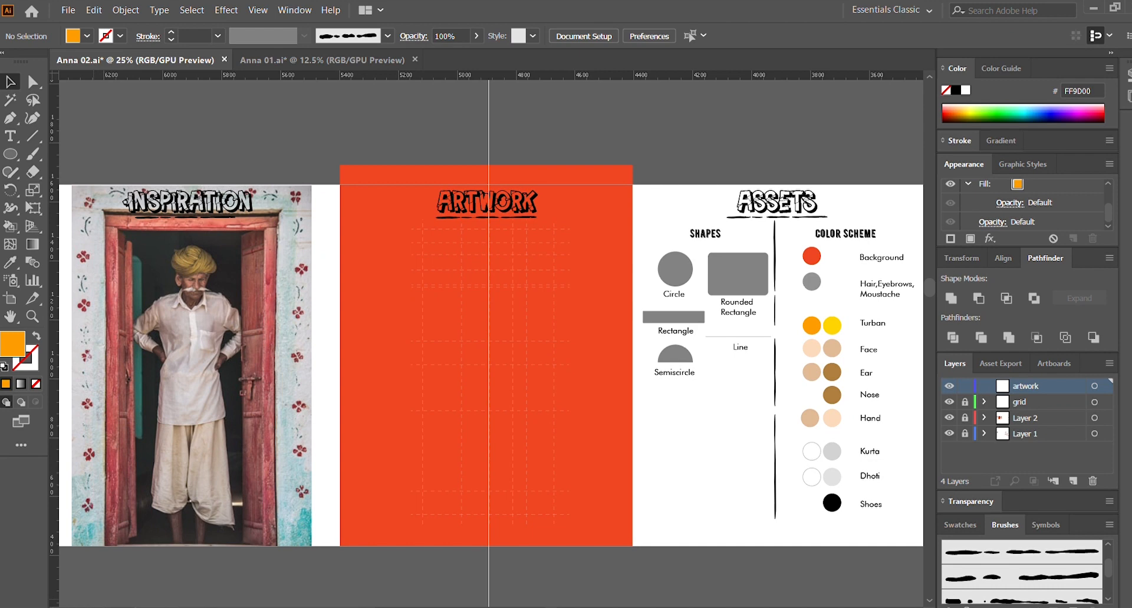
# Step: Draw an orange rounded rectangle about 79 by 143 px in the upper artwork grid and centre it on the vertical guide
pyautogui.hotkey('ctrl', '+')
pyautogui.hotkey('ctrl', '+')
pyautogui.hotkey('ctrl', '+')
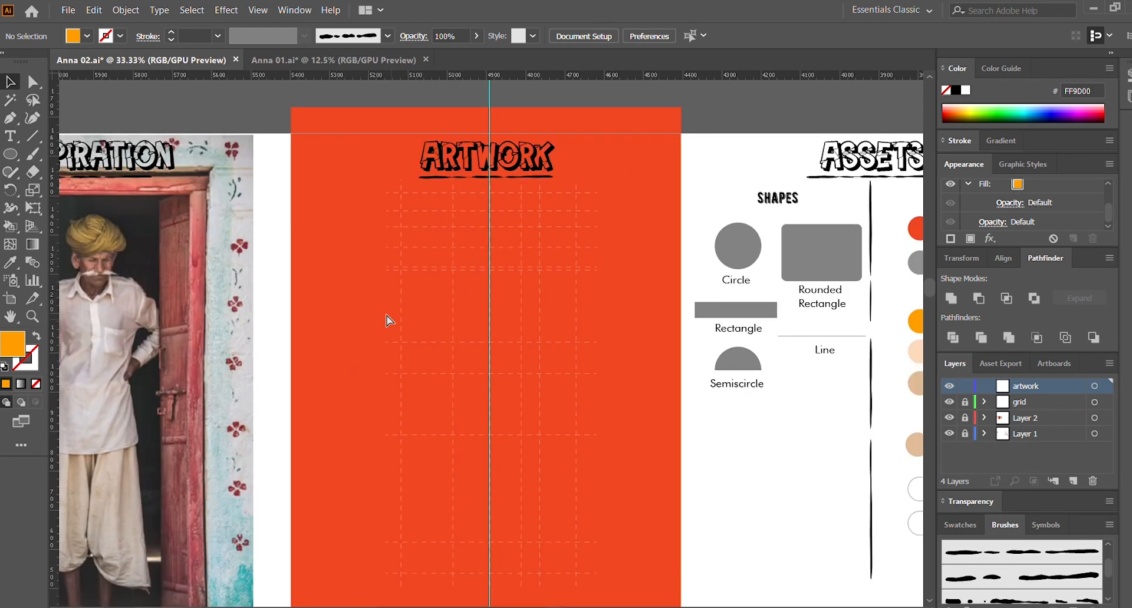
pyautogui.scroll(2, 354, 342)
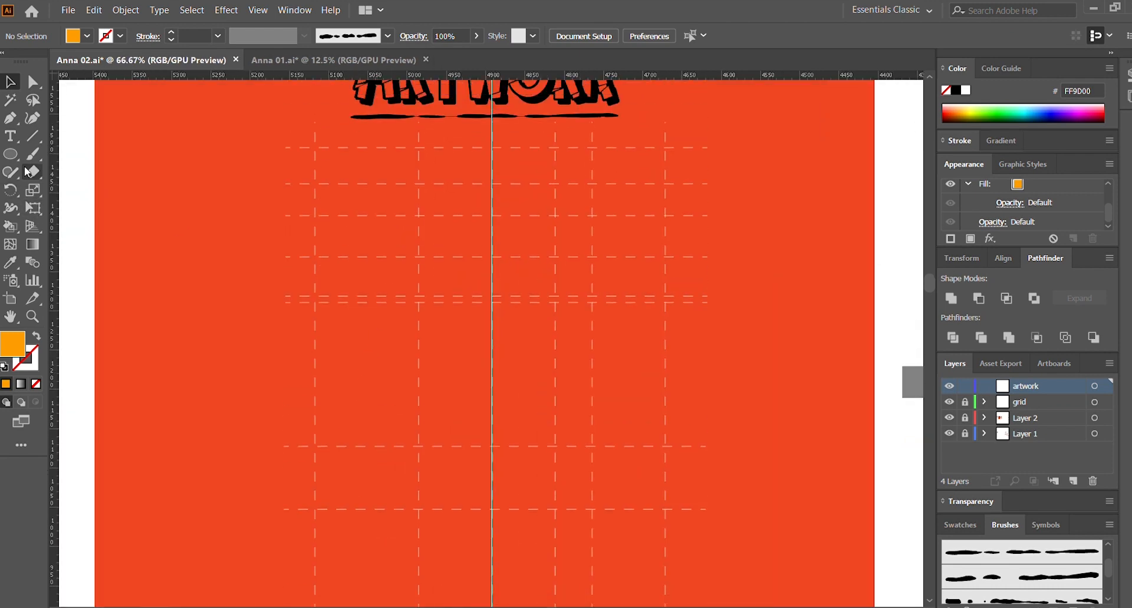
pyautogui.moveTo(469, 184); pyautogui.dragTo(530, 295)
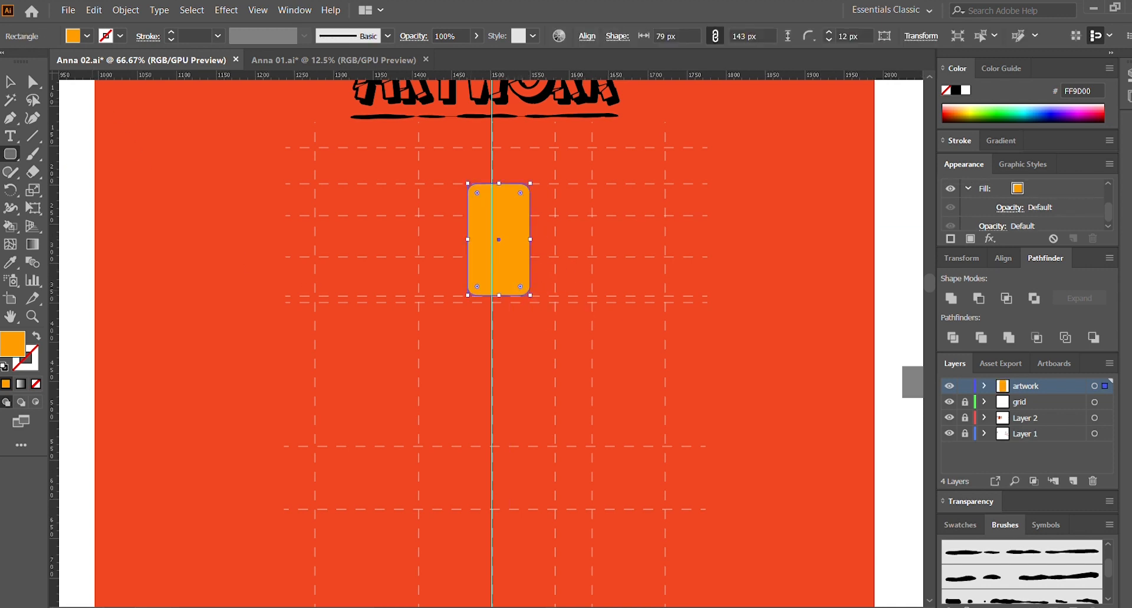
pyautogui.press('v')
pyautogui.hotkey('ctrl', 'shift', 'a')
pyautogui.moveTo(505, 235); pyautogui.dragTo(501, 235)
pyautogui.press('Left')
pyautogui.press('Left')
pyautogui.press('Left')
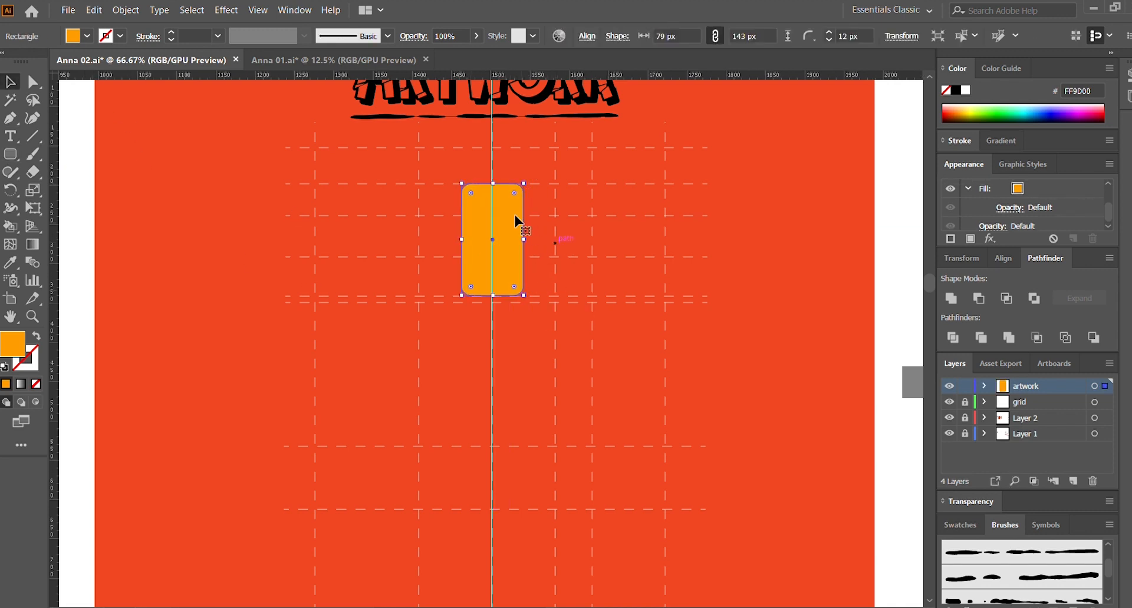
# Step: Widen the rounded rectangle to 89 px and nudge it back onto the vertical guide
pyautogui.moveTo(514, 192); pyautogui.dragTo(461, 241)
pyautogui.hotkey('ctrl', 'shift', 'a')
pyautogui.click(505, 247)
pyautogui.hotkey('ctrl', 'z')
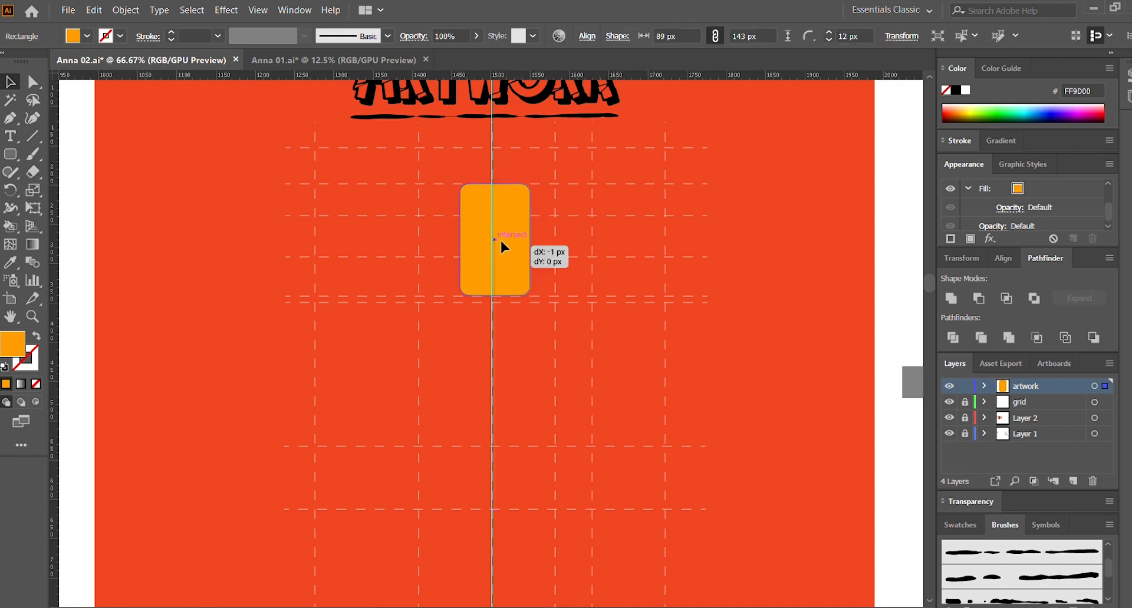
pyautogui.press('Left')
pyautogui.press('Left')
pyautogui.press('Left')
pyautogui.press('Left')
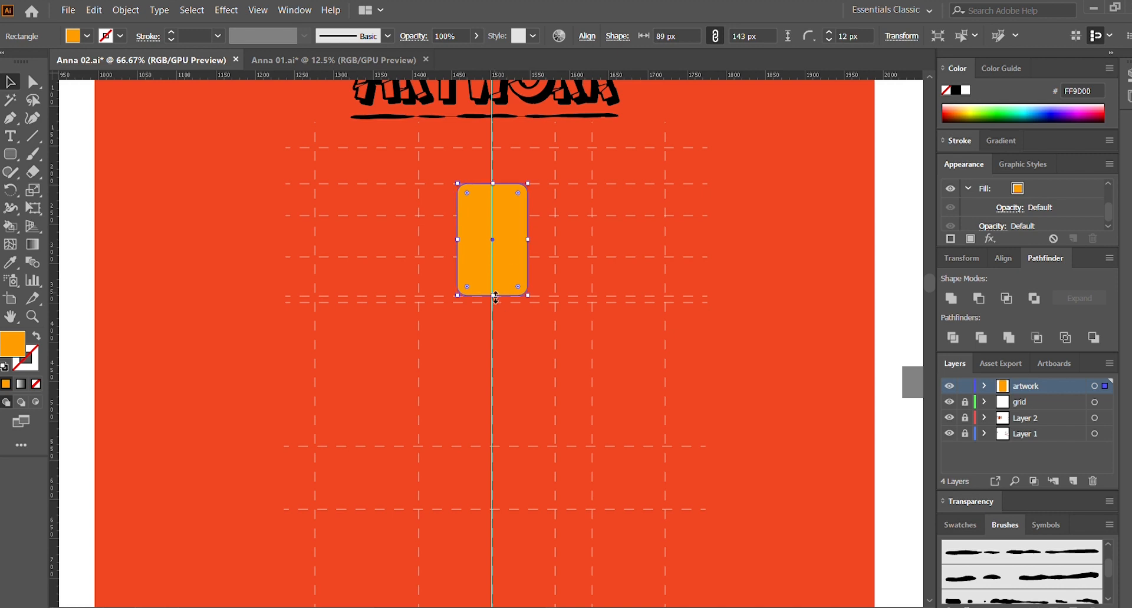
# Step: Extend the rectangle down to the next grid line for a 151 px height and round its corners fully to 44.5 px
pyautogui.moveTo(493, 296); pyautogui.dragTo(465, 305)
pyautogui.hotkey('ctrl', 'shift', 'a')
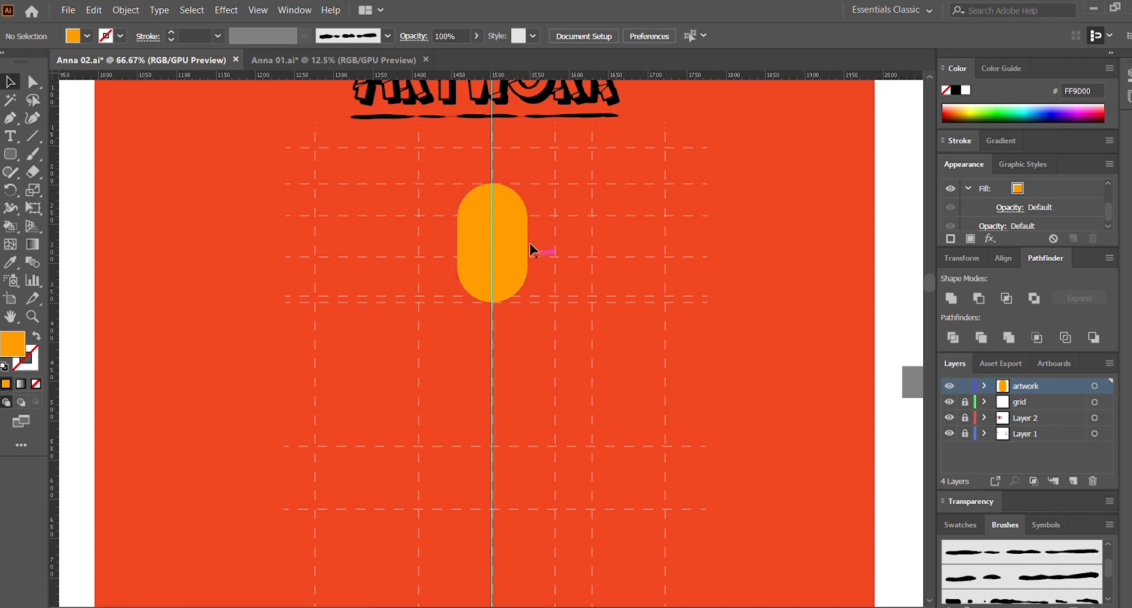
pyautogui.moveTo(532, 243); pyautogui.dragTo(523, 242)
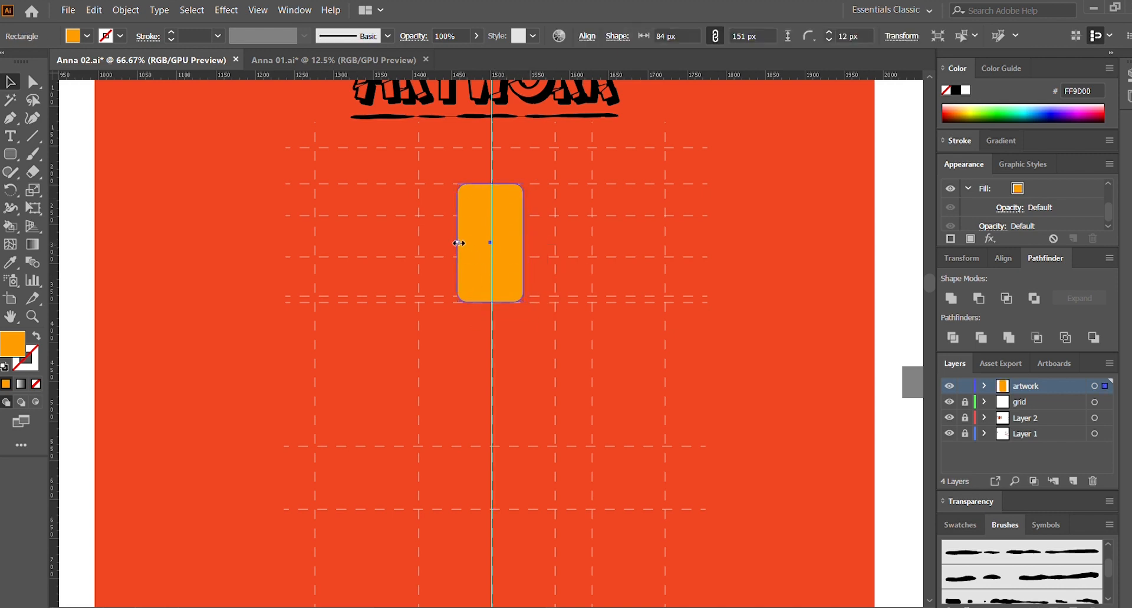
pyautogui.hotkey('ctrl', 'z')
pyautogui.hotkey('ctrl', 'z')
pyautogui.hotkey('ctrl', 'z')
pyautogui.hotkey('ctrl', 'z')
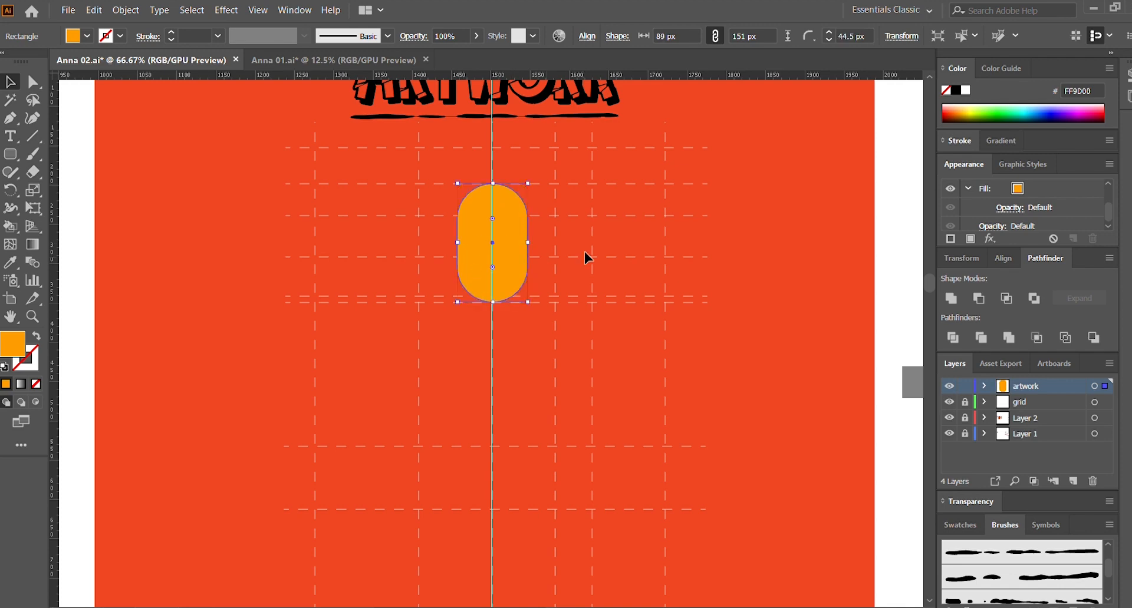
pyautogui.click(585, 254)
# Step: Fill the face shape with the darker Face colour (#E1BB97) from the colour scheme
pyautogui.click(513, 255)
pyautogui.hotkey('ctrl', '-')
pyautogui.hotkey('ctrl', '-')
pyautogui.hscroll(2, 707, 356)
pyautogui.press('i')
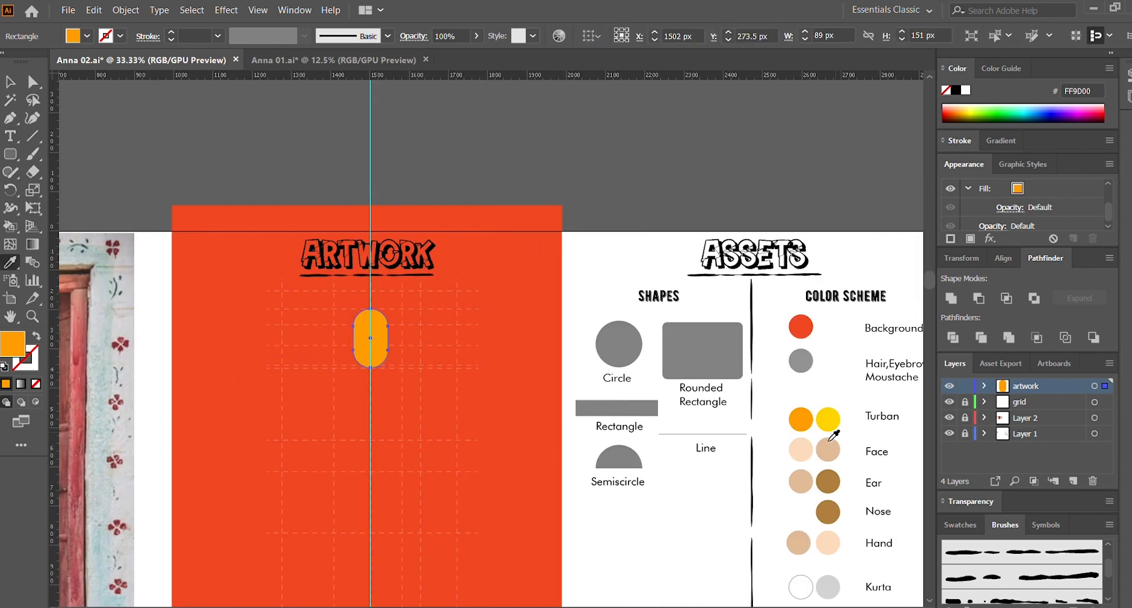
pyautogui.click(828, 453)
pyautogui.press('v')
pyautogui.click(427, 363)
# Step: Duplicate the face shape in place and fill the front copy with the lighter Face colour (#FCDBBC)
pyautogui.click(380, 340)
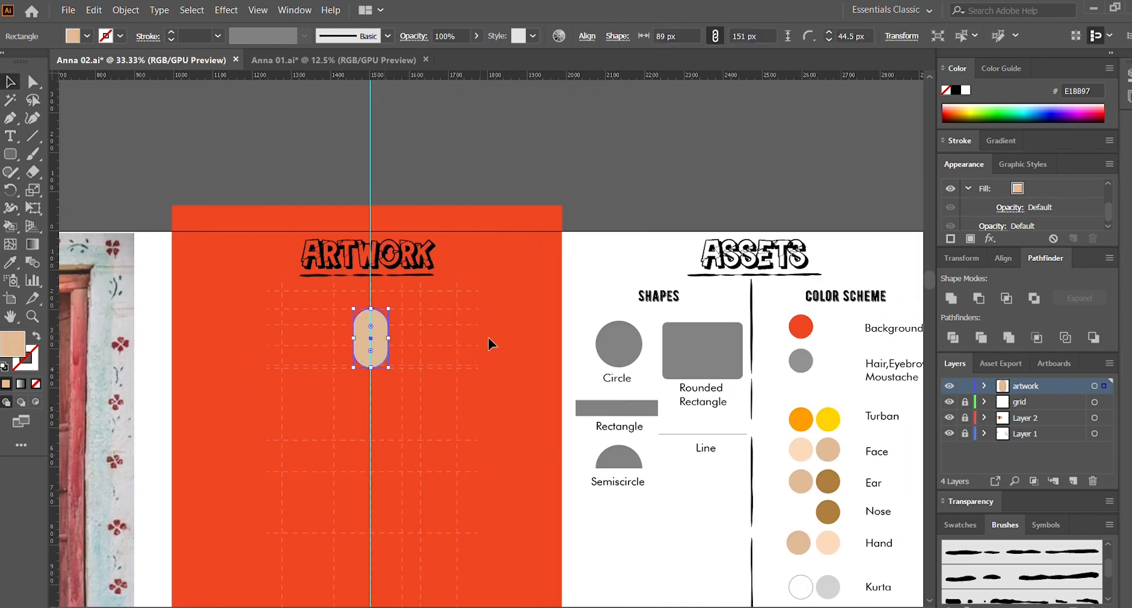
pyautogui.press('i')
pyautogui.click(801, 452)
pyautogui.click(12, 81)
pyautogui.click(301, 415)
pyautogui.hscroll(-2, 301, 415)
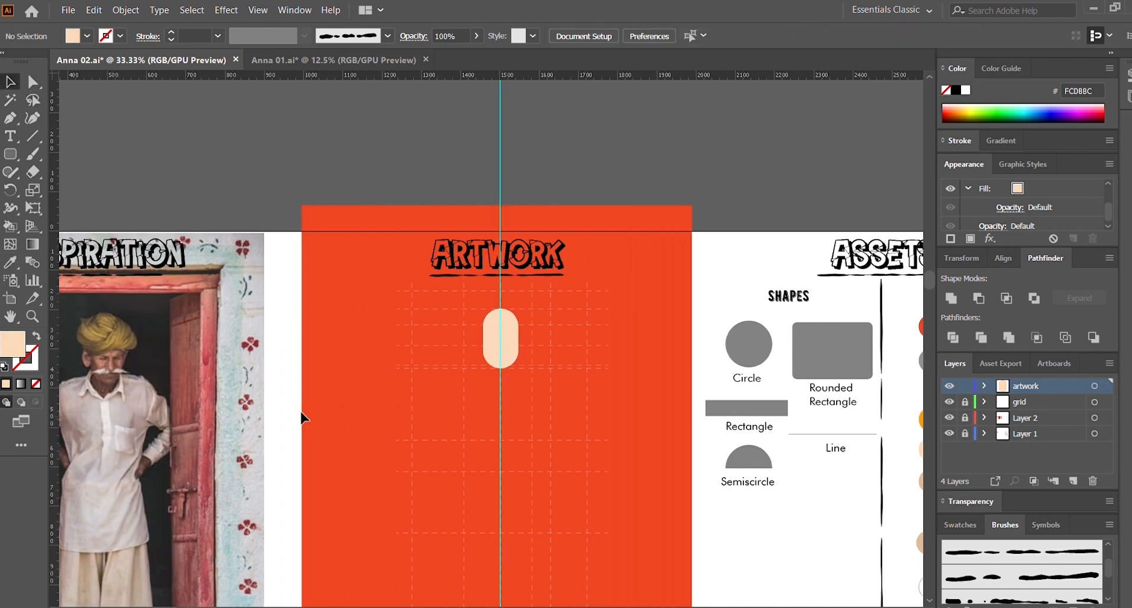
# Step: Shorten the light front face shape from below to 146 px high, exposing the darker shape along the chin
pyautogui.hotkey('ctrl', '+')
pyautogui.hotkey('ctrl', '+')
pyautogui.hotkey('ctrl', '+')
pyautogui.hotkey('ctrl', '+')
pyautogui.hscroll(2, 301, 415)
pyautogui.click(447, 367)
pyautogui.moveTo(530, 474); pyautogui.dragTo(518, 465)
pyautogui.click(579, 434)
pyautogui.hotkey('ctrl', 'z')
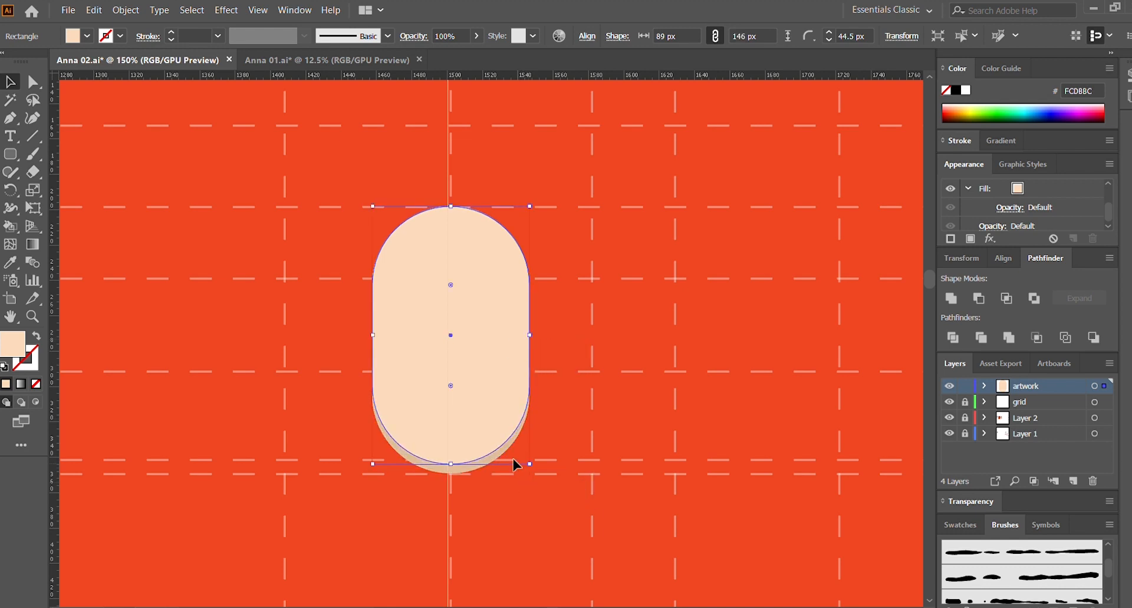
pyautogui.click(570, 434)
# Step: Draw a 39 px circle beside the face's right edge as the ear
pyautogui.scroll(1, 569, 434)
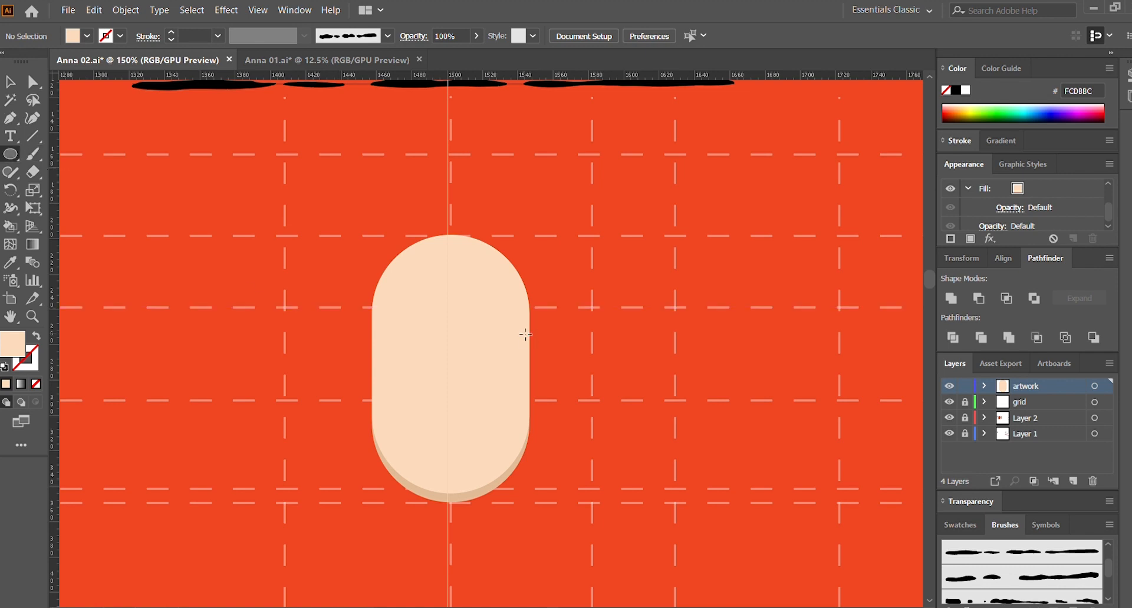
pyautogui.moveTo(526, 334); pyautogui.dragTo(592, 401)
pyautogui.press('v')
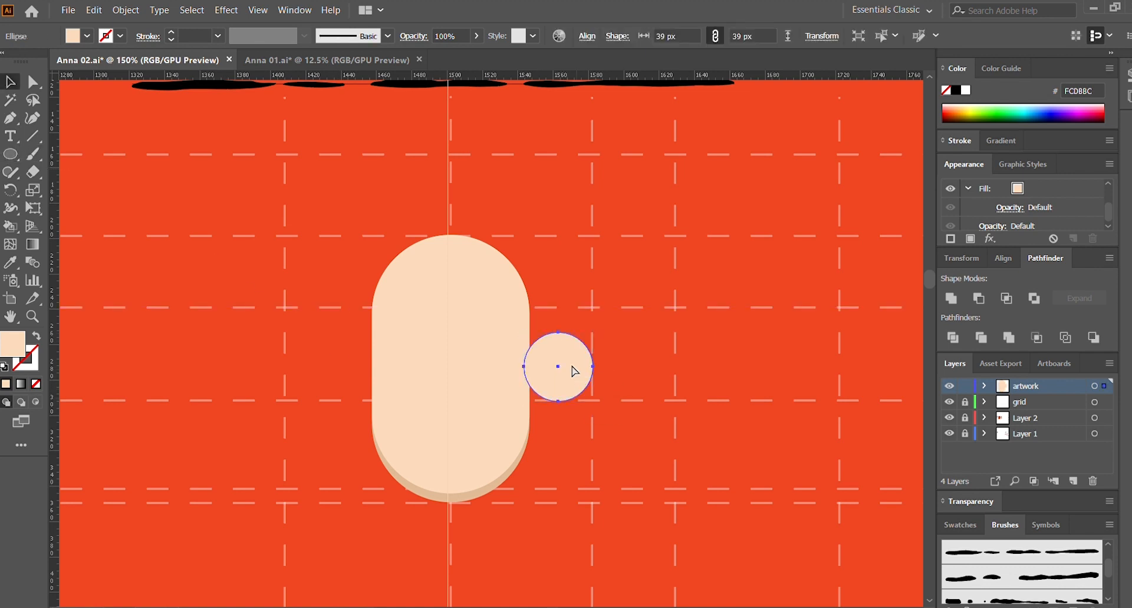
pyautogui.click(601, 355)
# Step: Duplicate the ear circle in place and scale the copy about its centre to 31 px
pyautogui.click(575, 358)
pyautogui.hotkey('ctrl', 'c')
pyautogui.hotkey('ctrl', 'f')
pyautogui.moveTo(592, 401); pyautogui.dragTo(586, 395)
pyautogui.hotkey('ctrl', 'shift', 'a')
pyautogui.click(551, 356)
# Step: Fill the inner ear circle with the brown Ear colour (#AF7F3F) from the colour scheme
pyautogui.hotkey('ctrl', '-')
pyautogui.hotkey('ctrl', '-')
pyautogui.hotkey('ctrl', '-')
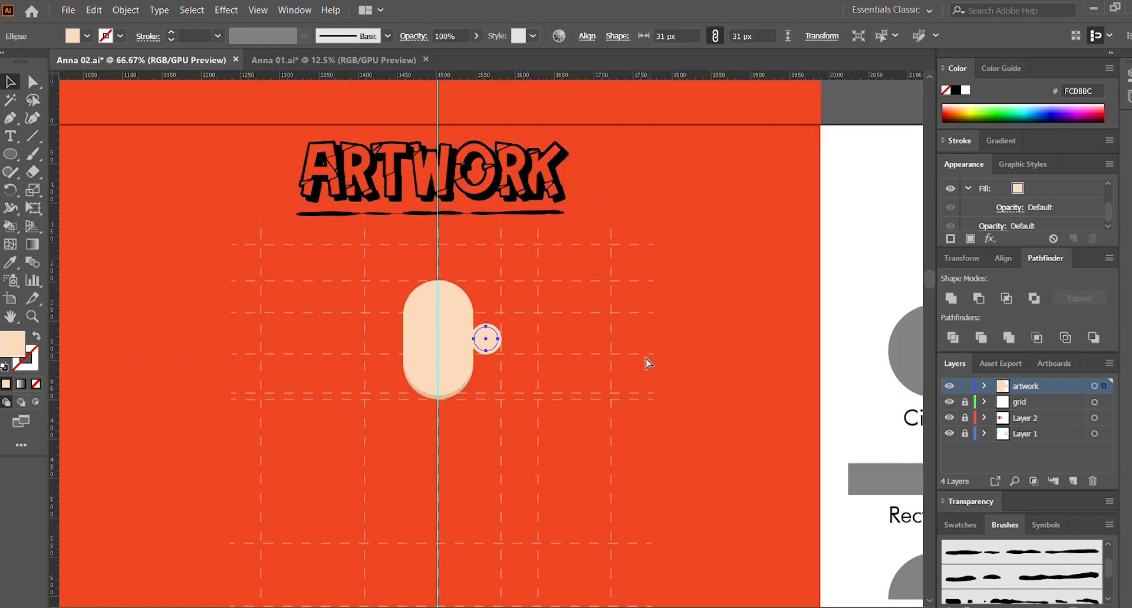
pyautogui.hscroll(4, 645, 355)
pyautogui.press('i')
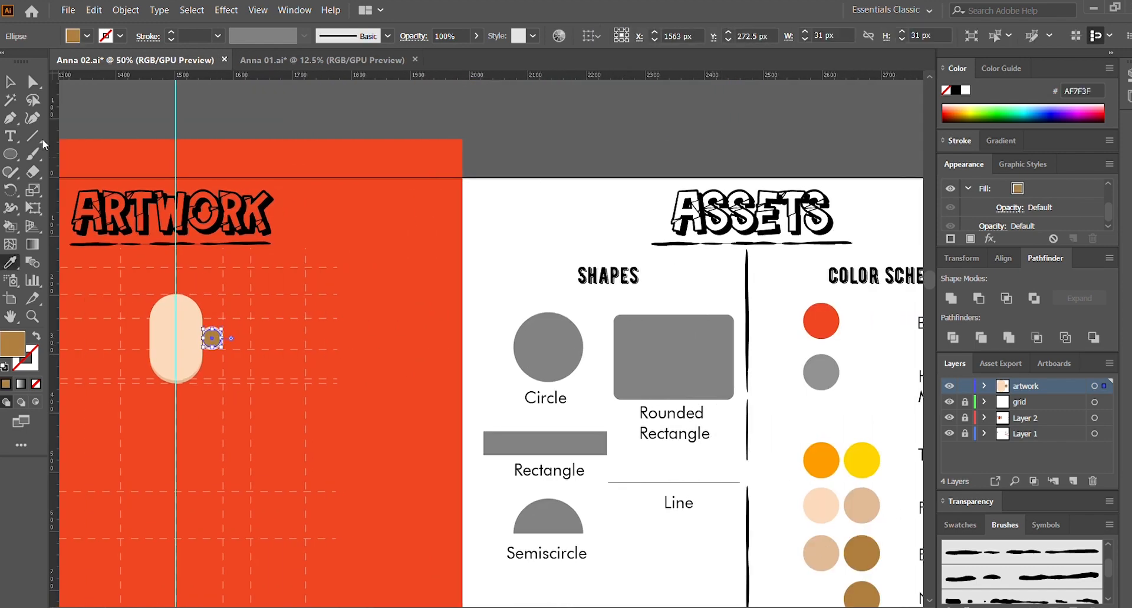
pyautogui.click(856, 511)
pyautogui.hscroll(2, 855, 511)
pyautogui.click(724, 557)
pyautogui.hscroll(-3, 725, 558)
pyautogui.press('v')
pyautogui.click(301, 331)
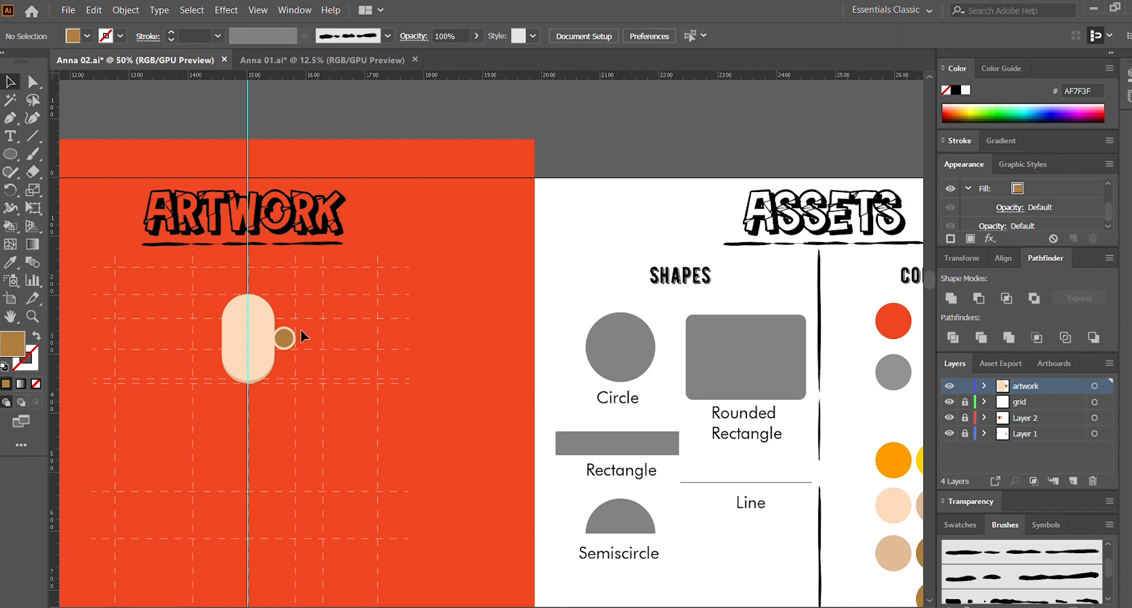
# Step: Fill the outer ear circle with the darker skin colour (#E1BB97) sampled from the chin shadow
pyautogui.click(292, 337)
pyautogui.hotkey('ctrl', '+')
pyautogui.hotkey('ctrl', '+')
pyautogui.hotkey('ctrl', '+')
pyautogui.hotkey('ctrl', '+')
pyautogui.hotkey('ctrl', '+')
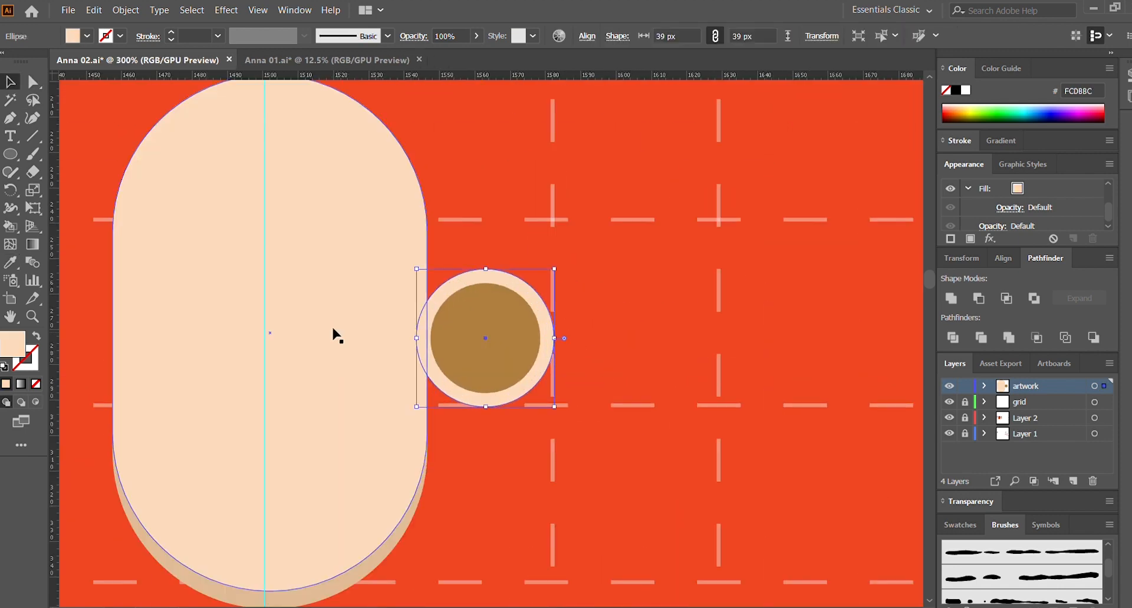
pyautogui.press('i')
pyautogui.click(394, 523)
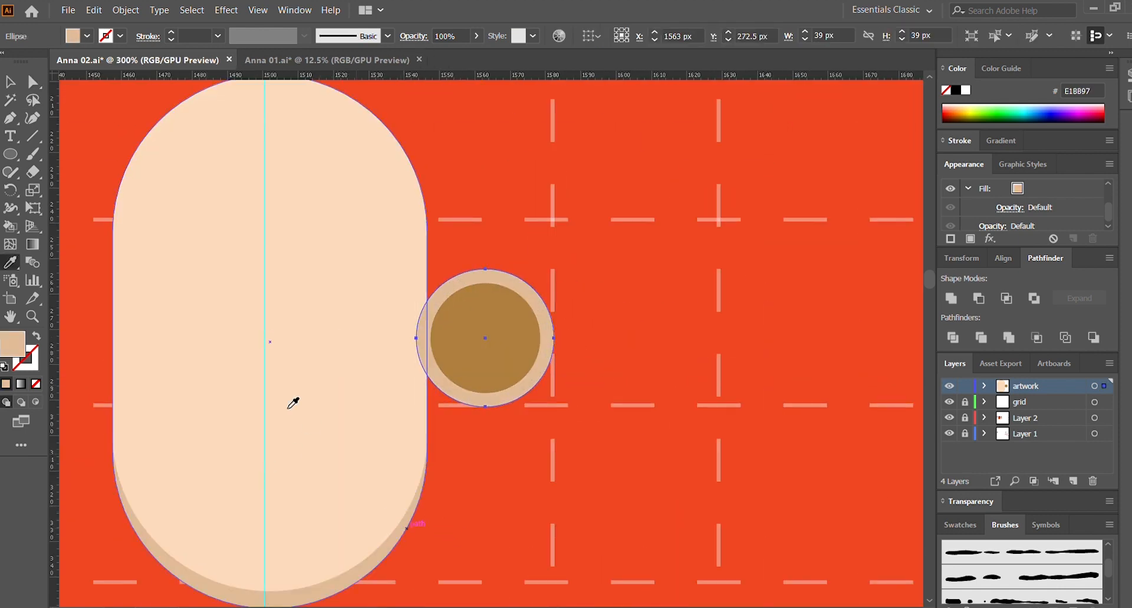
# Step: Send both ear circles behind the face, centre them on the face's right edge, and group them
pyautogui.press('v')
pyautogui.click(490, 313)
pyautogui.moveTo(540, 392); pyautogui.dragTo(432, 340)
pyautogui.click(568, 366)
pyautogui.hotkey('ctrl', 'z')
pyautogui.hotkey('ctrl', 'shift', '[')
pyautogui.click(630, 414)
pyautogui.hotkey('ctrl', 'z')
pyautogui.moveTo(613, 362); pyautogui.dragTo(458, 380)
pyautogui.hotkey('ctrl', 'g')
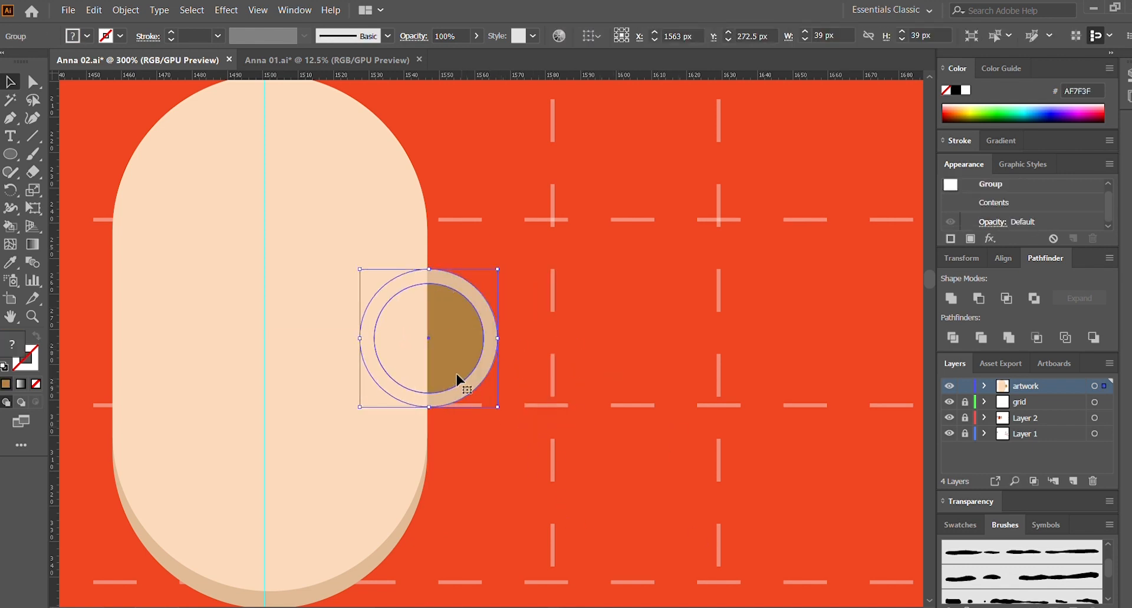
pyautogui.click(548, 394)
# Step: Duplicate the grouped ear horizontally to the opposite edge of the face
pyautogui.hscroll(-1, 576, 397)
pyautogui.click(508, 361)
pyautogui.hscroll(-4, 555, 357)
pyautogui.moveTo(650, 357); pyautogui.dragTo(278, 352)
pyautogui.click(240, 316)
pyautogui.click(239, 246)
# Step: Place a horizontal guide through the centres of the two ears
pyautogui.scroll(1, 259, 260)
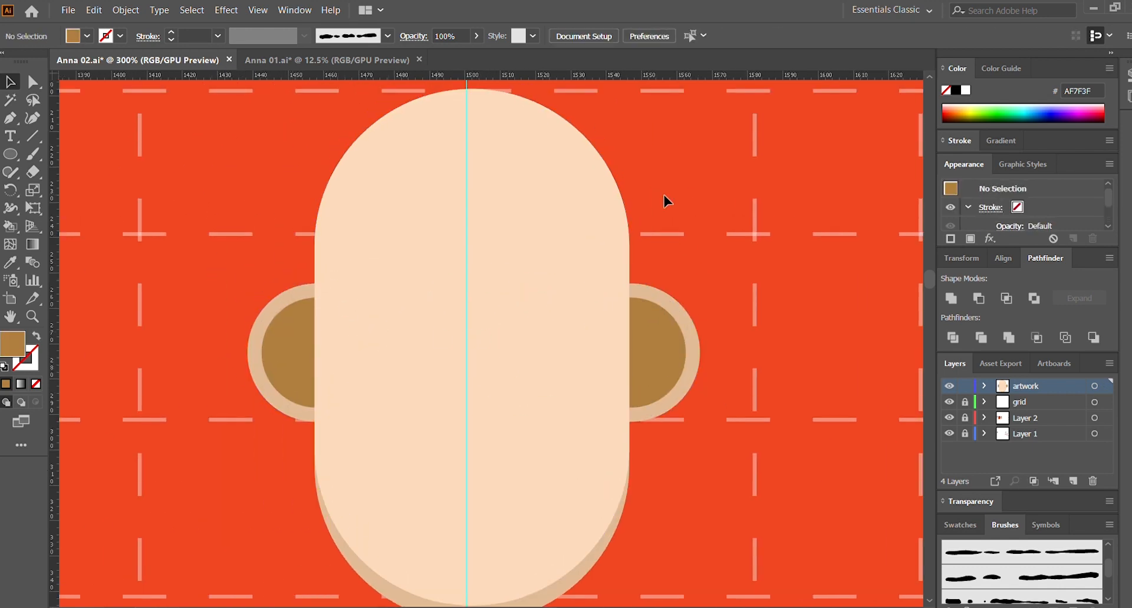
pyautogui.click(663, 330)
pyautogui.click(801, 306)
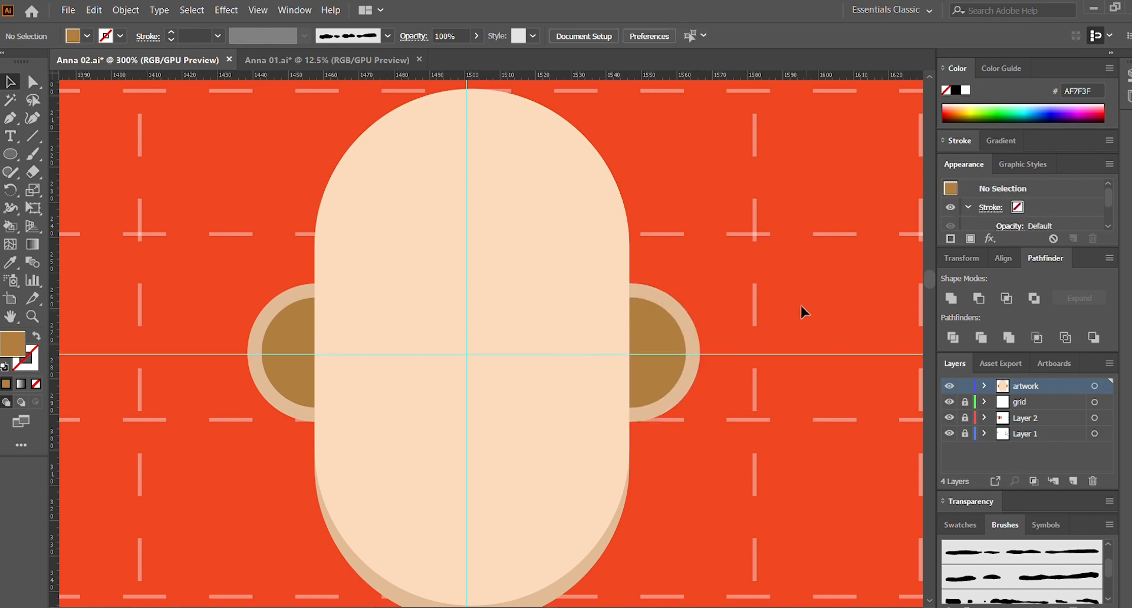
# Step: Draw a brown nose circle centred on the vertical guide between the ears and scale it to 14 px
pyautogui.moveTo(450, 339); pyautogui.dragTo(474, 379)
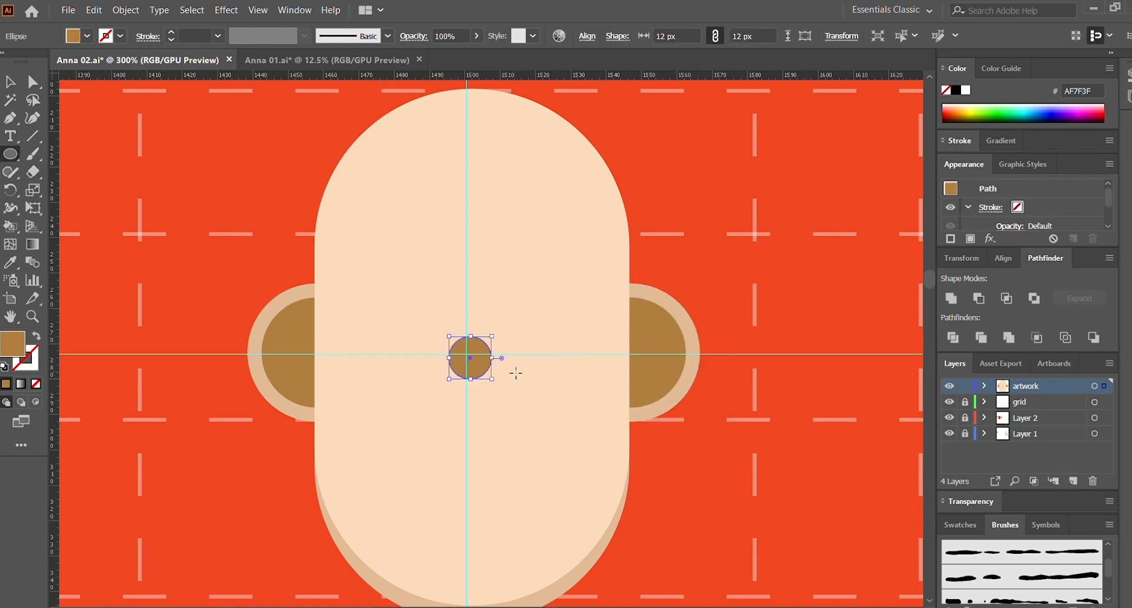
pyautogui.press('Left')
pyautogui.press('Left')
pyautogui.press('Right')
pyautogui.moveTo(489, 337); pyautogui.dragTo(496, 332)
pyautogui.press('v')
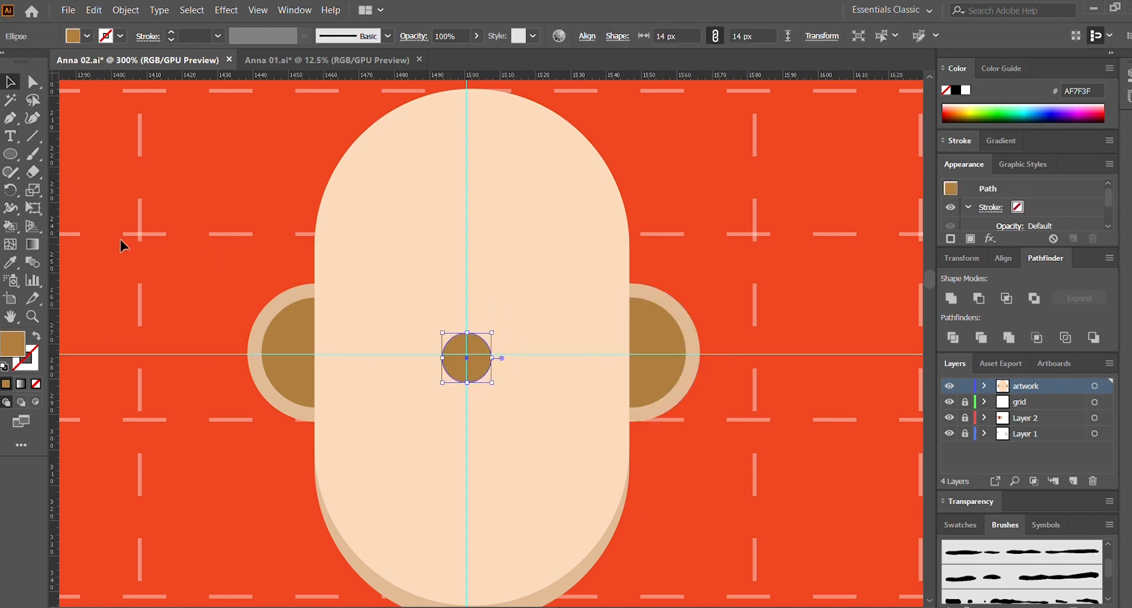
pyautogui.click(121, 240)
# Step: Duplicate the light face shape in front and delete the copy's lower anchor points, keeping only its top dome
pyautogui.scroll(1, 120, 240)
pyautogui.scroll(1, 697, 234)
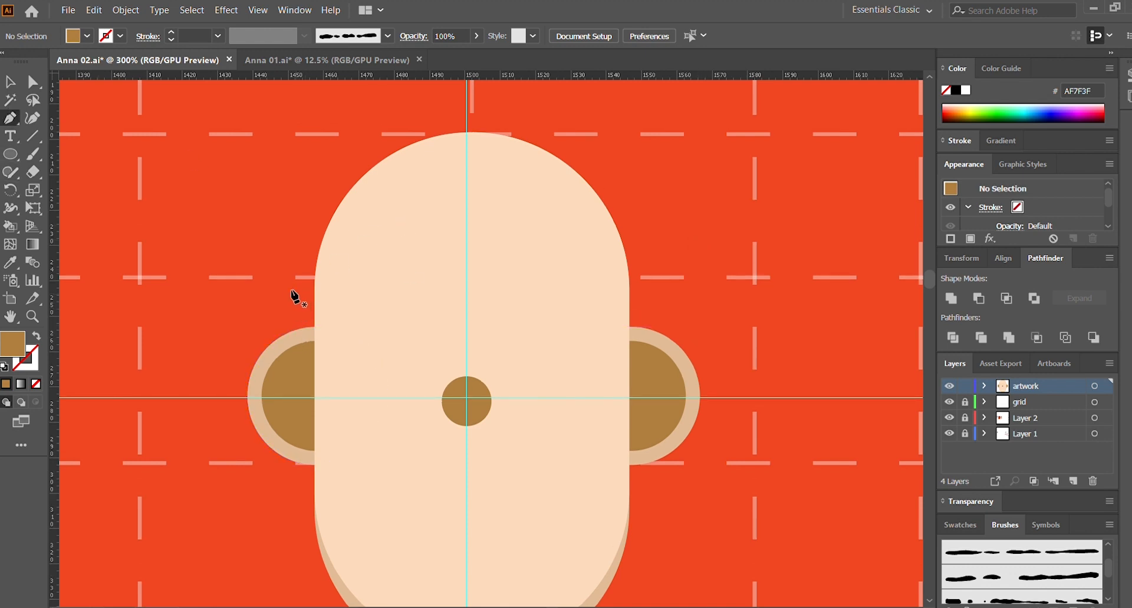
pyautogui.click(604, 236)
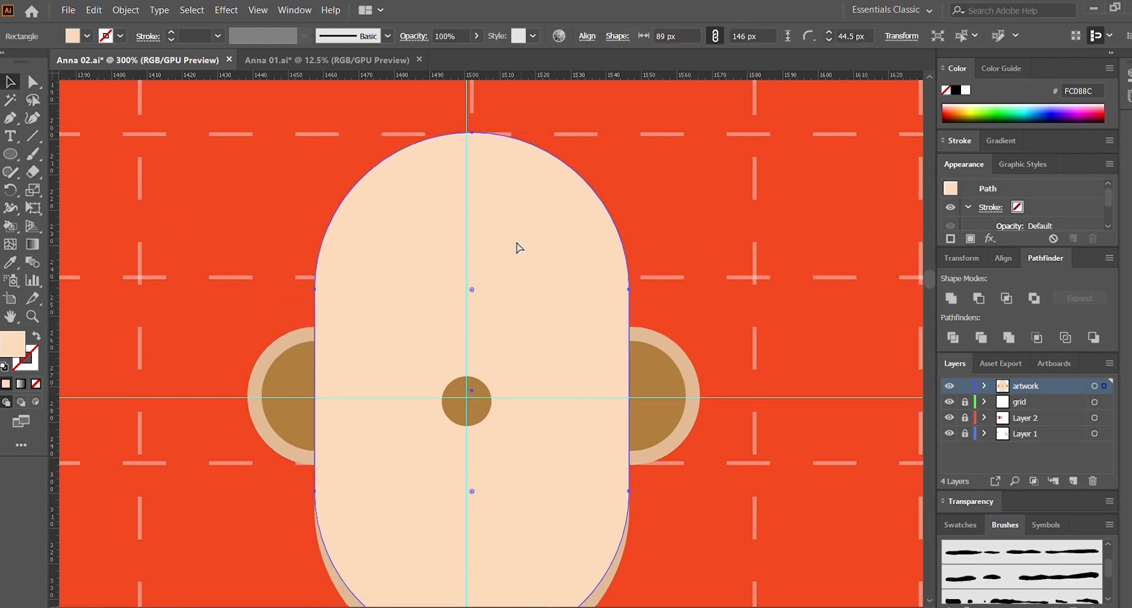
pyautogui.scroll(-5, 590, 277)
pyautogui.press('a')
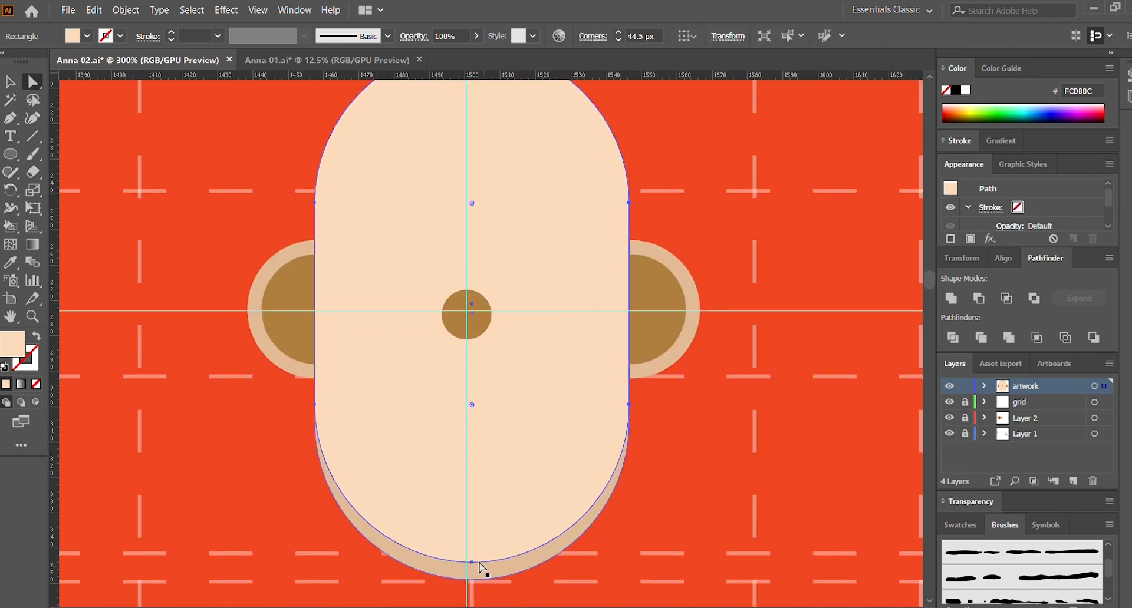
pyautogui.click(470, 560)
pyautogui.press('Delete')
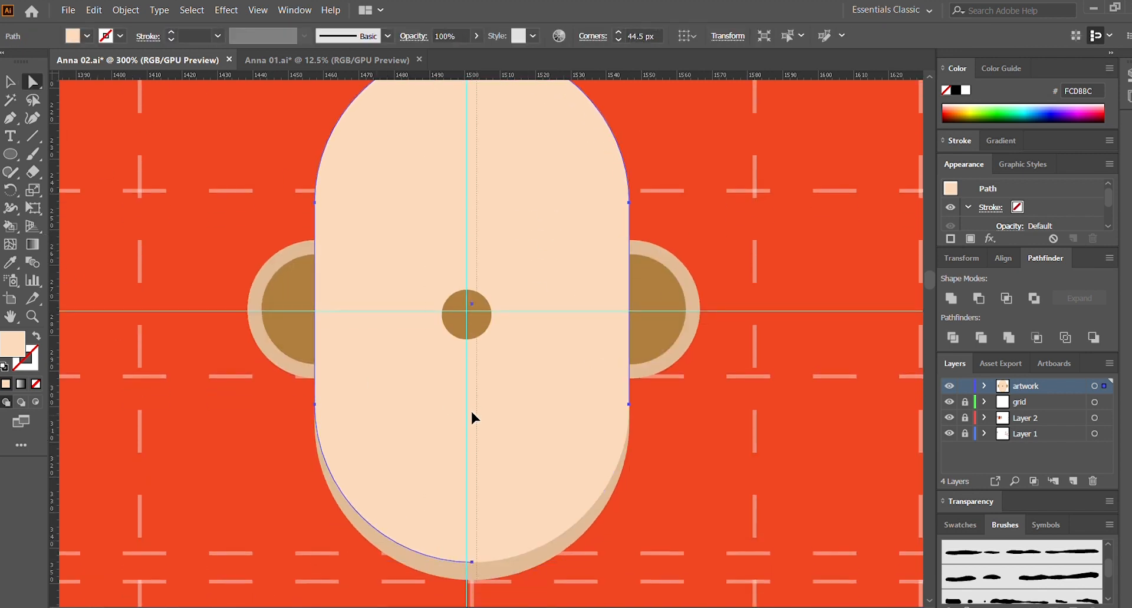
pyautogui.click(627, 405)
pyautogui.press('Delete')
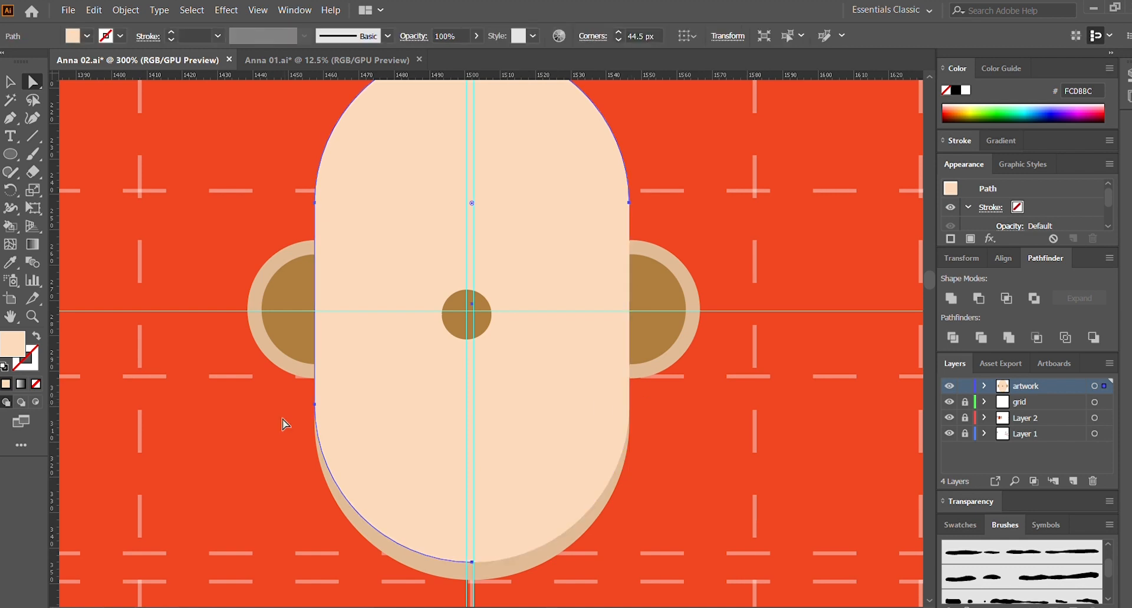
pyautogui.click(314, 405)
pyautogui.press('Delete')
# Step: Close the dome's open path with a straight Pen segment and fill it with the darker skin colour (#E1BB97)
pyautogui.click(8, 116)
pyautogui.click(314, 203)
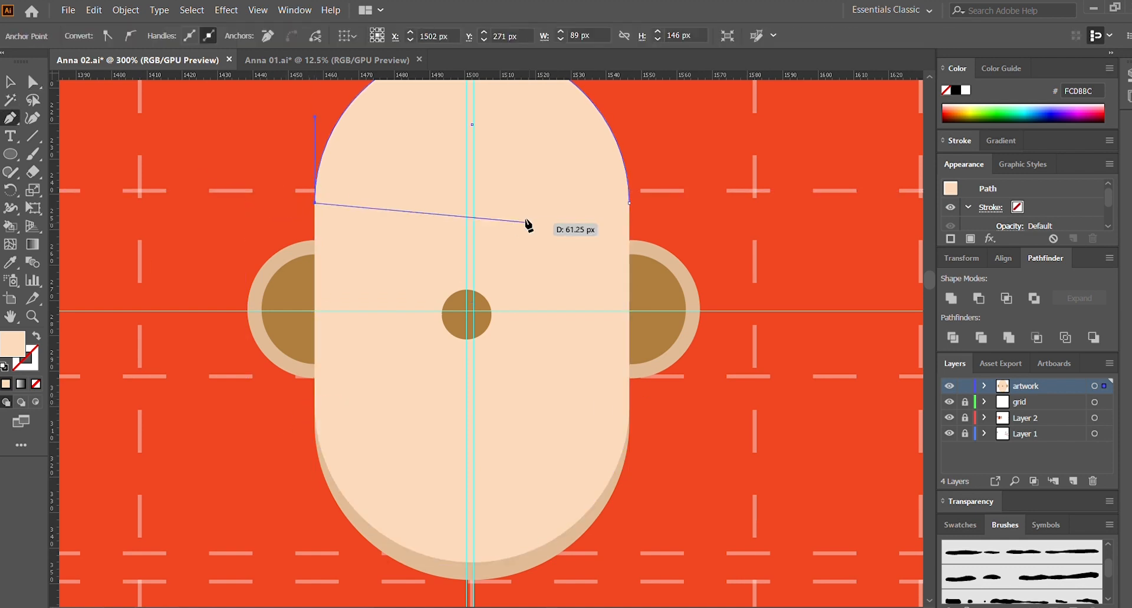
pyautogui.click(629, 203)
pyautogui.click(9, 81)
pyautogui.press('i')
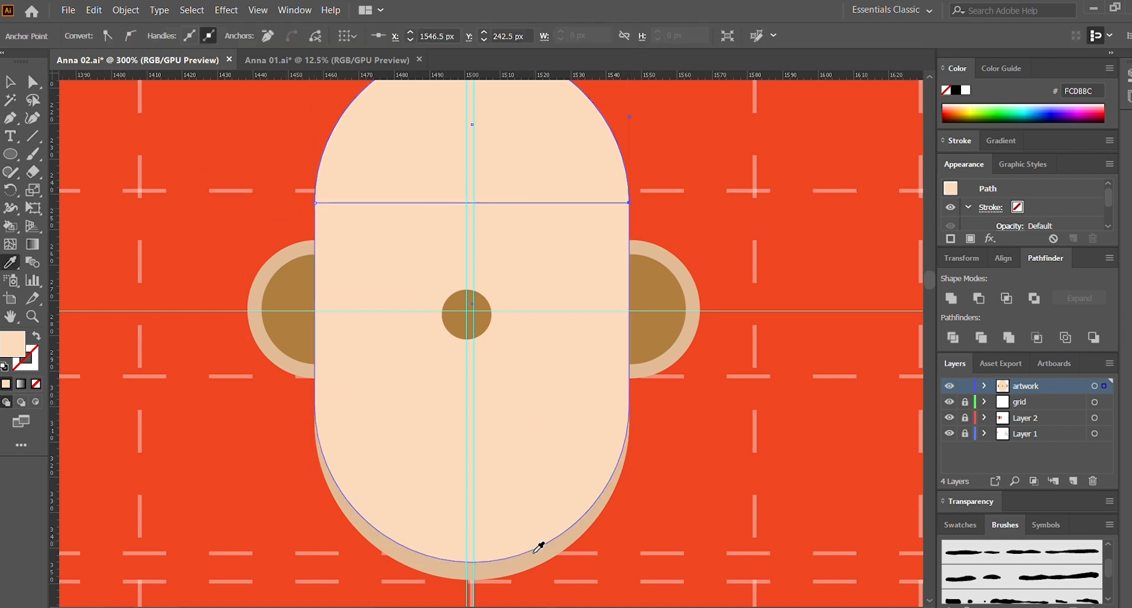
pyautogui.click(537, 552)
pyautogui.press('v')
pyautogui.click(227, 251)
# Step: Move the darker dome slightly down on the forehead, leaving a light band of the face above it
pyautogui.scroll(1, 227, 251)
pyautogui.moveTo(465, 172); pyautogui.dragTo(491, 228)
pyautogui.click(650, 183)
pyautogui.scroll(1, 651, 183)
pyautogui.click(667, 188)
# Step: Draw a closed triangle over the forehead with the Pen tool, about 114 px wide with its apex above the head
pyautogui.click(8, 118)
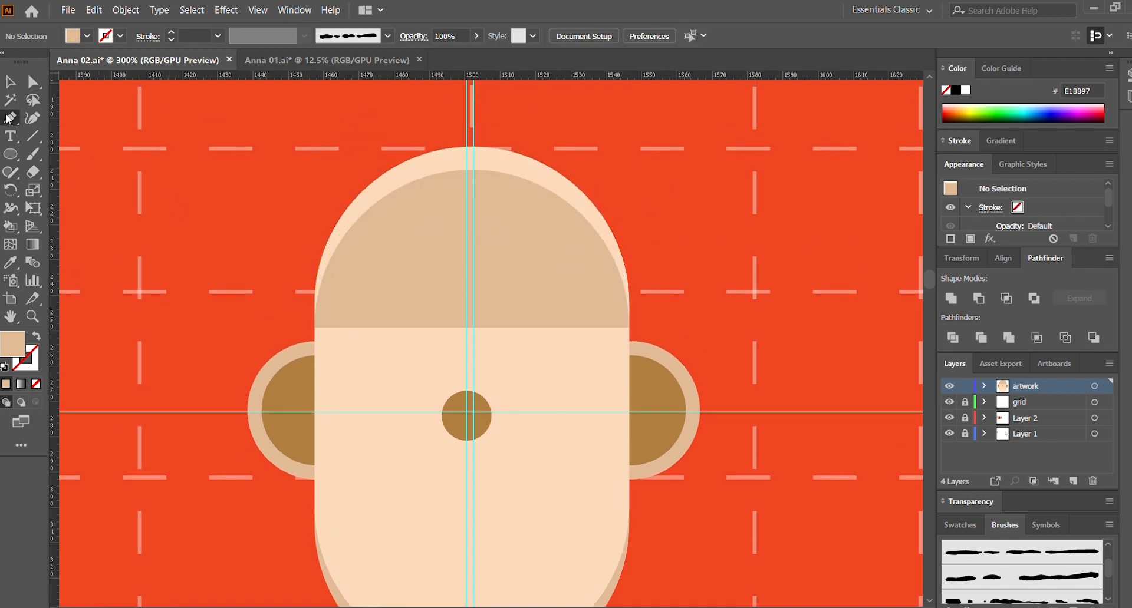
pyautogui.click(678, 309)
pyautogui.scroll(1, 619, 213)
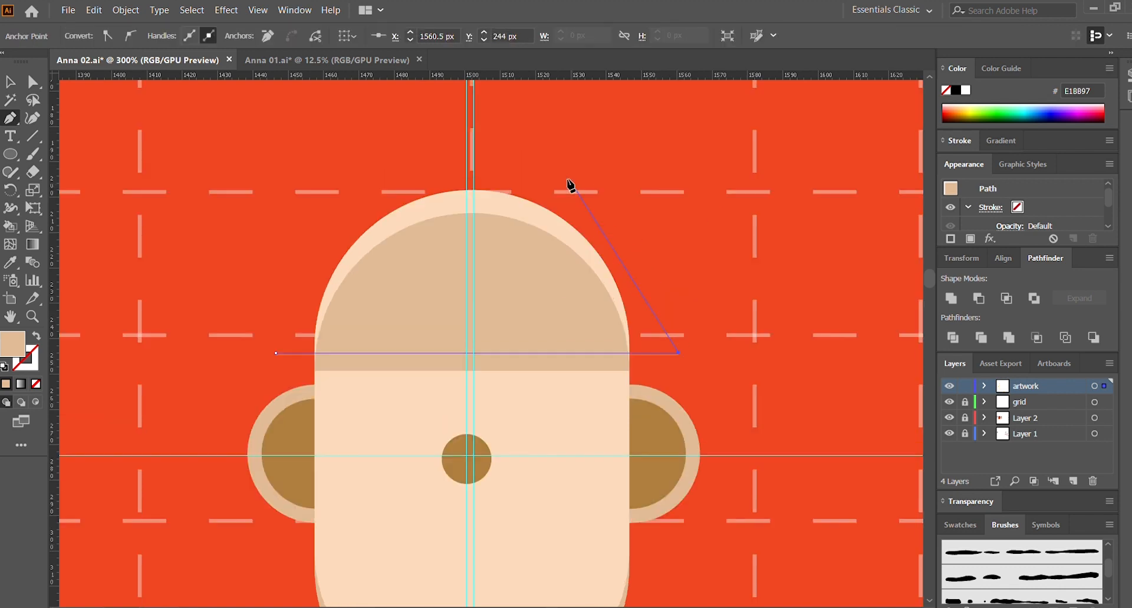
pyautogui.click(473, 117)
pyautogui.click(275, 352)
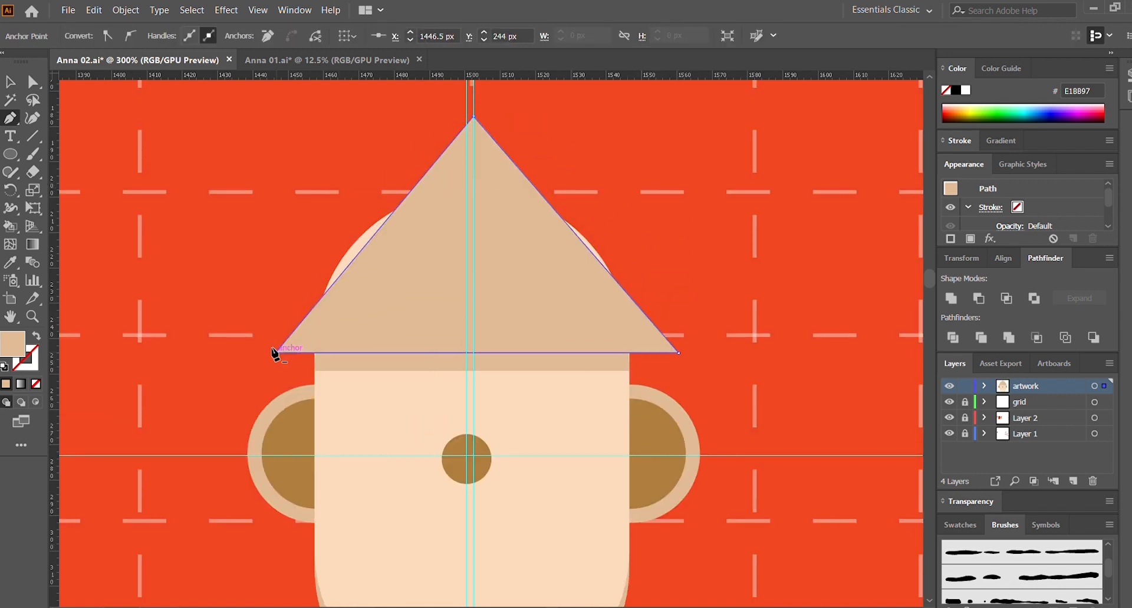
# Step: Enlarge the triangle above the forehead to about 128 × 75.2 px and nudge it slightly left to centre it over the face
pyautogui.click(10, 81)
pyautogui.click(571, 291)
pyautogui.moveTo(679, 116); pyautogui.dragTo(703, 87)
pyautogui.press('Left')
pyautogui.click(786, 251)
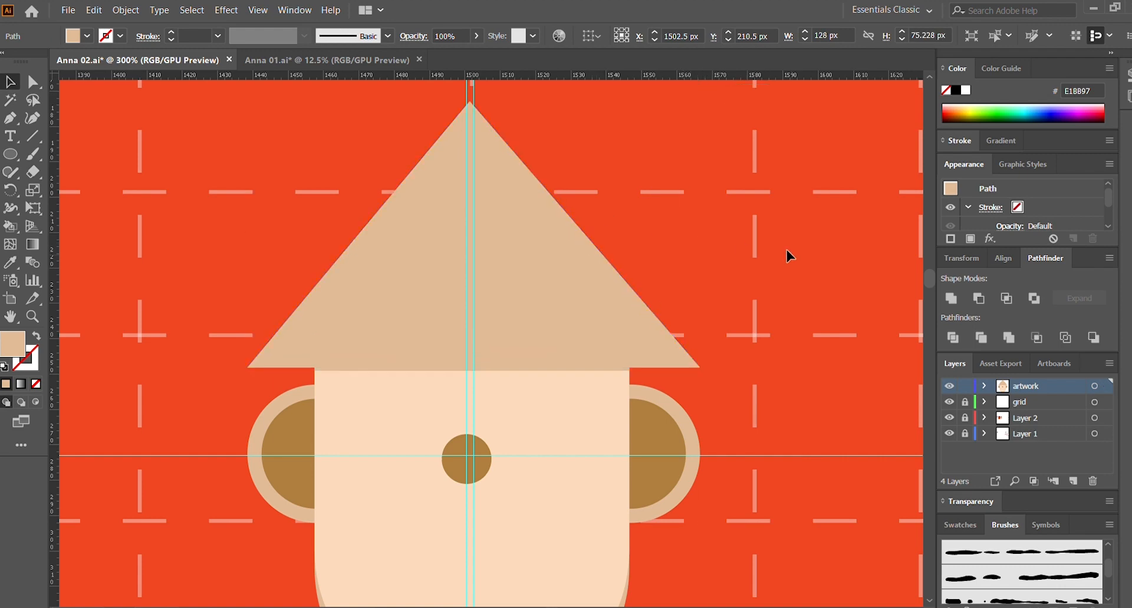
# Step: Fill the triangle with the yellow palette colour (#FFD400)
pyautogui.click(518, 265)
pyautogui.hotkey('ctrl', '1')
pyautogui.hscroll(8, 316, 333)
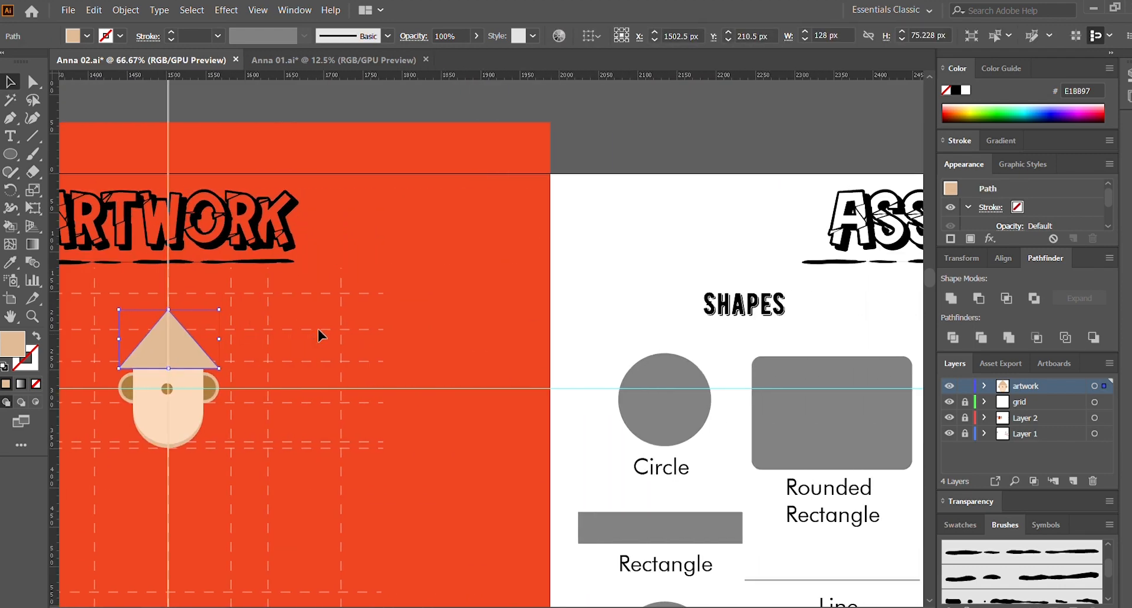
pyautogui.hscroll(-8, 794, 556)
pyautogui.press('v')
pyautogui.click(207, 380)
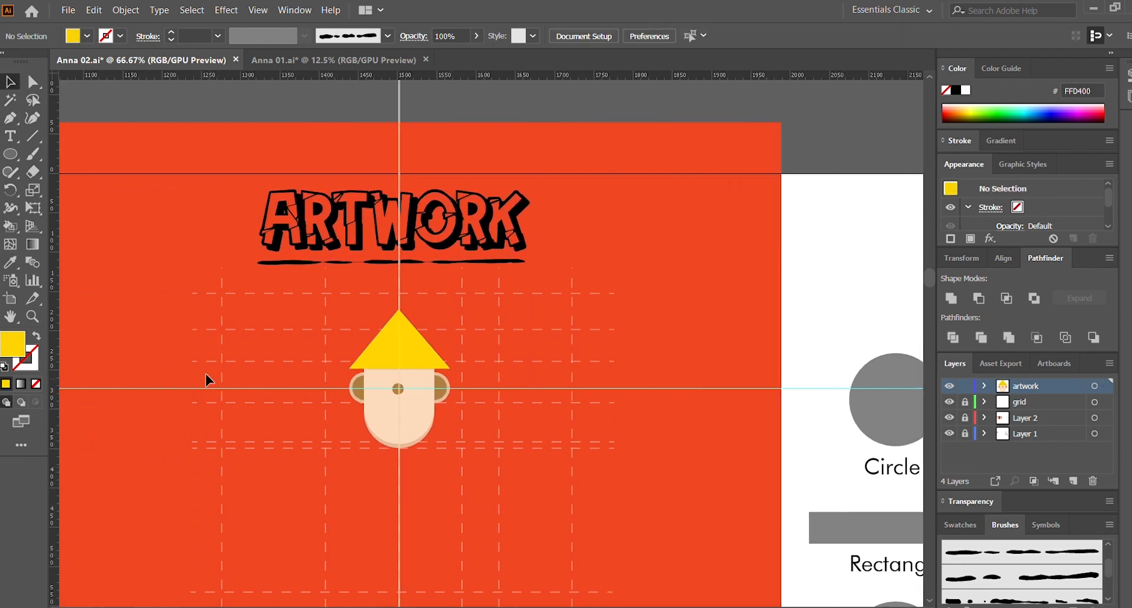
# Step: Round the yellow triangle's lower-left and lower-right corners by matching amounts
pyautogui.scroll(4, 207, 380)
pyautogui.click(501, 336)
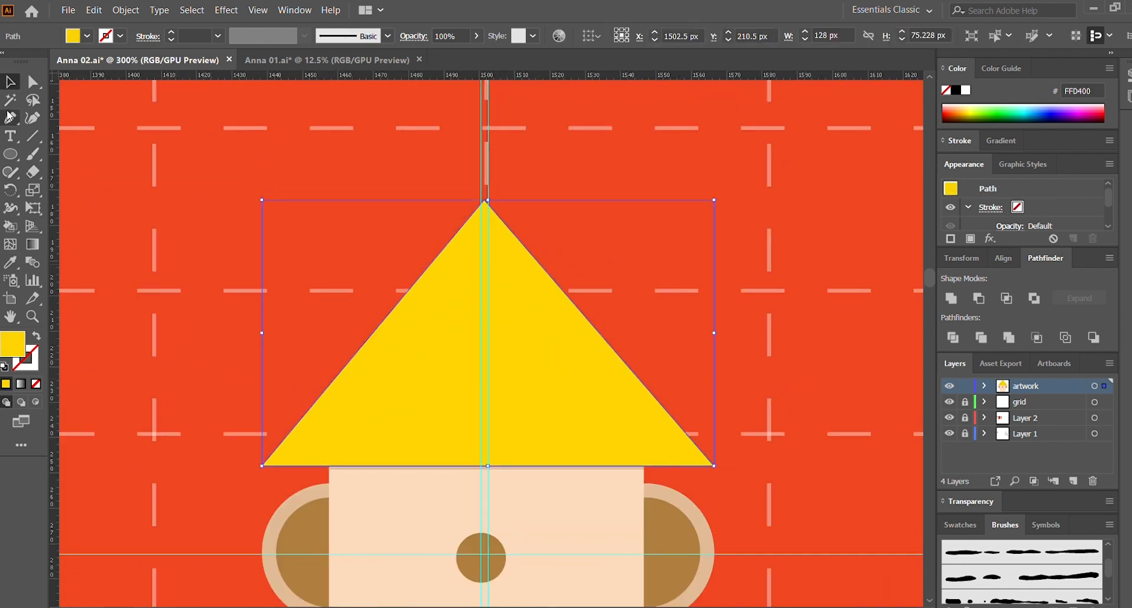
pyautogui.press('a')
pyautogui.moveTo(333, 432); pyautogui.dragTo(331, 432)
pyautogui.click(662, 451)
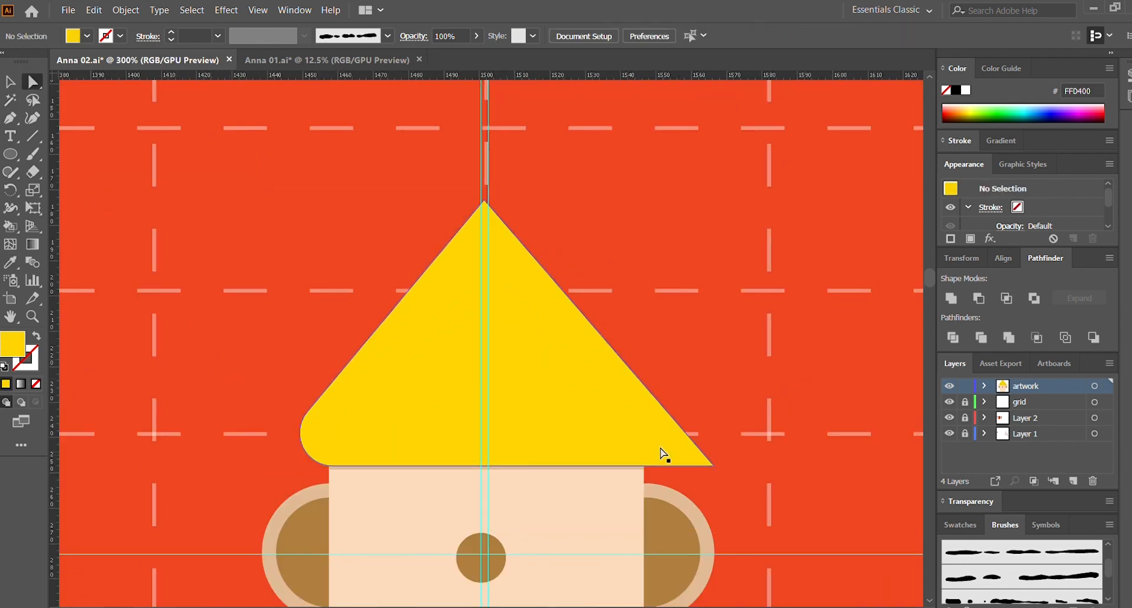
pyautogui.click(698, 460)
pyautogui.moveTo(625, 428); pyautogui.dragTo(631, 434)
pyautogui.click(677, 391)
# Step: Round the apex of the yellow triangle into a wide, soft dome
pyautogui.click(549, 295)
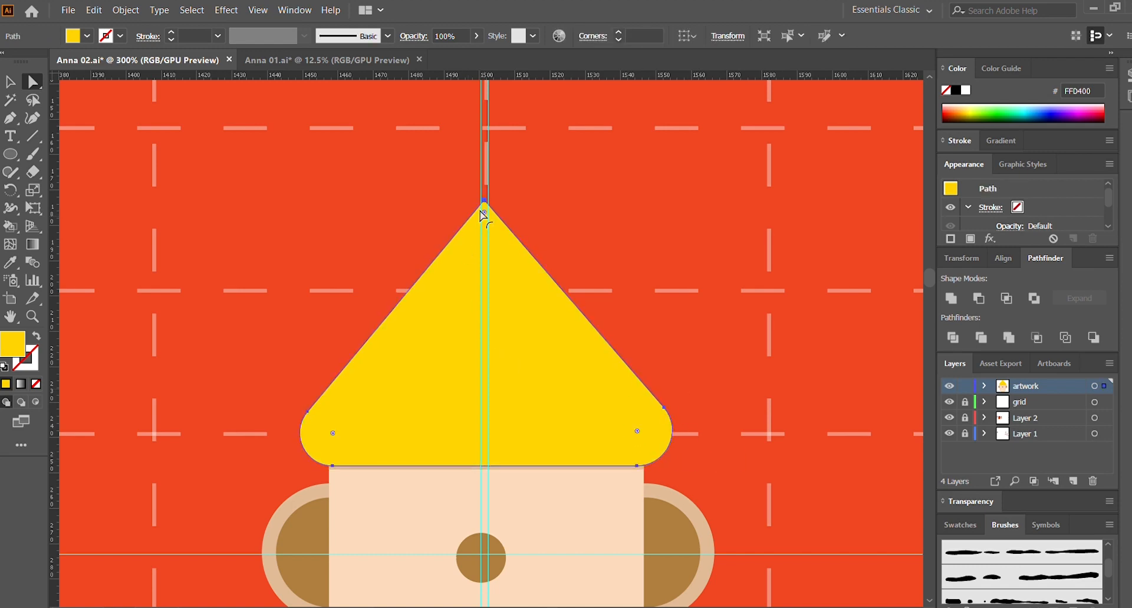
pyautogui.moveTo(483, 218); pyautogui.dragTo(482, 313)
pyautogui.click(597, 254)
pyautogui.hotkey('ctrl', '-')
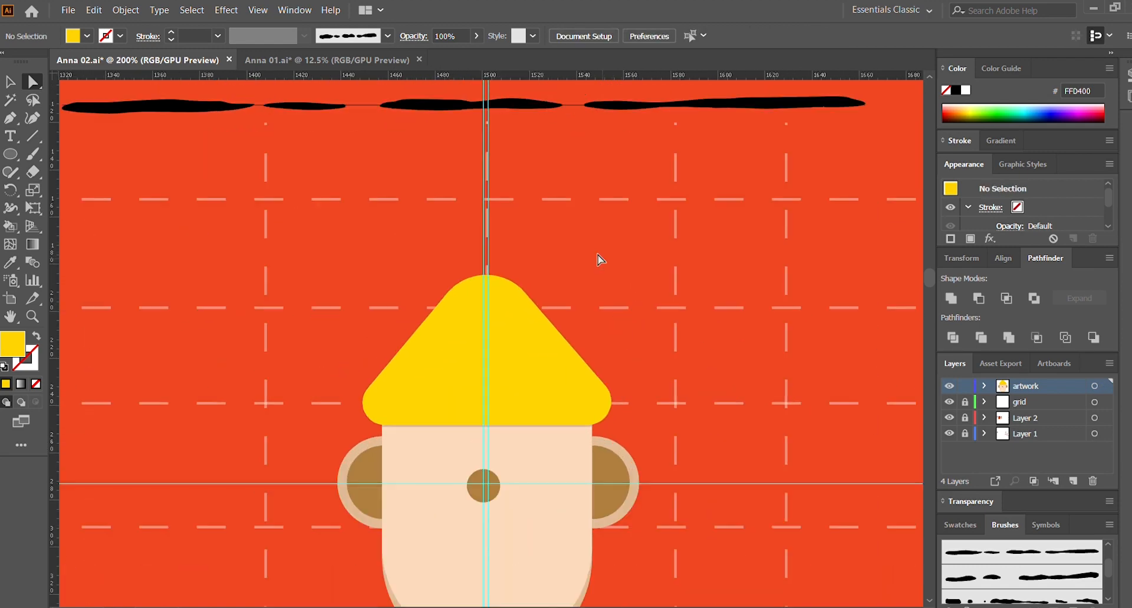
# Step: Scale the rounded yellow turban up evenly to about 115 px wide and 69 px high
pyautogui.press('v')
pyautogui.click(524, 403)
pyautogui.moveTo(611, 275); pyautogui.dragTo(624, 267)
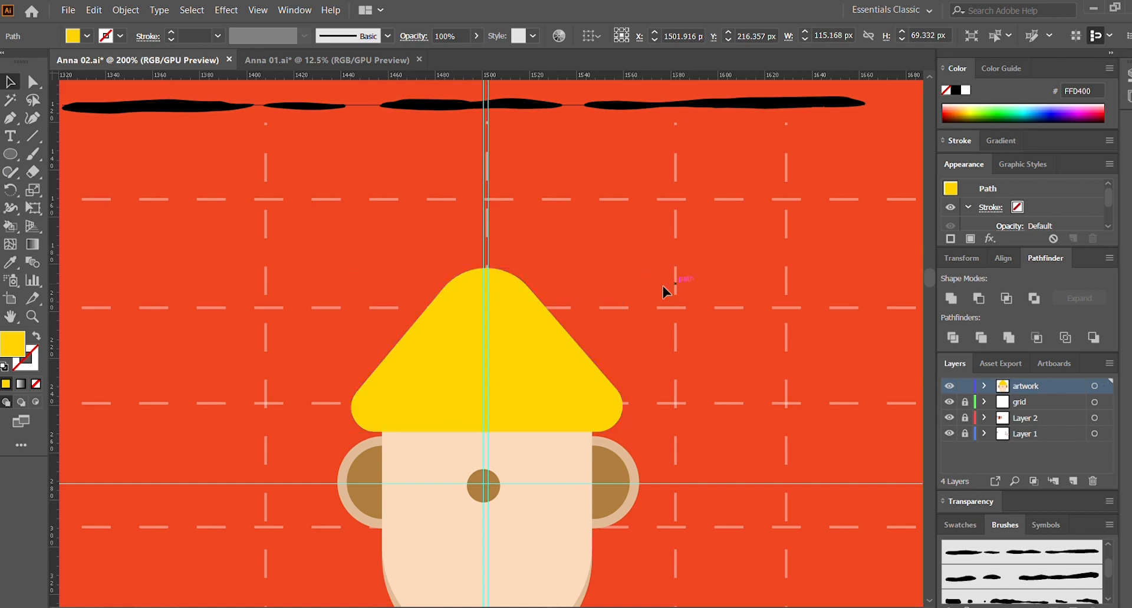
# Step: Lower the darker forehead dome slightly and reseat the turban above it, leaving a narrow shadow band under the brim
pyautogui.click(664, 290)
pyautogui.moveTo(553, 334); pyautogui.dragTo(553, 317)
pyautogui.click(640, 348)
pyautogui.moveTo(538, 415); pyautogui.dragTo(537, 426)
pyautogui.moveTo(560, 356); pyautogui.dragTo(560, 370)
pyautogui.click(691, 363)
pyautogui.scroll(1, 606, 402)
# Step: Duplicate the turban in front and round the copy's lower-right corner to about 22.5 px
pyautogui.click(514, 409)
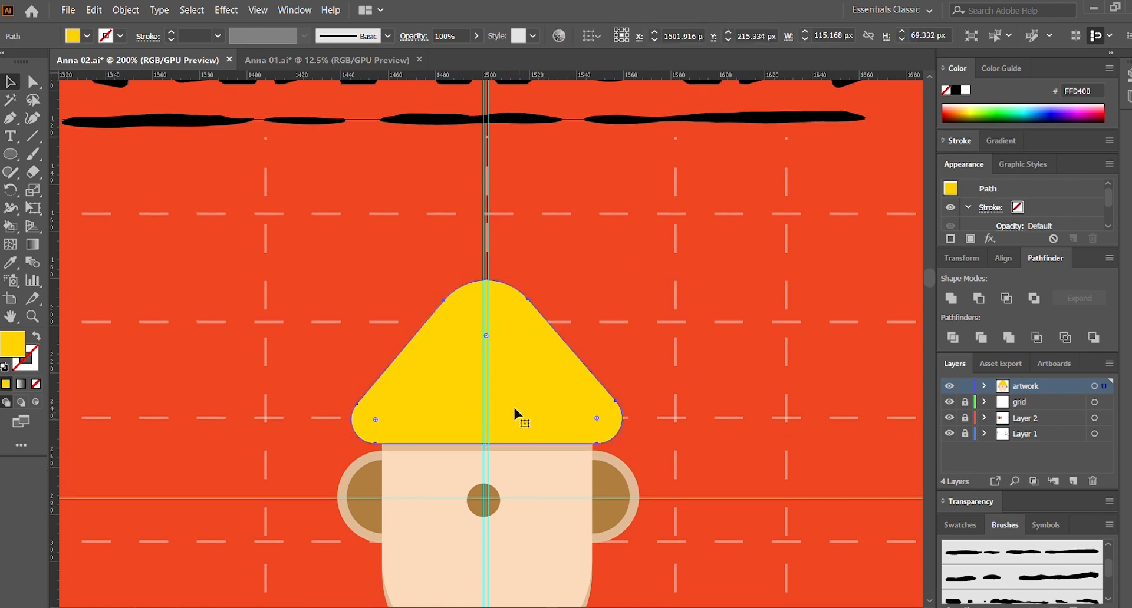
pyautogui.press('a')
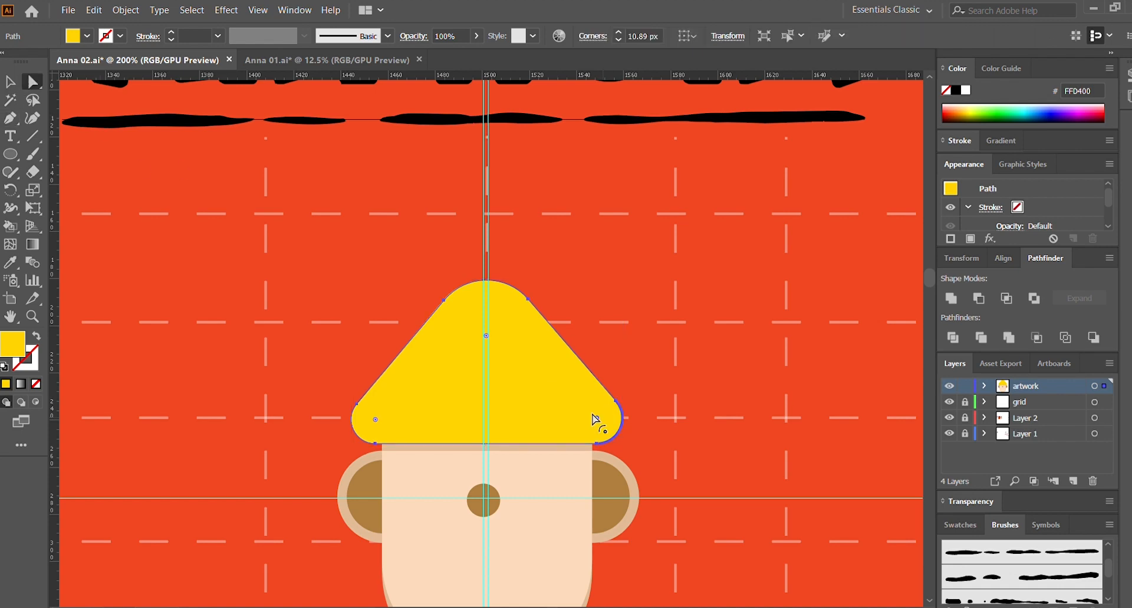
pyautogui.moveTo(595, 418); pyautogui.dragTo(550, 353)
# Step: Try the orange palette colour (#FF9D00) as the fill of the front turban copy and undo it
pyautogui.hotkey('ctrl', '-')
pyautogui.hotkey('ctrl', '-')
pyautogui.hotkey('ctrl', '-')
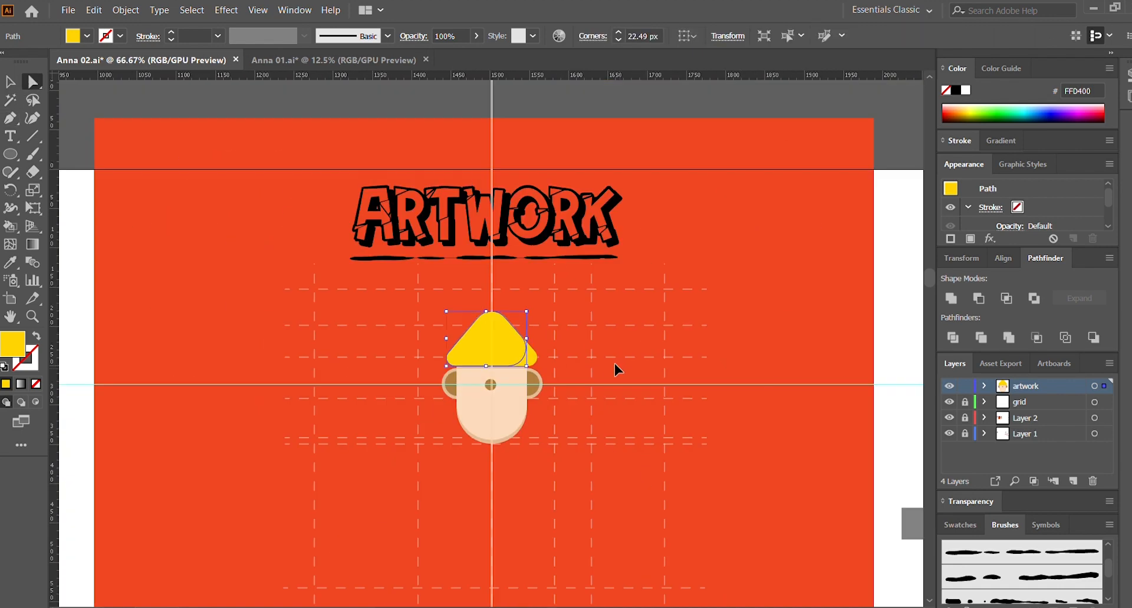
pyautogui.hscroll(6, 508, 369)
pyautogui.press('i')
pyautogui.hscroll(3, 687, 435)
pyautogui.click(826, 540)
pyautogui.hscroll(-9, 413, 294)
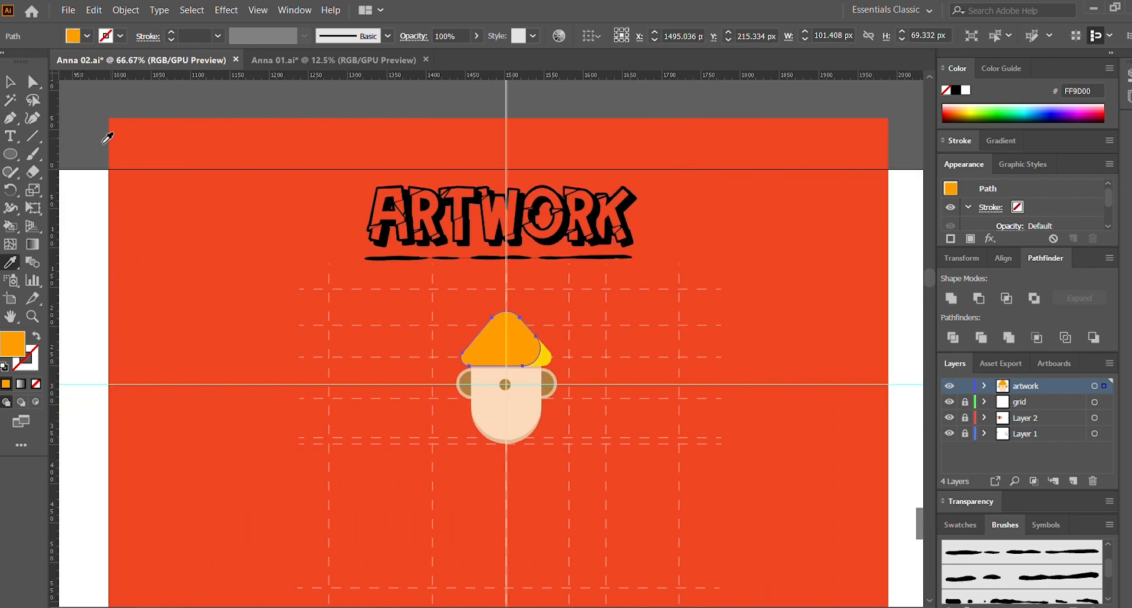
pyautogui.press('v')
pyautogui.click(348, 367)
pyautogui.hotkey('ctrl', '+')
pyautogui.hotkey('ctrl', '+')
pyautogui.hotkey('ctrl', '+')
pyautogui.hotkey('ctrl', '+')
pyautogui.hscroll(3, 348, 366)
pyautogui.click(450, 356)
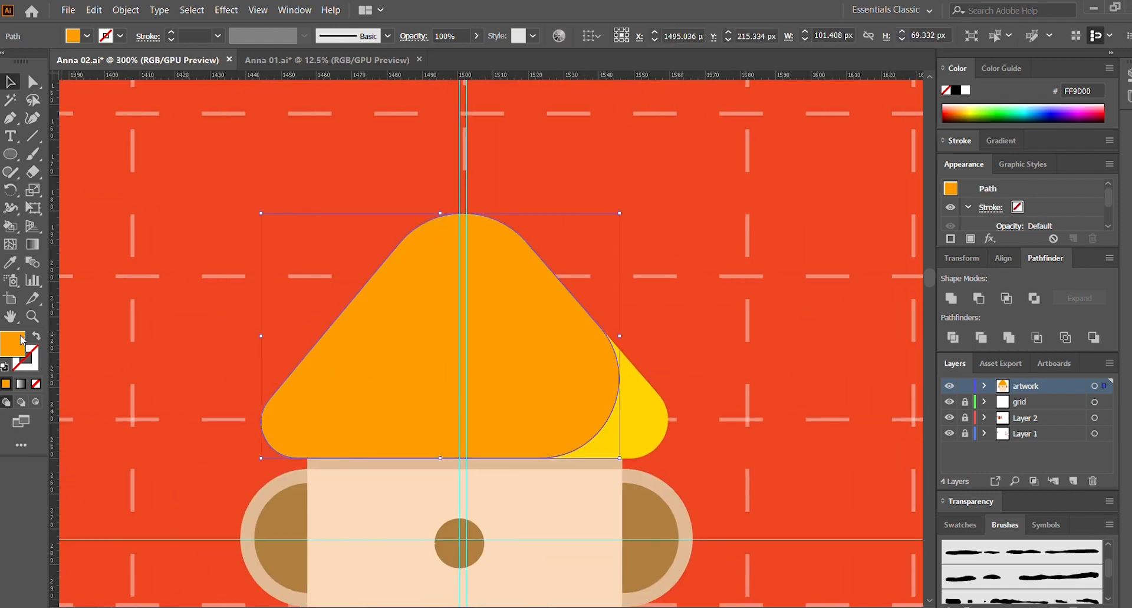
pyautogui.hotkey('ctrl', 'z')
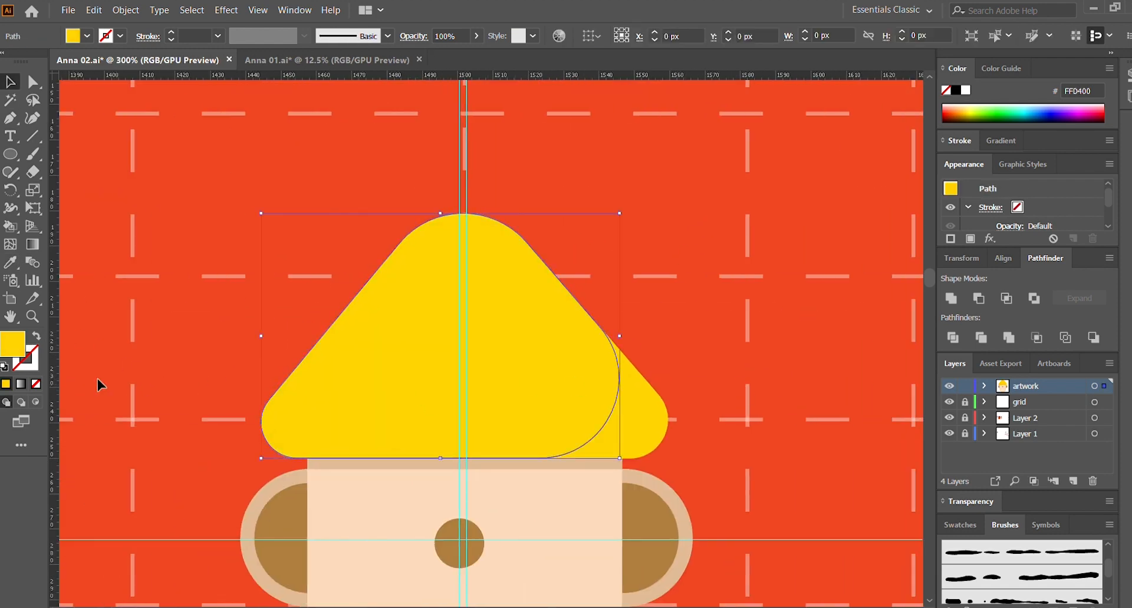
# Step: Fill the turban copy with #EFC100 and stack a second copy with its lower-right corner rounded to about 25.7 px
pyautogui.click(753, 324)
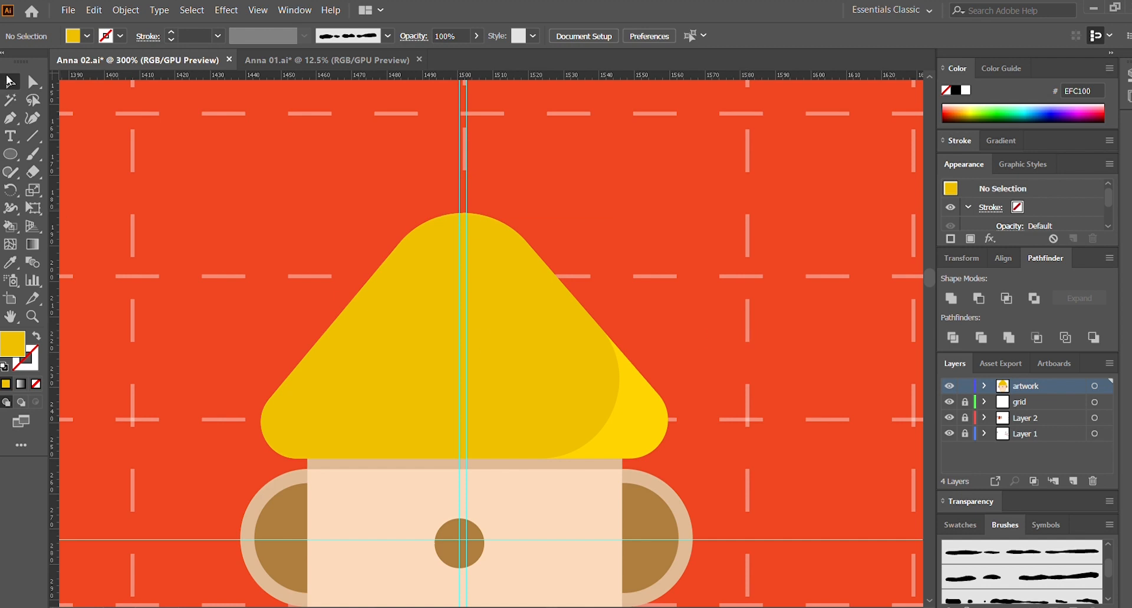
pyautogui.click(504, 323)
pyautogui.click(33, 82)
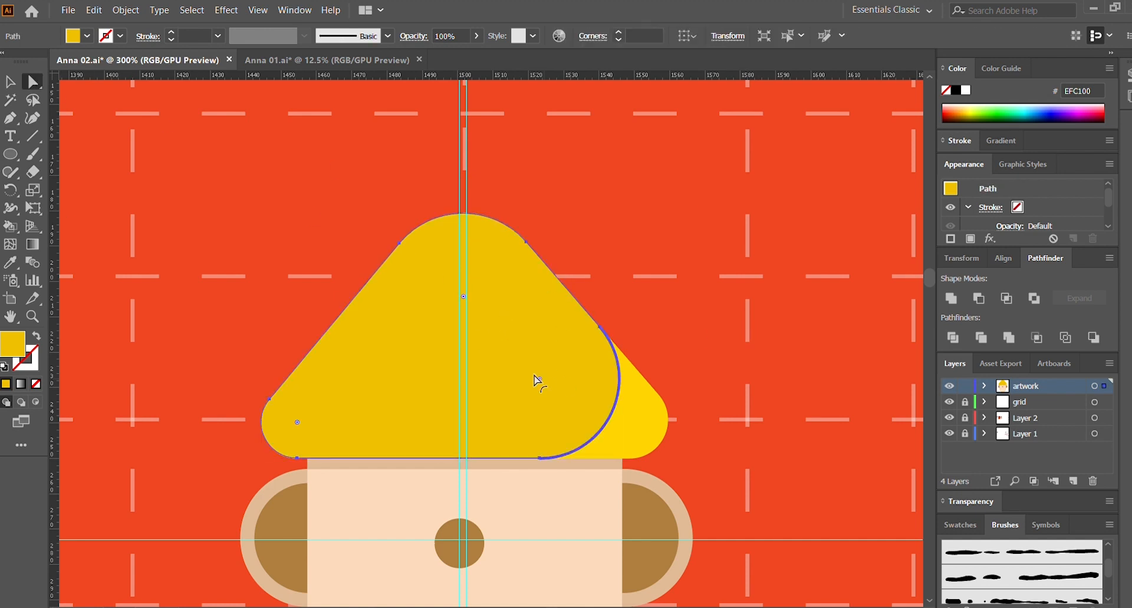
pyautogui.moveTo(539, 380); pyautogui.dragTo(517, 352)
pyautogui.click(540, 382)
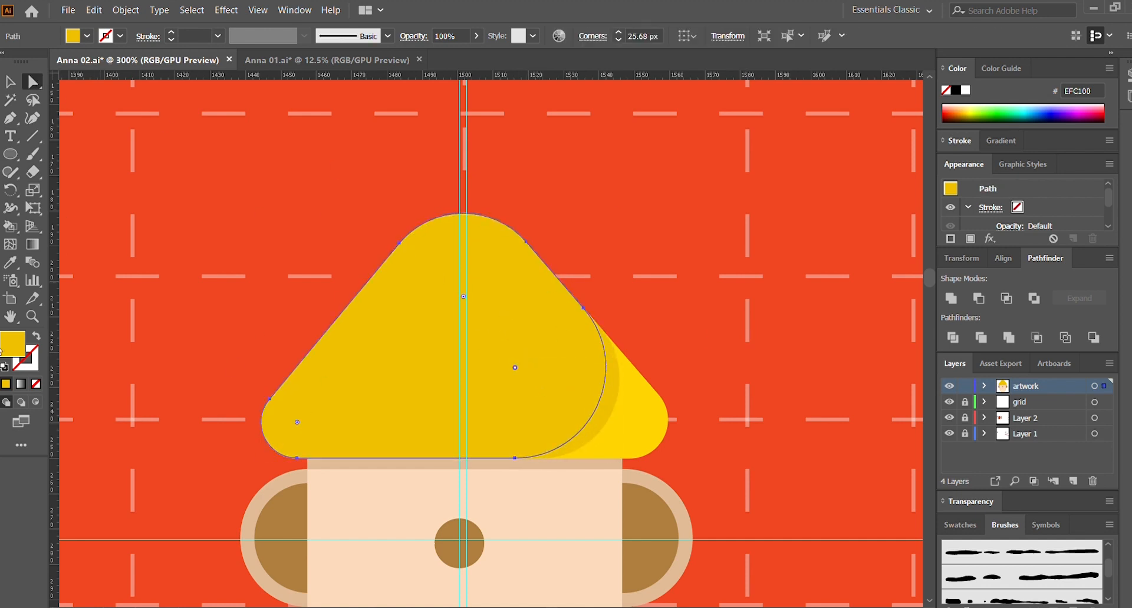
# Step: Fill the second turban copy with #E0B500 and stack a third with its lower-right corner rounded to about 29 px
pyautogui.press('v')
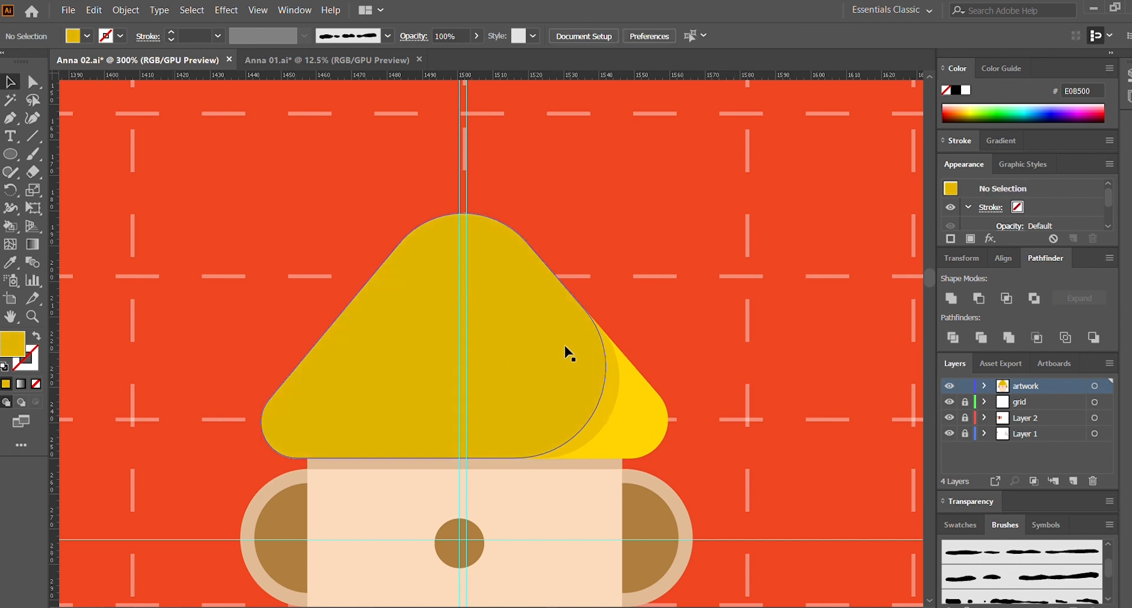
pyautogui.press('a')
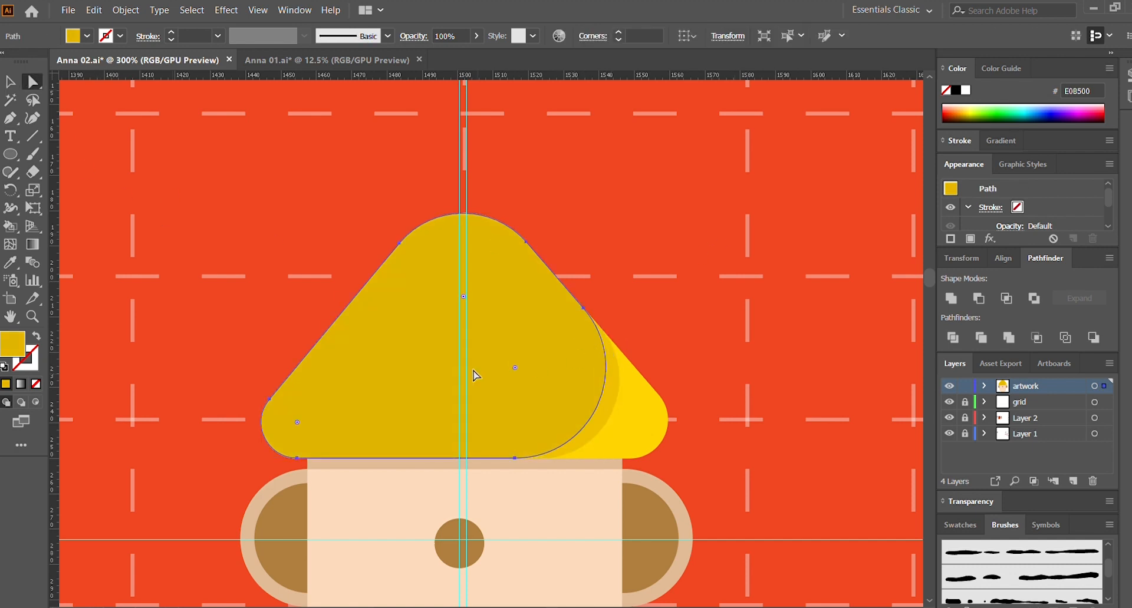
pyautogui.moveTo(510, 365); pyautogui.dragTo(493, 345)
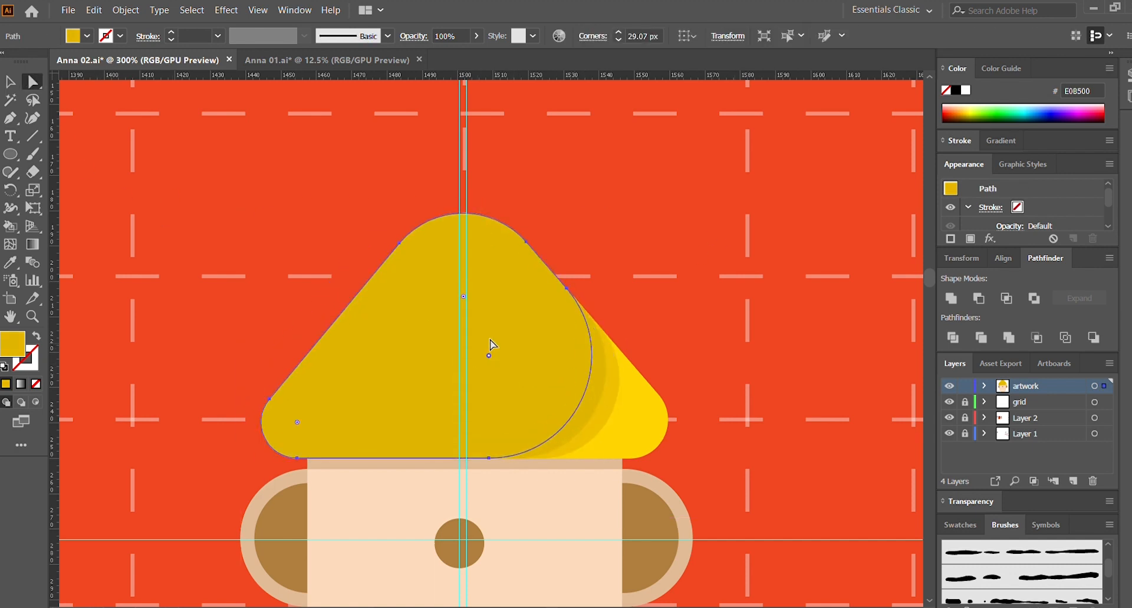
# Step: Fill the third turban copy with #CCA500 and stack a fourth in #BF9A00, rounding its lower-right corner until about 88 px wide
pyautogui.click(710, 221)
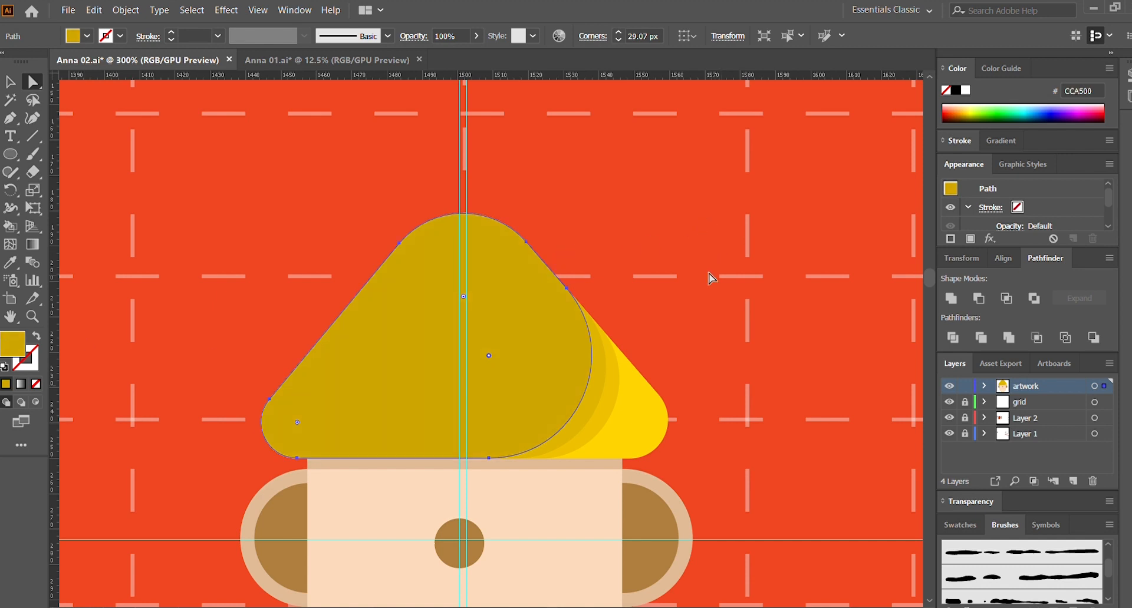
pyautogui.click(10, 81)
pyautogui.hotkey('ctrl', 'c')
pyautogui.hotkey('ctrl', 'f')
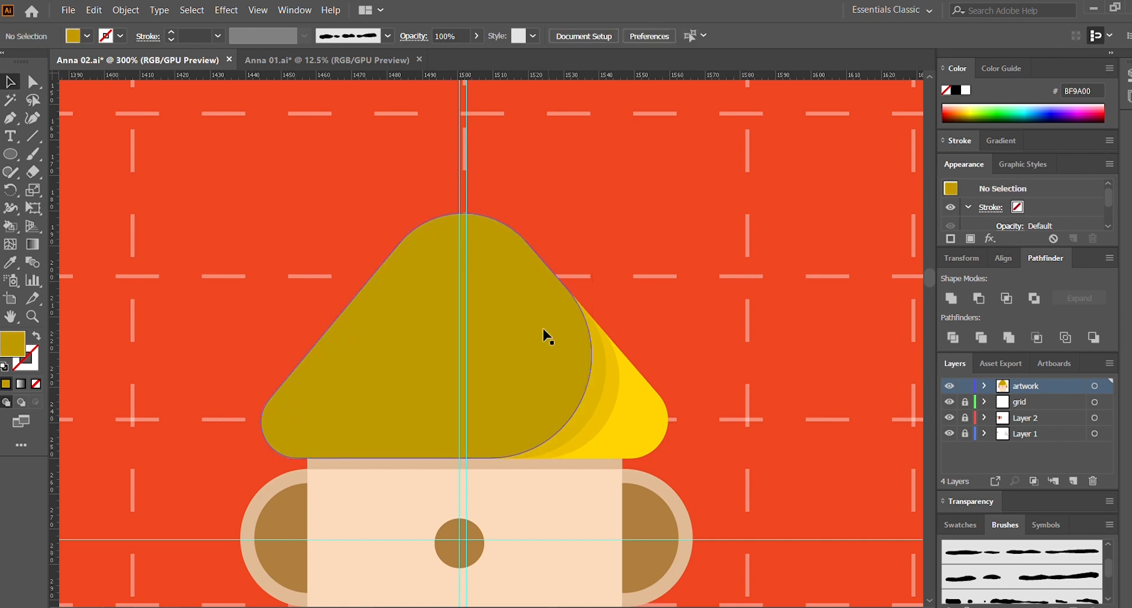
pyautogui.click(31, 79)
pyautogui.moveTo(487, 357); pyautogui.dragTo(462, 323)
pyautogui.click(736, 244)
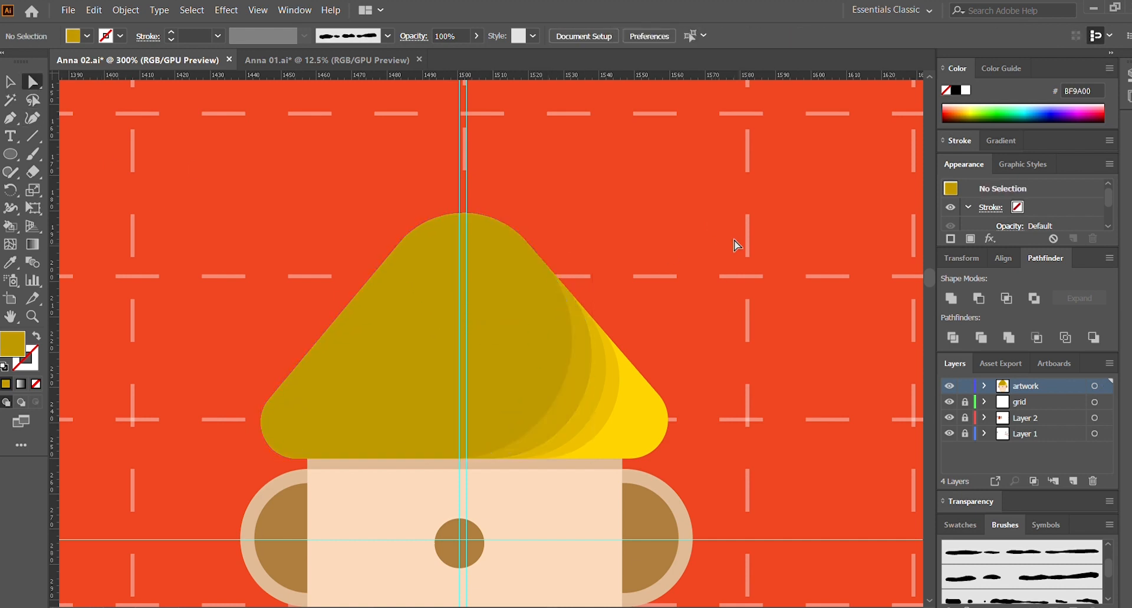
# Step: Stack a fifth turban copy filled with #AD8C00 and round its lower-right corner further to add another fold
pyautogui.click(414, 325)
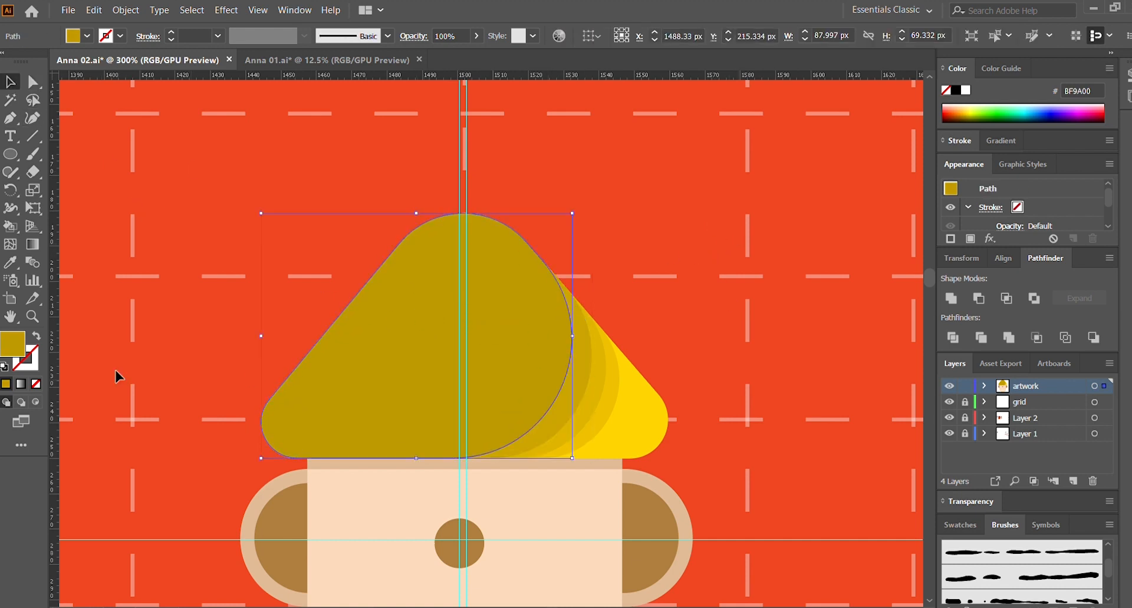
pyautogui.click(33, 81)
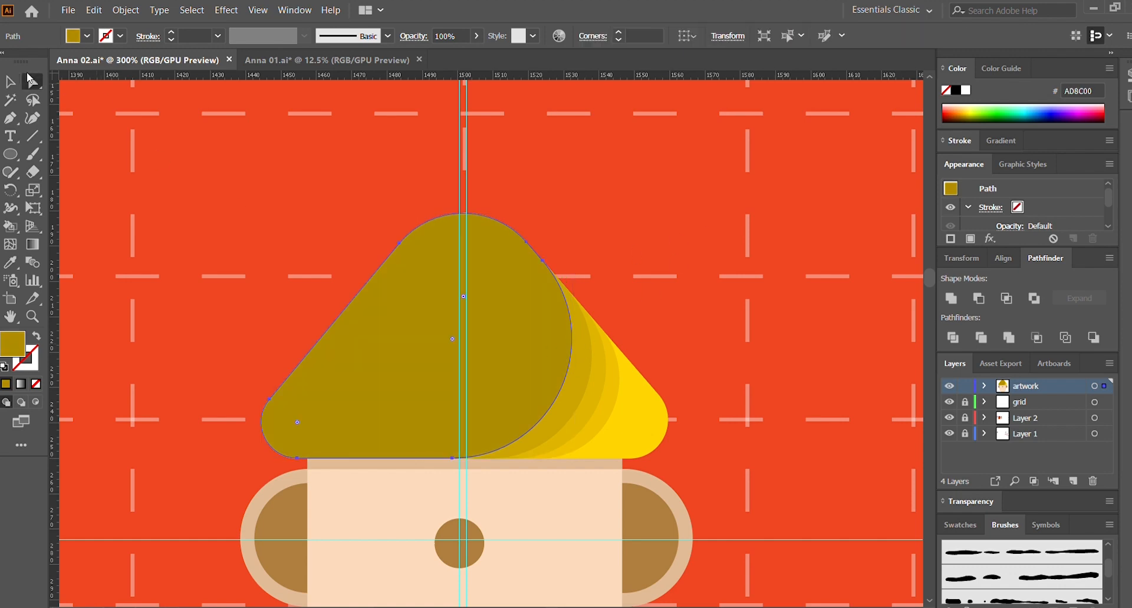
pyautogui.moveTo(453, 339); pyautogui.dragTo(427, 302)
pyautogui.hotkey('ctrl', 'z')
pyautogui.moveTo(454, 338); pyautogui.dragTo(412, 292)
pyautogui.click(735, 281)
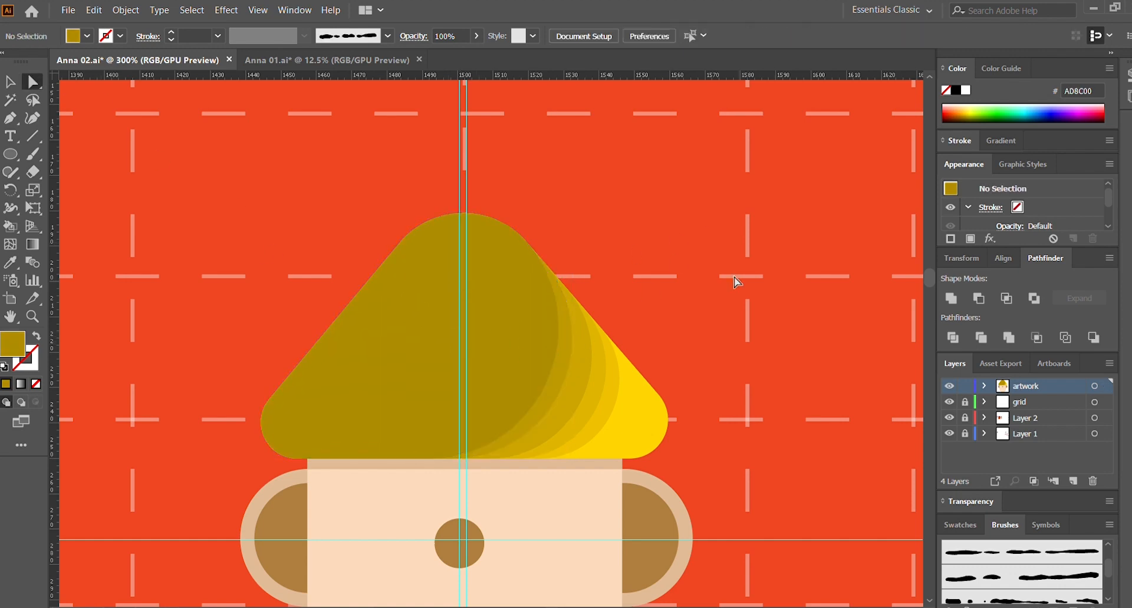
# Step: Move the brown nose circle down the face and slightly right, centring it on the right-hand vertical guide
pyautogui.hotkey('ctrl', '1')
pyautogui.hotkey('ctrl', '+')
pyautogui.hotkey('ctrl', '+')
pyautogui.hotkey('ctrl', '+')
pyautogui.scroll(-4, 771, 400)
pyautogui.moveTo(453, 372); pyautogui.dragTo(472, 391)
pyautogui.hotkey('ctrl', 'shift', 'a')
pyautogui.click(815, 459)
pyautogui.scroll(-1, 814, 458)
pyautogui.scroll(-1, 815, 459)
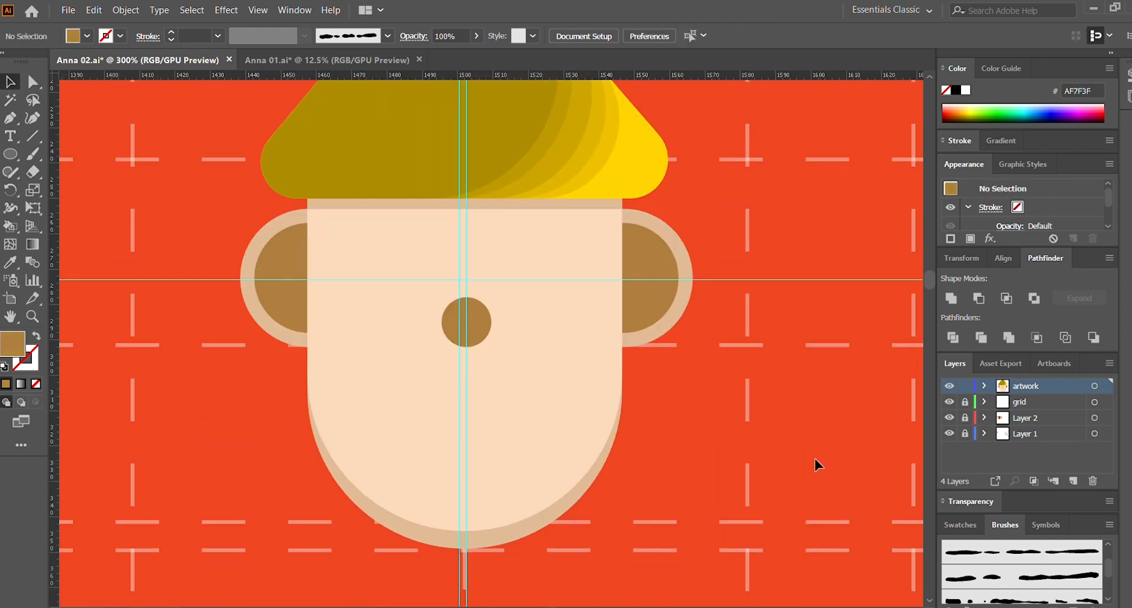
# Step: Draw a wide, flat moustache triangle with its apex at the nose's centre and fill it light grey (#CECECE)
pyautogui.scroll(1, 815, 459)
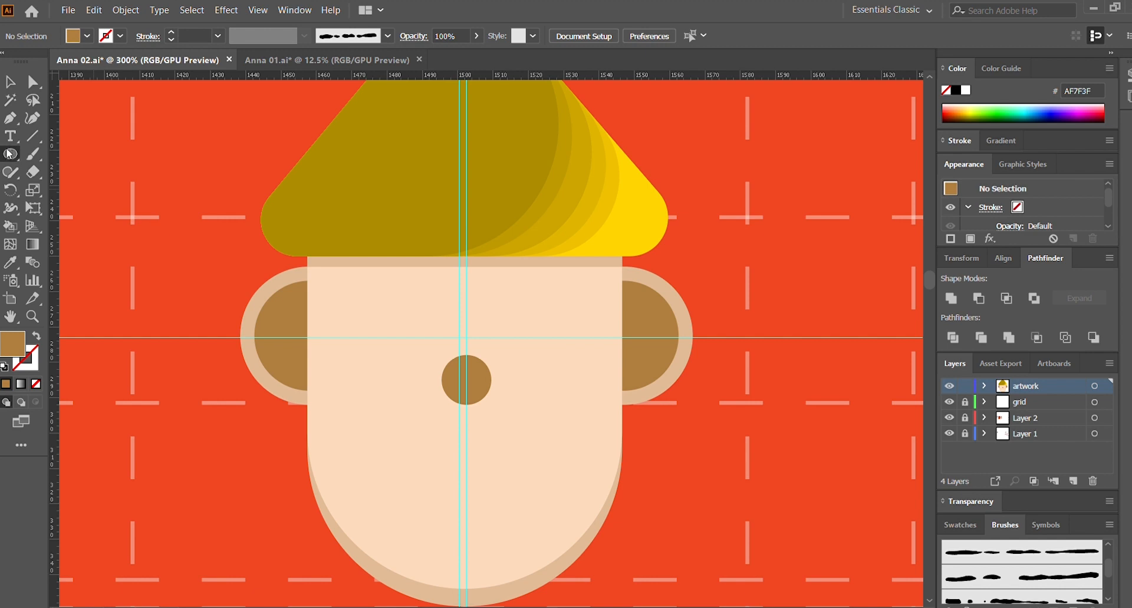
pyautogui.click(466, 380)
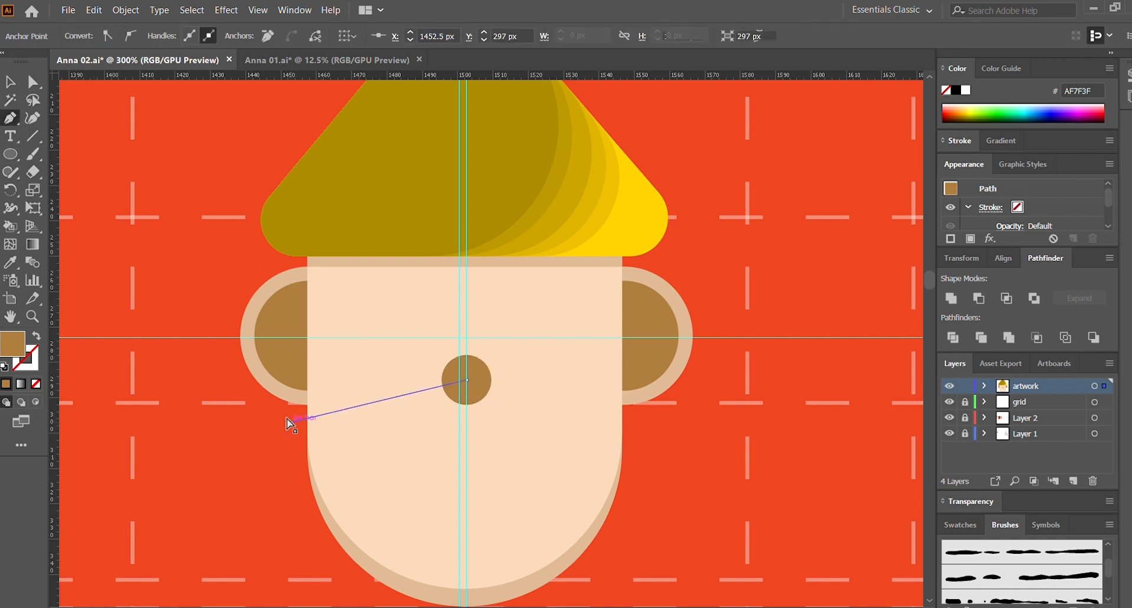
pyautogui.click(290, 424)
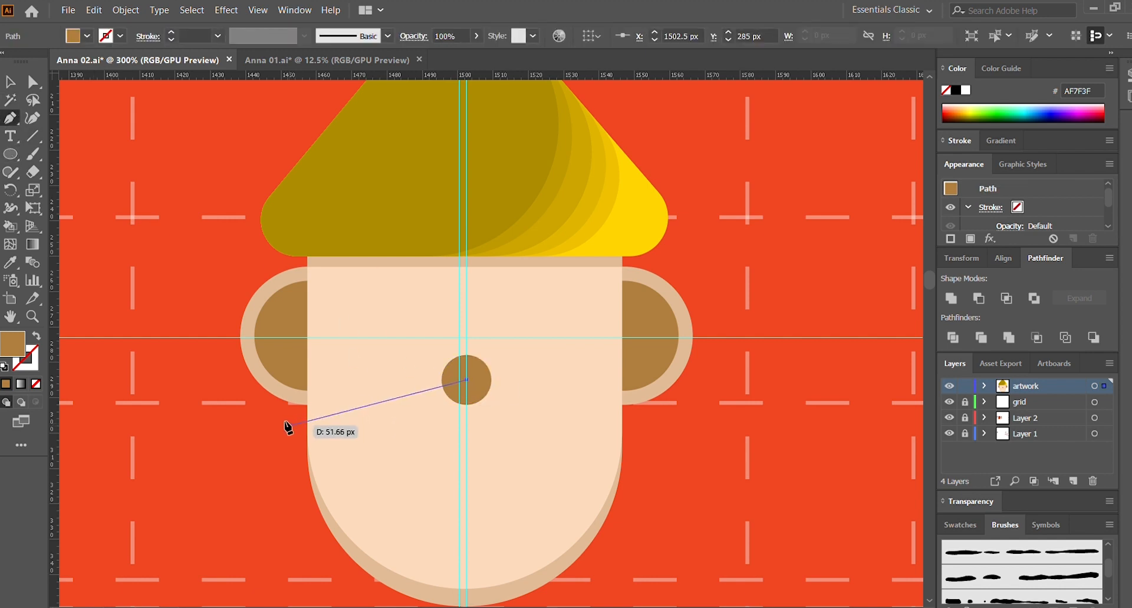
pyautogui.click(647, 425)
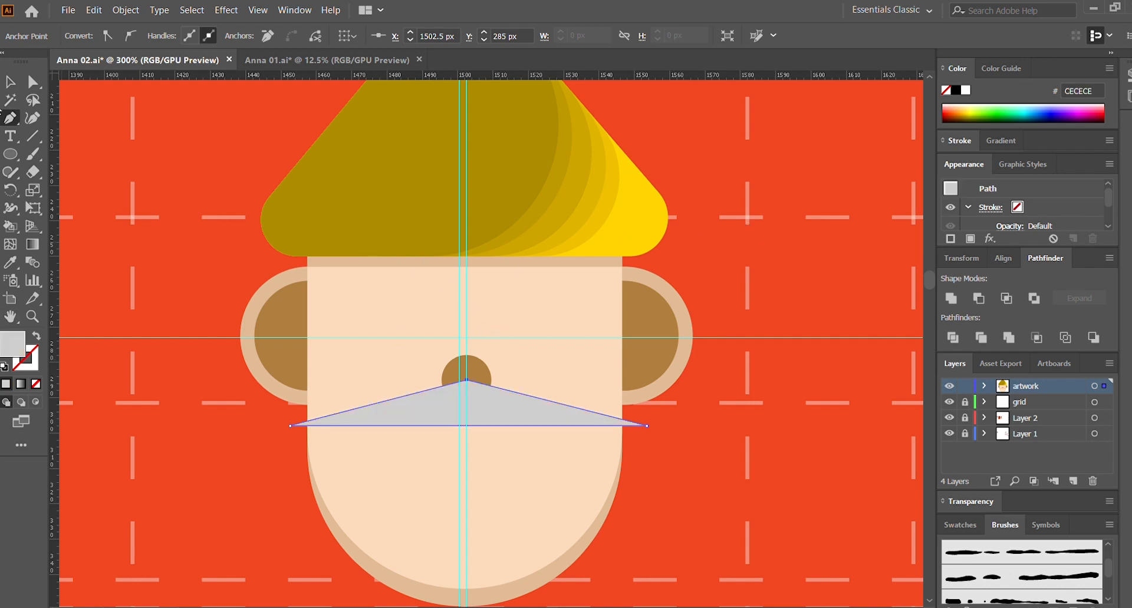
# Step: Bring the brown nose circle in front of the moustache
pyautogui.click(10, 82)
pyautogui.click(470, 359)
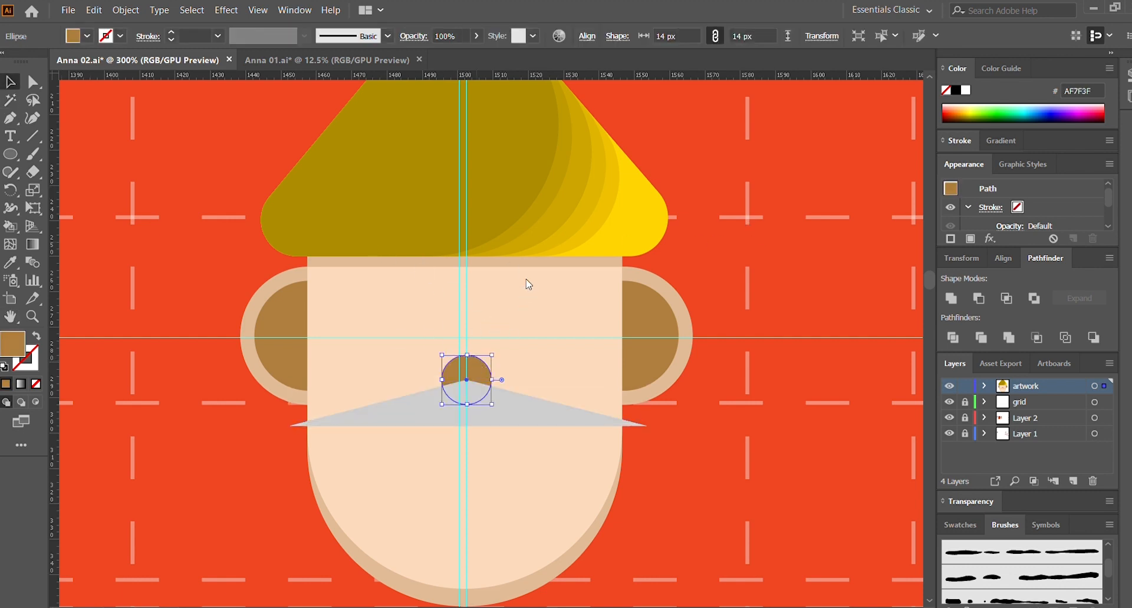
pyautogui.click(745, 285)
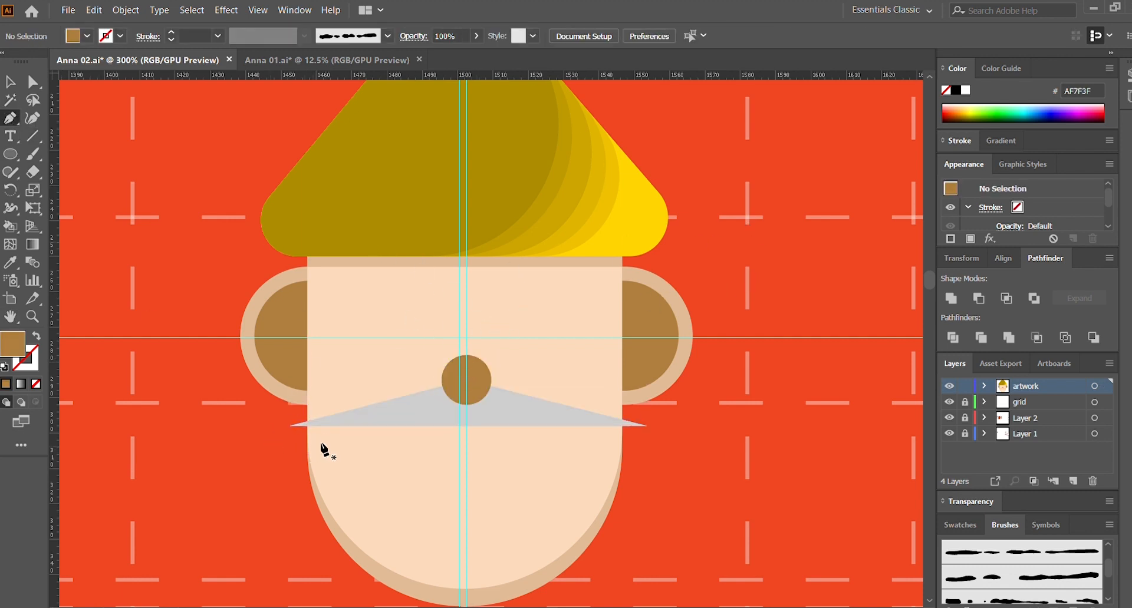
# Step: Draw a thin closed brown strip (#AF7F3F) with the Pen tool across the face's full width, along the moustache's lower edge
pyautogui.click(308, 430)
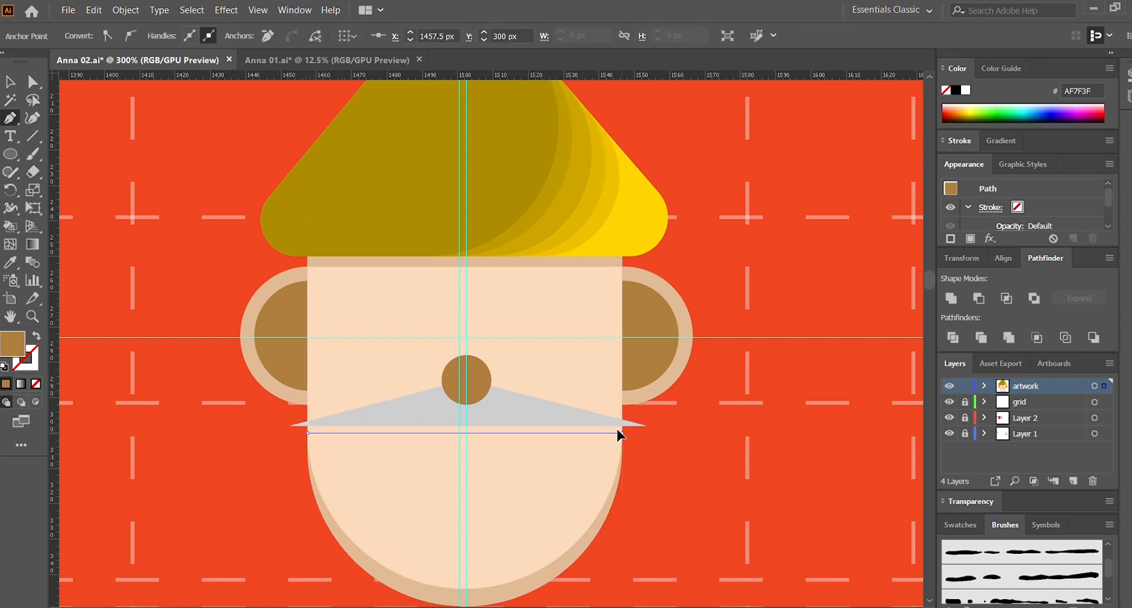
pyautogui.moveTo(621, 433); pyautogui.dragTo(620, 423)
pyautogui.click(621, 423)
pyautogui.click(307, 426)
pyautogui.click(10, 82)
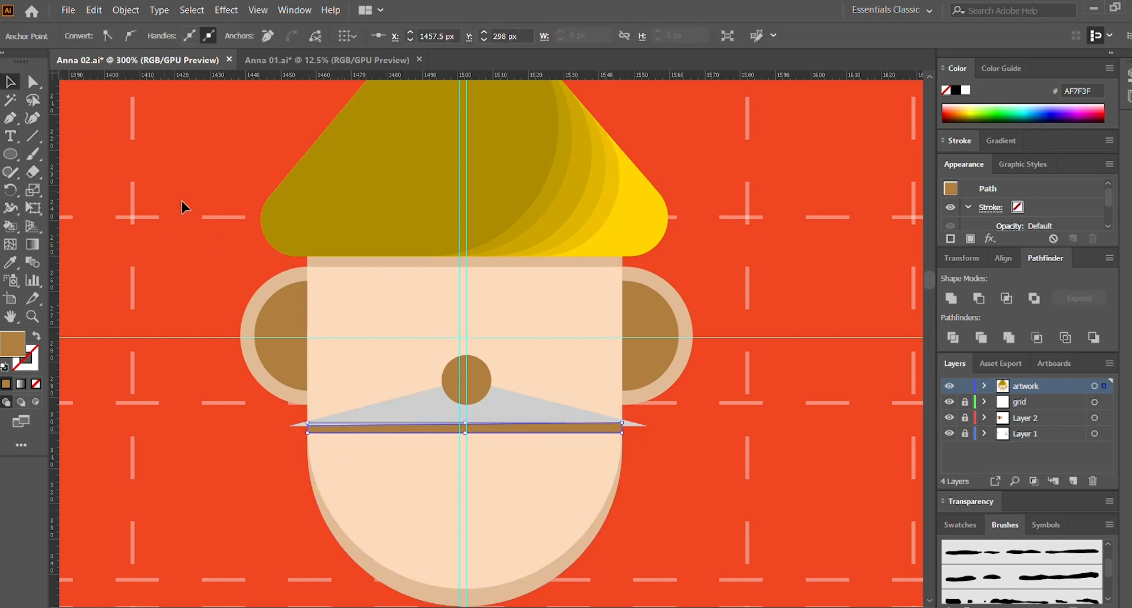
# Step: Reduce the brown strip's opacity to 43%
pyautogui.doubleClick(448, 36)
pyautogui.write('40')
pyautogui.press('Return')
pyautogui.click(696, 354)
# Step: Bring the grey moustache and the brown nose circle in front of the translucent strip
pyautogui.click(558, 413)
pyautogui.keyDown('shift'); pyautogui.click(475, 362); pyautogui.keyUp('shift')
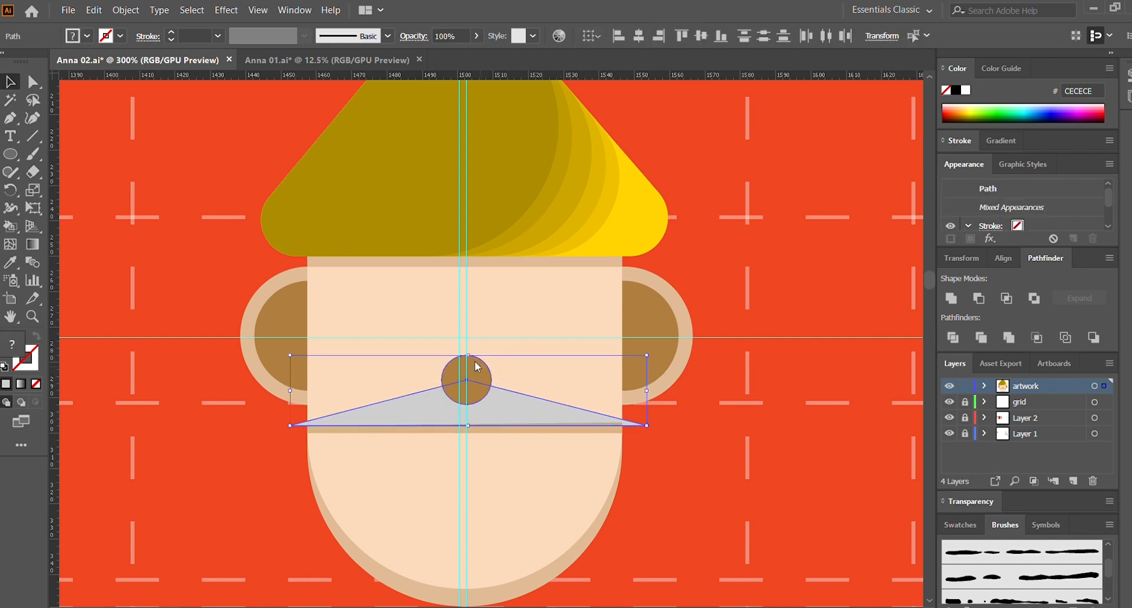
pyautogui.click(688, 302)
pyautogui.scroll(1, 746, 463)
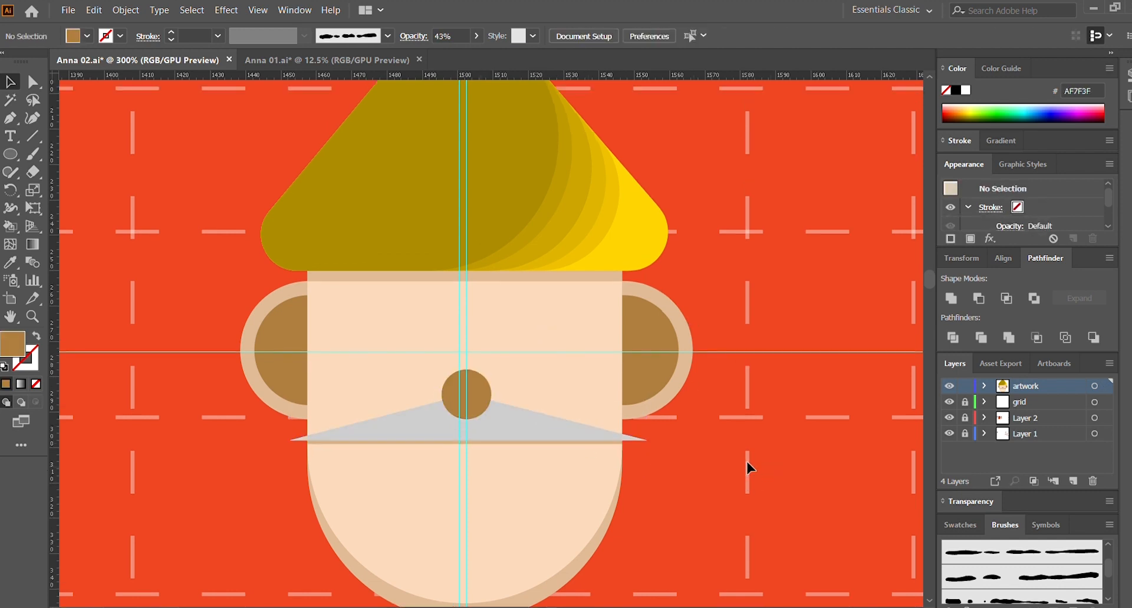
# Step: Draw a 9 px brown (#AF7F3F) circle on the face beside the left ear and match the moustache strip's 43% opacity
pyautogui.click(8, 153)
pyautogui.moveTo(360, 324)
pyautogui.mouseDown()
pyautogui.moveTo(392, 356)
pyautogui.moveTo(360, 345)
pyautogui.mouseUp()
pyautogui.press('v')
pyautogui.hotkey('ctrl', 'shift', 'a')
pyautogui.press('i')
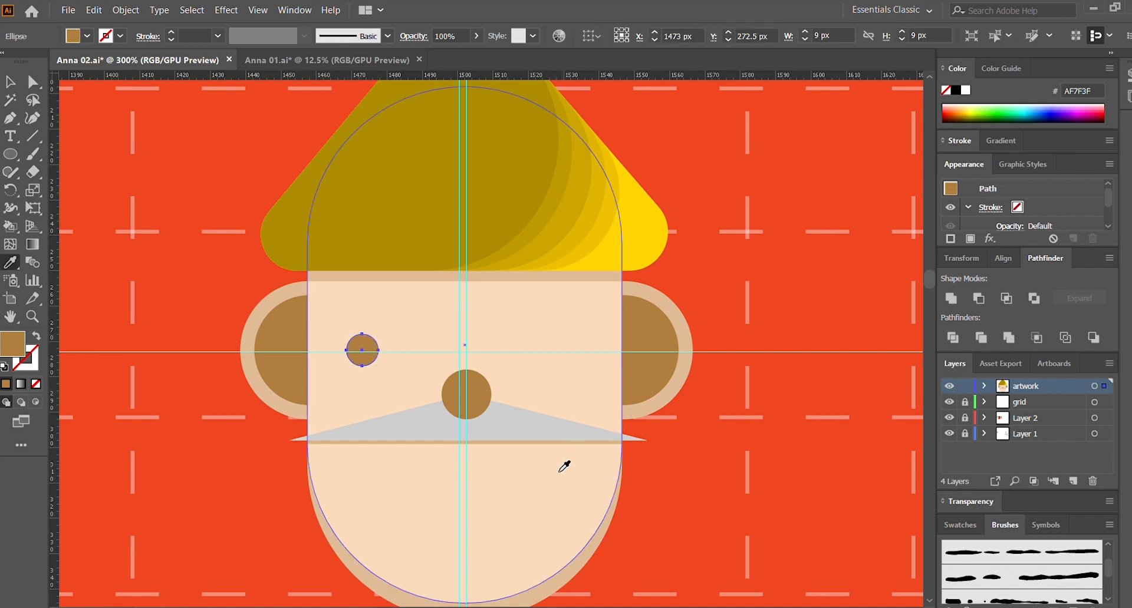
pyautogui.click(560, 445)
pyautogui.press('v')
pyautogui.click(84, 216)
# Step: Duplicate the 9 px circle slightly upward and fill the copy dark grey (#1E1E1E) at full opacity
pyautogui.moveTo(364, 345); pyautogui.dragTo(365, 341)
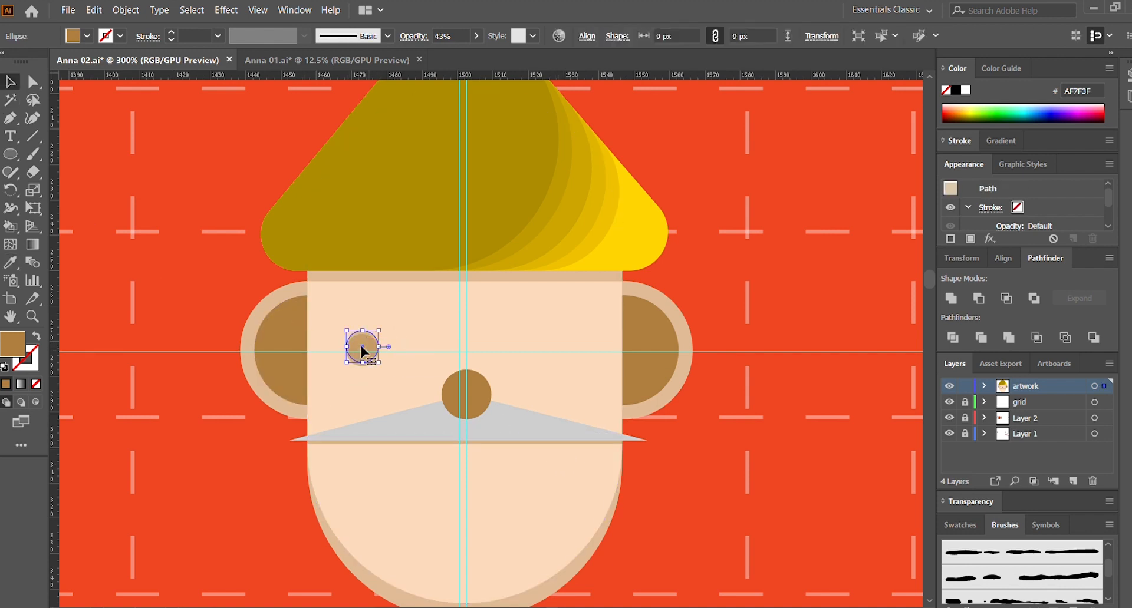
pyautogui.click(697, 221)
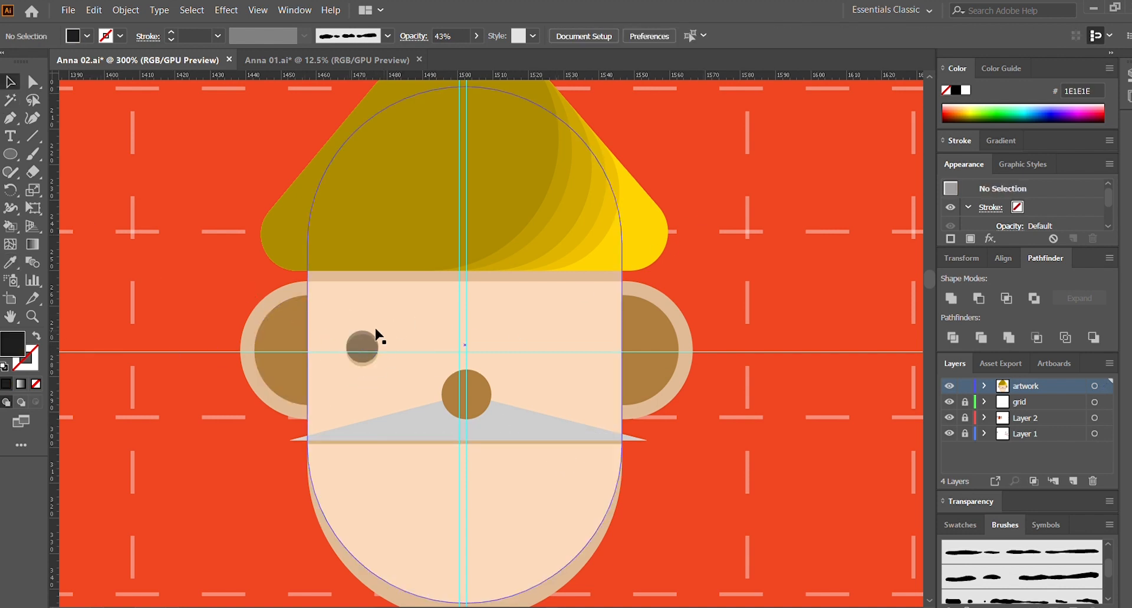
pyautogui.click(370, 341)
pyautogui.hotkey('ctrl', 'shift', 'a')
# Step: Duplicate the dark eye and its brown shadow circle straight across to the right-hand side of the face
pyautogui.click(369, 363)
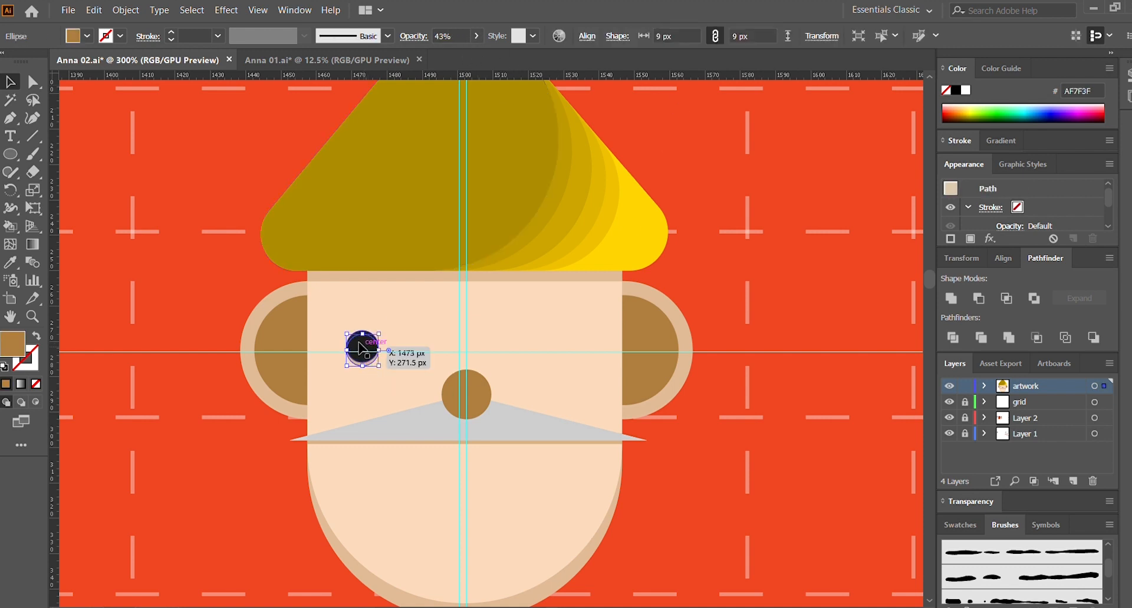
pyautogui.keyDown('shift'); pyautogui.click(369, 346); pyautogui.keyUp('shift')
pyautogui.moveTo(361, 342); pyautogui.dragTo(554, 343)
pyautogui.click(672, 231)
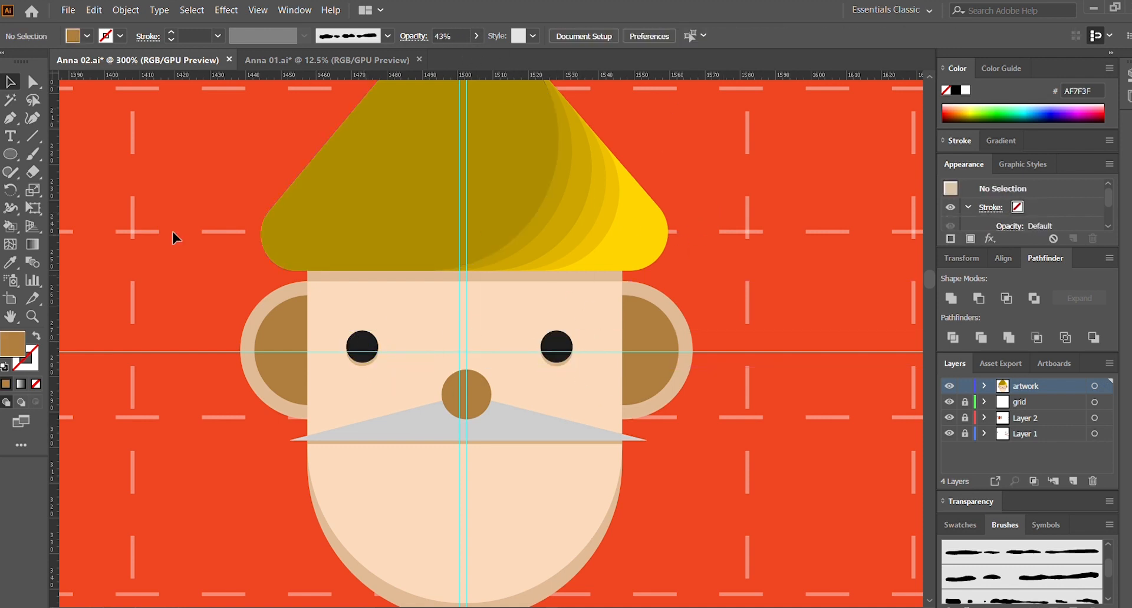
# Step: Draw a 16 px horizontal line below the left-hand eye with a 4 pt brown (#AF7F3F) stroke at 42% opacity
pyautogui.click(335, 384)
pyautogui.click(392, 384)
pyautogui.press('v')
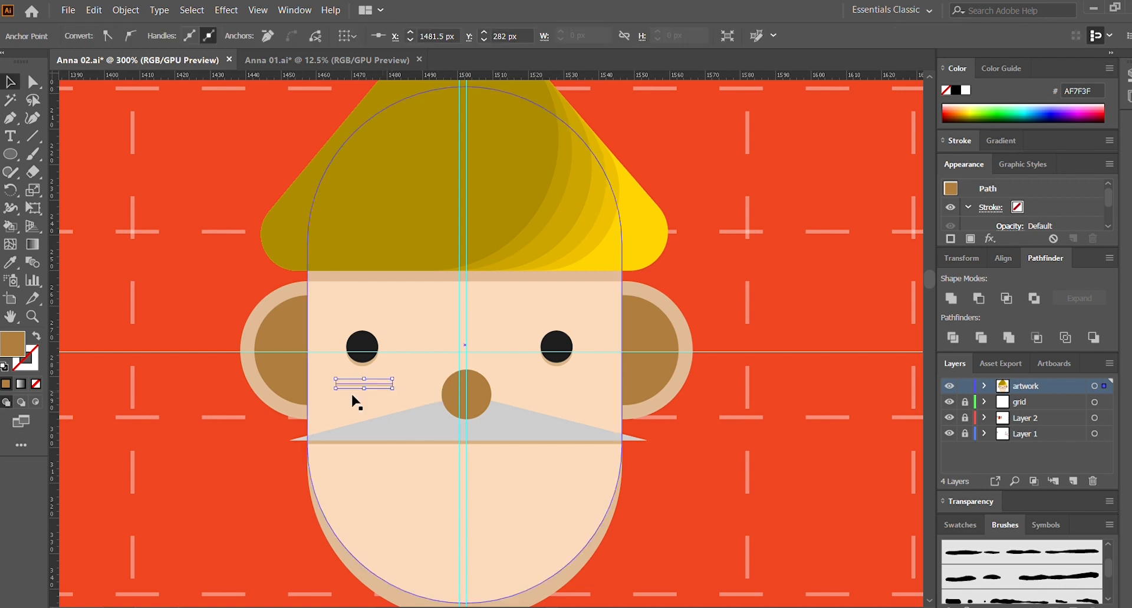
pyautogui.click(33, 335)
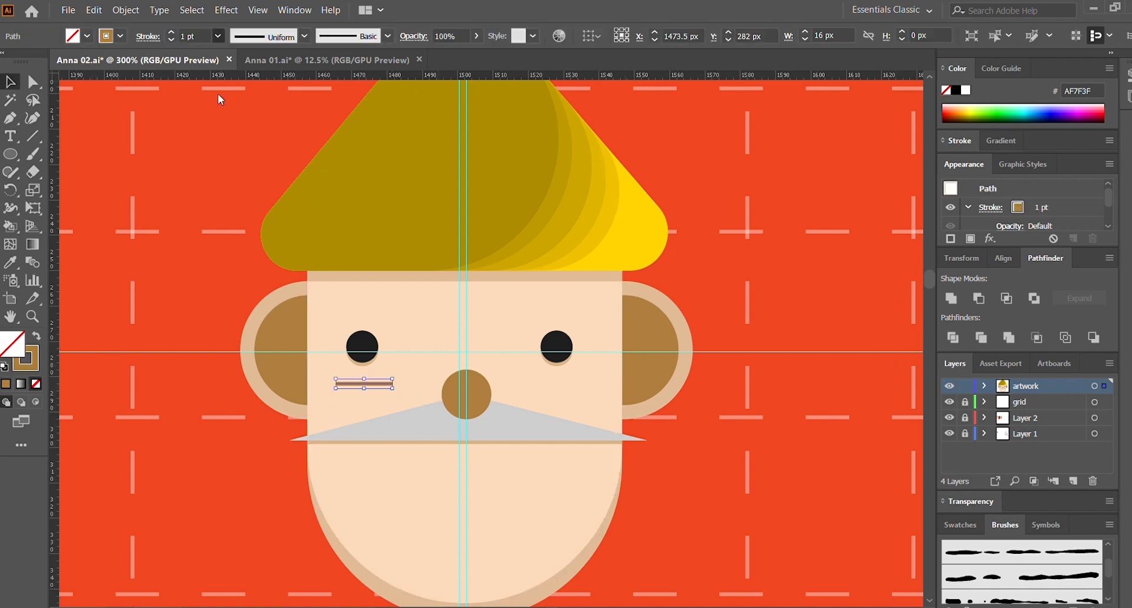
pyautogui.click(978, 214)
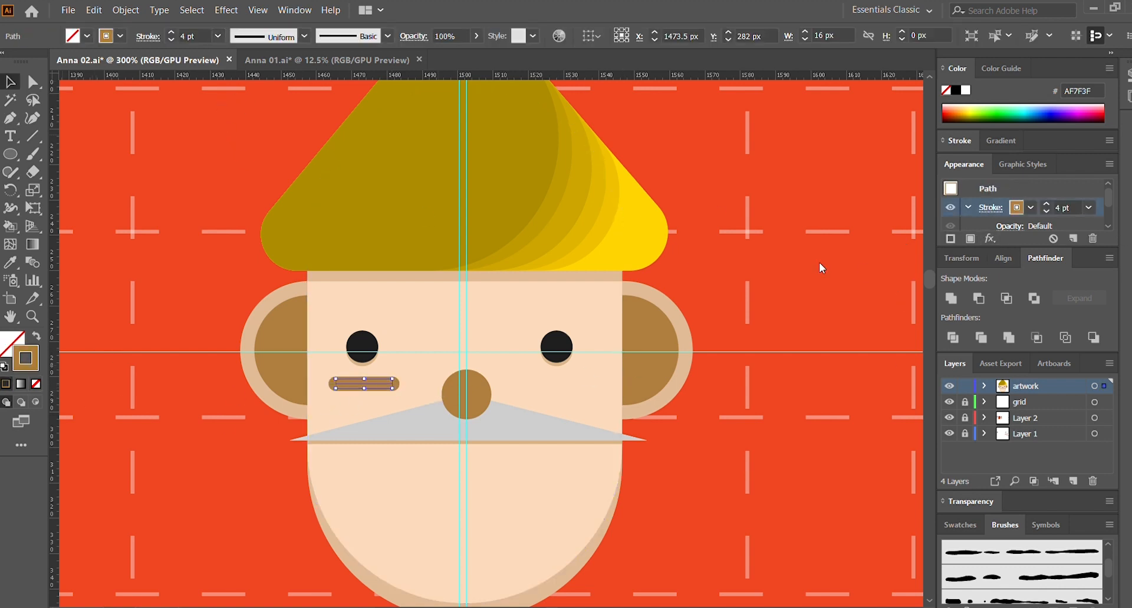
pyautogui.press('4')
pyautogui.press('2')
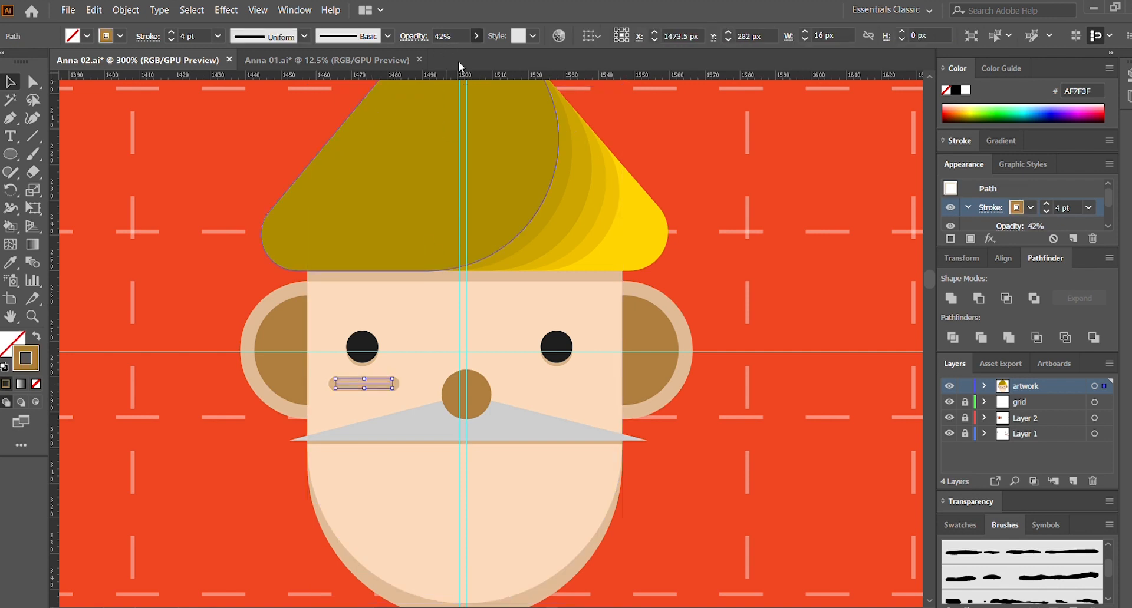
# Step: Duplicate the translucent brown line below the right-hand eye at the same height
pyautogui.hotkey('ctrl', 'shift', 'a')
pyautogui.scroll(-2, 872, 407)
pyautogui.scroll(3, 798, 410)
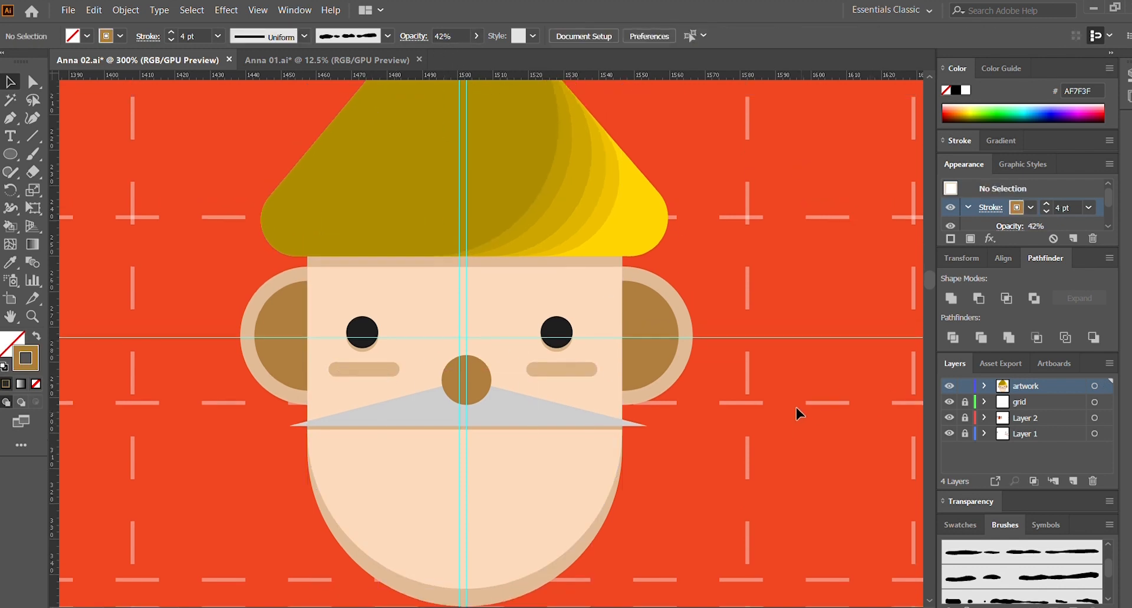
# Step: Place a 20 px wide copy of the line above the left-hand eye and thin the strokes of both under-eye lines
pyautogui.moveTo(354, 395); pyautogui.dragTo(407, 323)
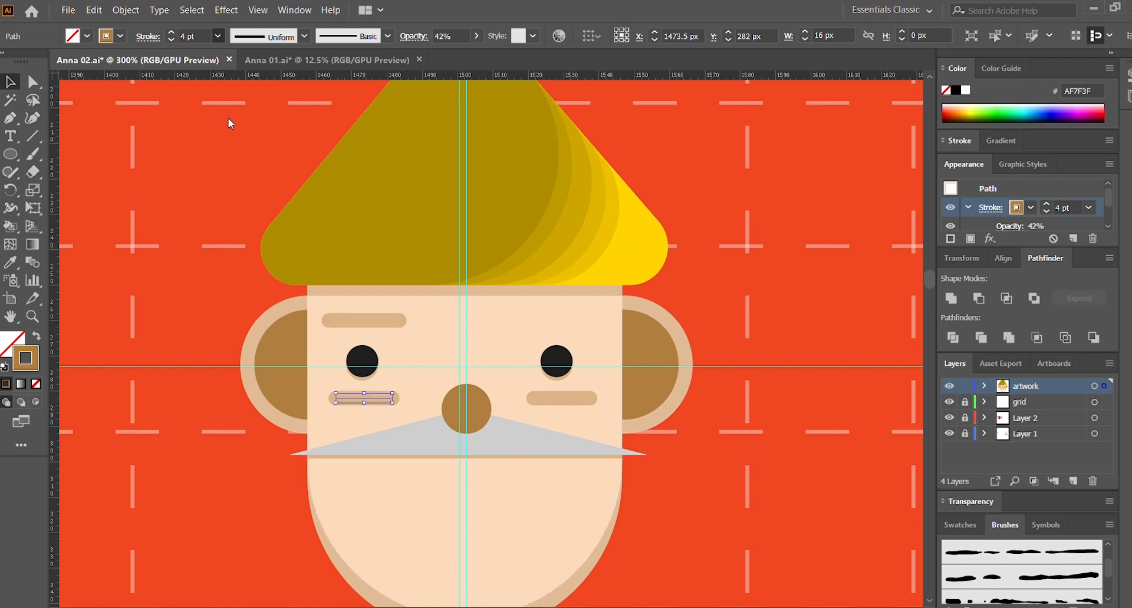
pyautogui.click(228, 118)
pyautogui.click(229, 118)
pyautogui.click(570, 396)
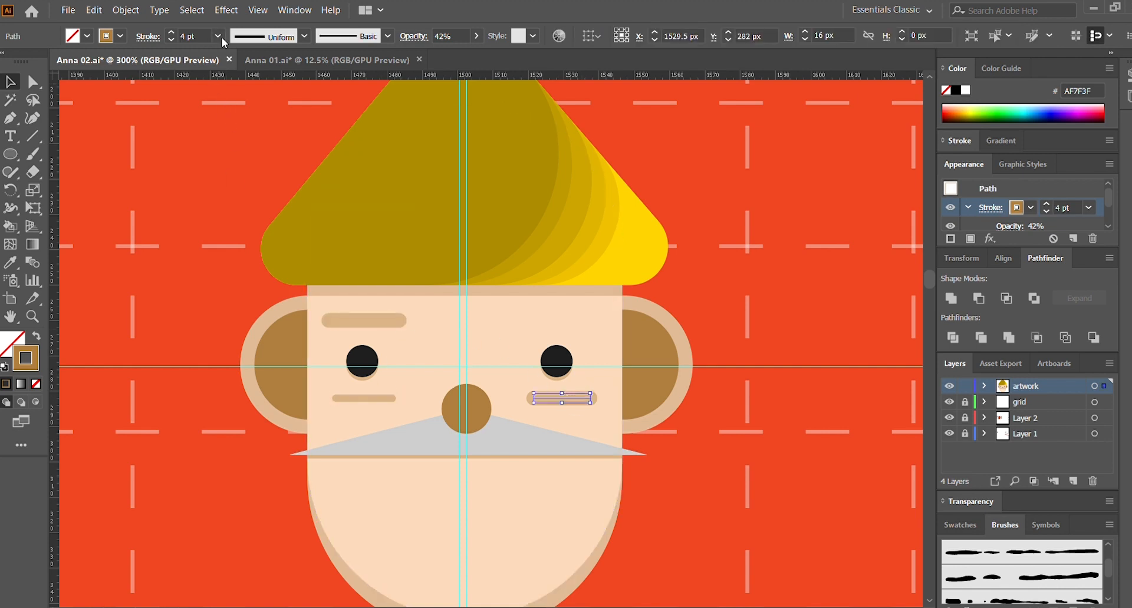
# Step: Recolour the moustache white (#FFFFFF) and give the left-hand eyebrow line a white 5 pt stroke at 100% opacity
pyautogui.click(389, 319)
pyautogui.keyDown('shift'); pyautogui.click(414, 430); pyautogui.keyUp('shift')
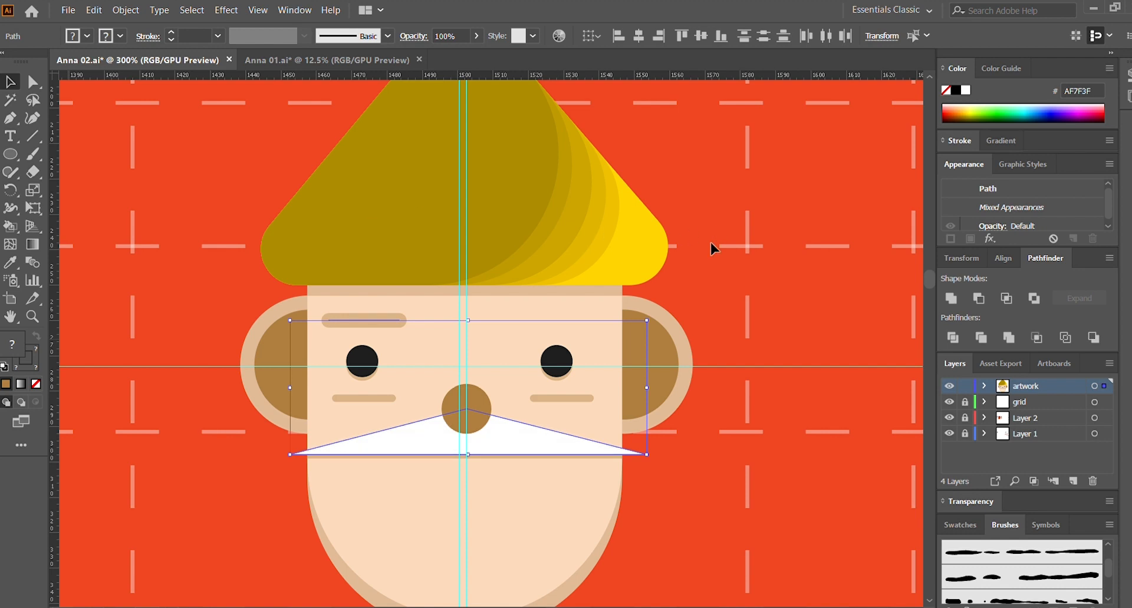
pyautogui.click(366, 321)
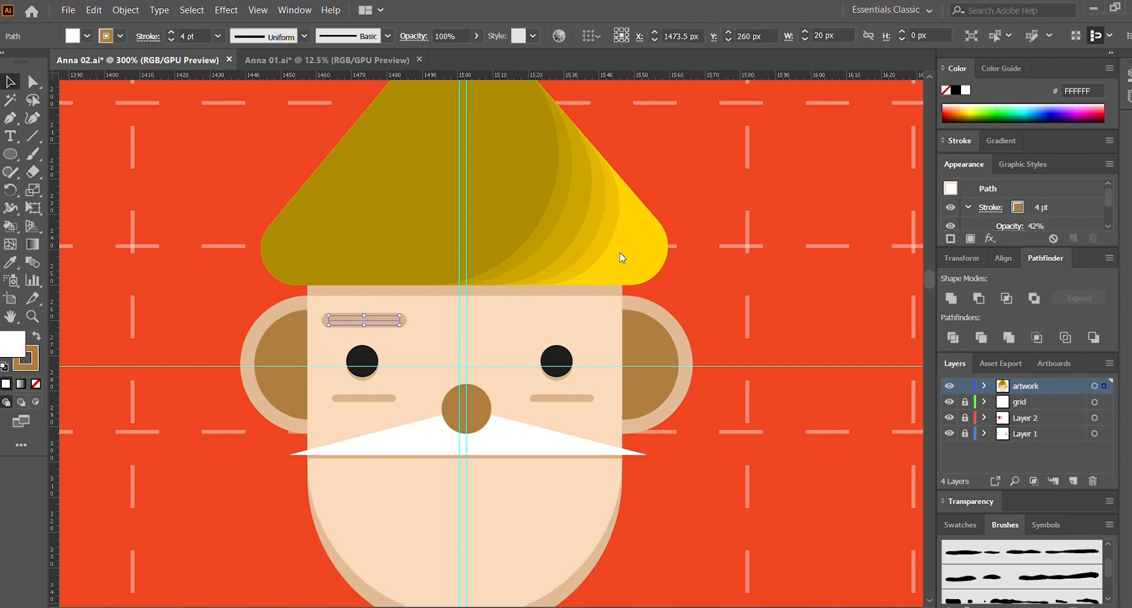
pyautogui.click(36, 336)
pyautogui.click(98, 361)
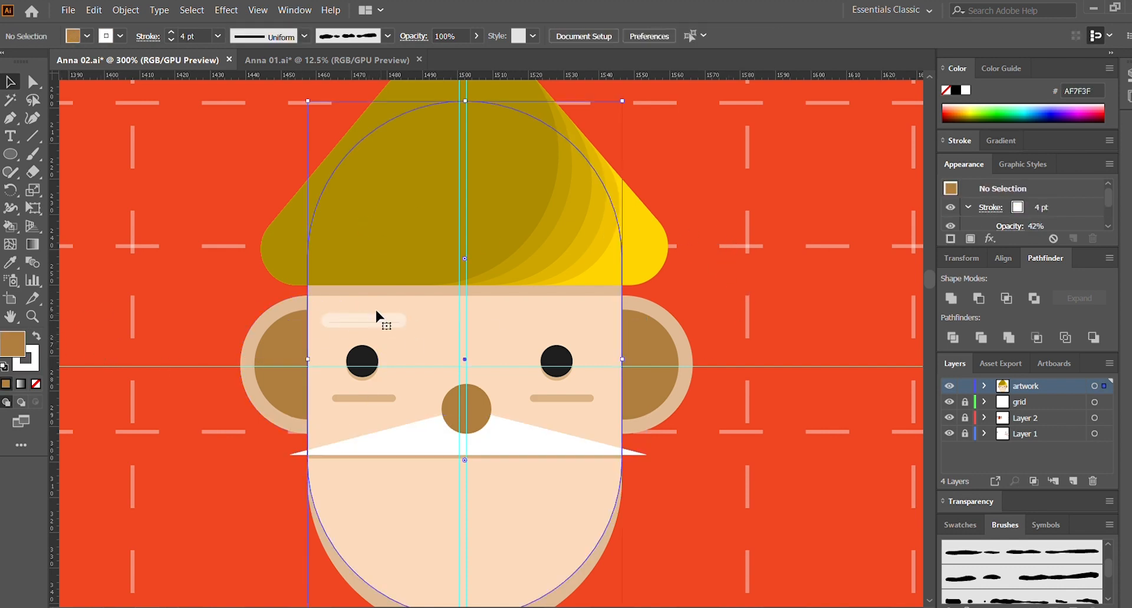
pyautogui.click(377, 313)
pyautogui.click(35, 384)
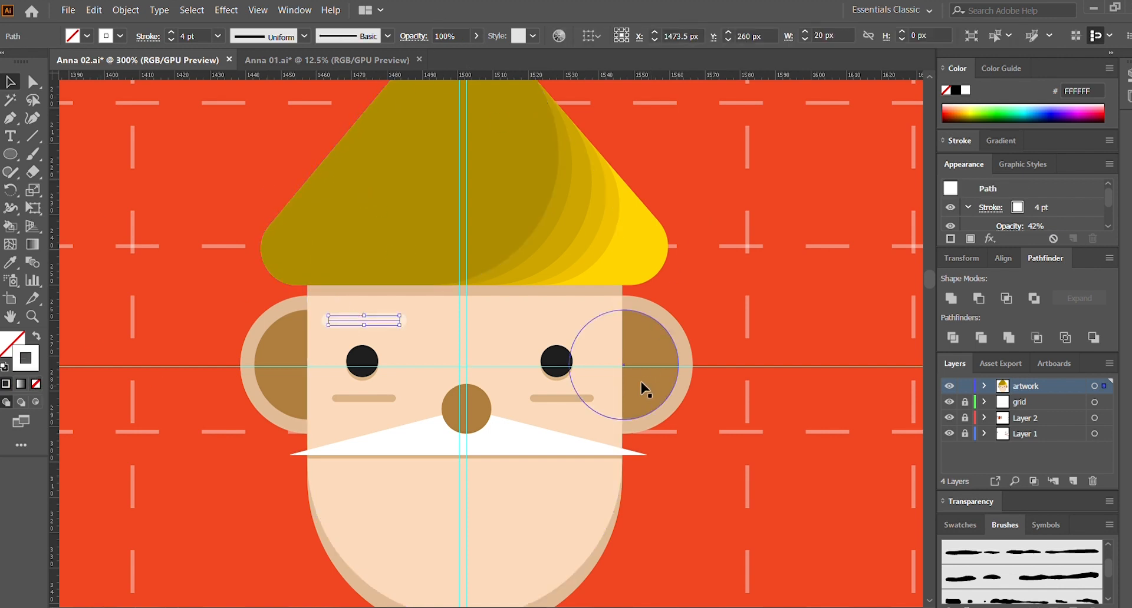
pyautogui.press('i')
pyautogui.click(534, 441)
pyautogui.click(37, 335)
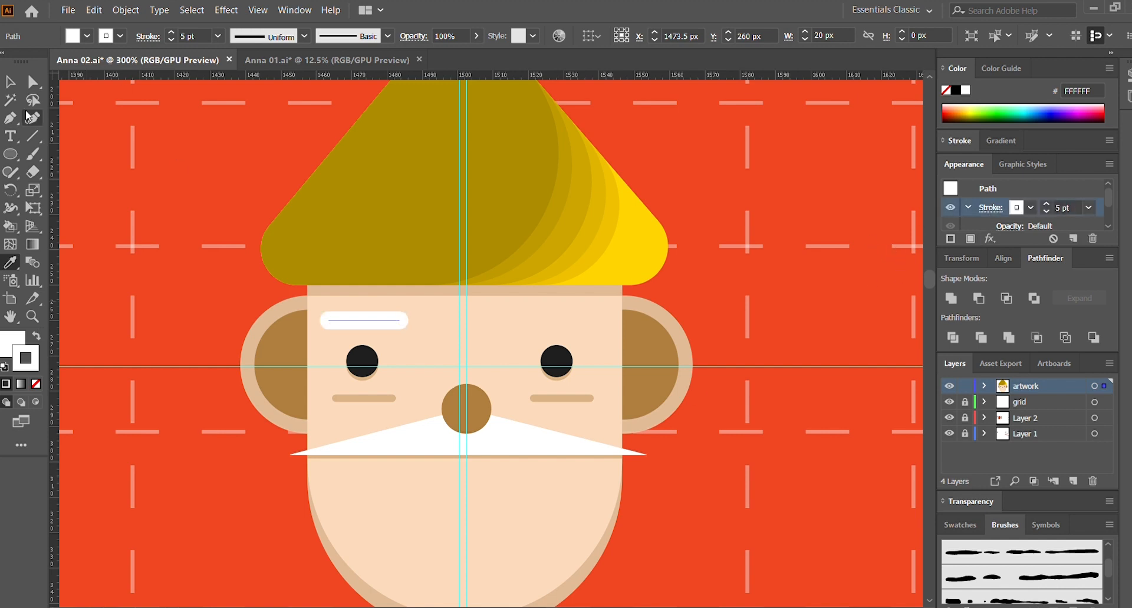
# Step: Duplicate the white eyebrow across the face to sit above the right-hand eye
pyautogui.moveTo(364, 325); pyautogui.dragTo(553, 329)
pyautogui.click(610, 328)
pyautogui.click(571, 322)
pyautogui.keyDown('shift'); pyautogui.click(401, 322); pyautogui.keyUp('shift')
pyautogui.click(763, 245)
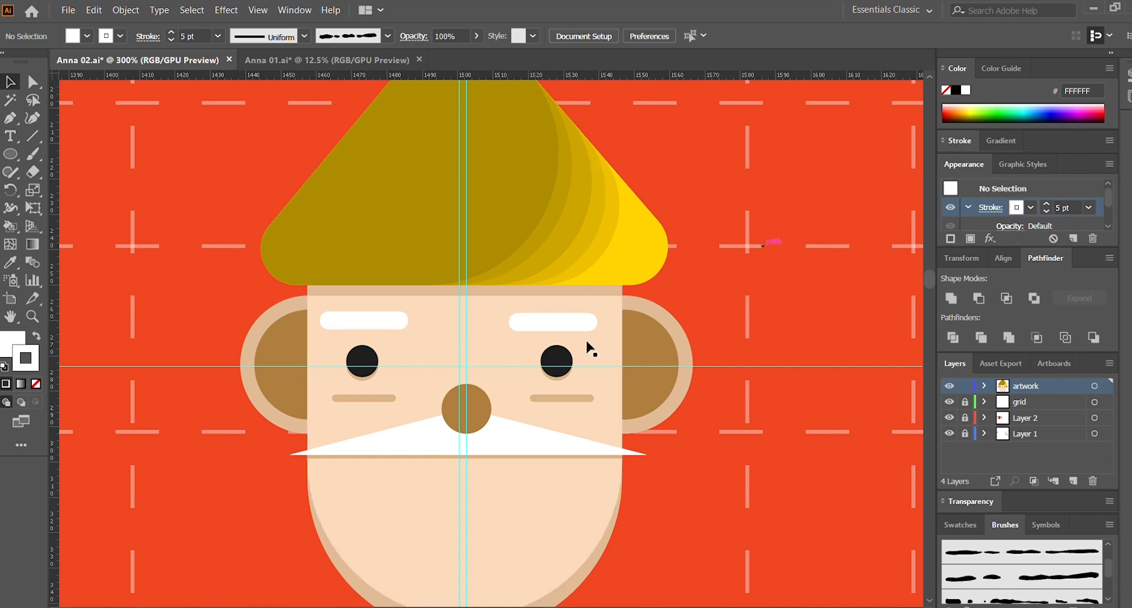
pyautogui.click(584, 339)
pyautogui.click(564, 318)
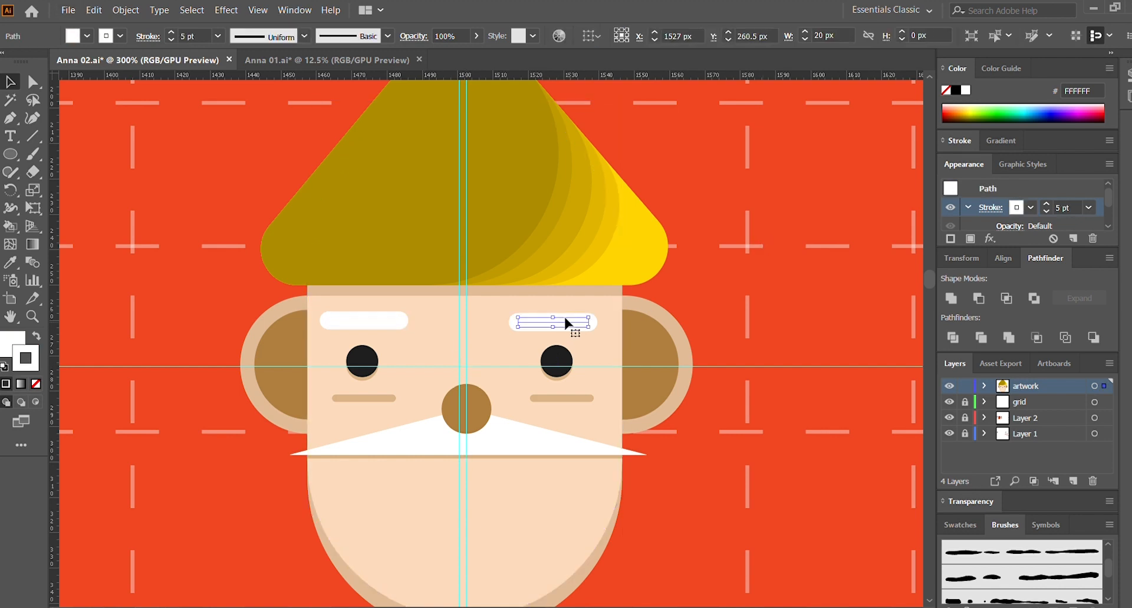
pyautogui.click(833, 290)
# Step: Draw a 24 px white circle below the moustache, delete its top anchor point and close the remaining half circle
pyautogui.scroll(-1, 747, 318)
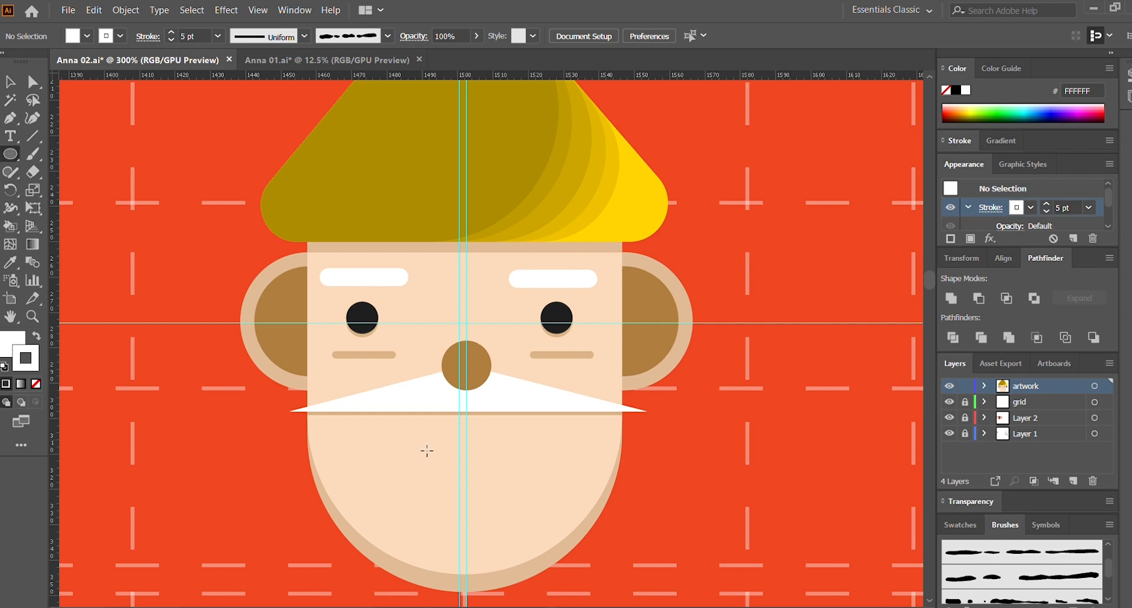
pyautogui.moveTo(423, 438); pyautogui.dragTo(508, 523)
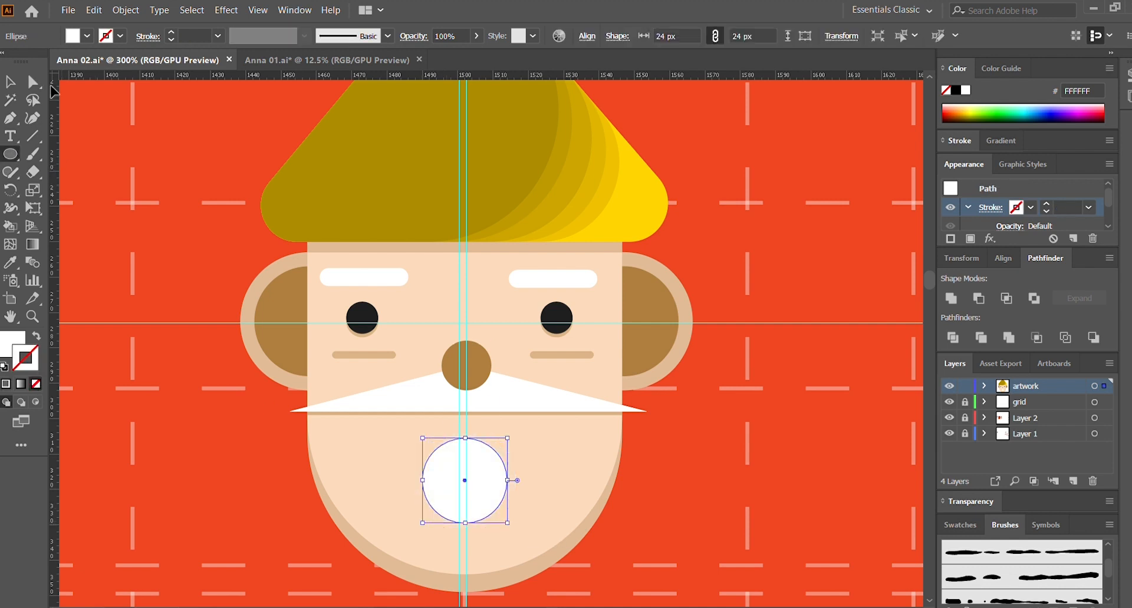
pyautogui.click(33, 81)
pyautogui.click(464, 438)
pyautogui.press('Delete')
pyautogui.click(10, 82)
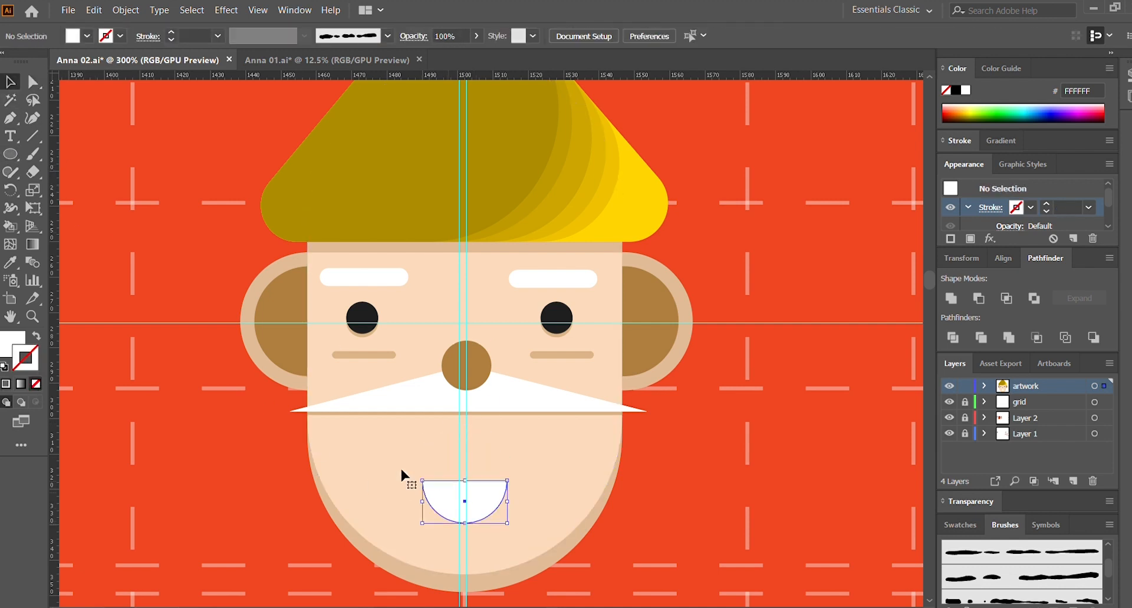
pyautogui.press('p')
pyautogui.click(421, 481)
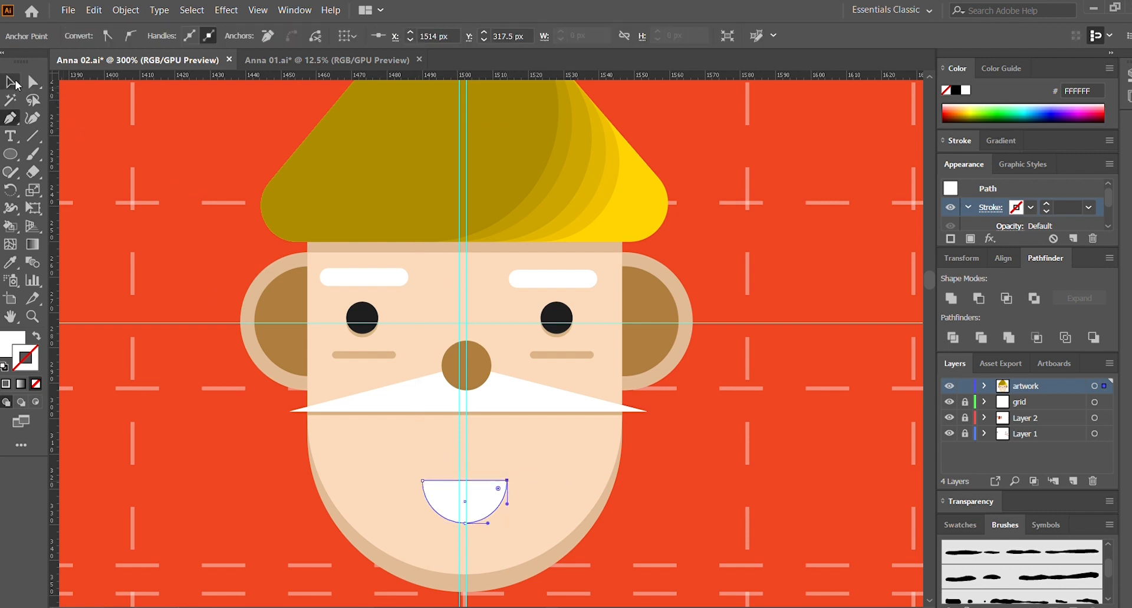
pyautogui.click(11, 82)
# Step: Move the half circle up against the moustache's lower edge and fill it with the ear's brown
pyautogui.moveTo(480, 501); pyautogui.dragTo(523, 434)
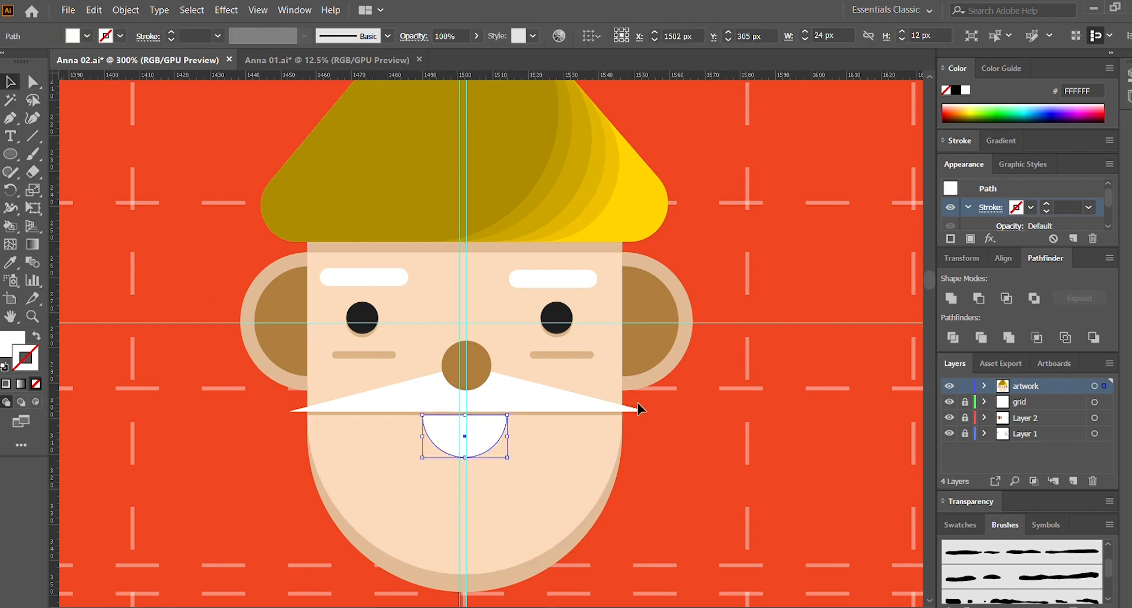
pyautogui.press('i')
pyautogui.click(649, 330)
pyautogui.hotkey('ctrl', 'shift', 'a')
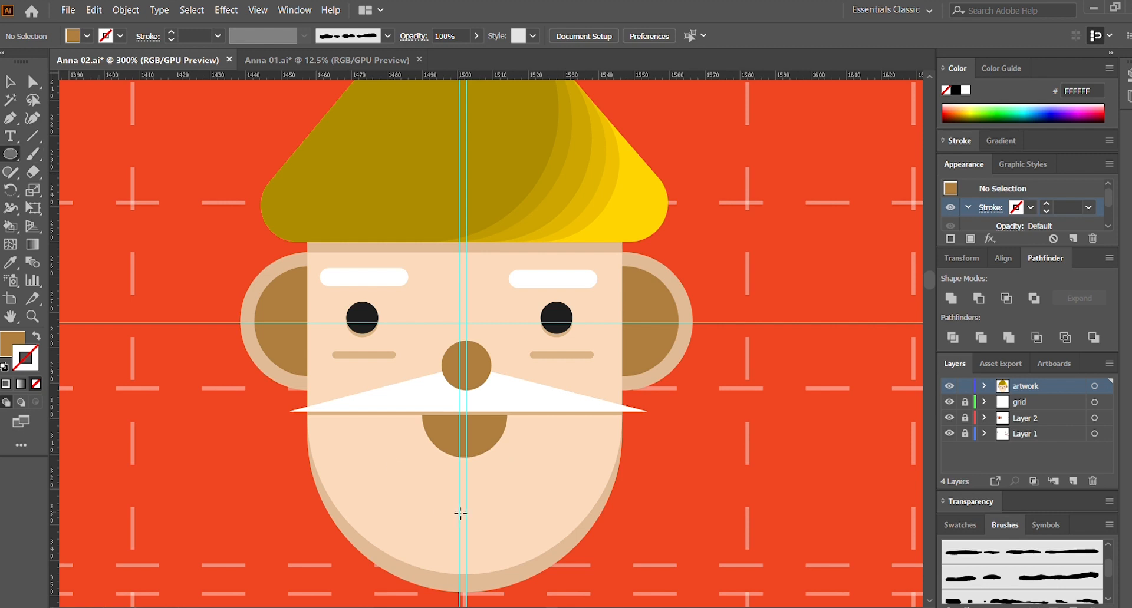
# Step: Draw a small brown circle at the centre of the chin and set its opacity to 17%
pyautogui.moveTo(460, 513)
pyautogui.mouseDown()
pyautogui.moveTo(476, 527)
pyautogui.moveTo(465, 517)
pyautogui.mouseUp()
pyautogui.click(11, 82)
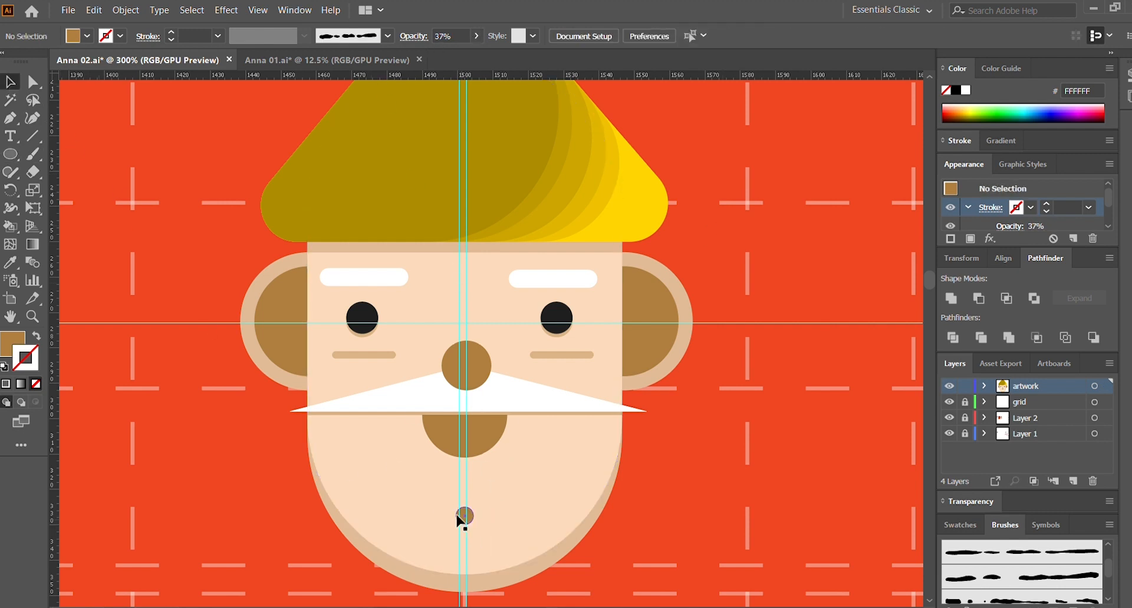
pyautogui.click(745, 236)
# Step: Review the head's overall look and proportions against the dashed grid and the space below it
pyautogui.hotkey('ctrl', '-')
pyautogui.hotkey('ctrl', '-')
pyautogui.hotkey('ctrl', '-')
pyautogui.hotkey('ctrl', '-')
pyautogui.hotkey('ctrl', '=')
pyautogui.hotkey('ctrl', '=')
pyautogui.hotkey('ctrl', '-')
pyautogui.hotkey('ctrl', '-')
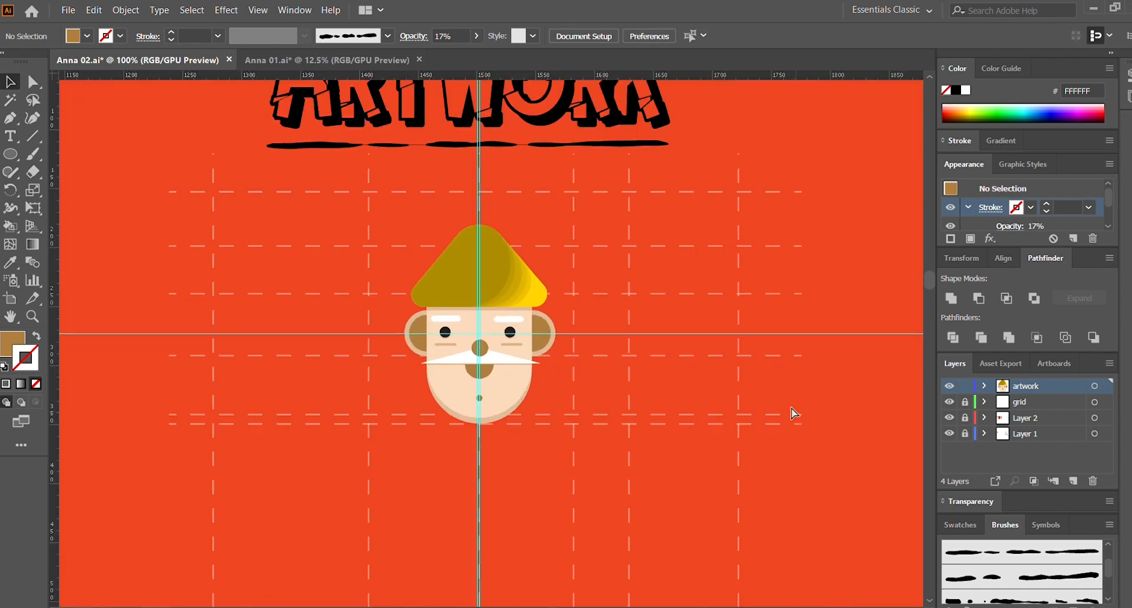
pyautogui.hotkey('ctrl', '=')
pyautogui.hotkey('ctrl', '-')
pyautogui.hotkey('ctrl', '-')
pyautogui.hotkey('ctrl', '-')
pyautogui.hotkey('ctrl', '=')
pyautogui.hotkey('ctrl', '=')
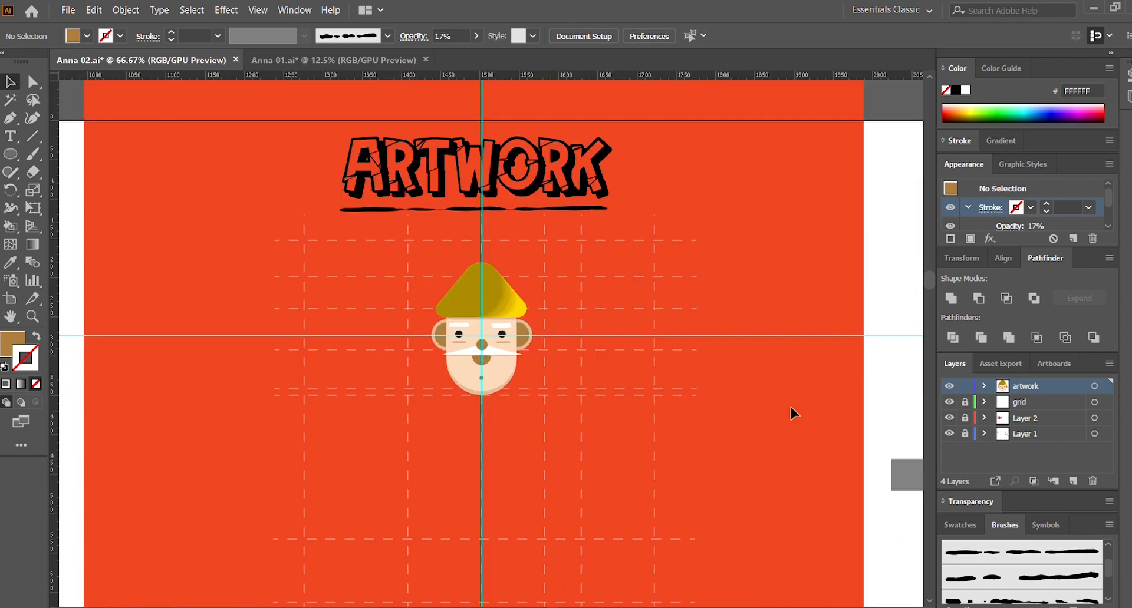
# Step: Draw a 259 px circle below the head, centre it on the vertical guides and fill it off-white (#F9F9F9)
pyautogui.scroll(-2, 754, 424)
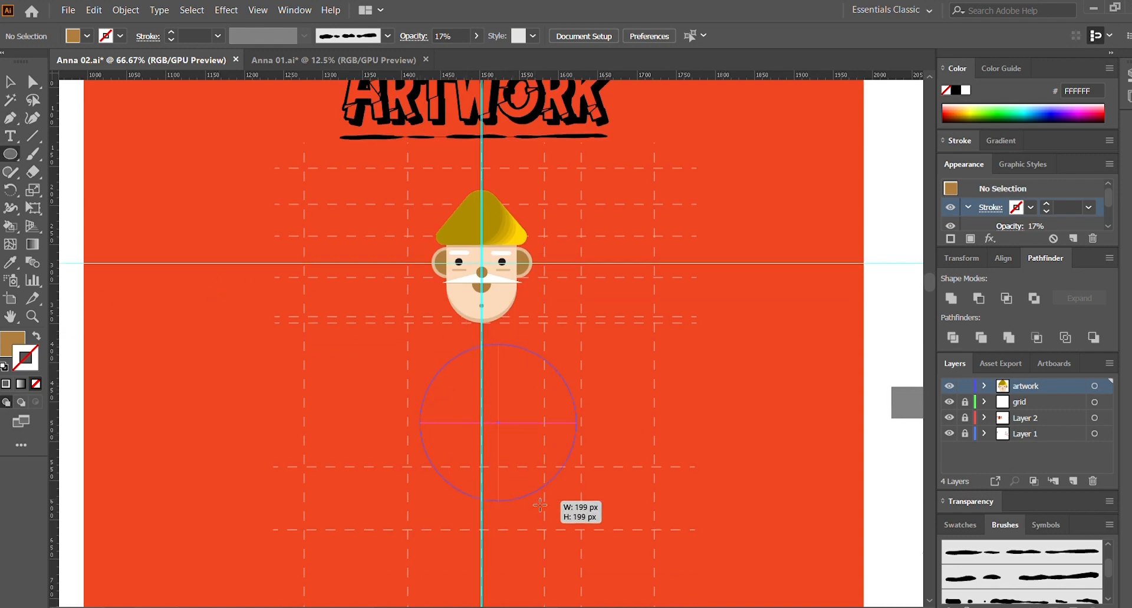
pyautogui.moveTo(540, 506); pyautogui.dragTo(622, 547)
pyautogui.press('v')
pyautogui.moveTo(529, 451); pyautogui.dragTo(500, 443)
pyautogui.scroll(-3, 508, 446)
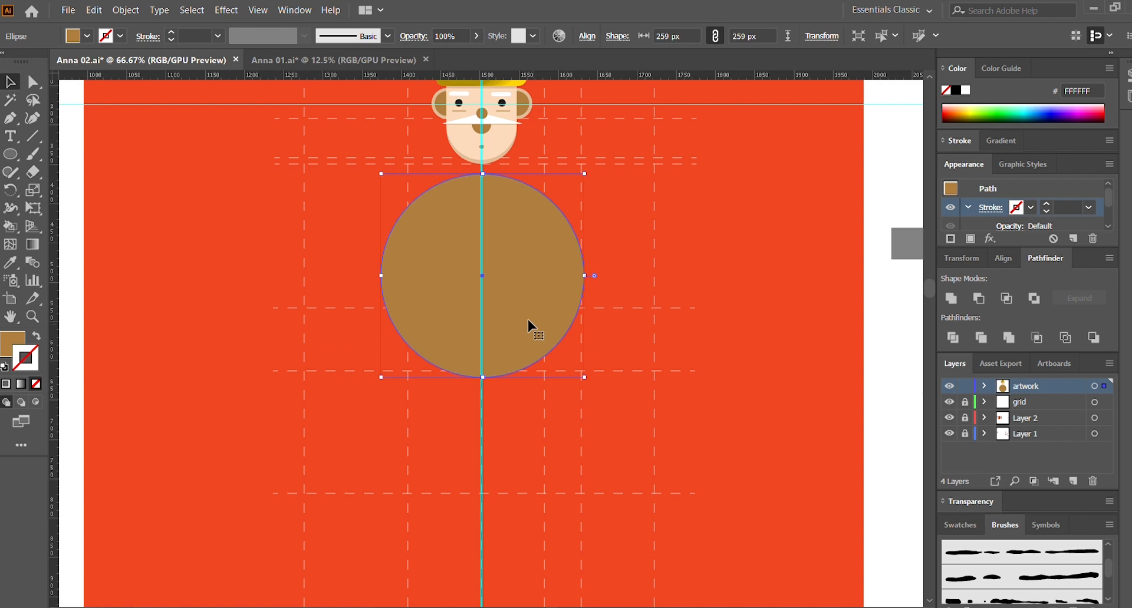
pyautogui.press('x')
pyautogui.click(696, 400)
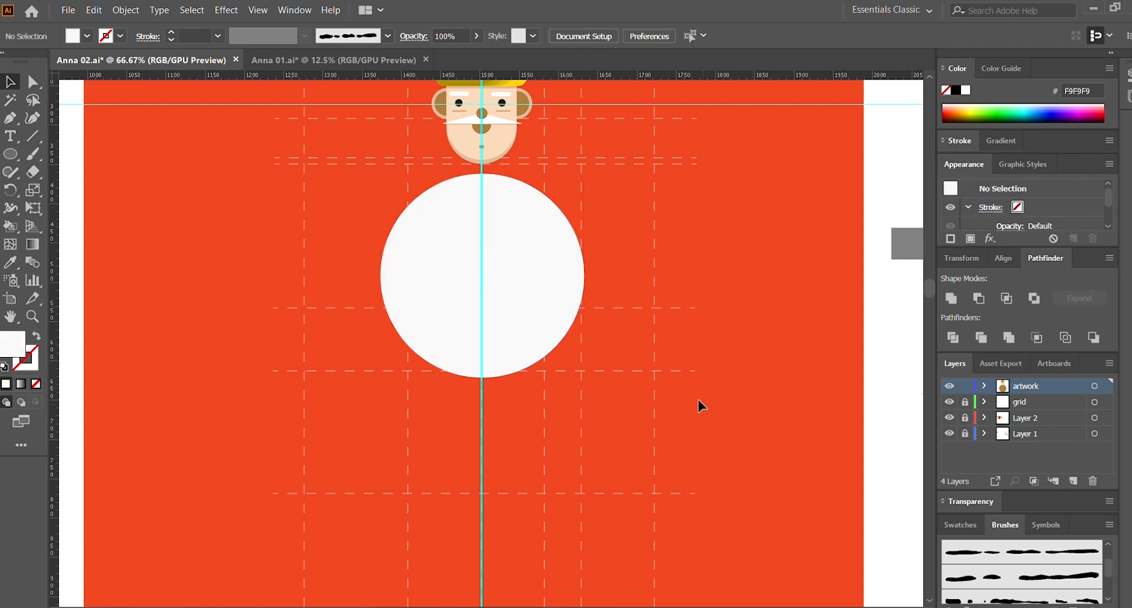
# Step: Move the off-white circle slightly down, keeping it centred on the vertical guides
pyautogui.scroll(2, 696, 401)
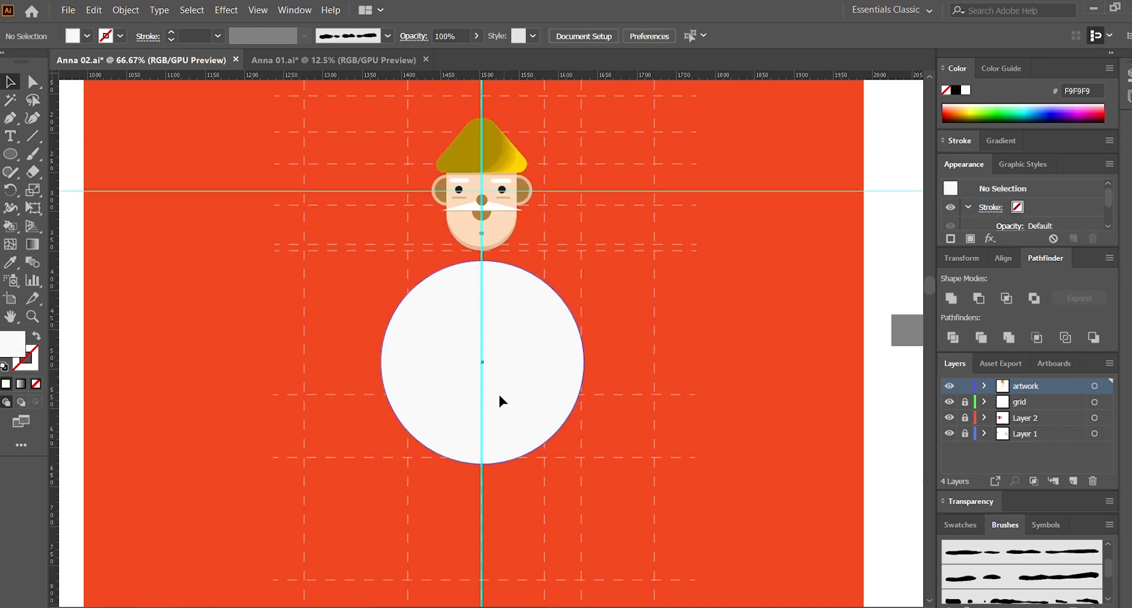
pyautogui.moveTo(497, 392); pyautogui.dragTo(498, 403)
pyautogui.click(356, 384)
pyautogui.click(438, 382)
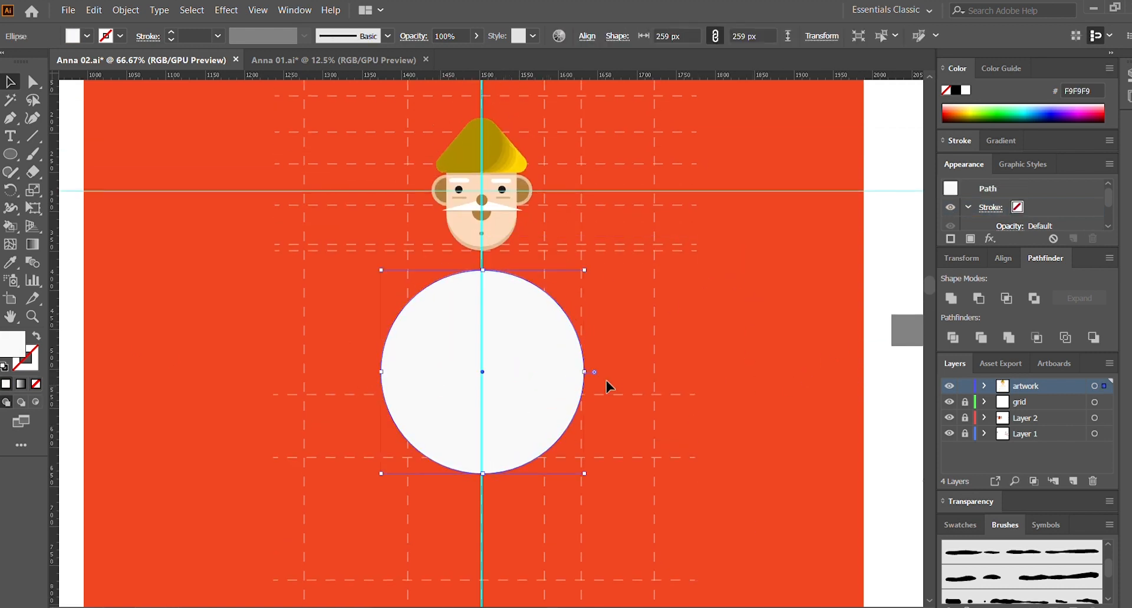
# Step: Draw an off-white rounded neck rectangle of 28 × 43 px with 12 px corners between chin and body, centred on the guides
pyautogui.click(655, 373)
pyautogui.click(558, 394)
pyautogui.click(621, 257)
pyautogui.hotkey('ctrl', '+')
pyautogui.hotkey('ctrl', '+')
pyautogui.hotkey('ctrl', '+')
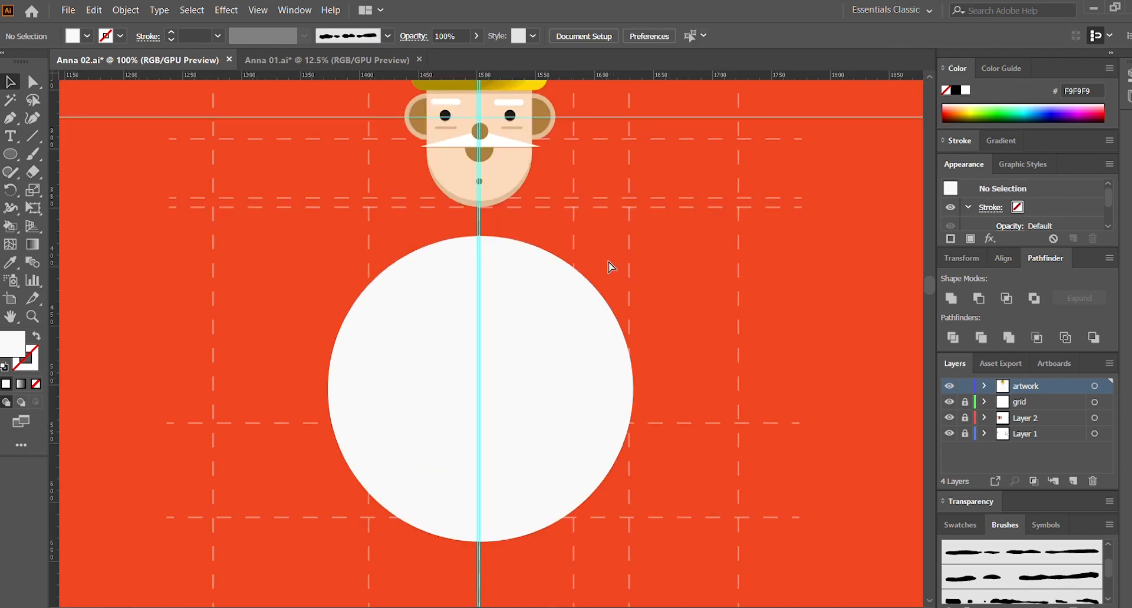
pyautogui.scroll(5, 604, 261)
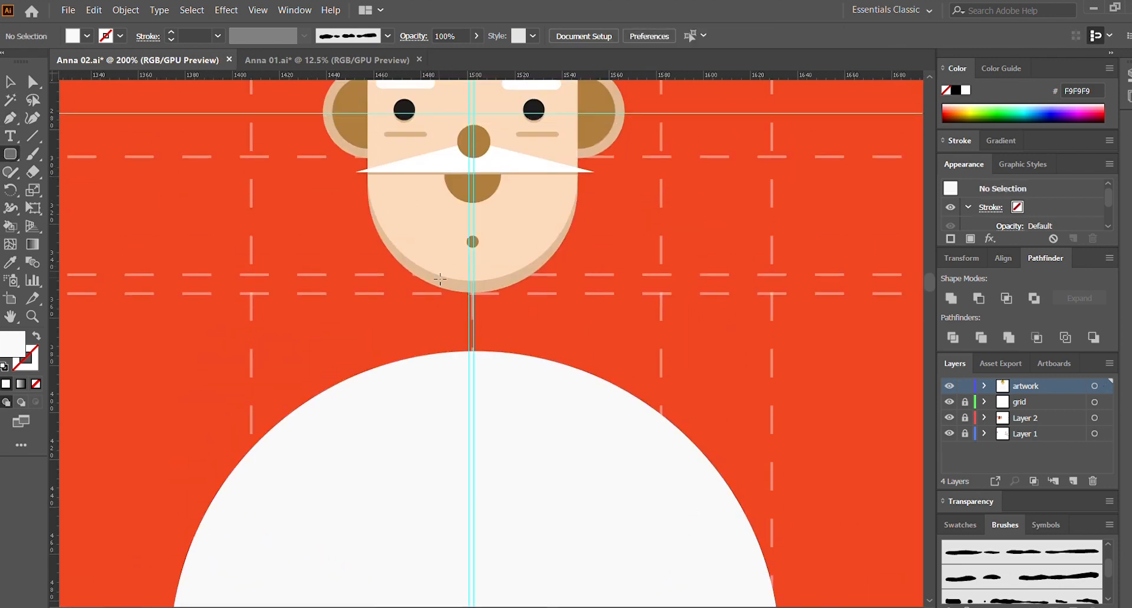
pyautogui.moveTo(440, 280); pyautogui.dragTo(504, 381)
pyautogui.click(10, 81)
pyautogui.click(423, 353)
pyautogui.moveTo(493, 298); pyautogui.dragTo(493, 292)
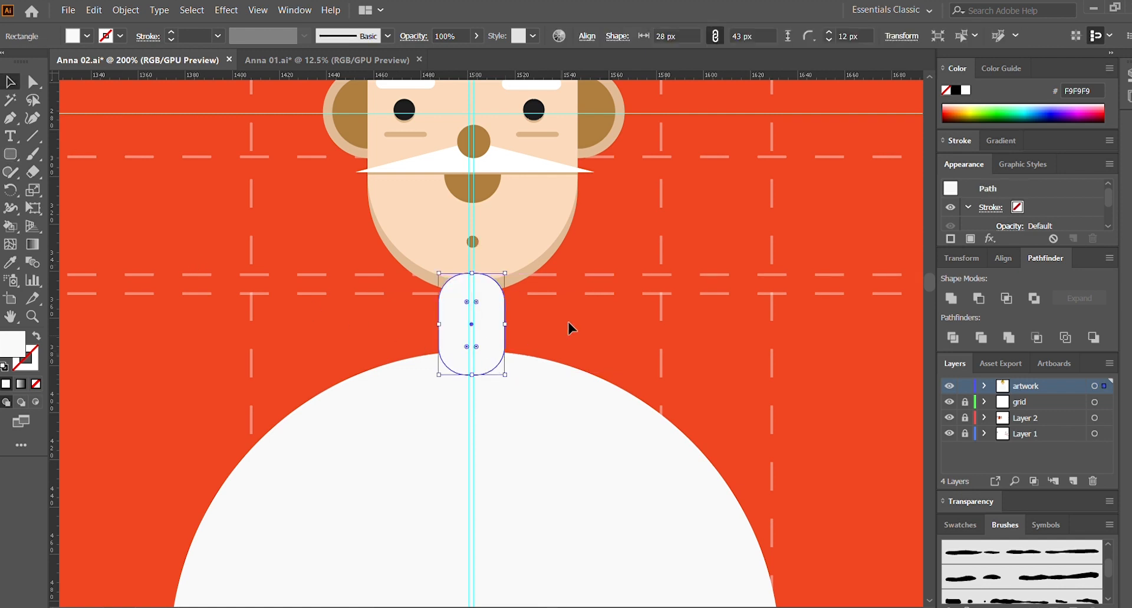
# Step: Fill the neck with the inner ear's brown, enlarge it to about 34 × 52 px and send it behind the head and body
pyautogui.press('i')
pyautogui.click(594, 117)
pyautogui.press('v')
pyautogui.moveTo(506, 376); pyautogui.dragTo(511, 392)
pyautogui.click(495, 313)
pyautogui.hotkey('ctrl', 'shift', '[')
# Step: Lighten the neck's fill to a tan skin tone (#DBA671)
pyautogui.click(630, 363)
pyautogui.scroll(1, 629, 364)
pyautogui.click(487, 329)
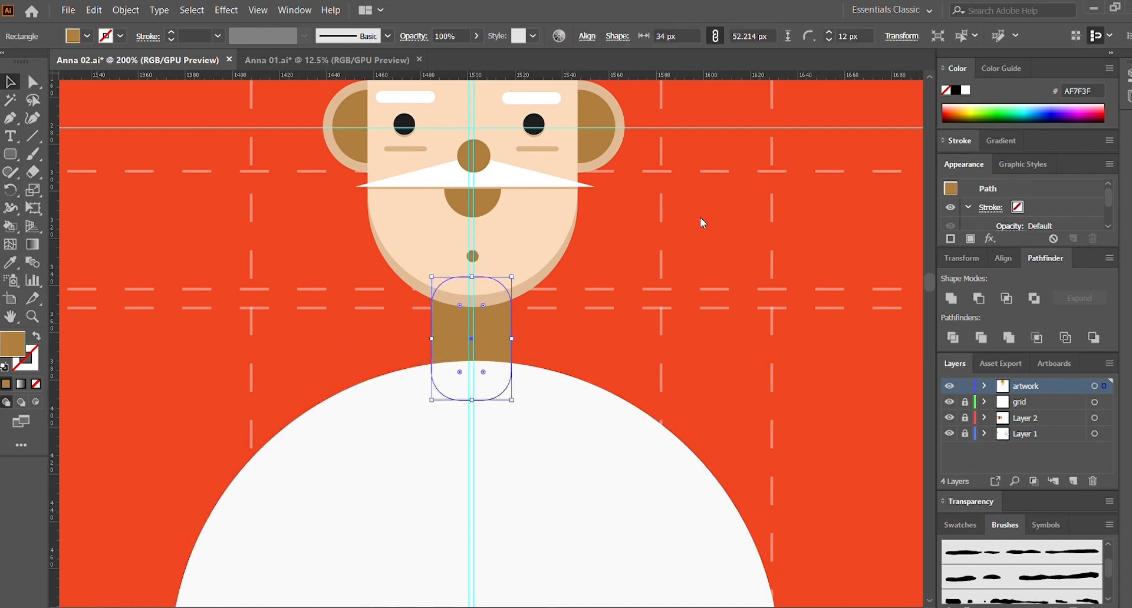
pyautogui.click(643, 366)
pyautogui.scroll(3, 641, 366)
pyautogui.scroll(-4, 624, 369)
pyautogui.click(498, 333)
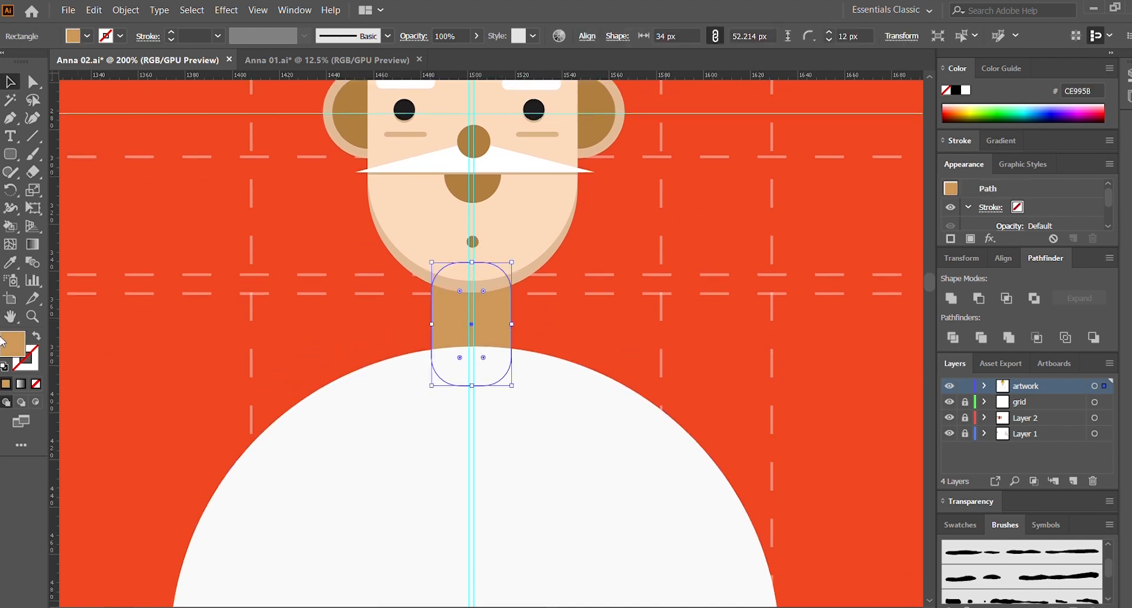
pyautogui.click(684, 221)
pyautogui.click(690, 298)
# Step: Place a grey (#C4C4C4) copy of the body circle behind the neck and fill the front circle white (#FFFFFF)
pyautogui.click(556, 386)
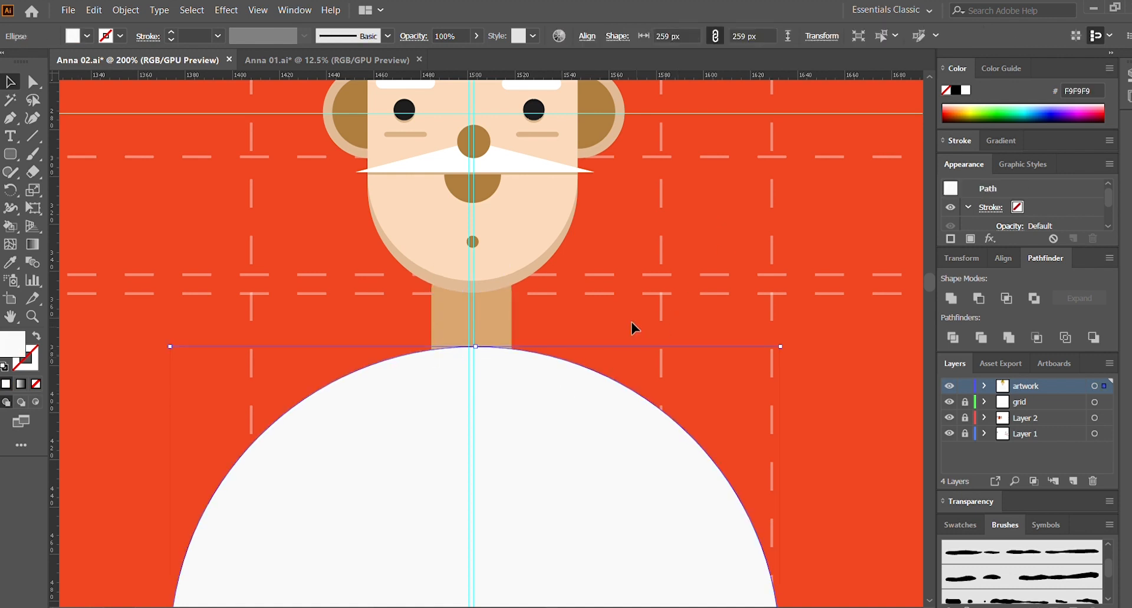
pyautogui.click(657, 293)
pyautogui.scroll(-2, 659, 298)
pyautogui.scroll(-3, 659, 298)
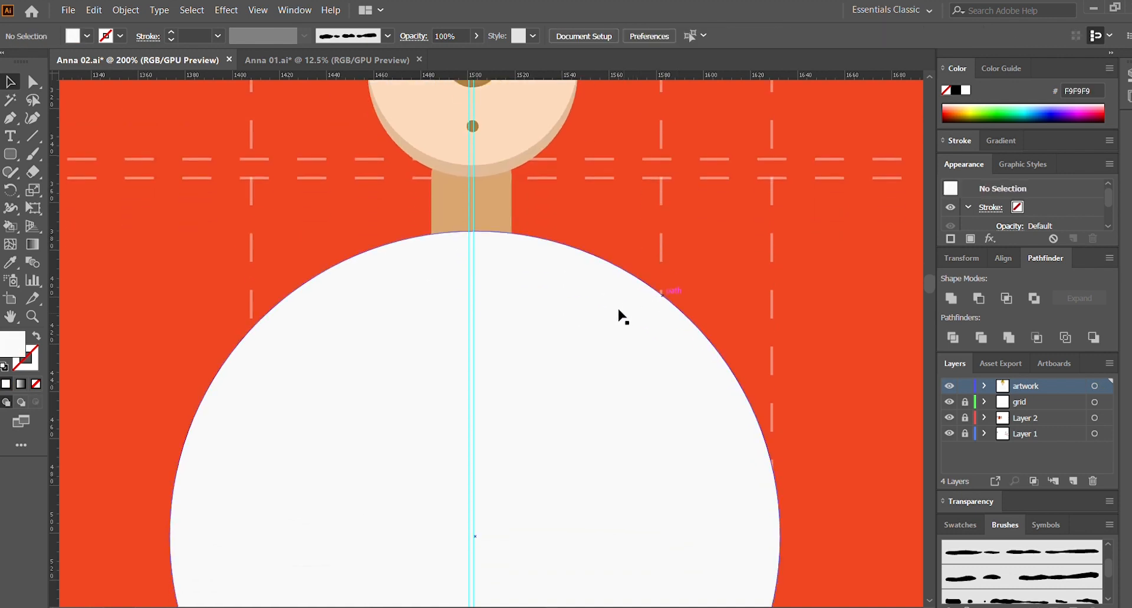
pyautogui.click(626, 540)
pyautogui.hotkey('ctrl', 'shift', '[')
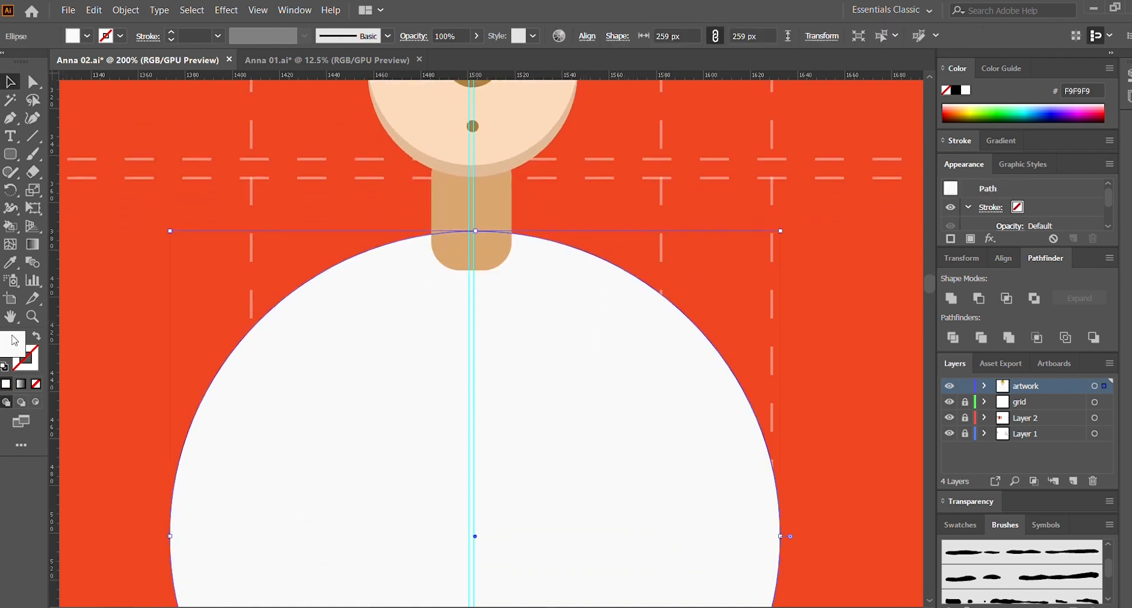
pyautogui.hotkey('ctrl', 'z')
pyautogui.hotkey('ctrl', 'z')
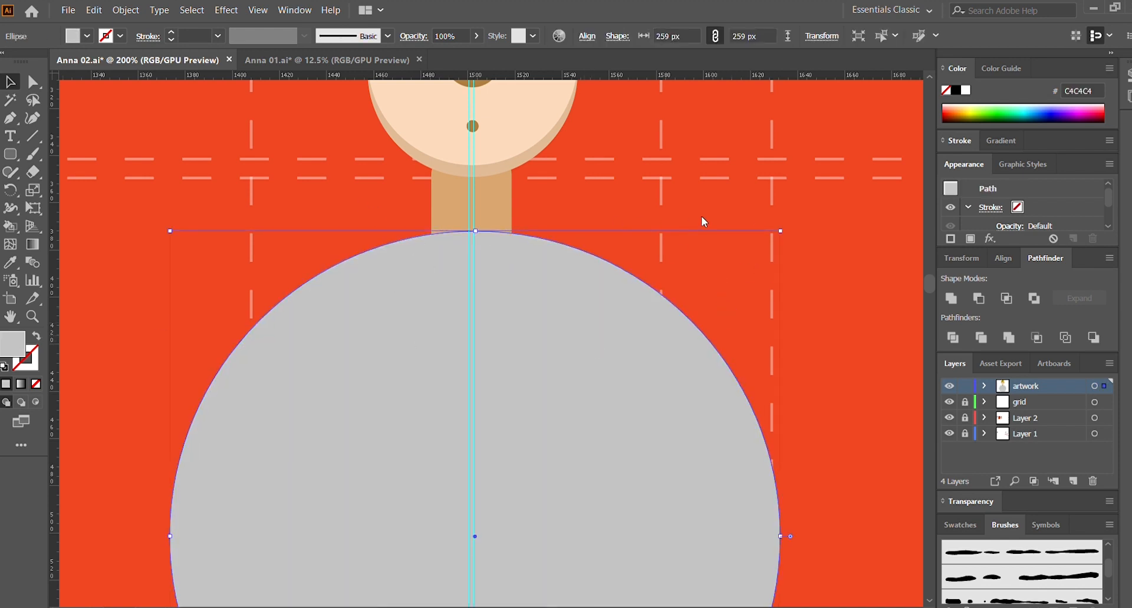
pyautogui.hotkey('ctrl', 'z')
pyautogui.scroll(1, 589, 265)
pyautogui.click(494, 306)
pyautogui.scroll(5, 494, 305)
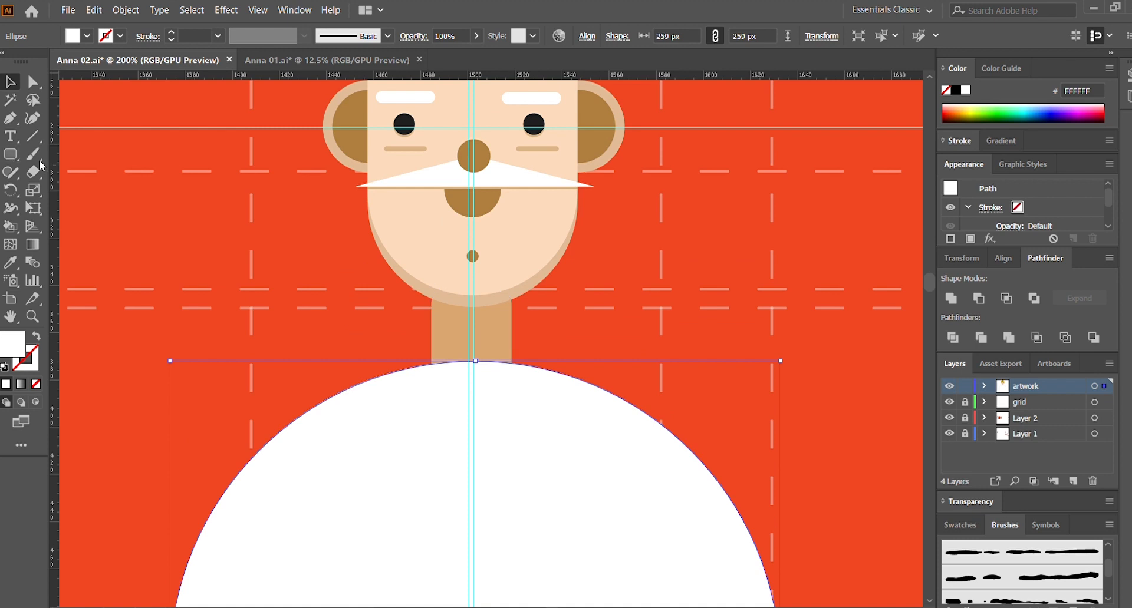
# Step: Draw a white 37 px square beside the neck and remove one corner to turn it into a closed right triangle
pyautogui.press('m')
pyautogui.moveTo(323, 315); pyautogui.dragTo(410, 402)
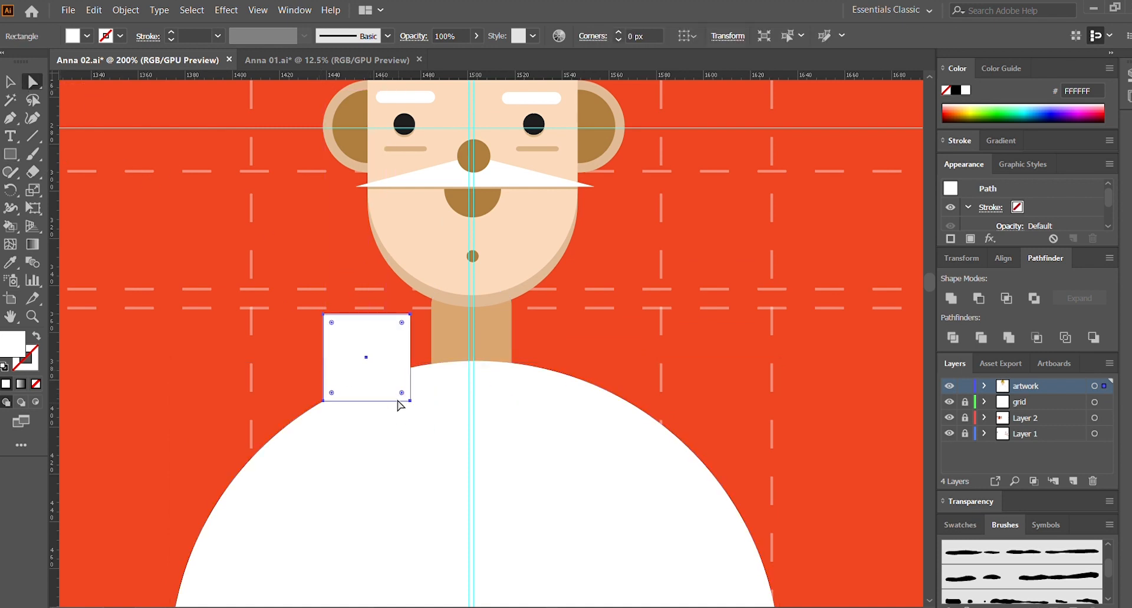
pyautogui.click(410, 401)
pyautogui.press('Delete')
pyautogui.press('p')
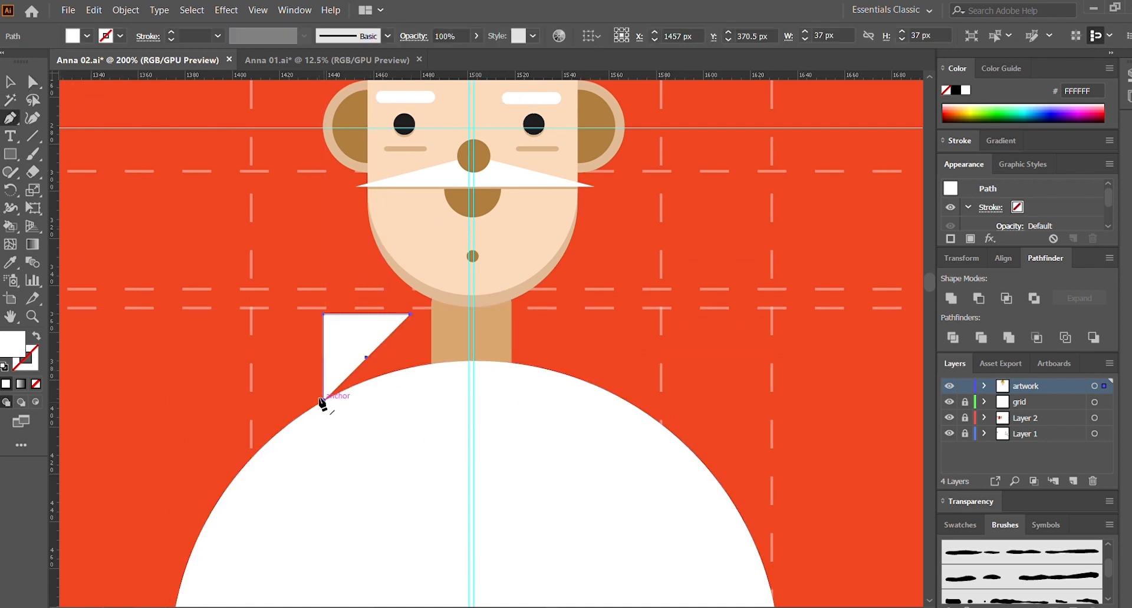
pyautogui.click(323, 401)
pyautogui.click(410, 315)
pyautogui.click(10, 82)
# Step: Move the triangle onto the upper body and turn it 90° so its slanted edge descends to the vertical guides
pyautogui.click(129, 167)
pyautogui.moveTo(337, 335); pyautogui.dragTo(386, 403)
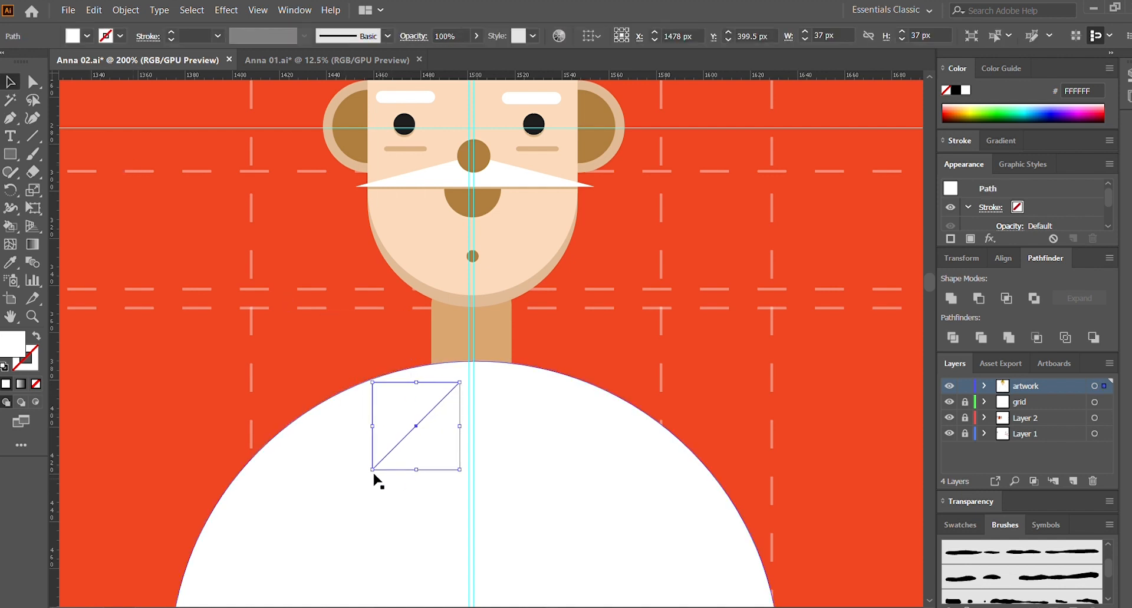
pyautogui.moveTo(373, 476); pyautogui.dragTo(484, 472)
pyautogui.moveTo(408, 457)
pyautogui.mouseDown()
pyautogui.moveTo(436, 450)
pyautogui.moveTo(426, 445)
pyautogui.mouseUp()
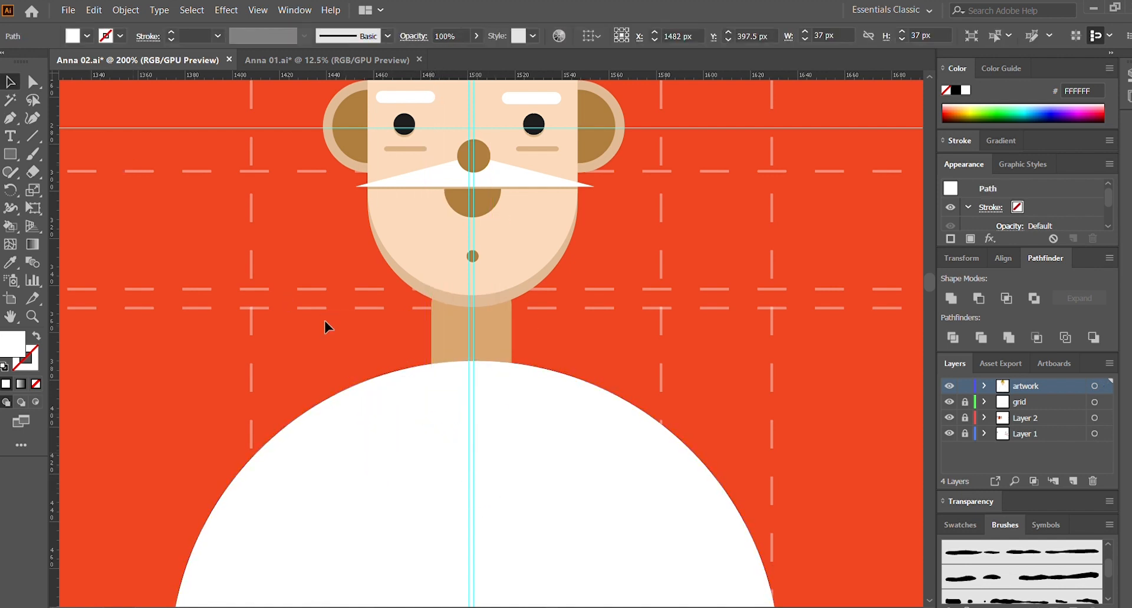
pyautogui.hotkey('ctrl', 'z')
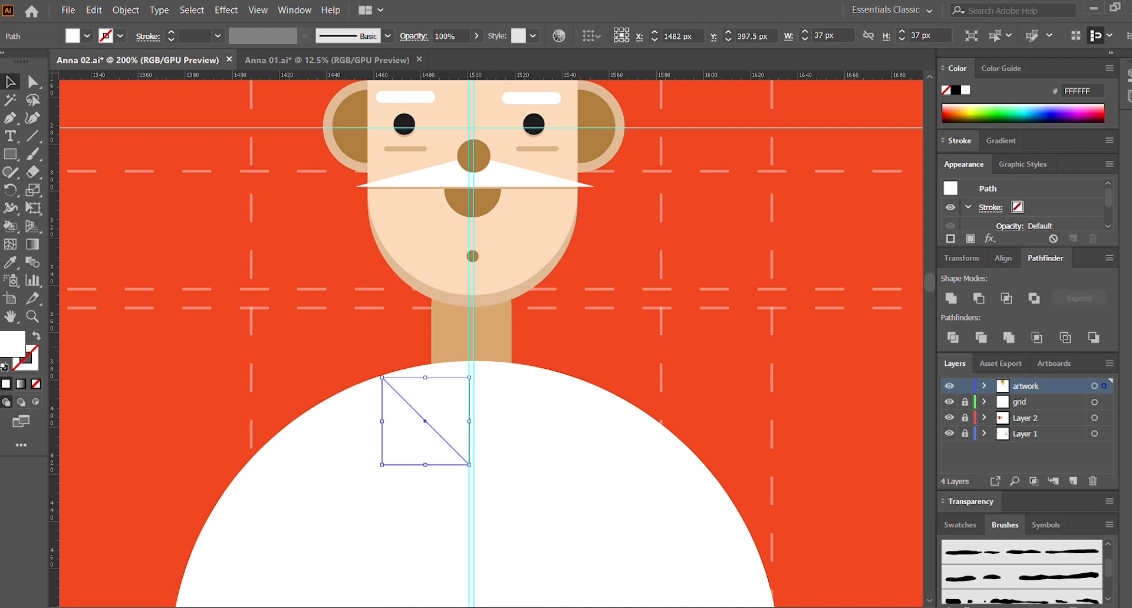
pyautogui.hotkey('ctrl', 'shift', 'z')
pyautogui.click(699, 222)
# Step: Mirror a copy of the triangle across the guides, fill both collar pieces light grey (#C9C9C9) and nudge them up slightly
pyautogui.moveTo(434, 428); pyautogui.dragTo(532, 423)
pyautogui.click(332, 370)
pyautogui.click(625, 369)
pyautogui.click(673, 321)
pyautogui.click(521, 418)
pyautogui.keyDown('shift'); pyautogui.click(415, 411); pyautogui.keyUp('shift')
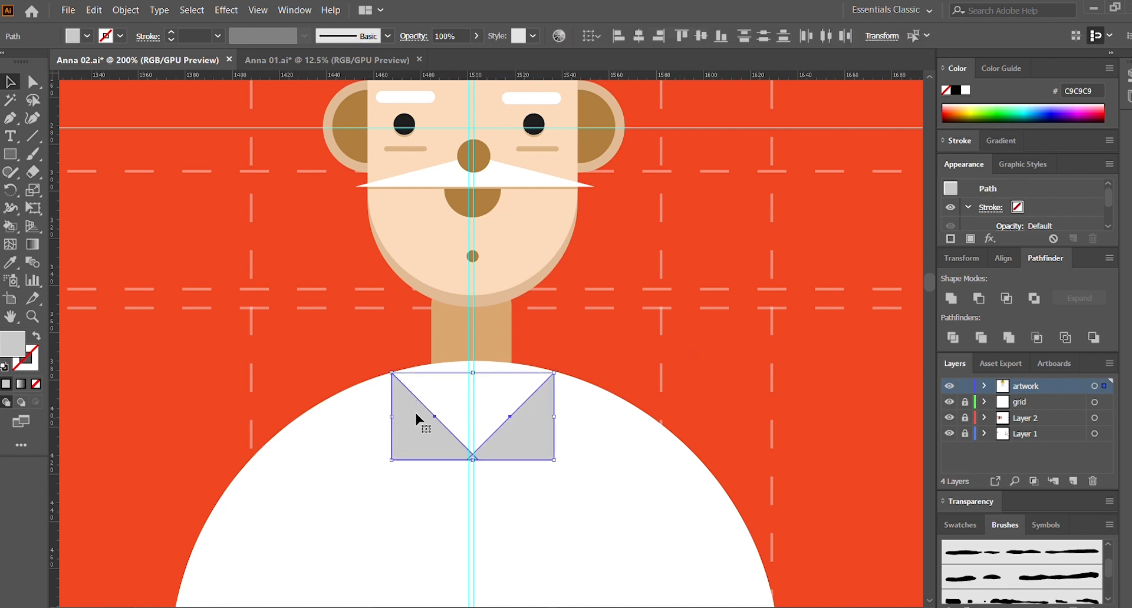
pyautogui.press('Up')
pyautogui.click(674, 292)
# Step: Add a midpoint anchor to each collar piece's bottom edge and raise the left one about 6 px to form a notch
pyautogui.click(522, 434)
pyautogui.press('a')
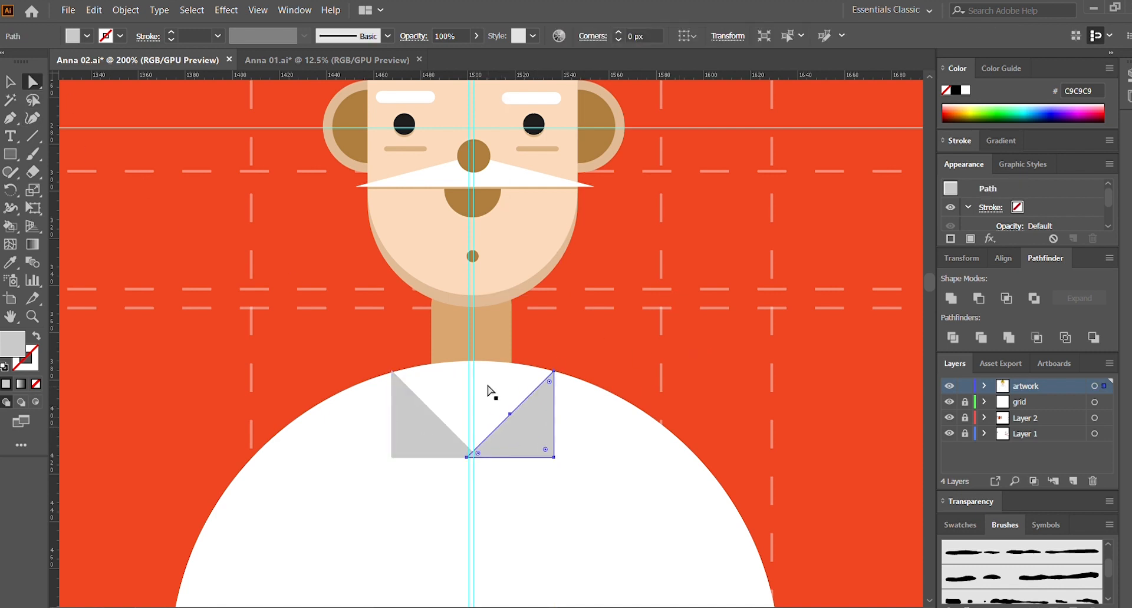
pyautogui.press('+')
pyautogui.click(510, 458)
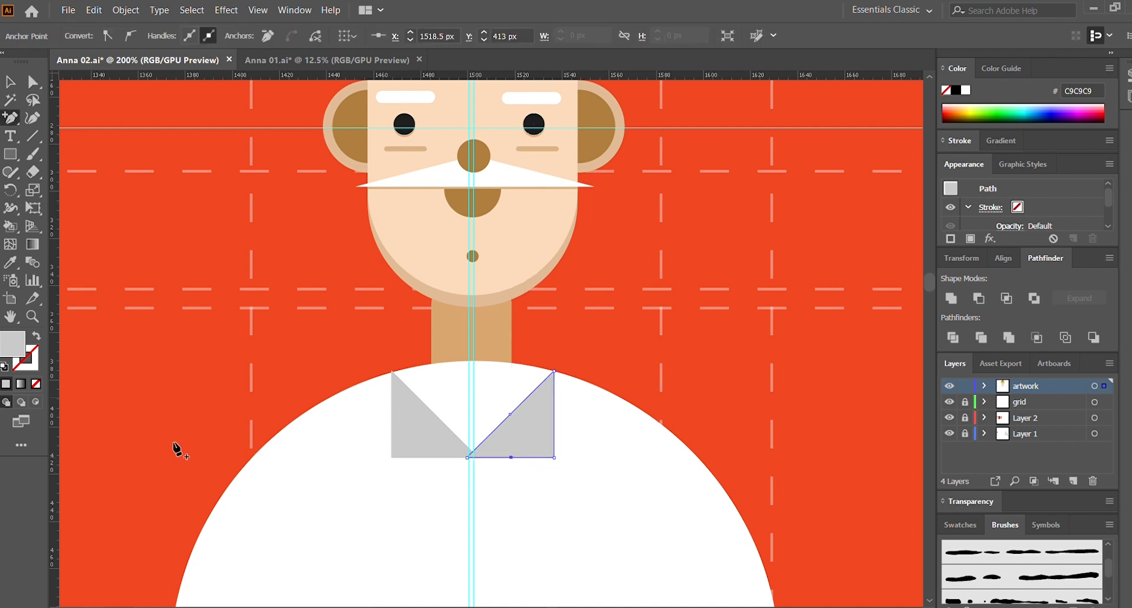
pyautogui.click(429, 458)
pyautogui.press('a')
pyautogui.moveTo(429, 458); pyautogui.dragTo(430, 444)
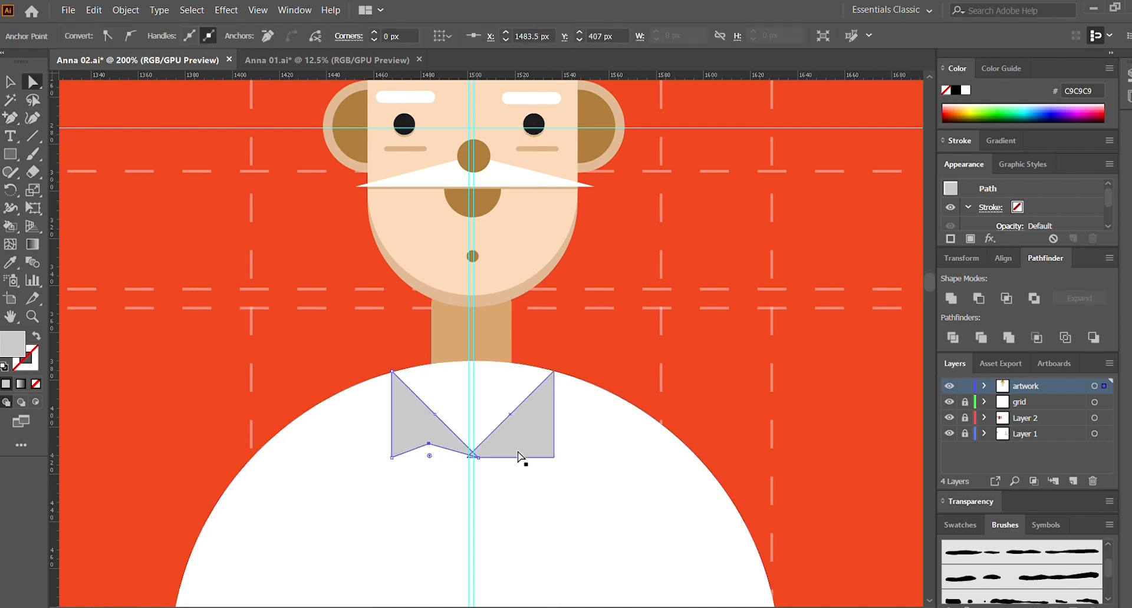
# Step: Raise the right collar piece's bottom midpoint to match the left notch and make both inner tips meet at the centre
pyautogui.click(519, 455)
pyautogui.moveTo(511, 458); pyautogui.dragTo(471, 452)
pyautogui.click(646, 348)
pyautogui.click(464, 454)
pyautogui.click(490, 426)
pyautogui.click(639, 357)
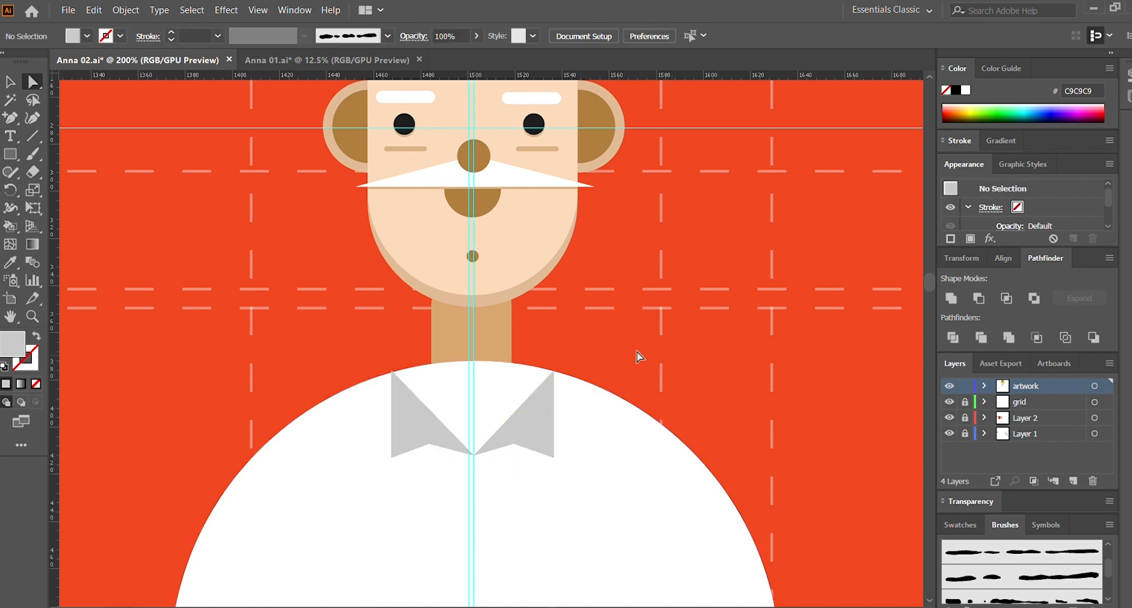
# Step: Draw a triangle with the Pen tool over the collar opening, following both inner collar edges down to the meeting point
pyautogui.click(392, 372)
pyautogui.click(472, 456)
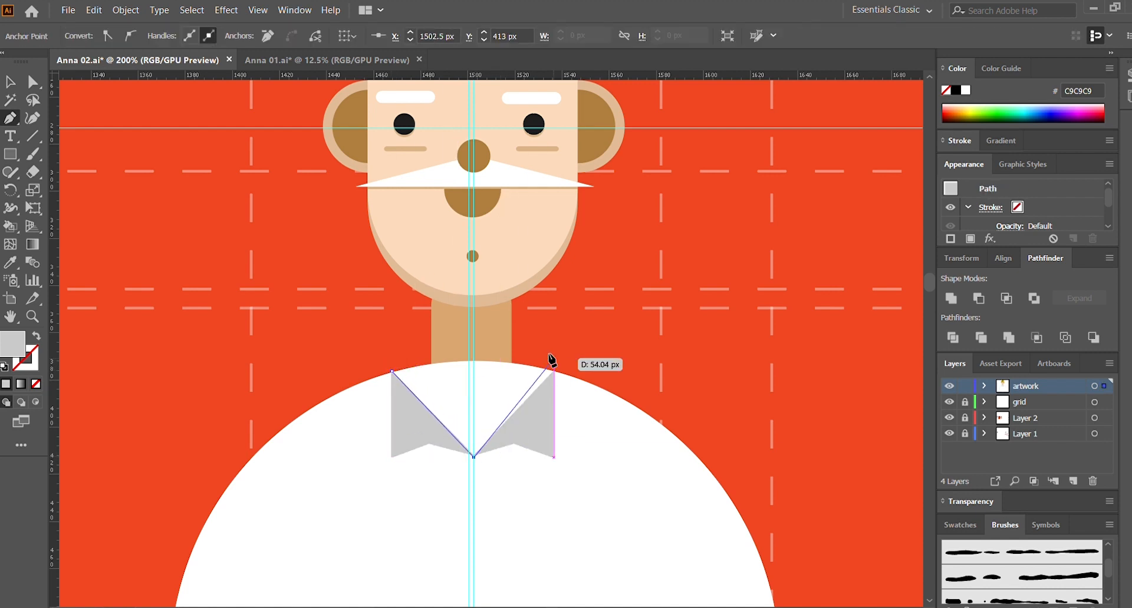
pyautogui.click(563, 361)
pyautogui.click(10, 82)
# Step: Try to subtract the collar-opening triangle from the white body circle
pyautogui.keyDown('shift'); pyautogui.click(607, 413); pyautogui.keyUp('shift')
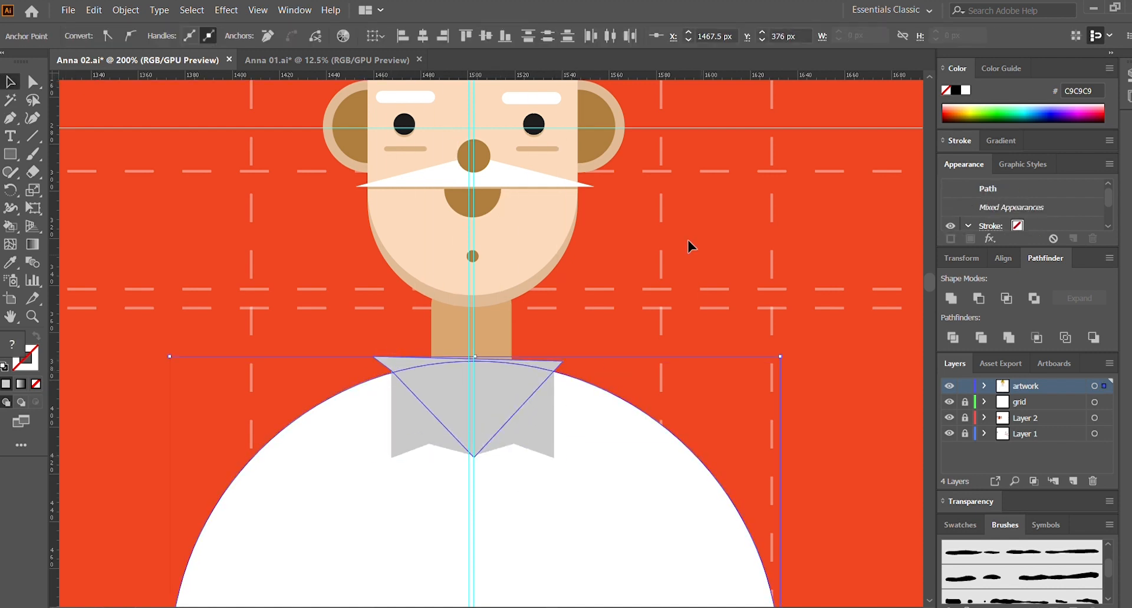
pyautogui.click(978, 298)
pyautogui.click(705, 312)
pyautogui.click(603, 448)
pyautogui.hotkey('ctrl', 'z')
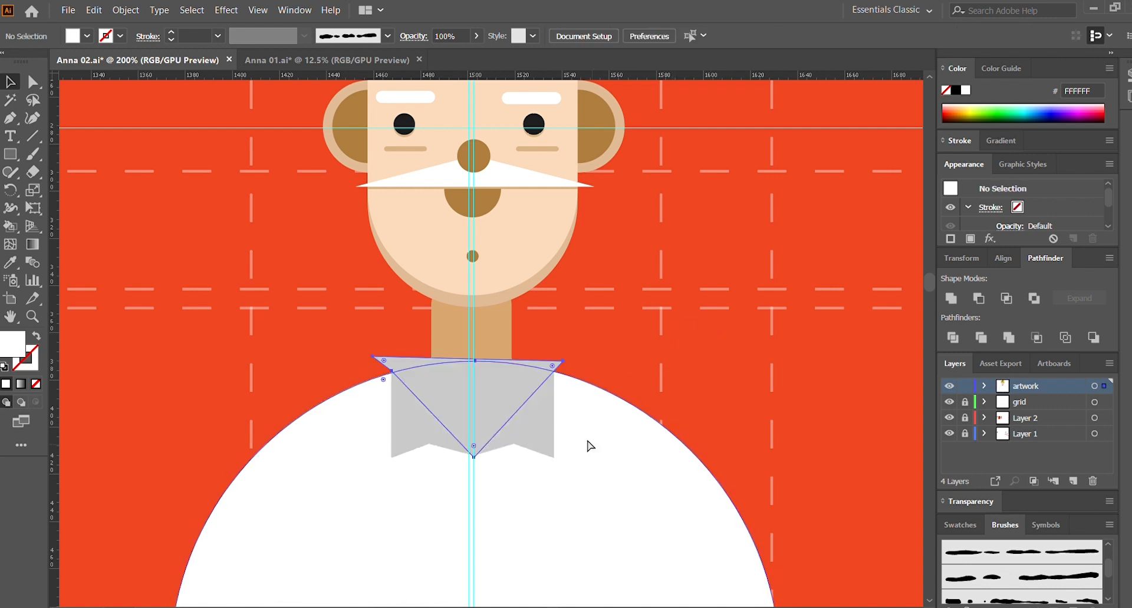
# Step: Subtract the collar-opening triangle from the white body circle to cut a V-shaped neckline
pyautogui.click(519, 432)
pyautogui.keyDown('shift'); pyautogui.click(439, 427); pyautogui.keyUp('shift')
pyautogui.click(615, 341)
pyautogui.click(540, 368)
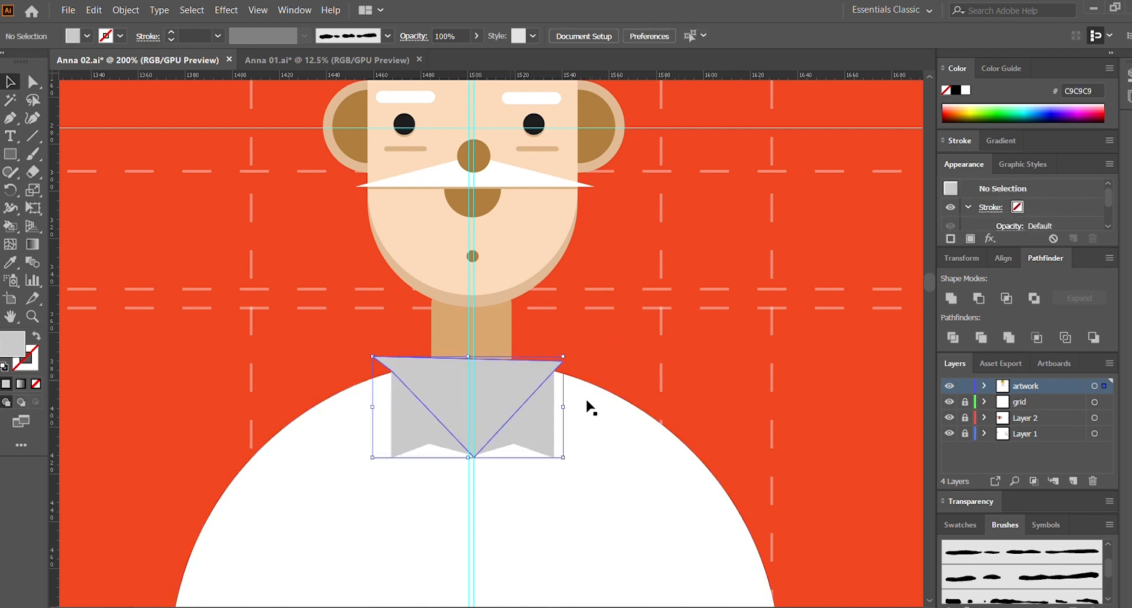
pyautogui.keyDown('shift'); pyautogui.click(586, 404); pyautogui.keyUp('shift')
pyautogui.click(978, 298)
pyautogui.click(705, 318)
# Step: Stretch the neck downward to a height of about 82 px so it fills the point of the V neckline
pyautogui.click(506, 380)
pyautogui.click(517, 381)
pyautogui.click(532, 327)
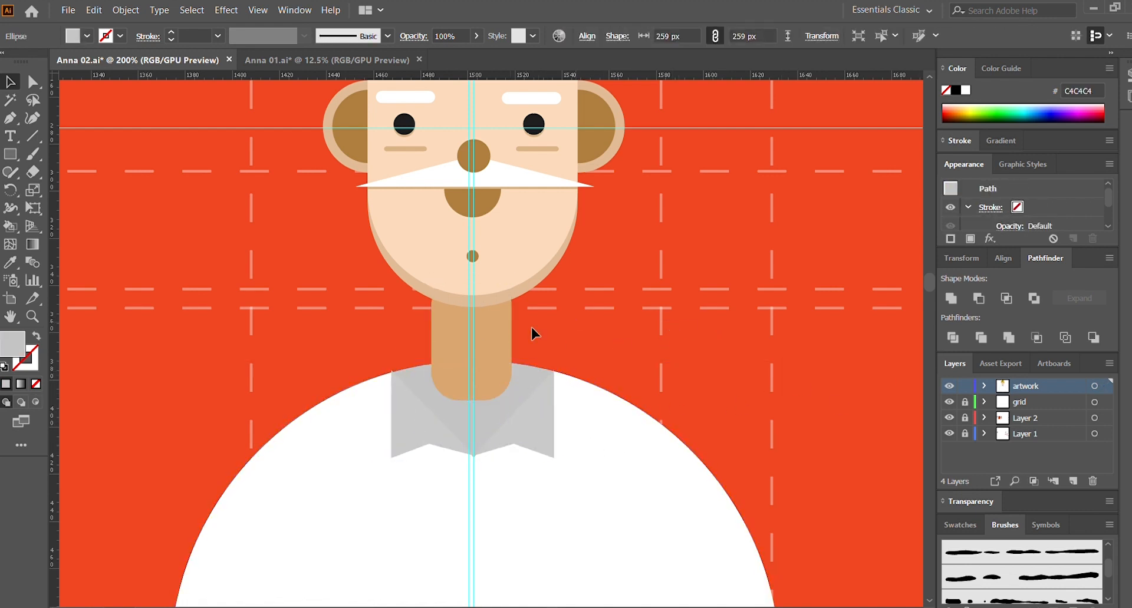
pyautogui.click(499, 361)
pyautogui.moveTo(472, 401); pyautogui.dragTo(472, 470)
pyautogui.click(600, 338)
pyautogui.click(488, 354)
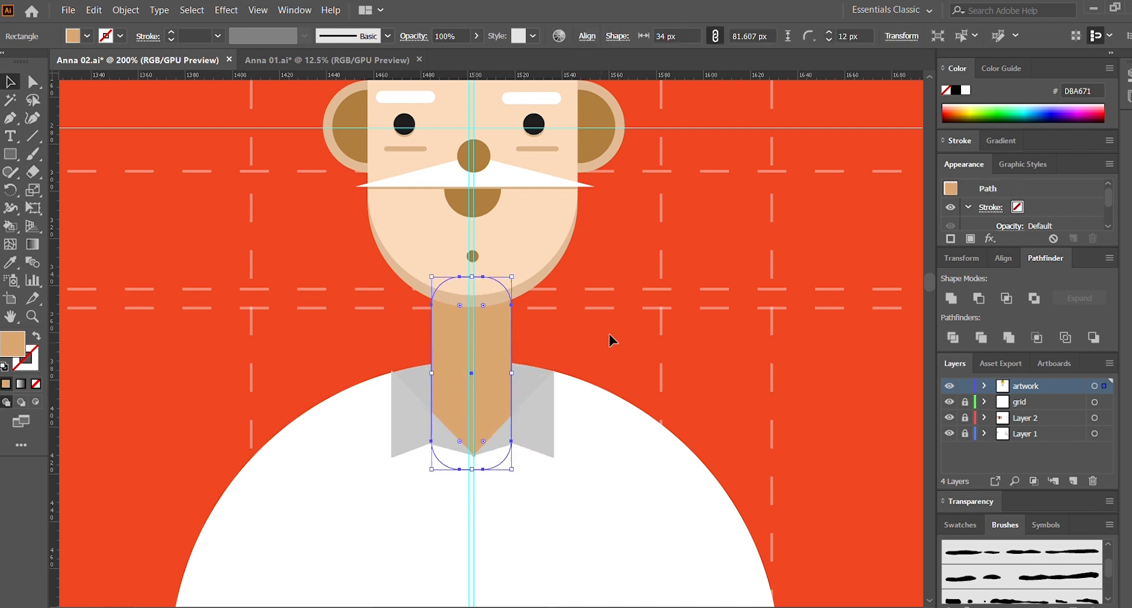
pyautogui.click(618, 334)
# Step: Move the collar pieces and both body circles up slightly, closer to the chin
pyautogui.click(416, 380)
pyautogui.keyDown('shift'); pyautogui.click(412, 373); pyautogui.keyUp('shift')
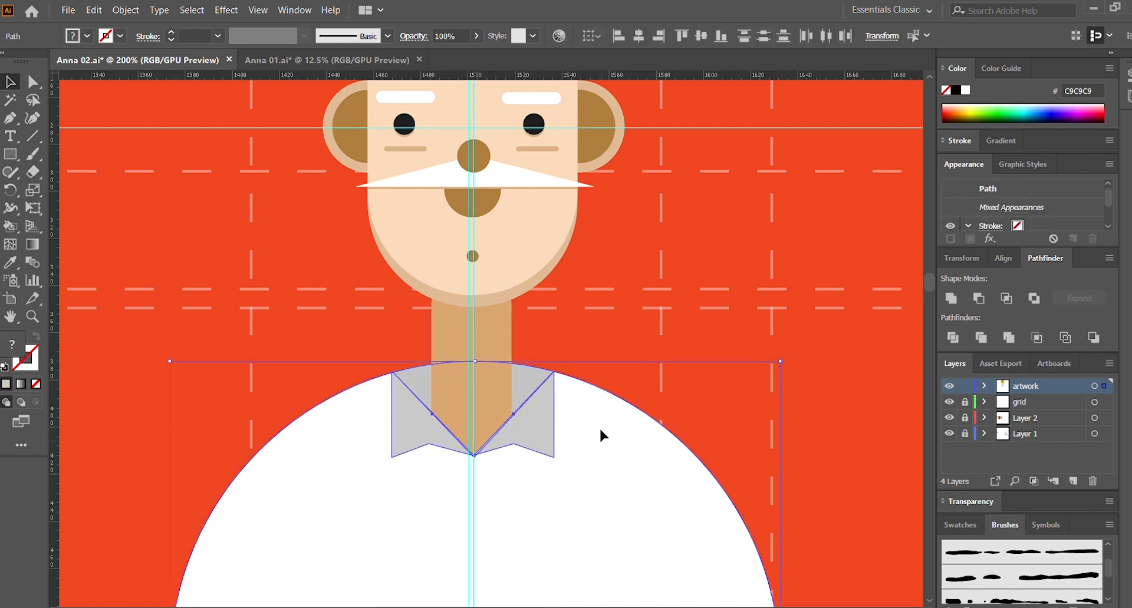
pyautogui.moveTo(650, 384); pyautogui.dragTo(565, 423)
pyautogui.hotkey('ctrl', 'z')
pyautogui.moveTo(465, 436); pyautogui.dragTo(627, 383)
pyautogui.click(663, 371)
# Step: Check the proportions of head, neck, collar and body from full-figure and close-up views
pyautogui.hotkey('ctrl', '-')
pyautogui.hotkey('ctrl', '-')
pyautogui.hotkey('ctrl', '-')
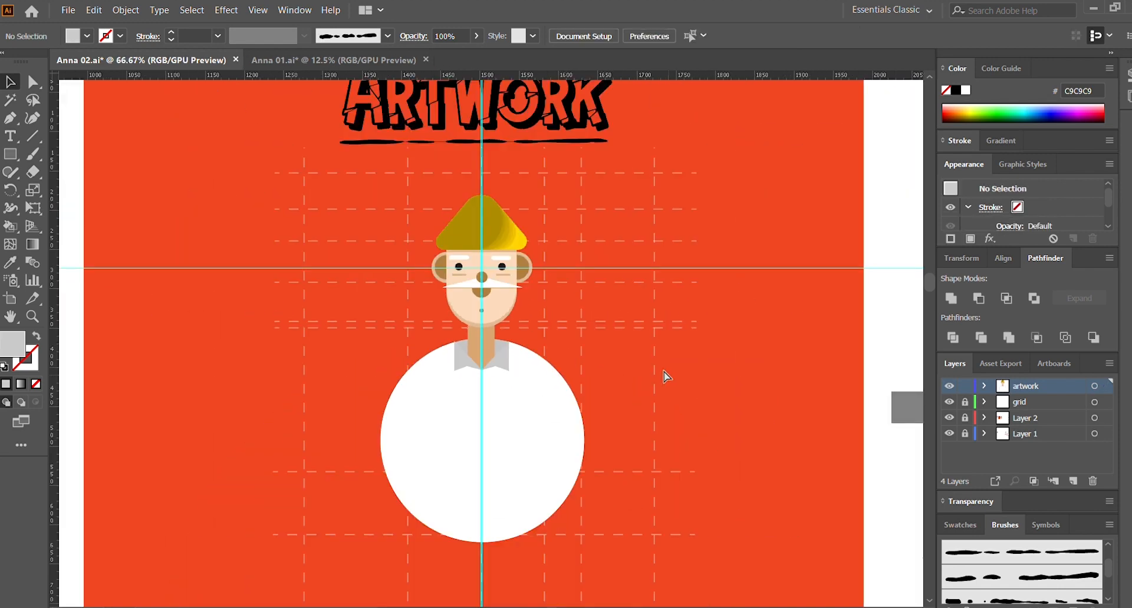
pyautogui.hotkey('ctrl', '+')
pyautogui.hotkey('ctrl', '+')
pyautogui.hotkey('ctrl', '-')
pyautogui.hotkey('ctrl', '+')
pyautogui.hotkey('ctrl', '+')
pyautogui.hotkey('ctrl', '+')
pyautogui.hotkey('ctrl', '-')
pyautogui.hotkey('ctrl', '-')
pyautogui.hotkey('ctrl', '-')
pyautogui.hotkey('ctrl', '+')
pyautogui.hotkey('ctrl', '+')
# Step: Darken the grey circle behind the neck to #AAAAAA
pyautogui.click(538, 363)
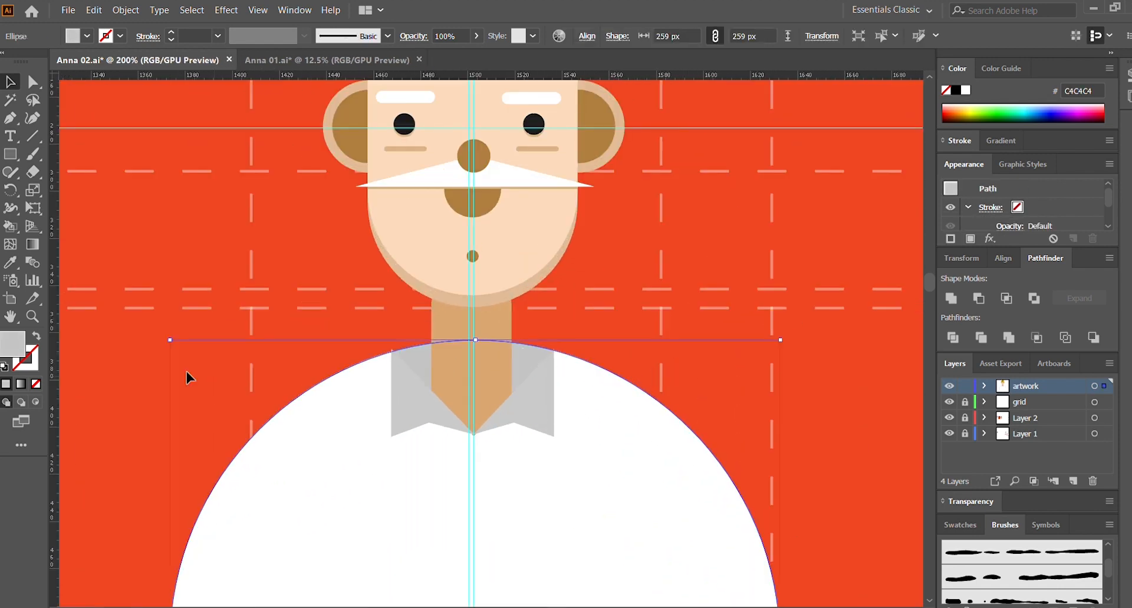
pyautogui.click(665, 334)
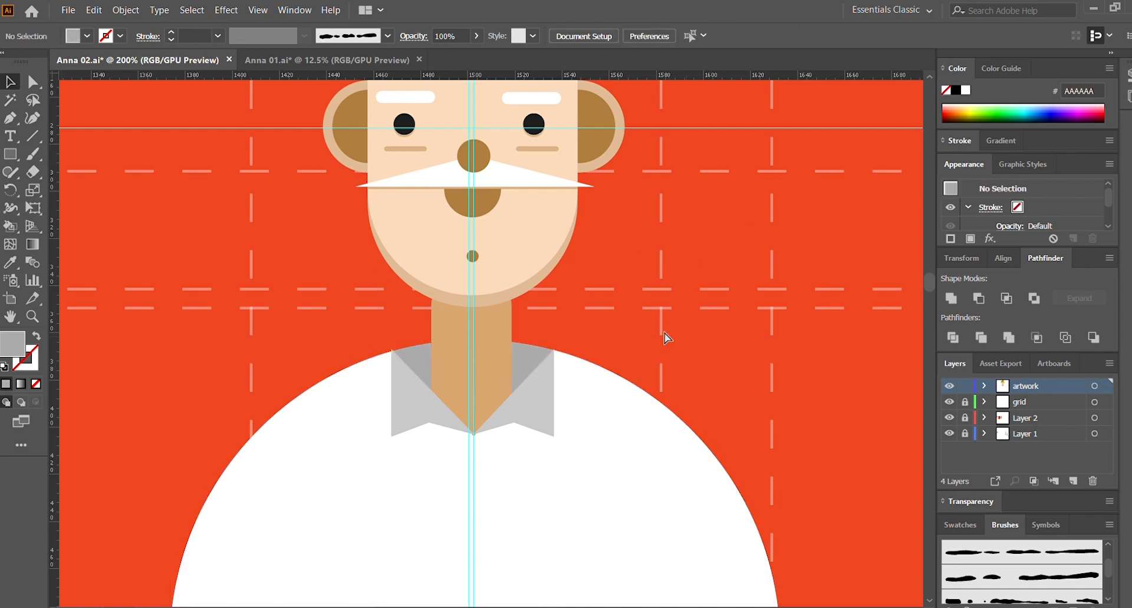
pyautogui.hotkey('ctrl', '-')
pyautogui.hotkey('ctrl', '-')
pyautogui.hotkey('ctrl', '-')
pyautogui.hotkey('ctrl', '-')
# Step: Draw a 10 × 107 px placket strip down from the collar point and fill it with the collar's light grey (#C9C9C9)
pyautogui.hotkey('ctrl', '+')
pyautogui.hotkey('ctrl', '+')
pyautogui.hotkey('ctrl', '+')
pyautogui.hotkey('ctrl', '+')
pyautogui.scroll(-2, 665, 338)
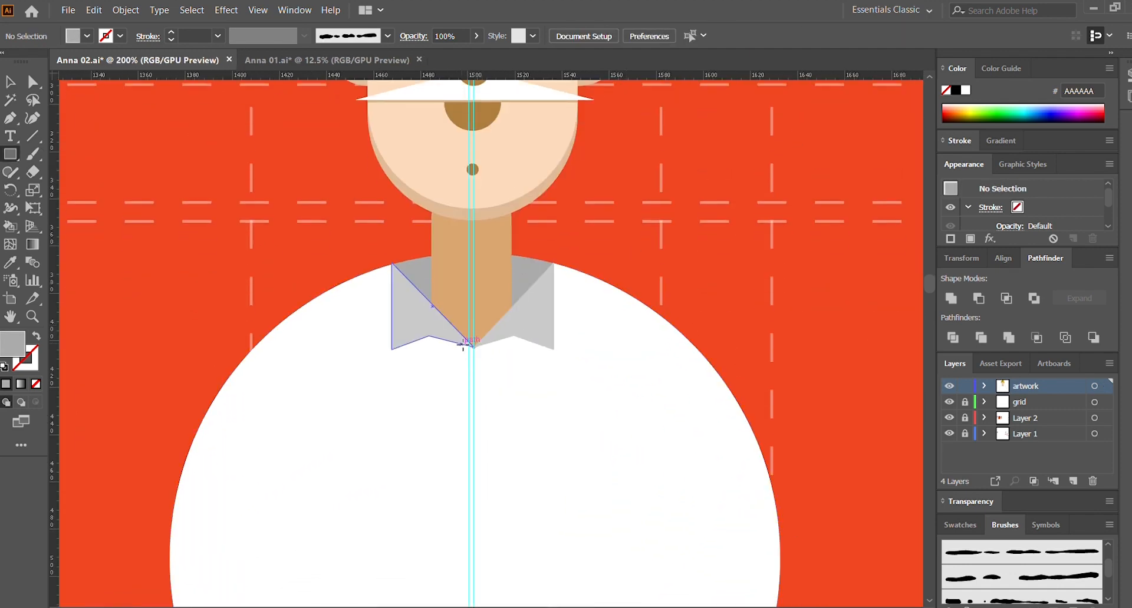
pyautogui.moveTo(463, 346)
pyautogui.mouseDown()
pyautogui.moveTo(487, 506)
pyautogui.moveTo(485, 598)
pyautogui.mouseUp()
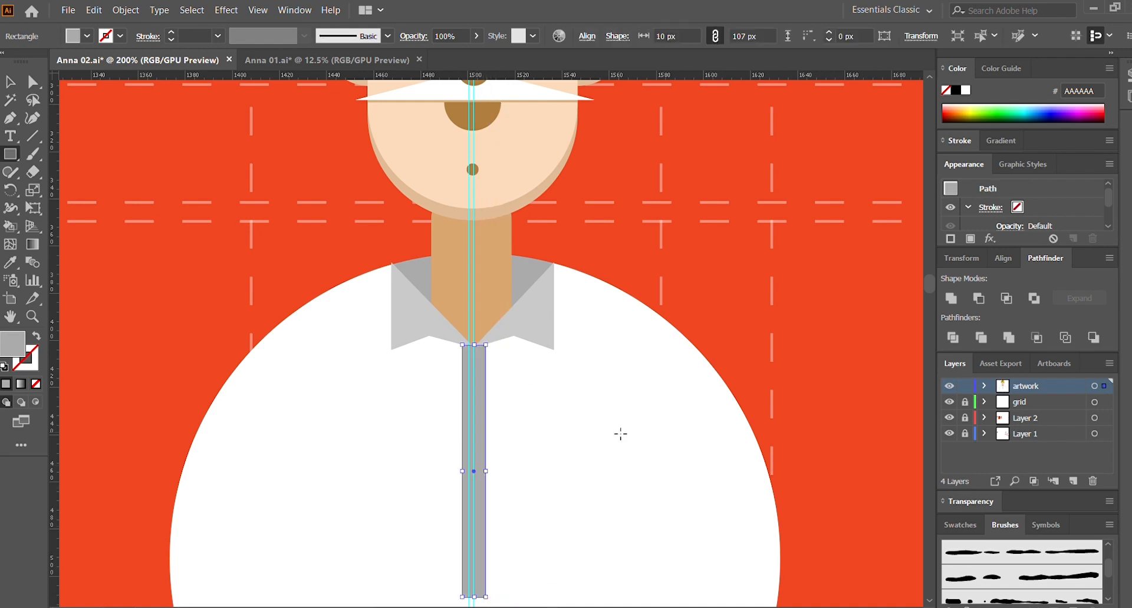
pyautogui.press('i')
pyautogui.click(535, 311)
pyautogui.press('v')
pyautogui.click(165, 227)
# Step: Examine how the shirt strip's length and width look within the whole figure
pyautogui.scroll(-4, 271, 293)
pyautogui.scroll(3, 259, 248)
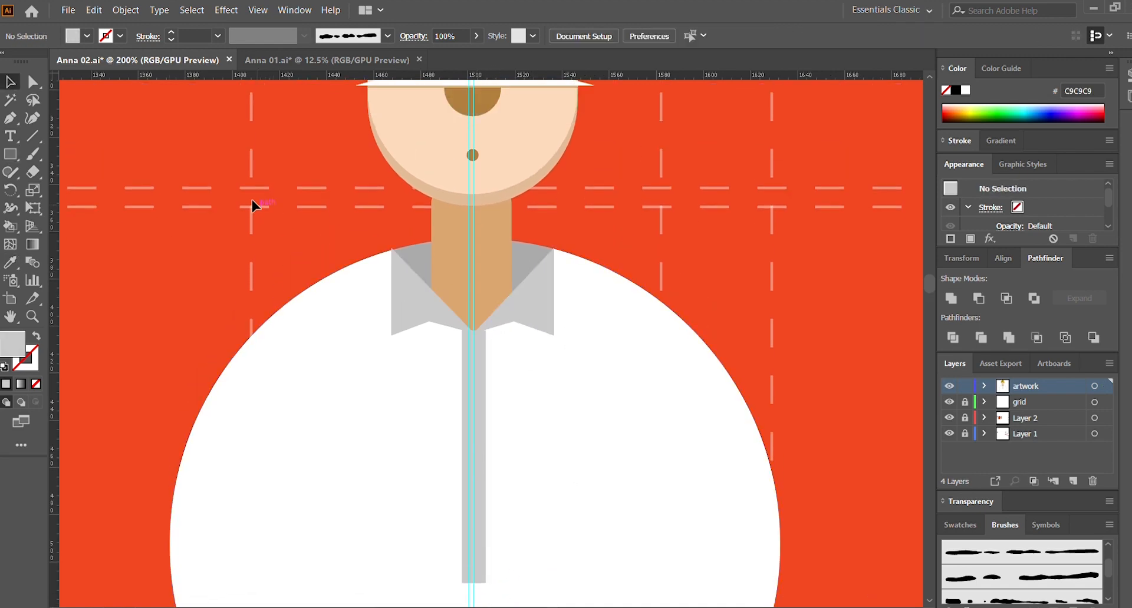
pyautogui.hotkey('ctrl', '-')
pyautogui.hotkey('ctrl', '-')
pyautogui.hotkey('ctrl', '-')
pyautogui.hotkey('ctrl', '-')
pyautogui.hotkey('ctrl', '+')
pyautogui.hotkey('ctrl', '+')
pyautogui.hotkey('ctrl', '+')
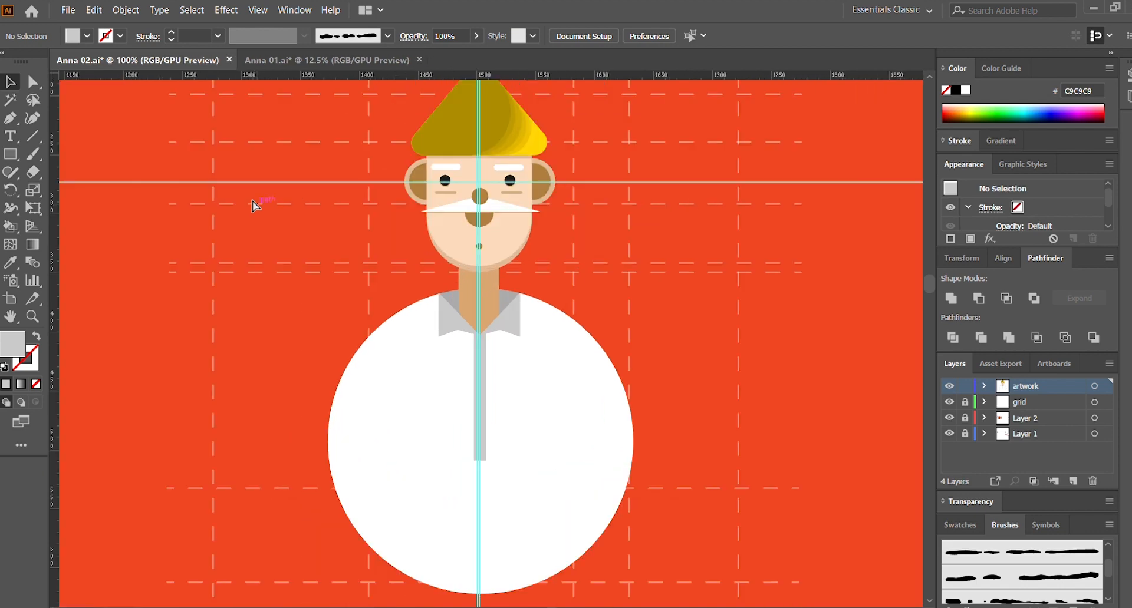
# Step: Lengthen the grey shirt strip downward past the middle of the body circle
pyautogui.scroll(-3, 252, 200)
pyautogui.click(470, 359)
pyautogui.moveTo(476, 407); pyautogui.dragTo(477, 462)
pyautogui.click(742, 286)
# Step: Draw a 49 × 55 px light grey pocket rectangle on the white body circle, beside the shirt strip's lower half
pyautogui.scroll(1, 742, 286)
pyautogui.scroll(1, 742, 285)
pyautogui.click(12, 149)
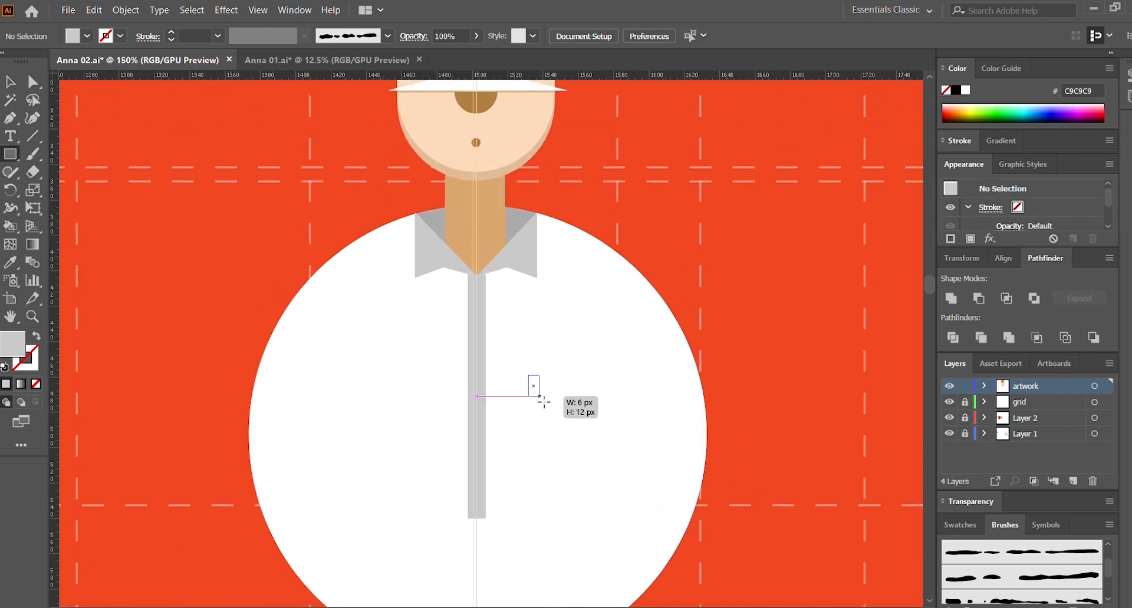
pyautogui.moveTo(543, 402); pyautogui.dragTo(622, 480)
pyautogui.click(10, 82)
pyautogui.click(101, 192)
pyautogui.moveTo(552, 408); pyautogui.dragTo(552, 438)
pyautogui.moveTo(622, 457); pyautogui.dragTo(615, 457)
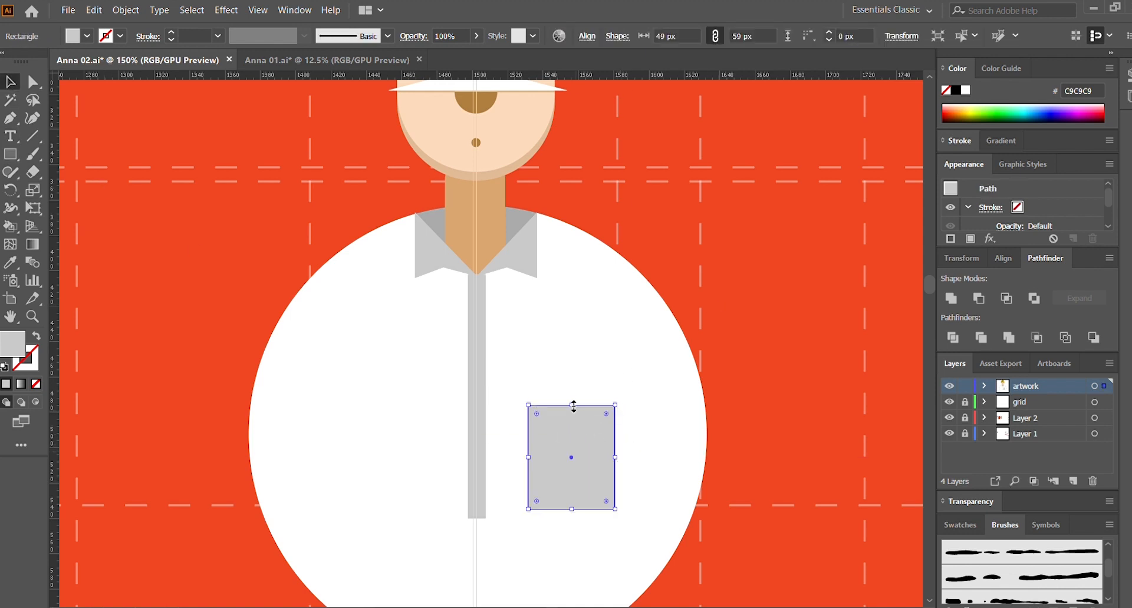
pyautogui.moveTo(573, 407); pyautogui.dragTo(574, 414)
# Step: Reduce the shirt pocket's opacity to 36%
pyautogui.click(478, 36)
pyautogui.click(425, 53)
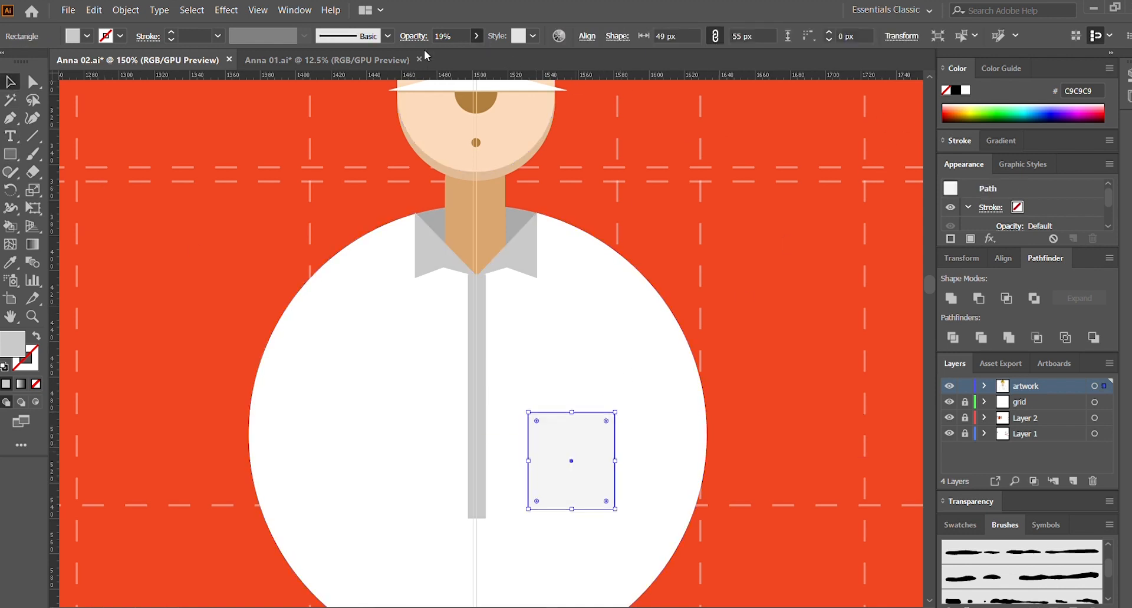
pyautogui.click(688, 293)
pyautogui.click(598, 429)
pyautogui.click(474, 37)
pyautogui.click(436, 49)
pyautogui.click(819, 261)
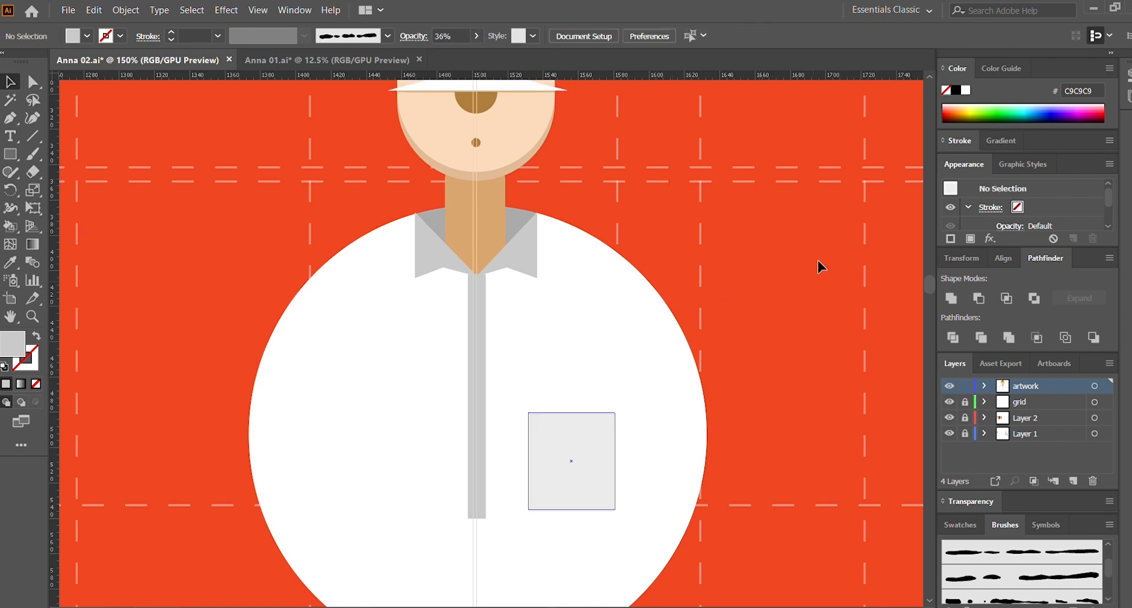
# Step: Draw a 195 × 263 px light grey rounded rectangle with 12 px corners from mid-circle down as the lower shirt
pyautogui.scroll(3, 825, 257)
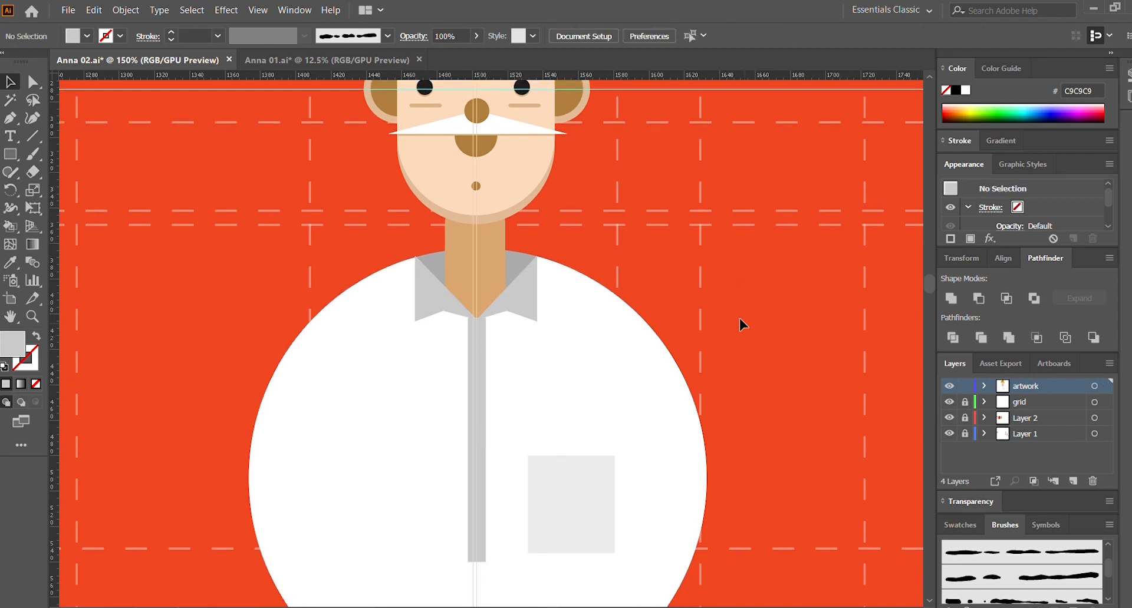
pyautogui.scroll(-1, 741, 324)
pyautogui.hotkey('ctrl', '-')
pyautogui.hotkey('ctrl', '-')
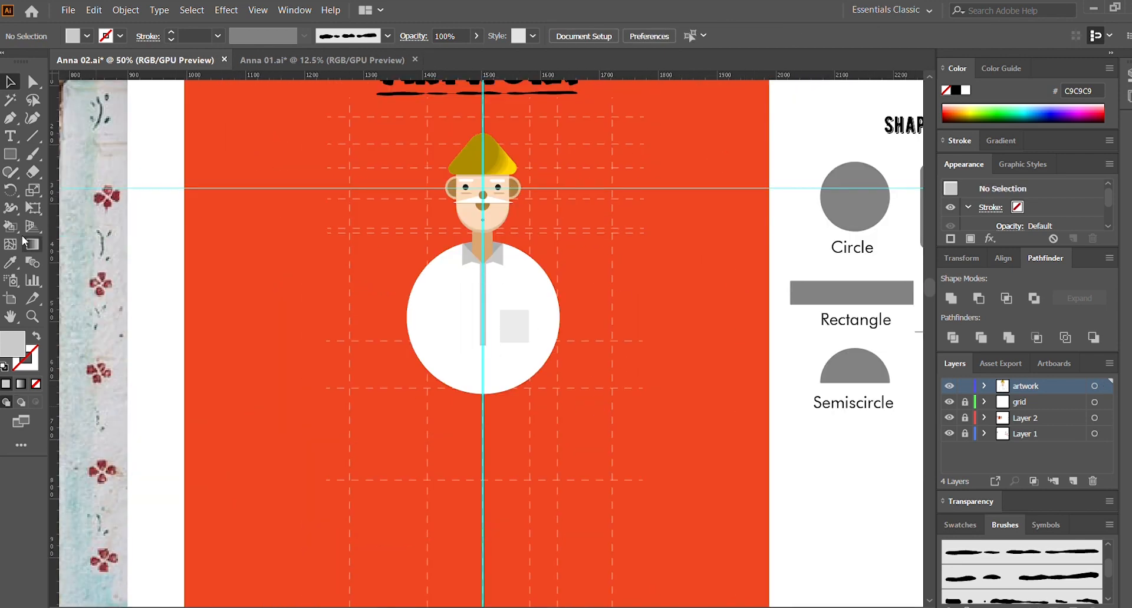
pyautogui.moveTo(423, 325); pyautogui.dragTo(558, 480)
pyautogui.press('v')
pyautogui.moveTo(526, 357); pyautogui.dragTo(518, 356)
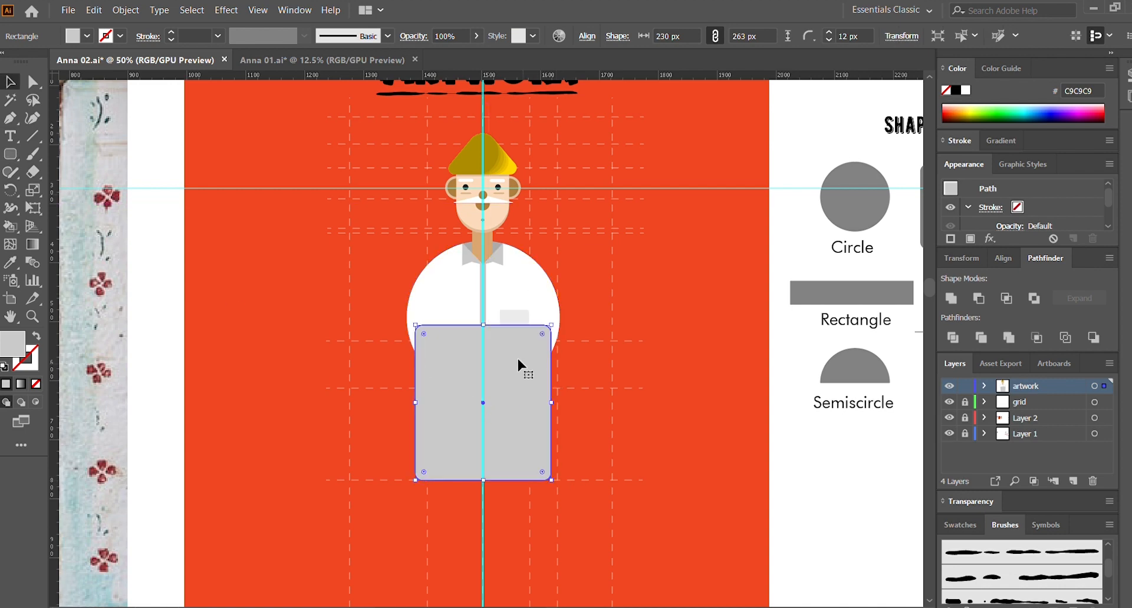
pyautogui.moveTo(416, 402); pyautogui.dragTo(425, 407)
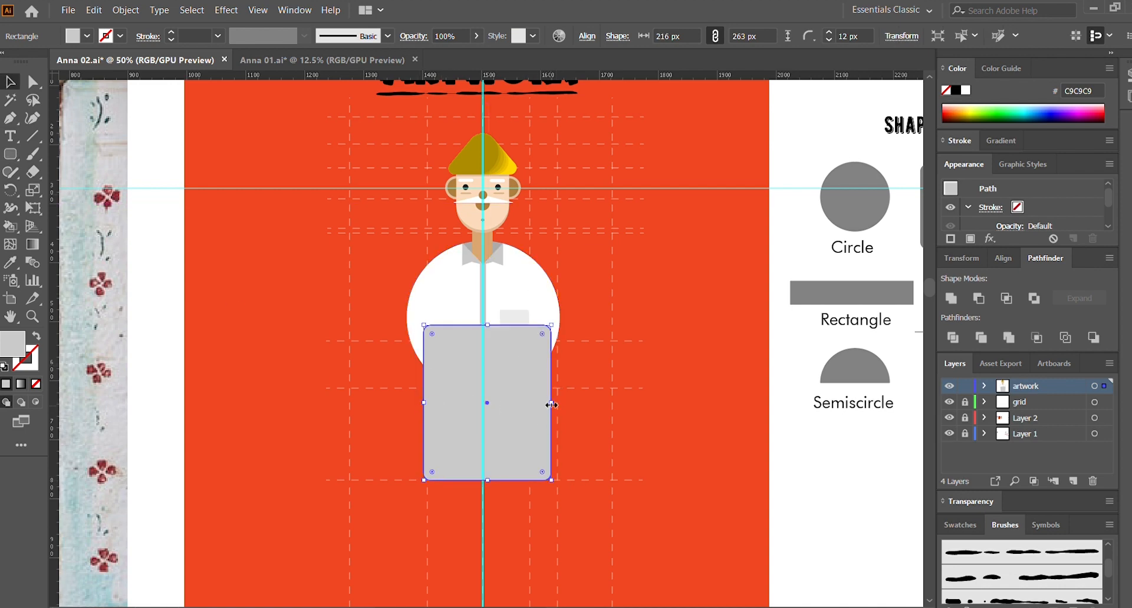
pyautogui.moveTo(551, 402); pyautogui.dragTo(540, 403)
pyautogui.click(581, 420)
# Step: Send the grey rounded rectangle behind the body circle, pocket and shirt strip
pyautogui.hotkey('ctrl', '-')
pyautogui.hotkey('ctrl', '-')
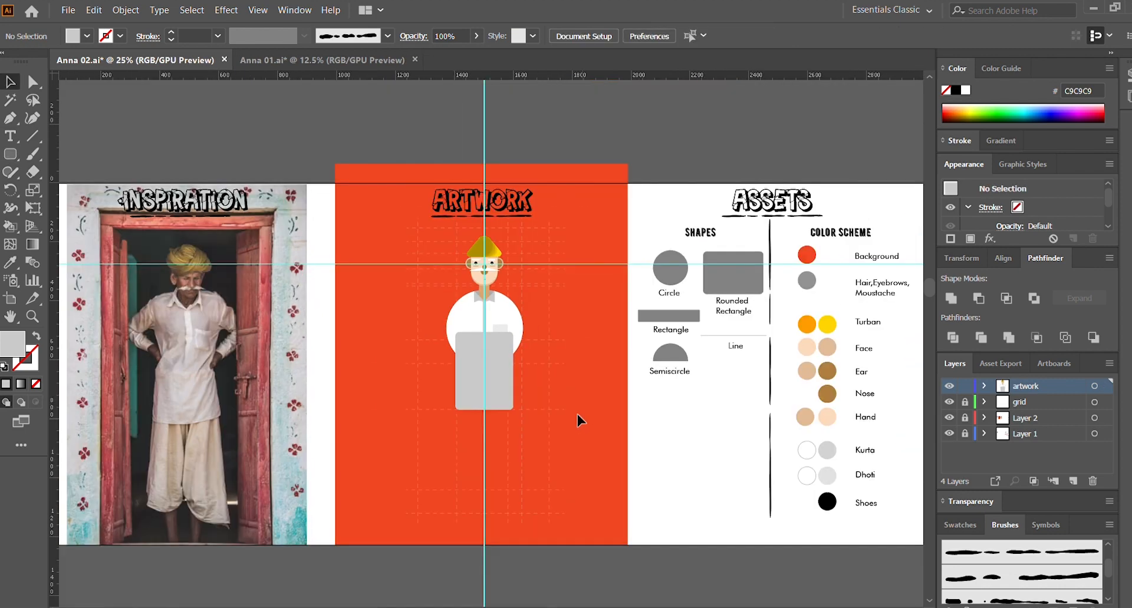
pyautogui.hotkey('ctrl', '+')
pyautogui.hotkey('ctrl', '+')
pyautogui.hotkey('ctrl', '+')
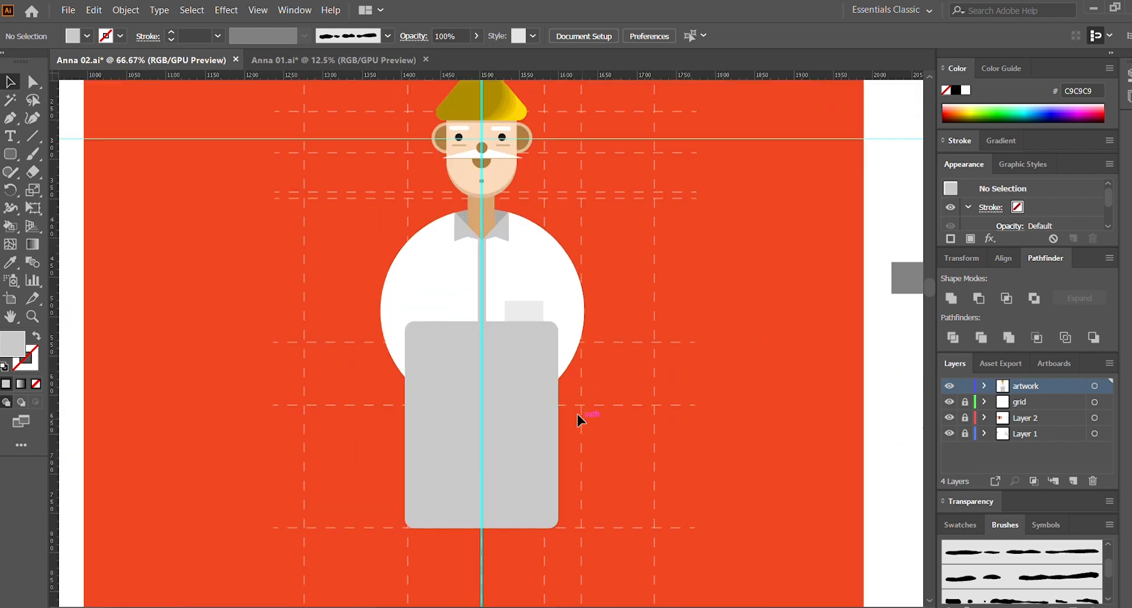
pyautogui.click(503, 425)
pyautogui.hotkey('ctrl', 'shift', '[')
pyautogui.click(687, 404)
pyautogui.click(526, 450)
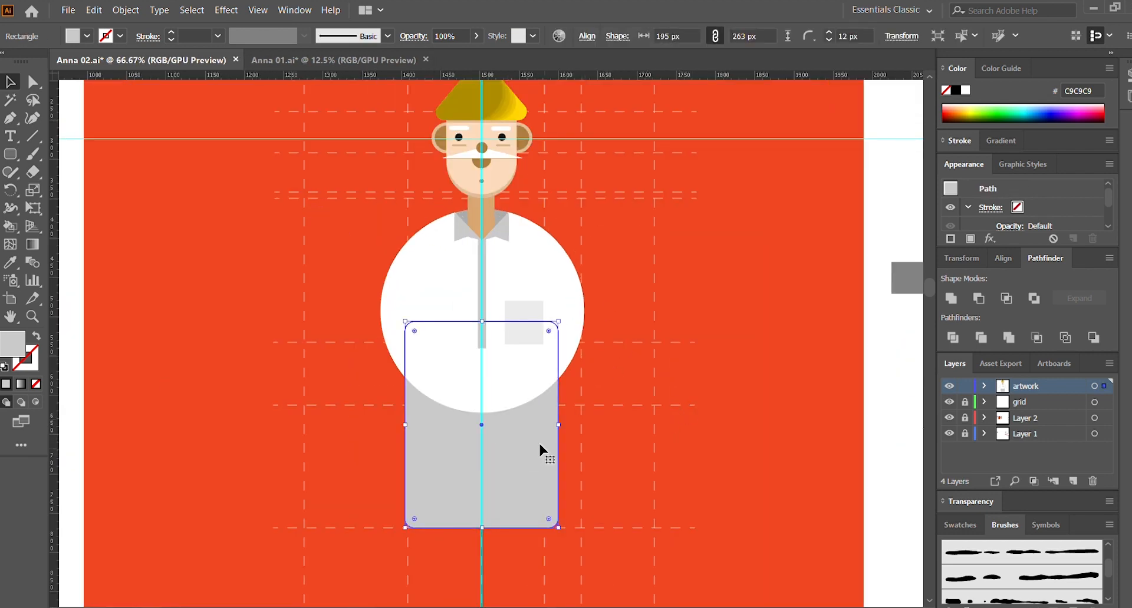
pyautogui.hotkey('ctrl', 'shift', 'a')
# Step: Duplicate the grey rounded rectangle slightly higher and fill the copy white (#FFFFFF), leaving a grey hem below it
pyautogui.click(529, 466)
pyautogui.keyDown('alt'); pyautogui.moveTo(528, 464); pyautogui.dragTo(528, 455); pyautogui.keyUp('alt')
pyautogui.press('i')
pyautogui.click(514, 401)
pyautogui.press('v')
pyautogui.click(296, 448)
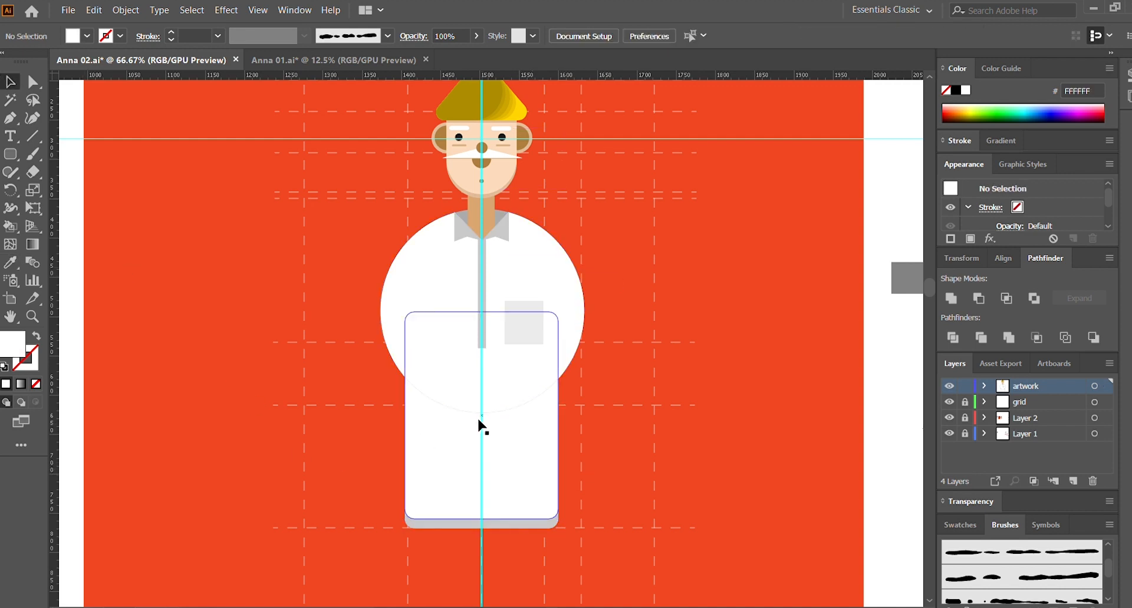
# Step: Examine how the white shirt panel meets the body circle, pocket, strip and grey hem
pyautogui.click(479, 418)
pyautogui.click(663, 457)
pyautogui.click(425, 377)
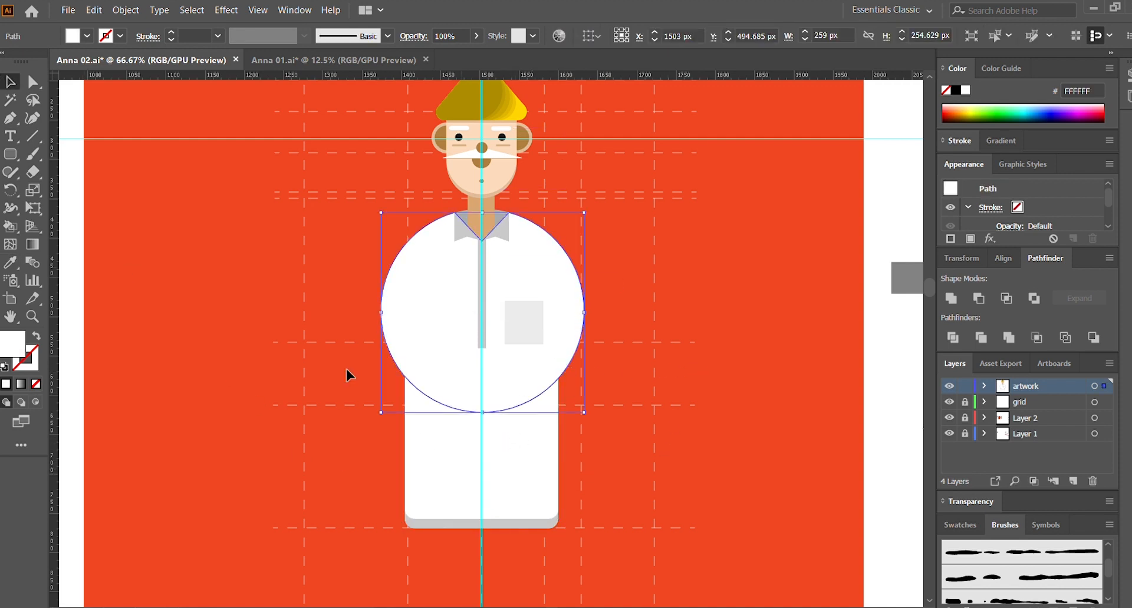
pyautogui.click(609, 422)
pyautogui.hotkey('ctrl', '+')
pyautogui.hotkey('ctrl', '+')
pyautogui.click(609, 533)
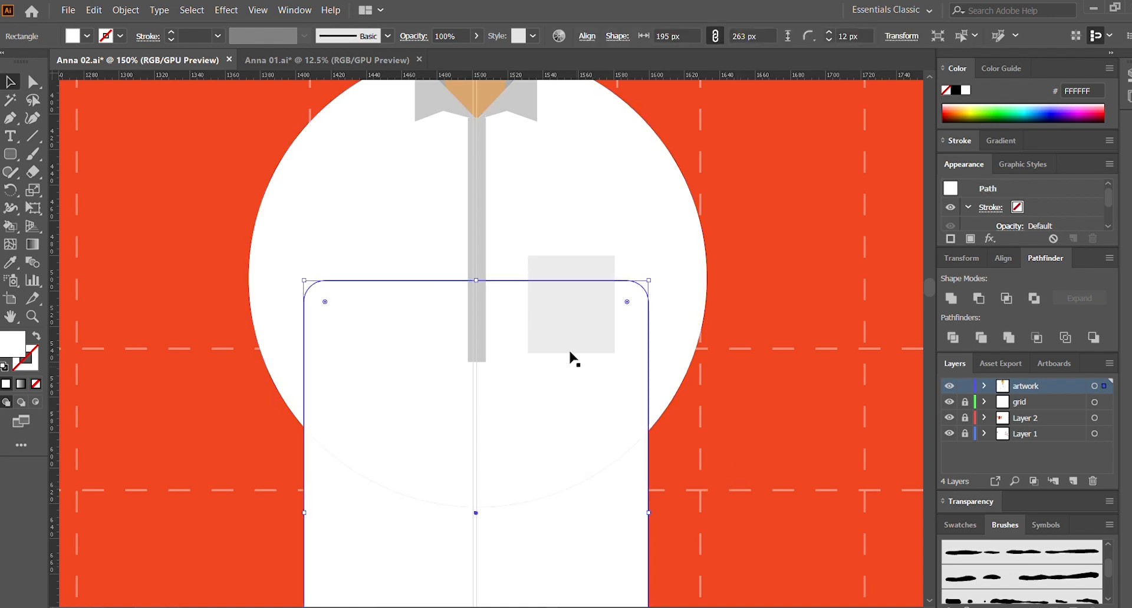
pyautogui.keyDown('shift'); pyautogui.click(571, 350); pyautogui.keyUp('shift')
pyautogui.keyDown('shift'); pyautogui.click(475, 321); pyautogui.keyUp('shift')
pyautogui.click(762, 443)
pyautogui.hotkey('ctrl', '-')
pyautogui.hotkey('ctrl', '-')
pyautogui.hotkey('ctrl', '-')
pyautogui.hotkey('ctrl', '-')
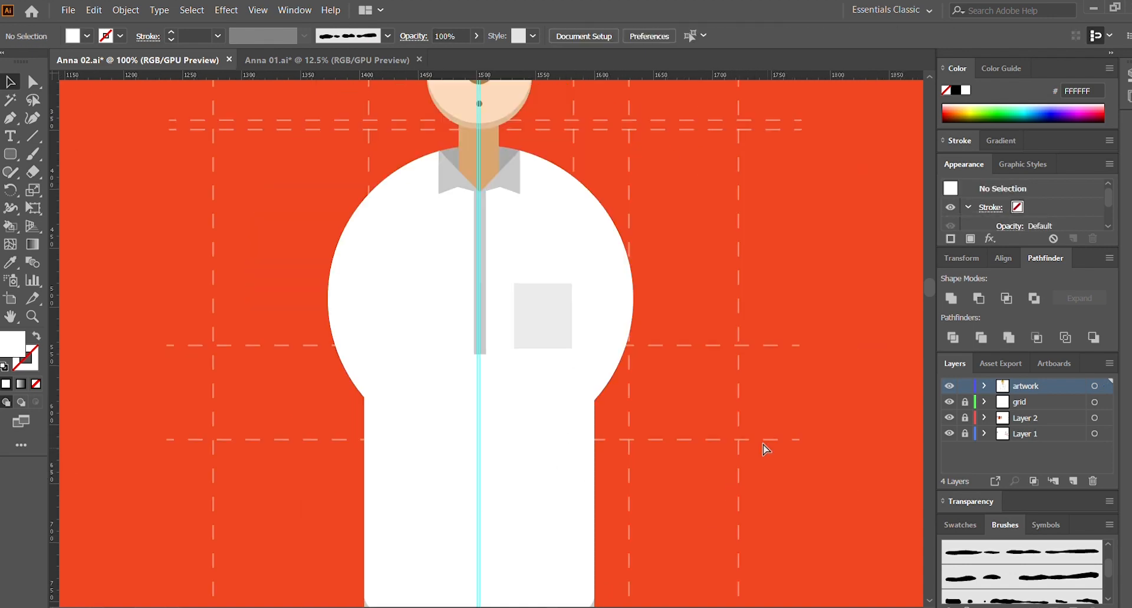
pyautogui.hotkey('ctrl', '1')
pyautogui.scroll(-10, 741, 339)
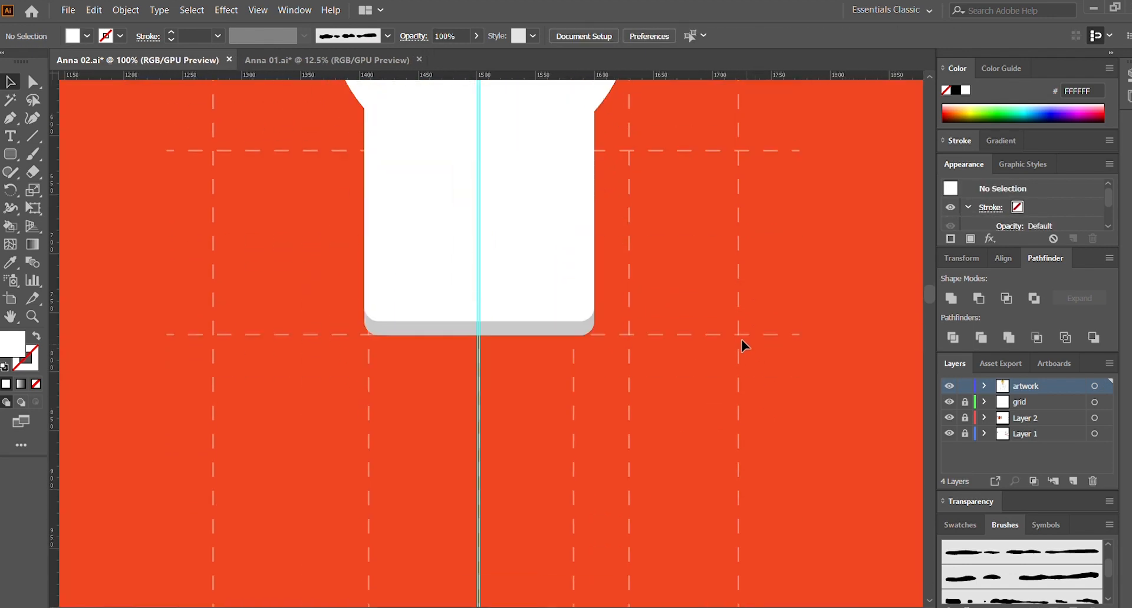
# Step: Compare the figure's overall proportions with the turbaned man in the reference photo
pyautogui.scroll(3, 741, 342)
pyautogui.scroll(3, 270, 260)
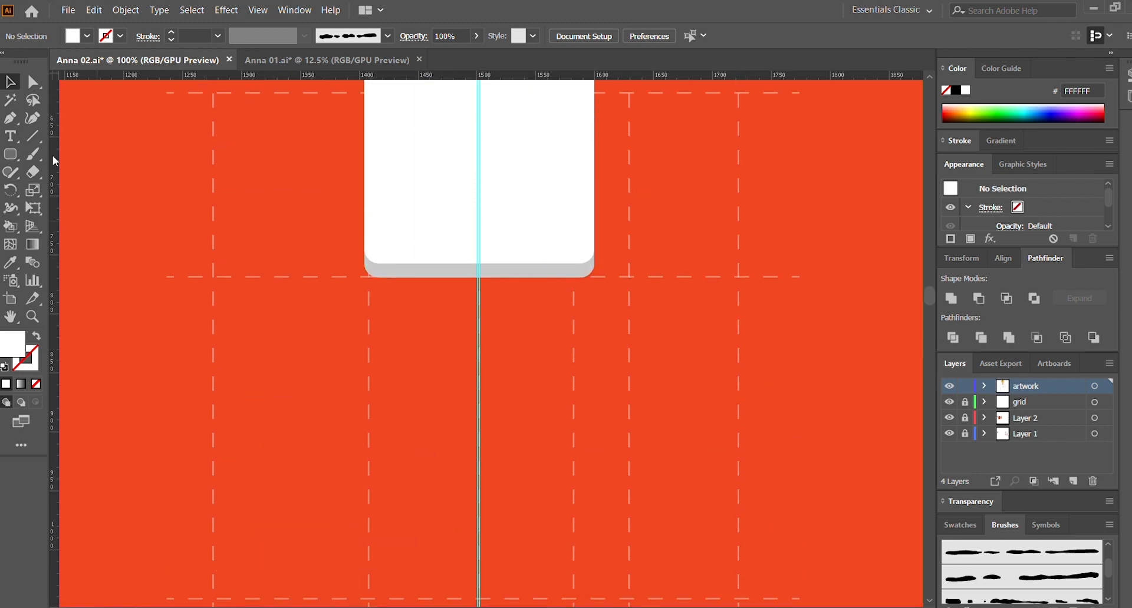
pyautogui.hotkey('ctrl', '-')
pyautogui.hotkey('ctrl', '-')
pyautogui.hotkey('ctrl', '-')
pyautogui.hotkey('ctrl', '-')
pyautogui.hscroll(-3, 160, 165)
pyautogui.scroll(3, 160, 165)
pyautogui.hotkey('ctrl', '+')
pyautogui.hotkey('ctrl', '+')
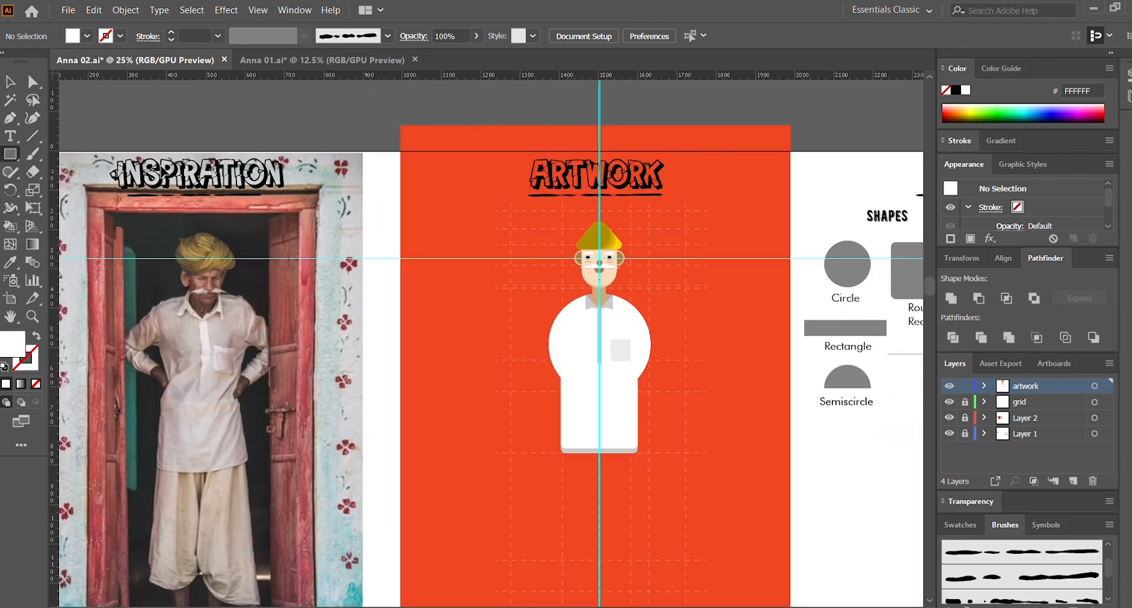
# Step: Enlarge the turban shapes so they extend wider than the ears, and nudge them slightly up on the head
pyautogui.hotkey('ctrl', '+')
pyautogui.hscroll(5, 144, 155)
pyautogui.scroll(1, 144, 155)
pyautogui.moveTo(326, 237); pyautogui.dragTo(430, 240)
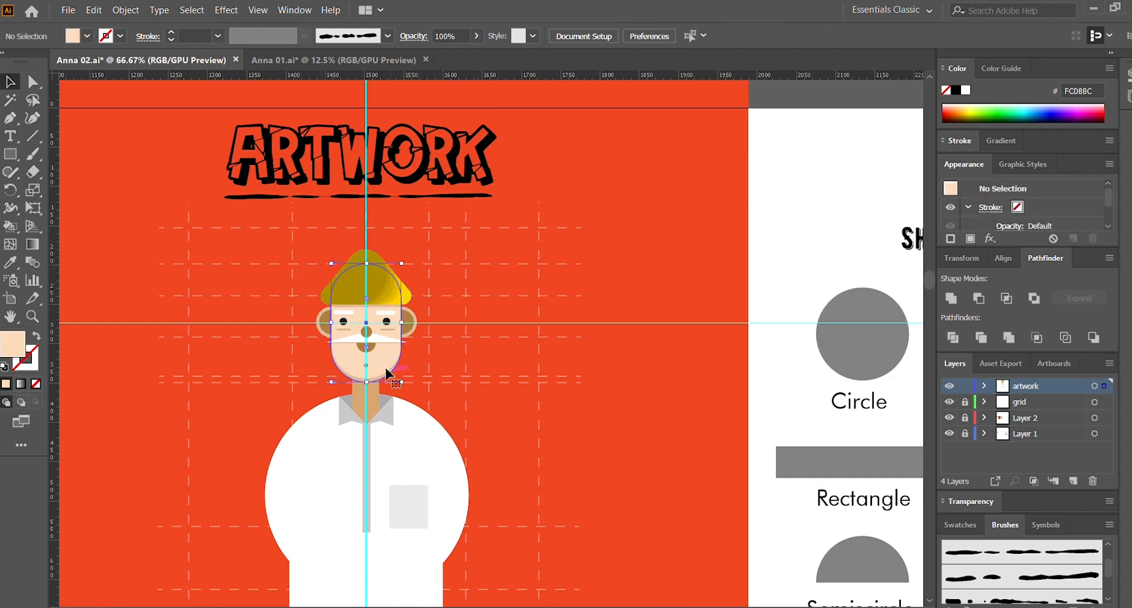
pyautogui.click(431, 241)
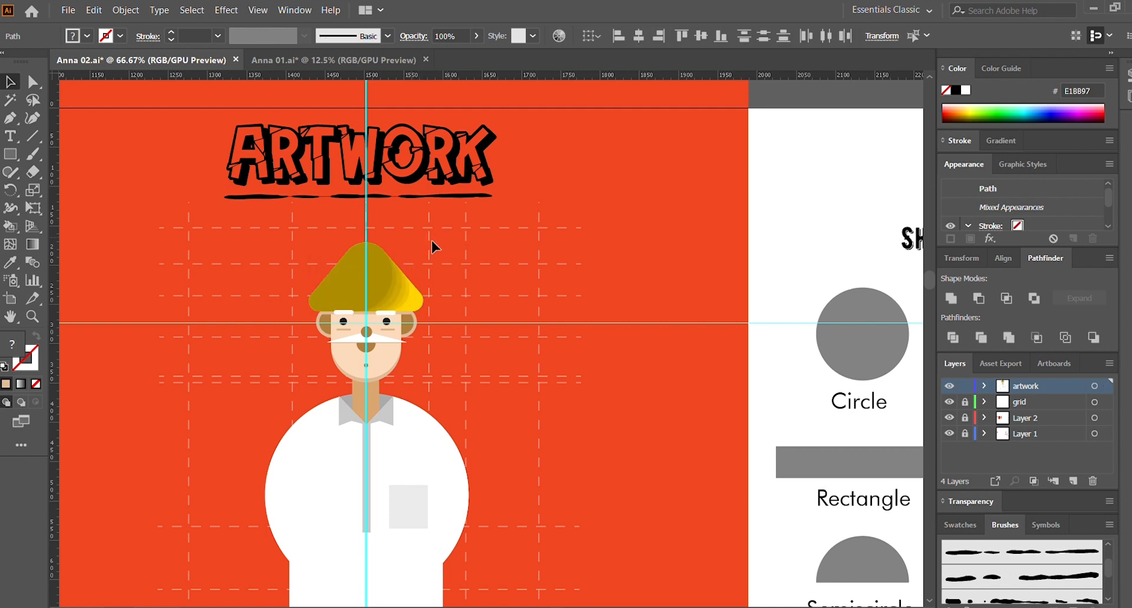
pyautogui.click(374, 273)
pyautogui.click(415, 277)
pyautogui.moveTo(415, 277); pyautogui.dragTo(377, 259)
pyautogui.press('Up')
pyautogui.press('Up')
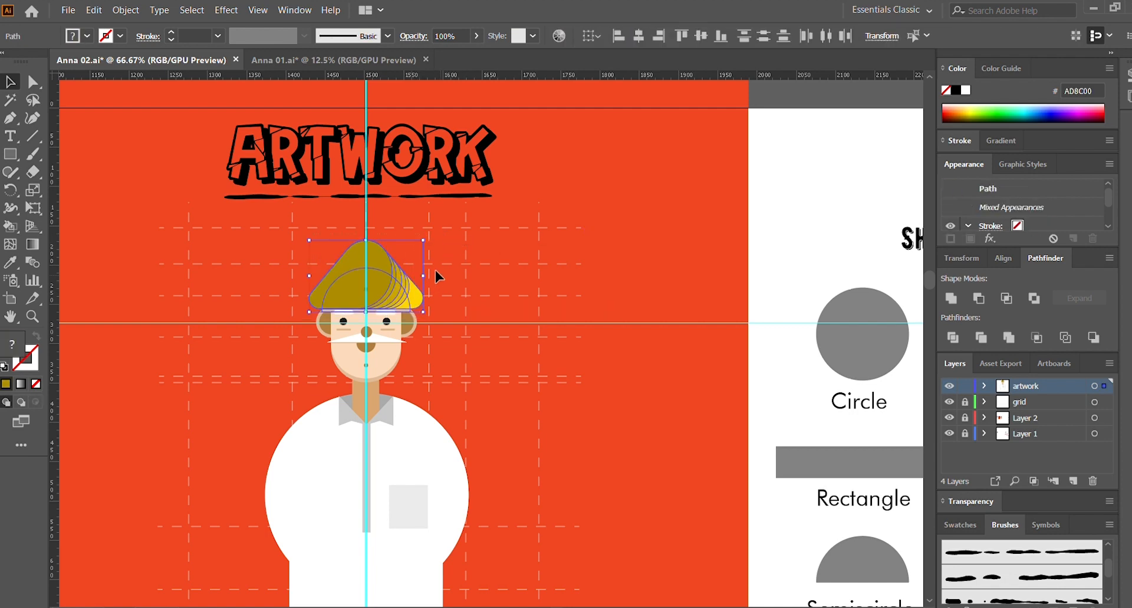
pyautogui.click(553, 482)
# Step: Examine the figure's torso and compare it with the loose trousers in the reference photo
pyautogui.hscroll(-5, 613, 386)
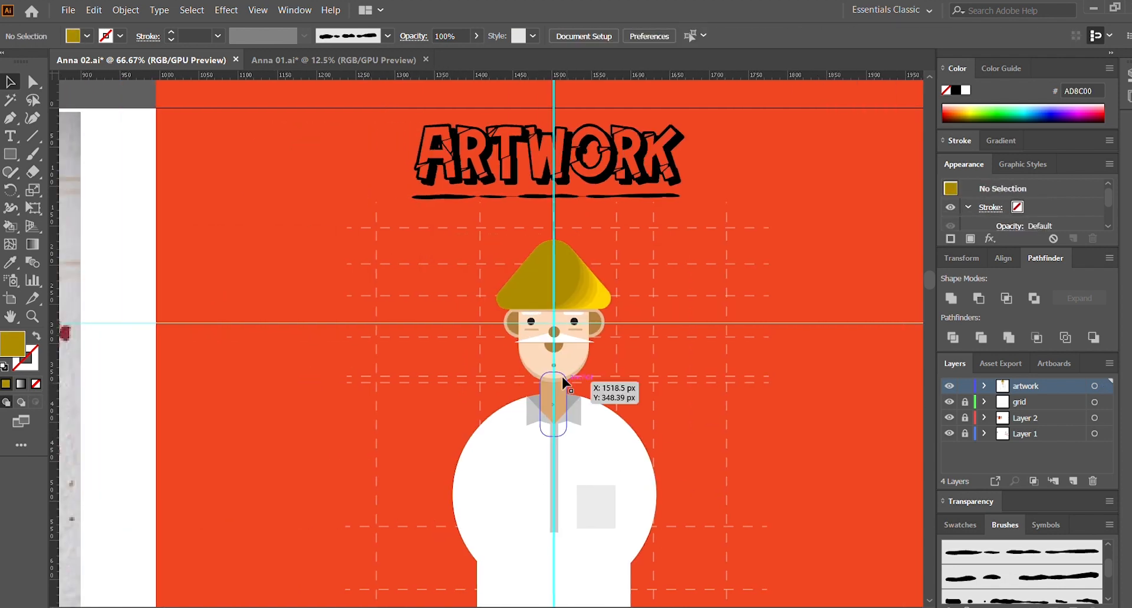
pyautogui.scroll(-5, 687, 356)
pyautogui.scroll(-4, 686, 352)
pyautogui.hscroll(4, 627, 332)
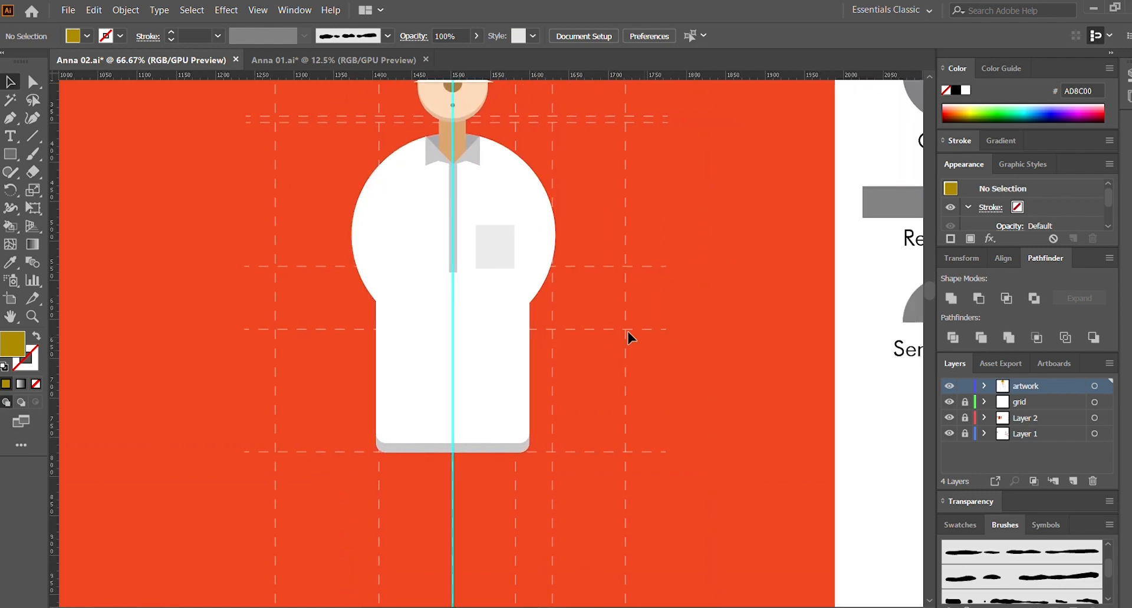
pyautogui.scroll(-6, 607, 329)
pyautogui.hotkey('ctrl', '-')
pyautogui.hotkey('ctrl', '-')
pyautogui.hscroll(-3, 556, 334)
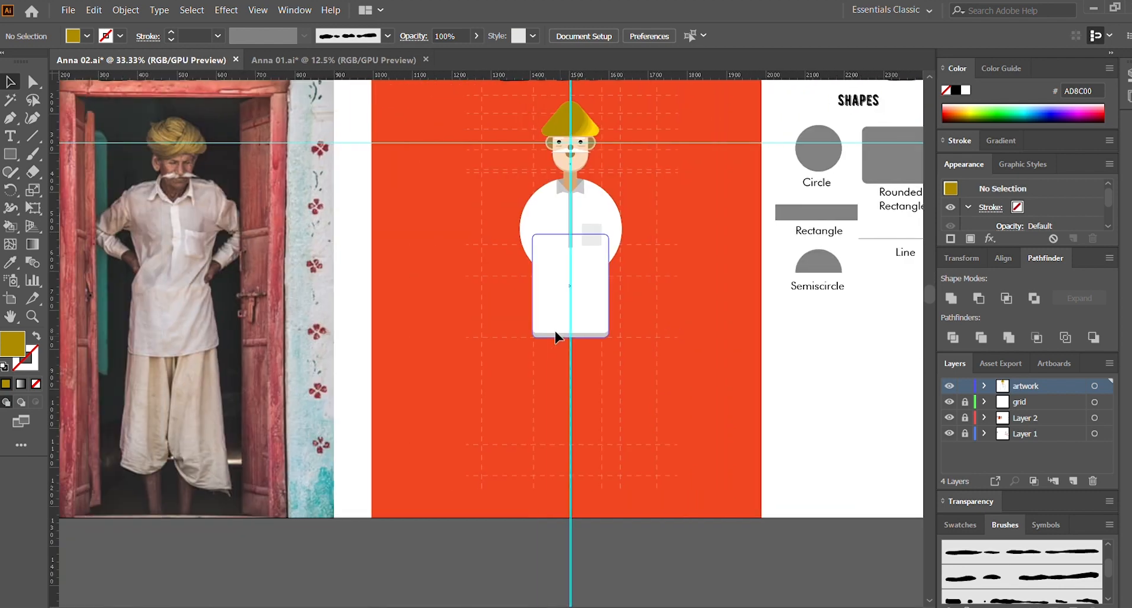
# Step: Draw a 92 × 305 px leg below the shirt with a strongly rounded inner lower corner and fill it white (#FFFFFF)
pyautogui.hotkey('ctrl', '+')
pyautogui.hotkey('ctrl', '+')
pyautogui.hscroll(4, 529, 332)
pyautogui.scroll(-2, 529, 332)
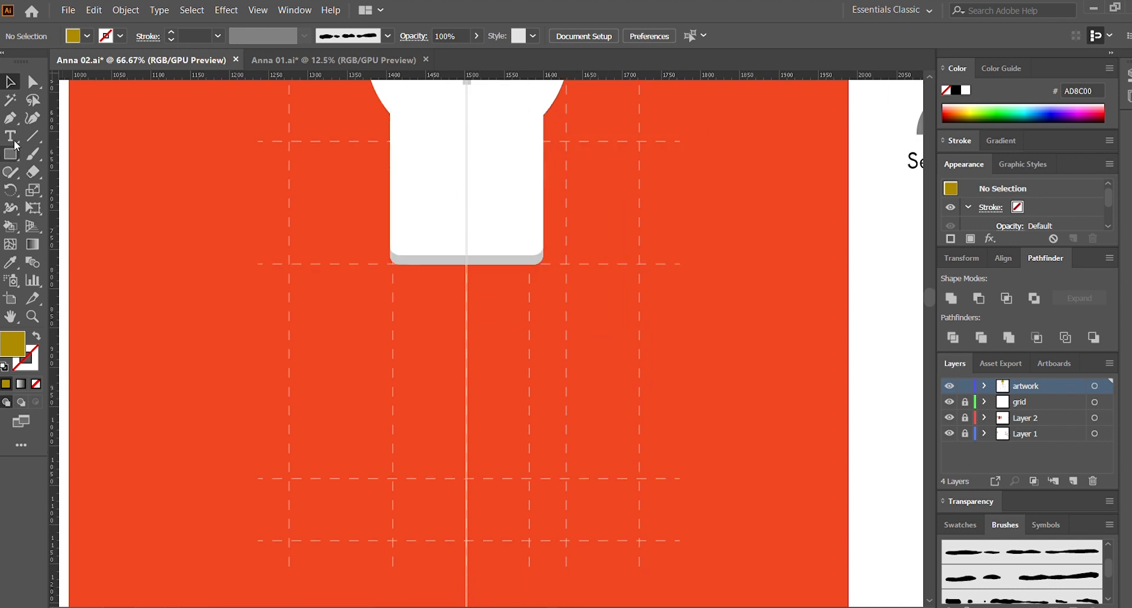
pyautogui.moveTo(412, 239)
pyautogui.mouseDown()
pyautogui.moveTo(495, 479)
pyautogui.moveTo(486, 480)
pyautogui.moveTo(446, 386)
pyautogui.mouseUp()
pyautogui.press('a')
pyautogui.press('i')
pyautogui.click(419, 206)
pyautogui.press('v')
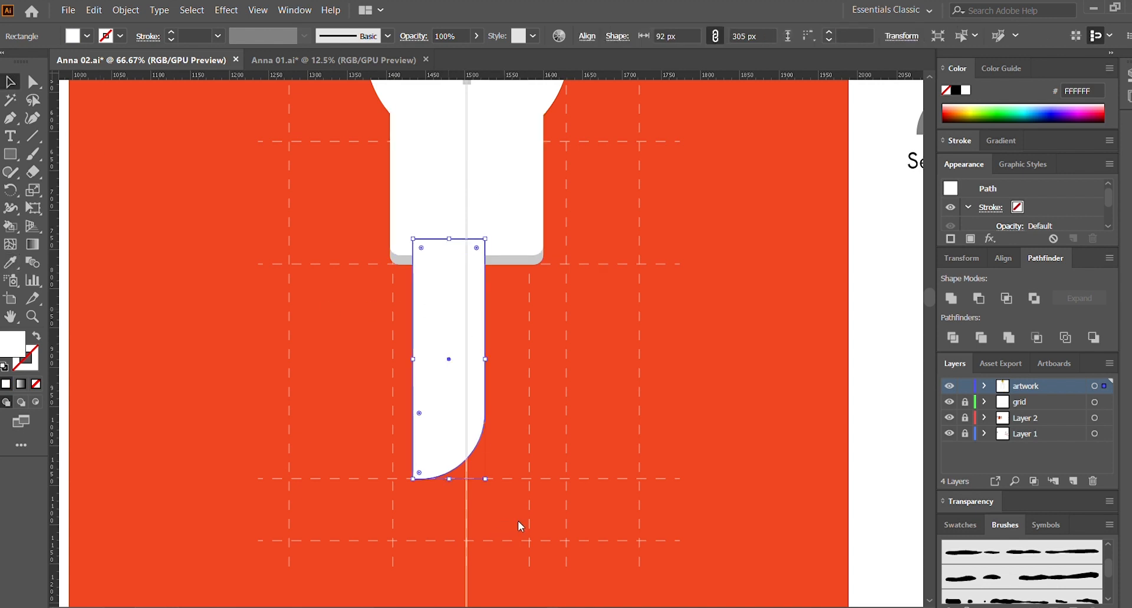
# Step: Duplicate the white leg as a mirrored, 103 px wide second leg that overlaps the first behind the shirt
pyautogui.click(603, 362)
pyautogui.moveTo(473, 346); pyautogui.dragTo(536, 346)
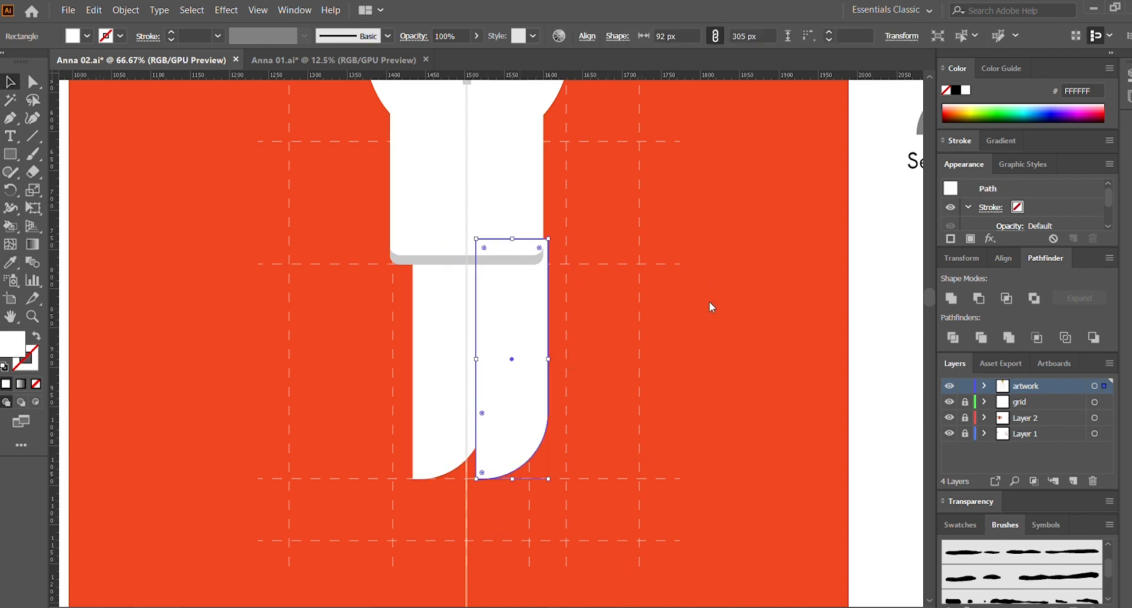
pyautogui.press('o')
pyautogui.moveTo(526, 392); pyautogui.dragTo(538, 360)
pyautogui.click(576, 360)
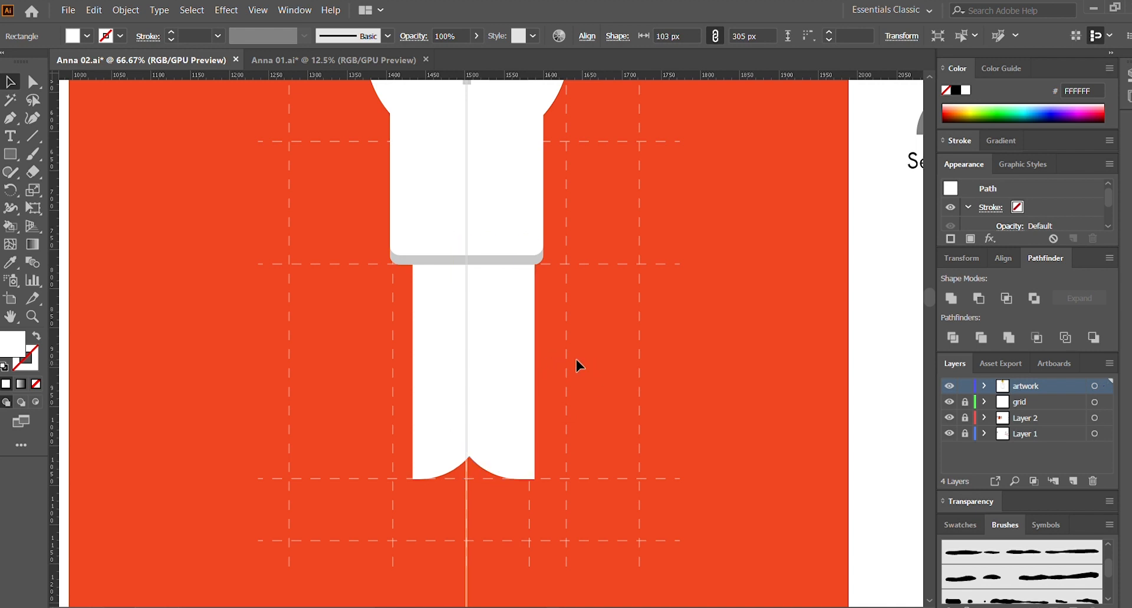
# Step: Try filling the mirrored leg with the hem's light grey (#C9C9C9), and undo the fill
pyautogui.click(522, 365)
pyautogui.press('i')
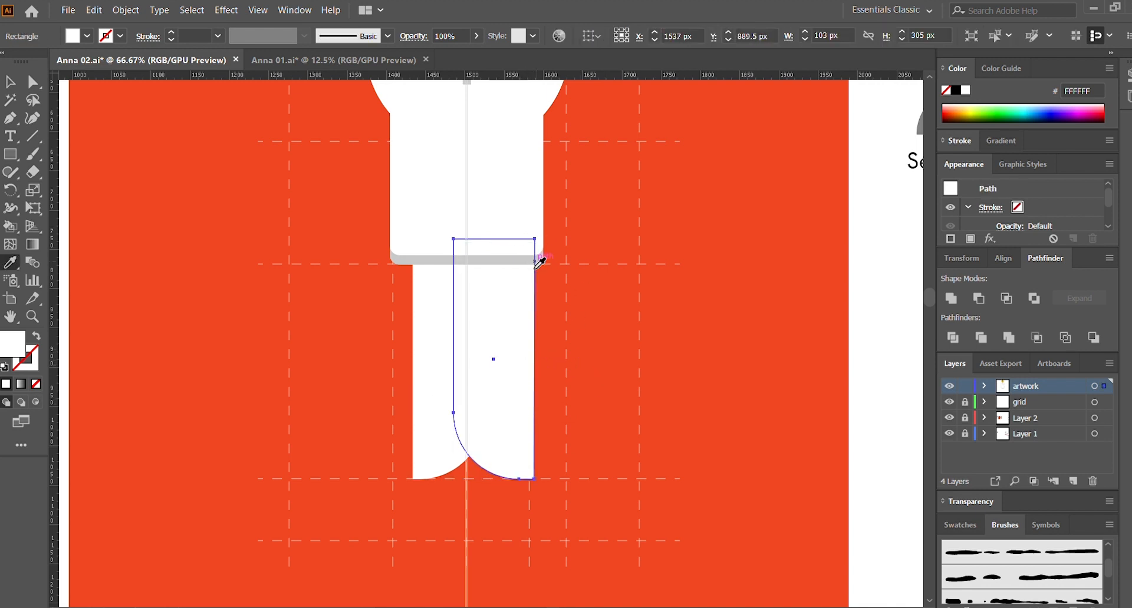
pyautogui.click(535, 258)
pyautogui.click(10, 81)
pyautogui.click(149, 298)
pyautogui.scroll(1, 513, 381)
pyautogui.hotkey('ctrl', 'z')
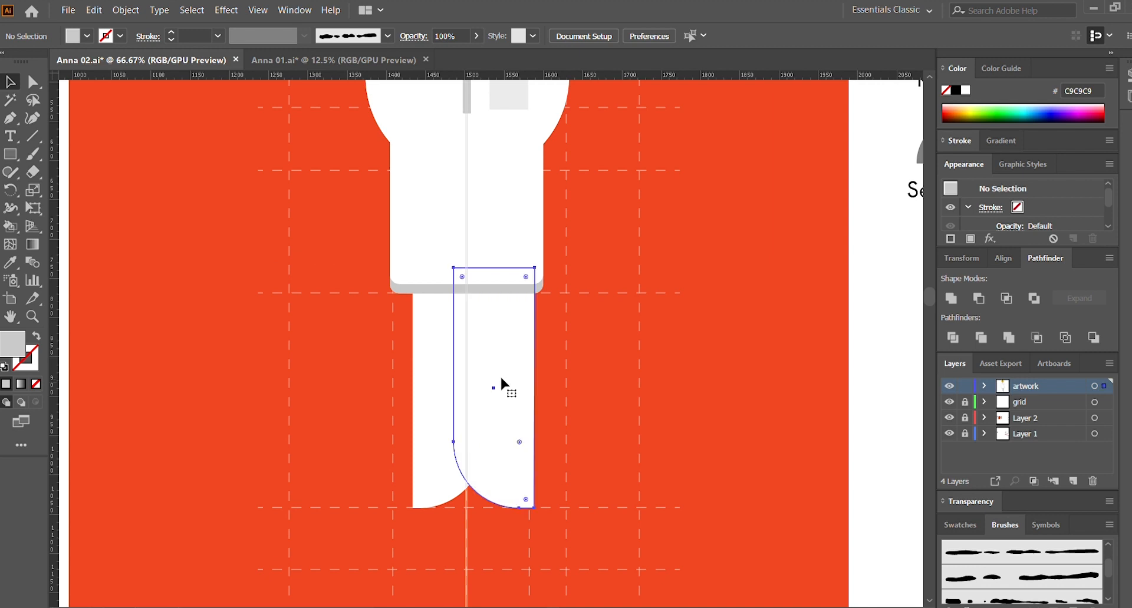
# Step: Create a shape from the two legs' overlap with Intersect, keeping both legs, and fill it with #DDDDDD
pyautogui.keyDown('shift'); pyautogui.click(411, 413); pyautogui.keyUp('shift')
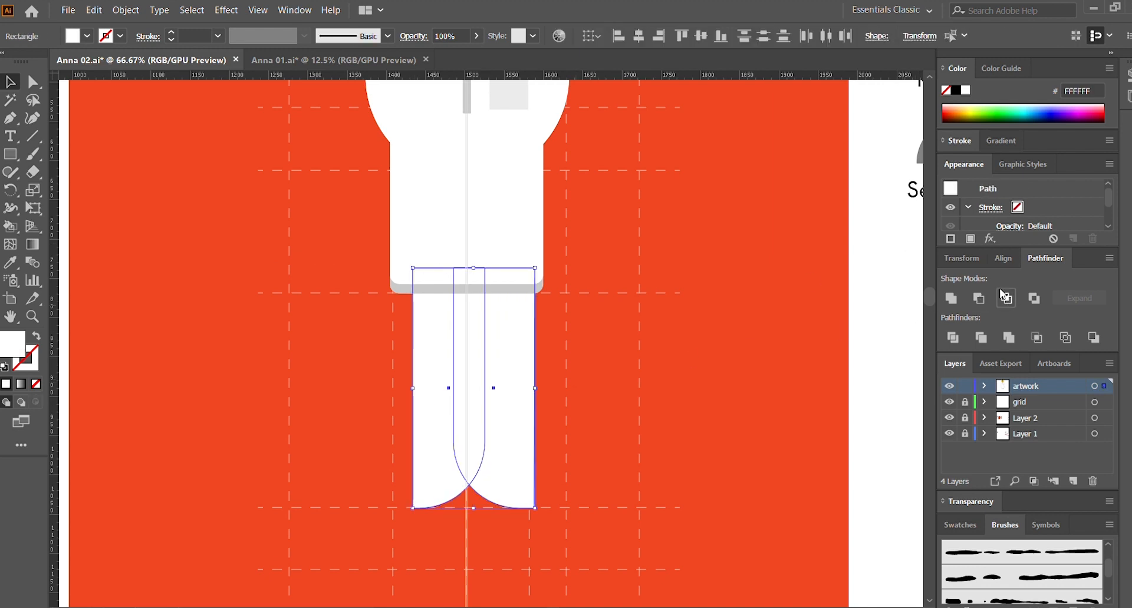
pyautogui.moveTo(565, 396); pyautogui.dragTo(397, 403)
pyautogui.click(1006, 298)
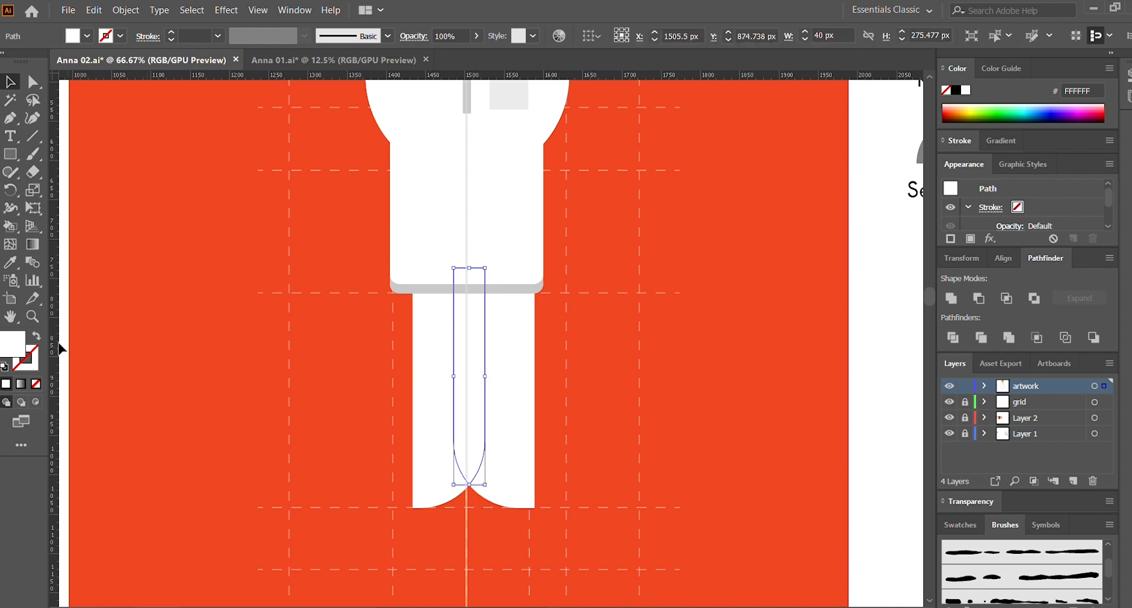
pyautogui.click(699, 350)
pyautogui.scroll(1, 596, 366)
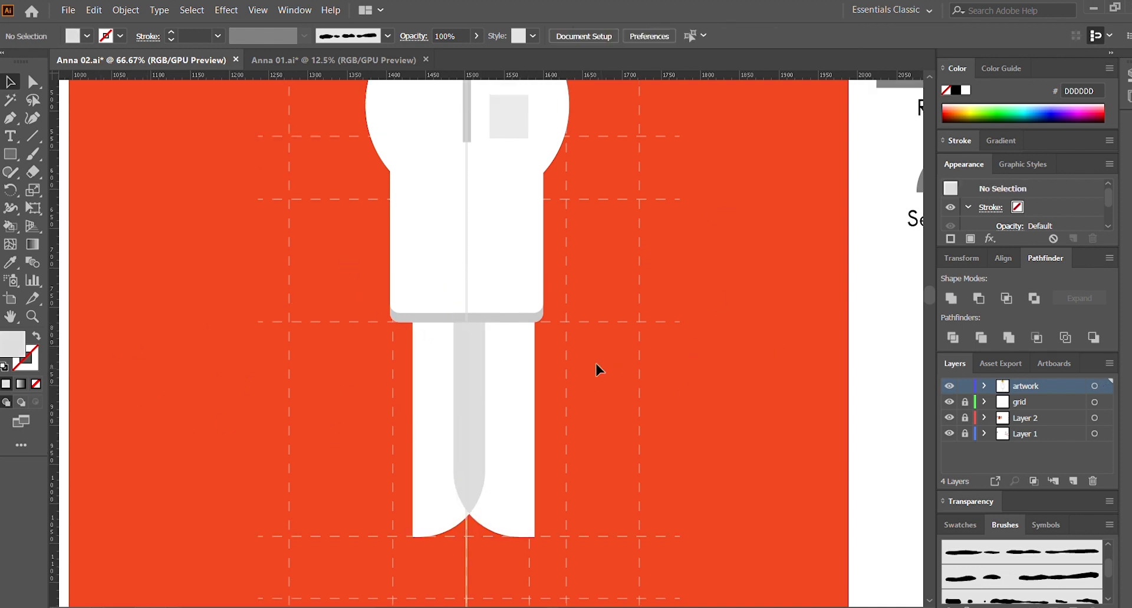
# Step: Fill the mirrored leg with the shirt hem's light grey (#C9C9C9)
pyautogui.click(511, 380)
pyautogui.scroll(-1, 621, 367)
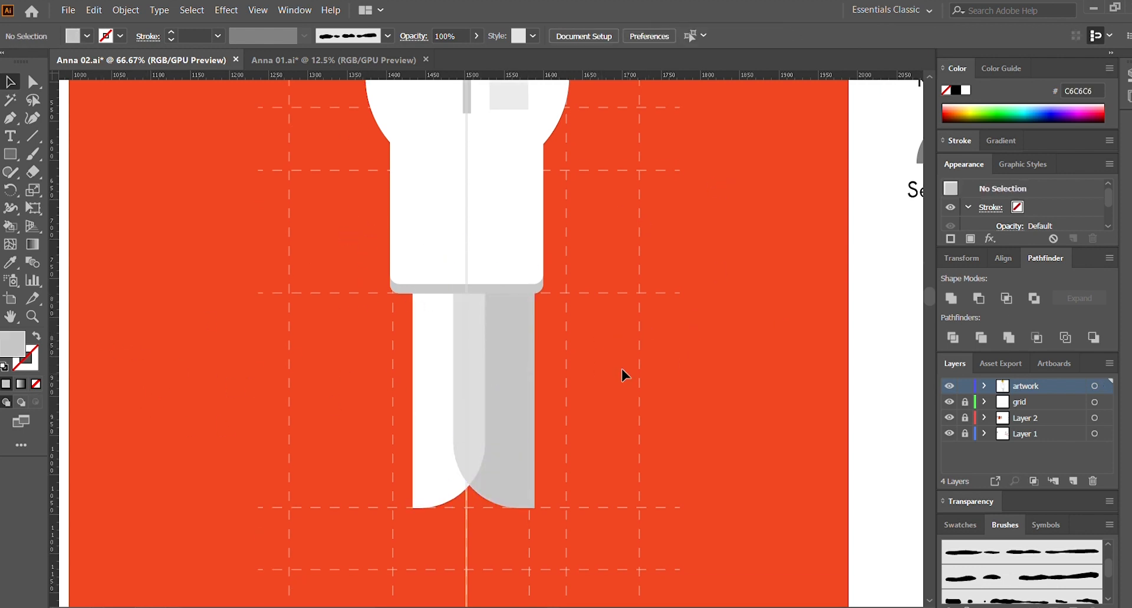
pyautogui.click(541, 276)
pyautogui.click(649, 328)
pyautogui.hotkey('ctrl', '0')
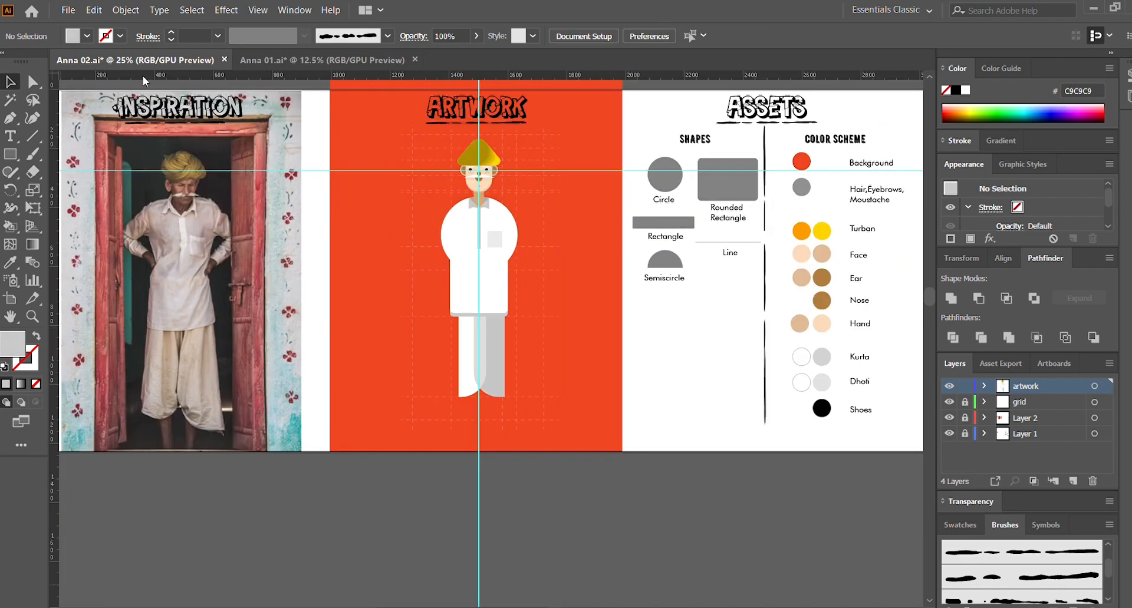
# Step: Draw a 21 × 114 px shin rectangle below the dhoti and duplicate it as a second shin on the other side of the centre guide
pyautogui.hotkey('ctrl', '+')
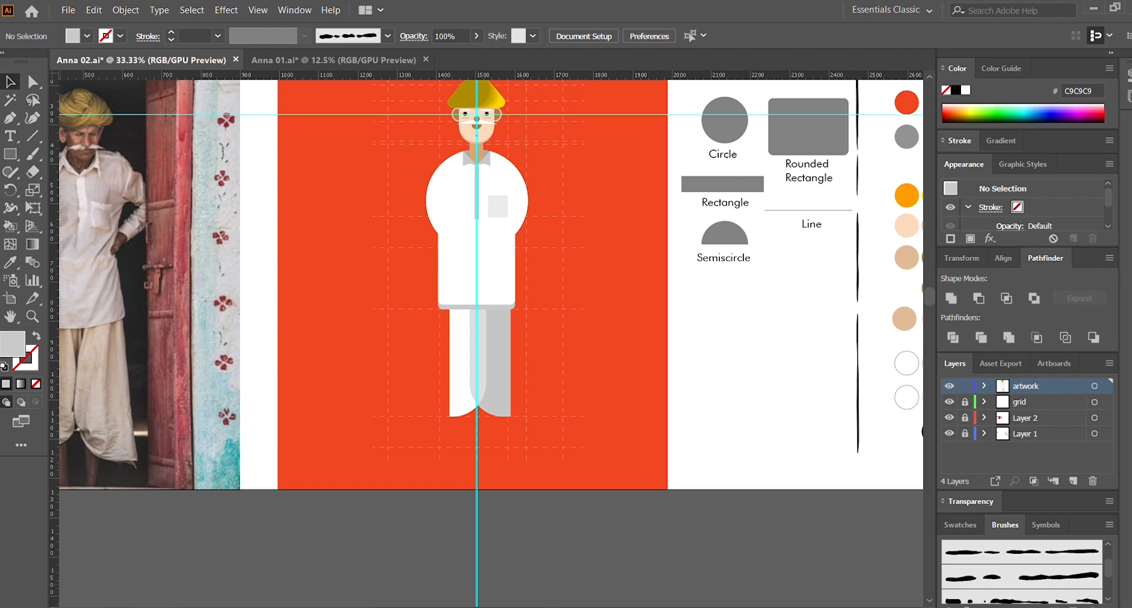
pyautogui.hscroll(-1, 603, 339)
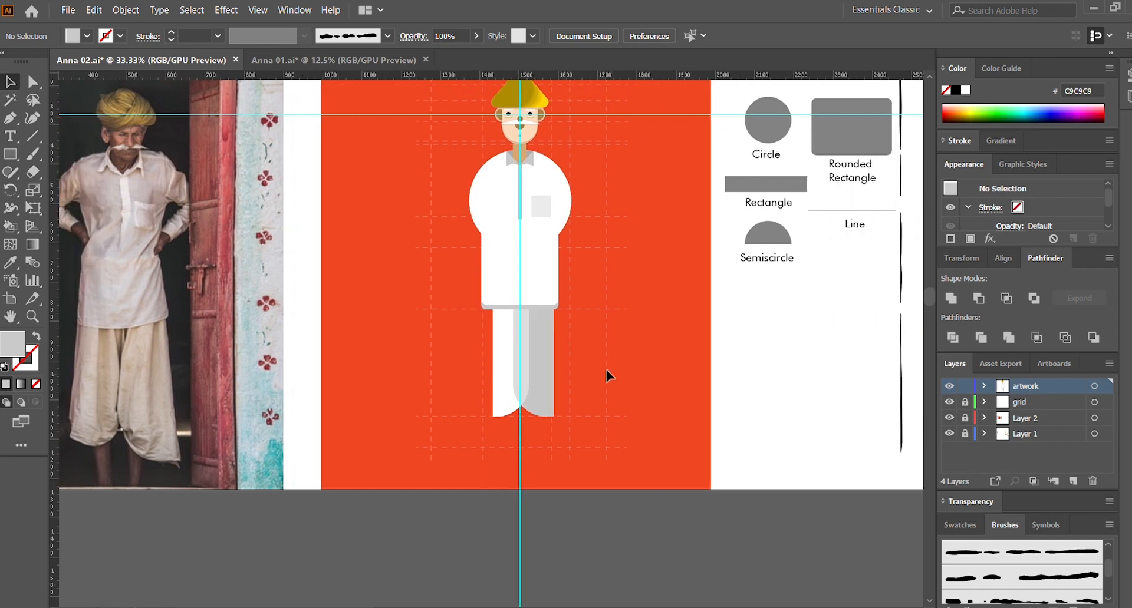
pyautogui.scroll(2, 606, 370)
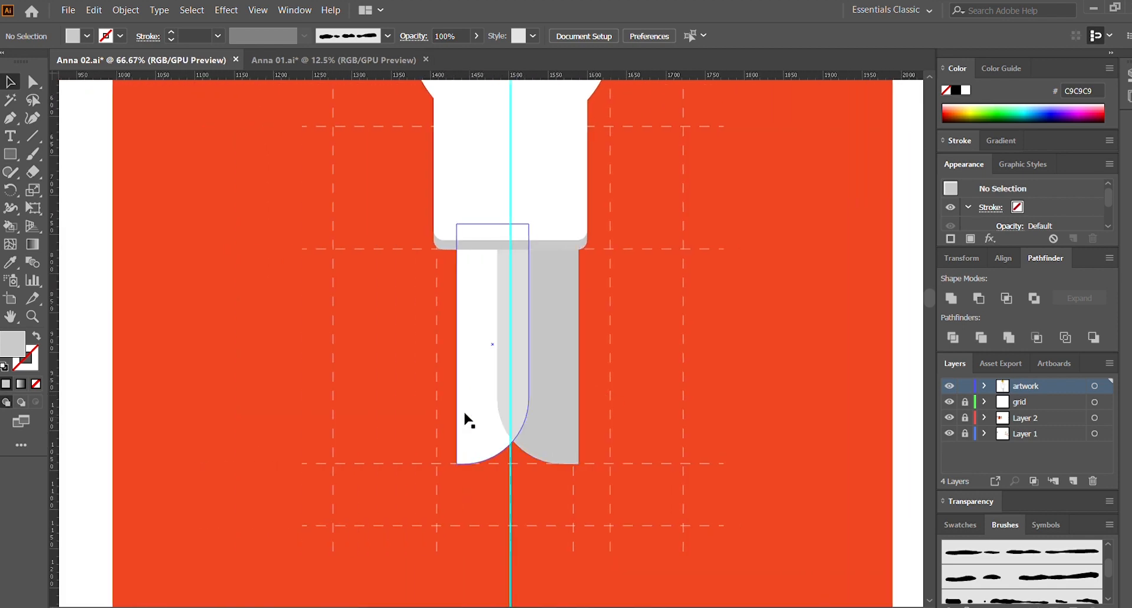
pyautogui.scroll(-1, 469, 419)
pyautogui.hscroll(2, 472, 417)
pyautogui.moveTo(404, 388); pyautogui.dragTo(425, 478)
pyautogui.moveTo(404, 432); pyautogui.dragTo(453, 433)
pyautogui.click(10, 82)
pyautogui.click(124, 260)
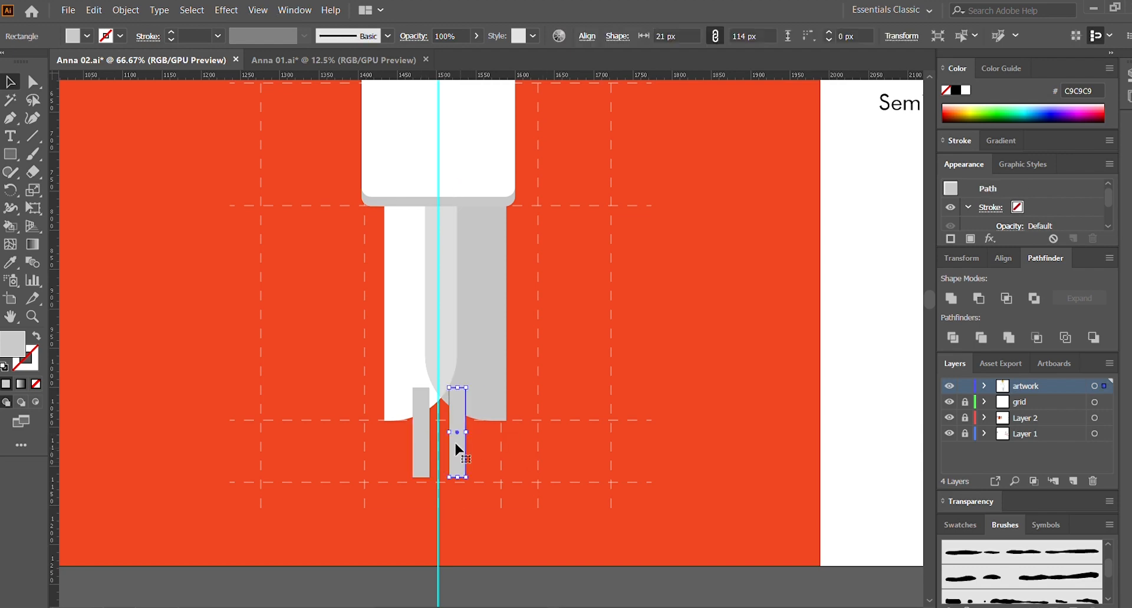
# Step: Fill the right shin with the light Face colour and the left shin with the darker Face colour from the color scheme
pyautogui.click(515, 453)
pyautogui.hotkey('ctrl', '-')
pyautogui.hotkey('ctrl', '-')
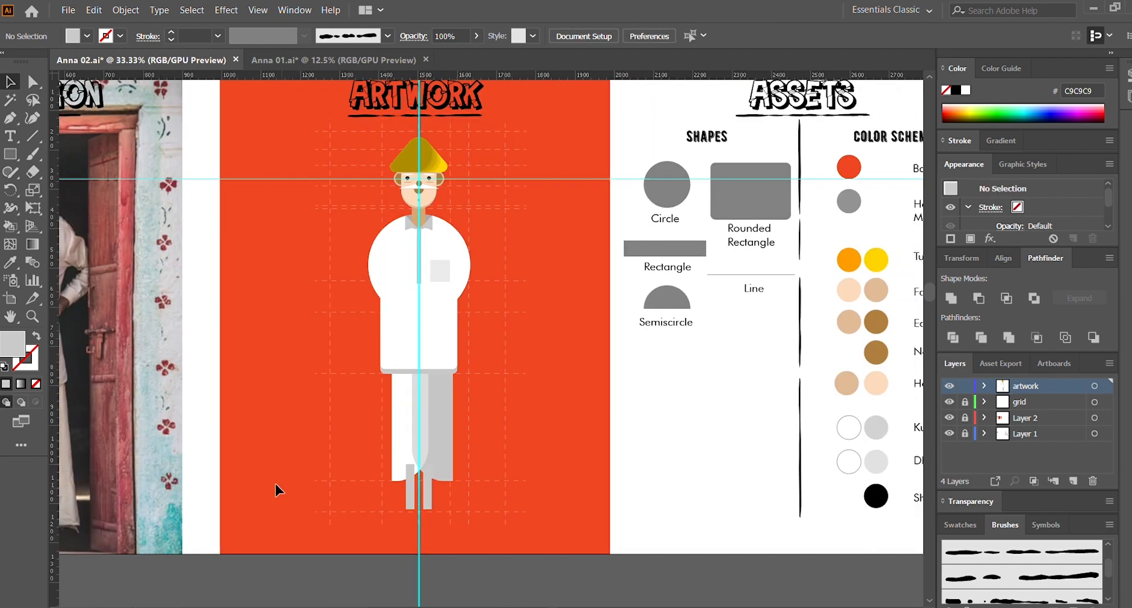
pyautogui.press('i')
pyautogui.click(851, 299)
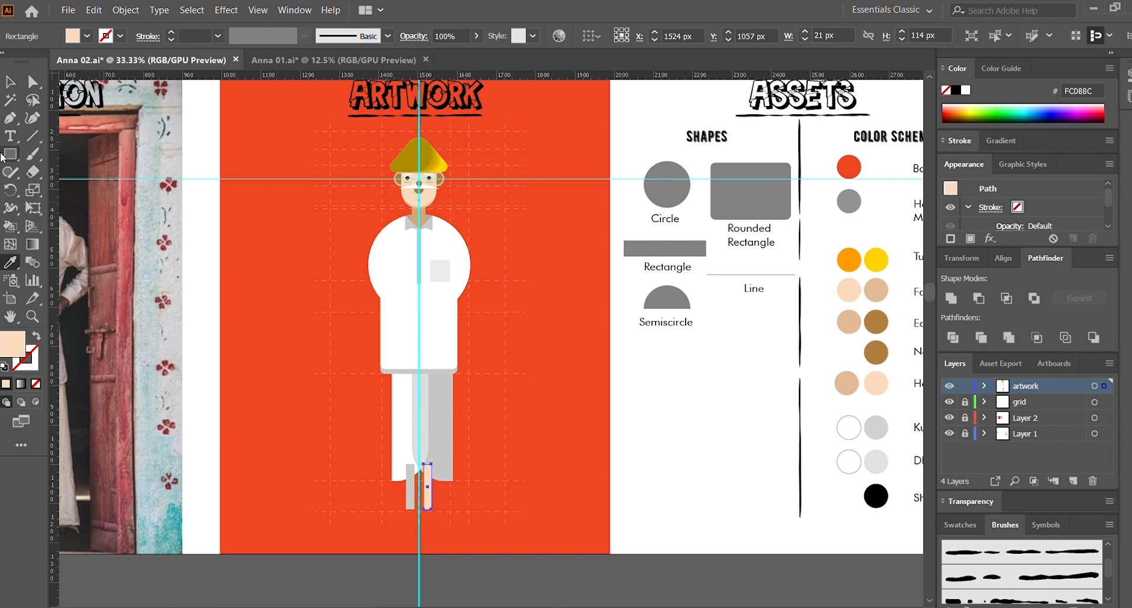
pyautogui.press('v')
pyautogui.click(409, 490)
pyautogui.press('i')
pyautogui.click(876, 300)
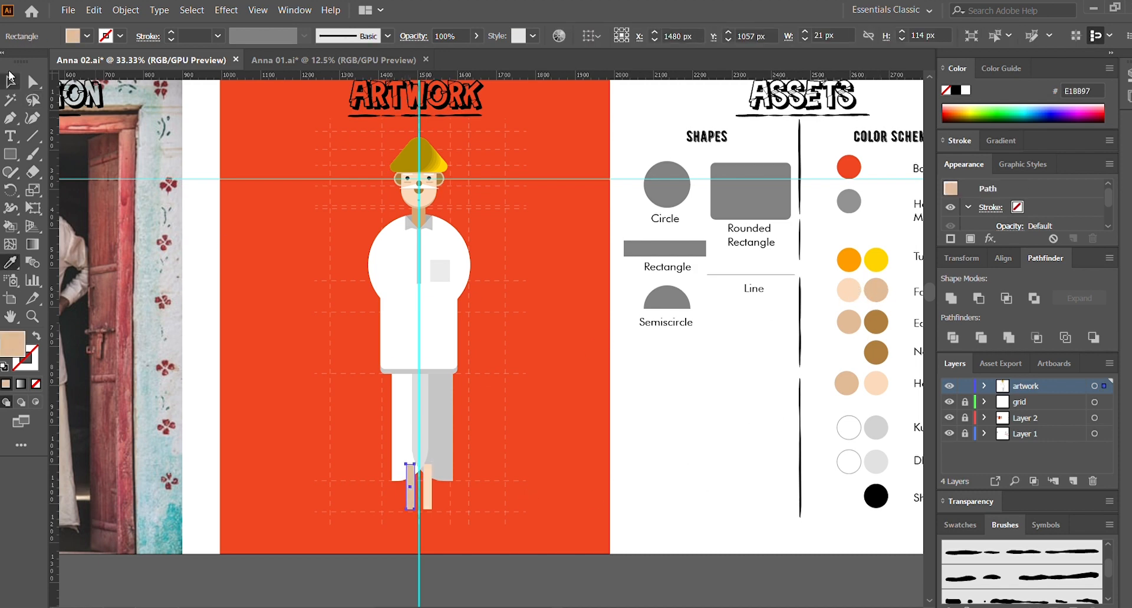
# Step: Send both shins behind the dhoti legs and align the left shin's lower end with the lowest grid line
pyautogui.click(10, 80)
pyautogui.moveTo(435, 512); pyautogui.dragTo(407, 492)
pyautogui.hotkey('ctrl', 'shift', '[')
pyautogui.click(466, 505)
pyautogui.hotkey('ctrl', '+')
pyautogui.hotkey('ctrl', '+')
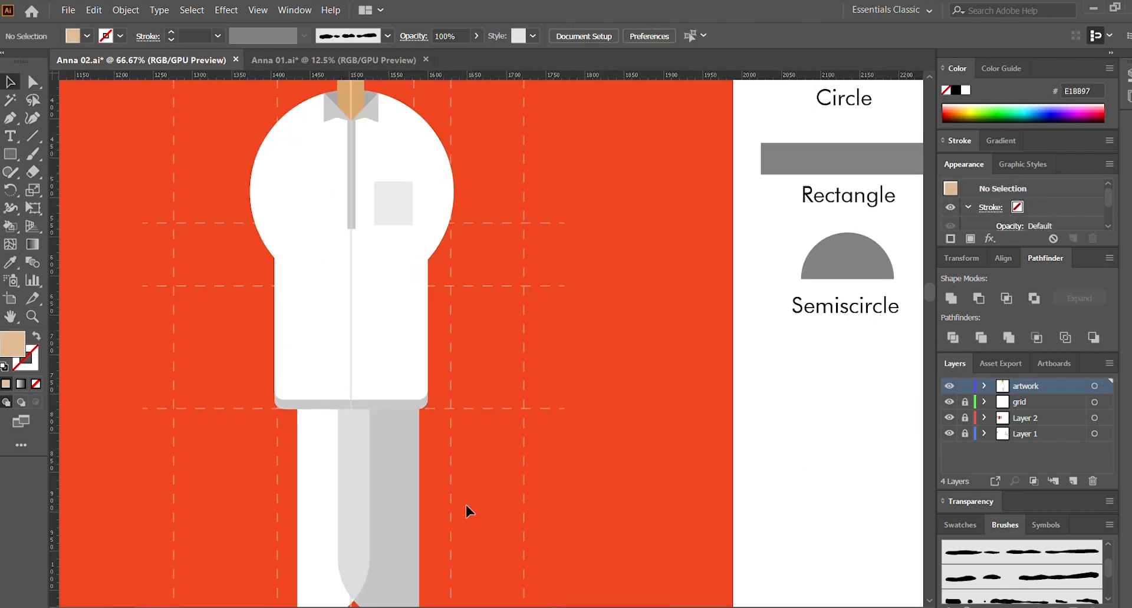
pyautogui.scroll(-5, 466, 505)
pyautogui.click(364, 460)
pyautogui.click(329, 462)
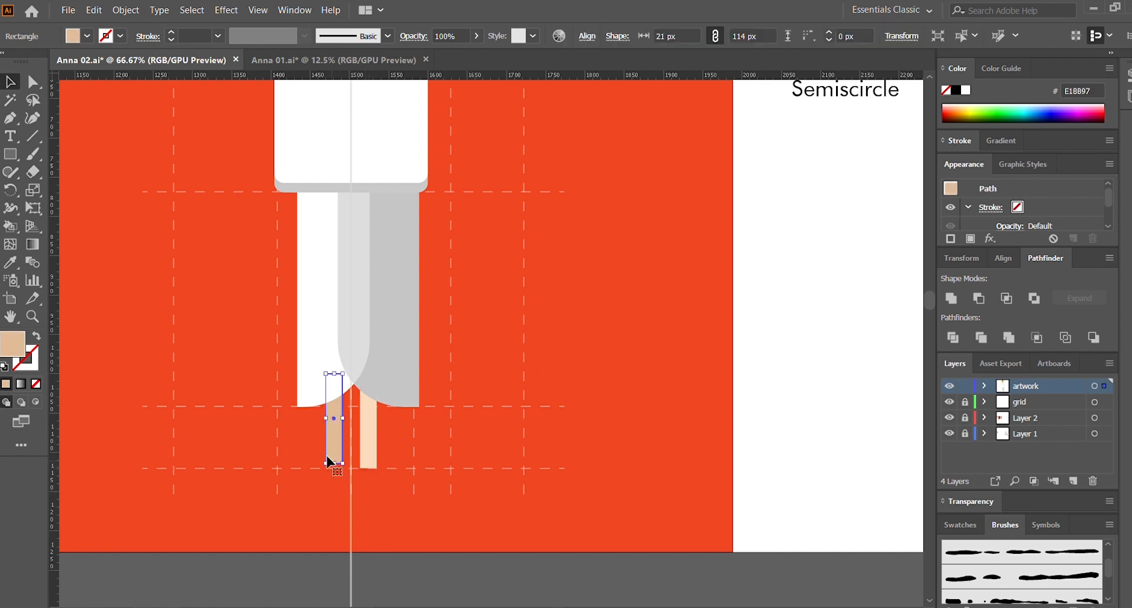
pyautogui.moveTo(336, 466); pyautogui.dragTo(336, 469)
pyautogui.click(406, 495)
# Step: Draw a 65 px circle beside the shins and cut it down to a closed upper semicircle 32.5 px high
pyautogui.scroll(5, 406, 495)
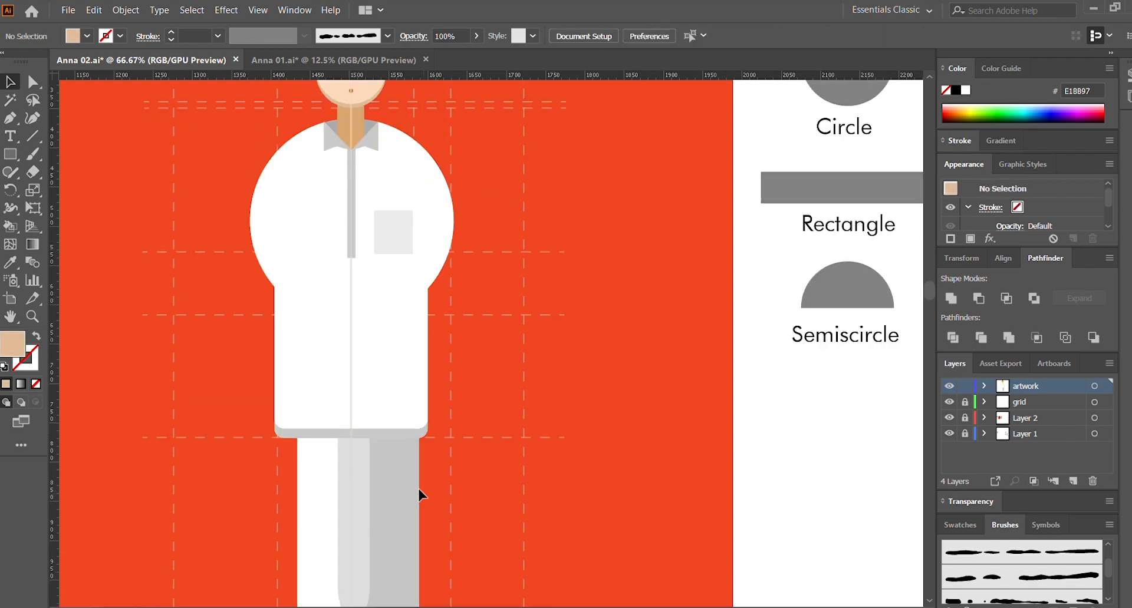
pyautogui.scroll(-6, 418, 487)
pyautogui.press('l')
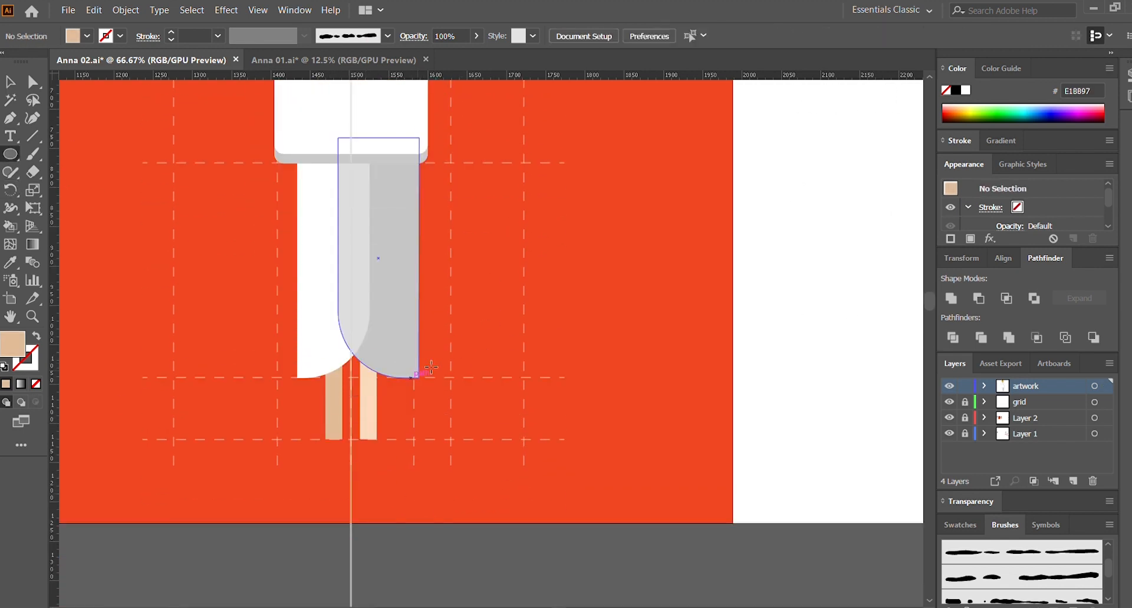
pyautogui.moveTo(448, 375); pyautogui.dragTo(494, 426)
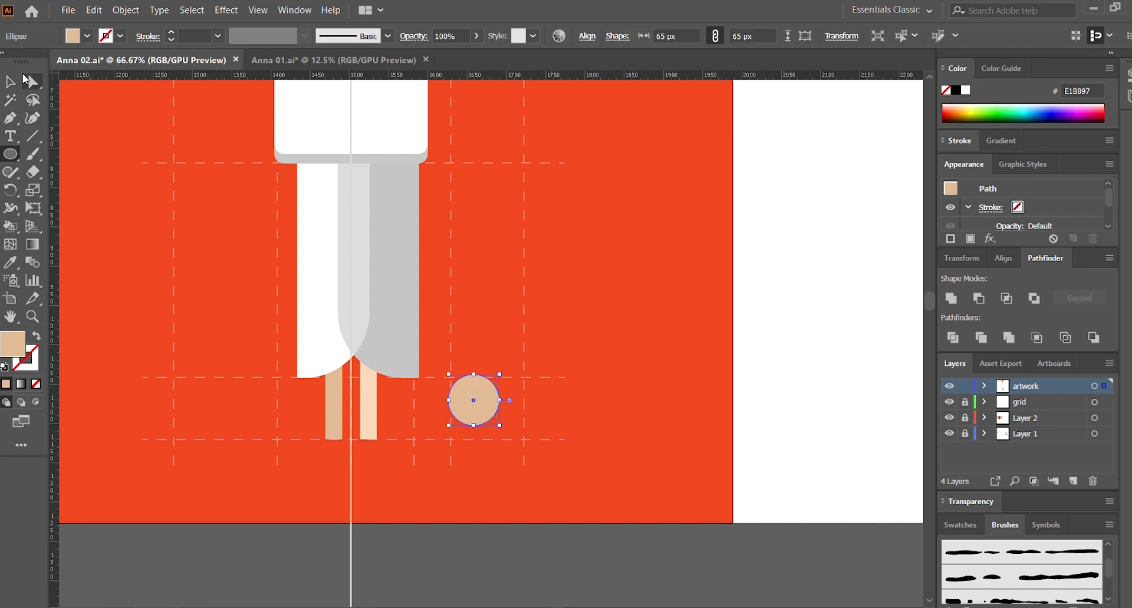
pyautogui.click(32, 81)
pyautogui.click(473, 425)
pyautogui.press('Delete')
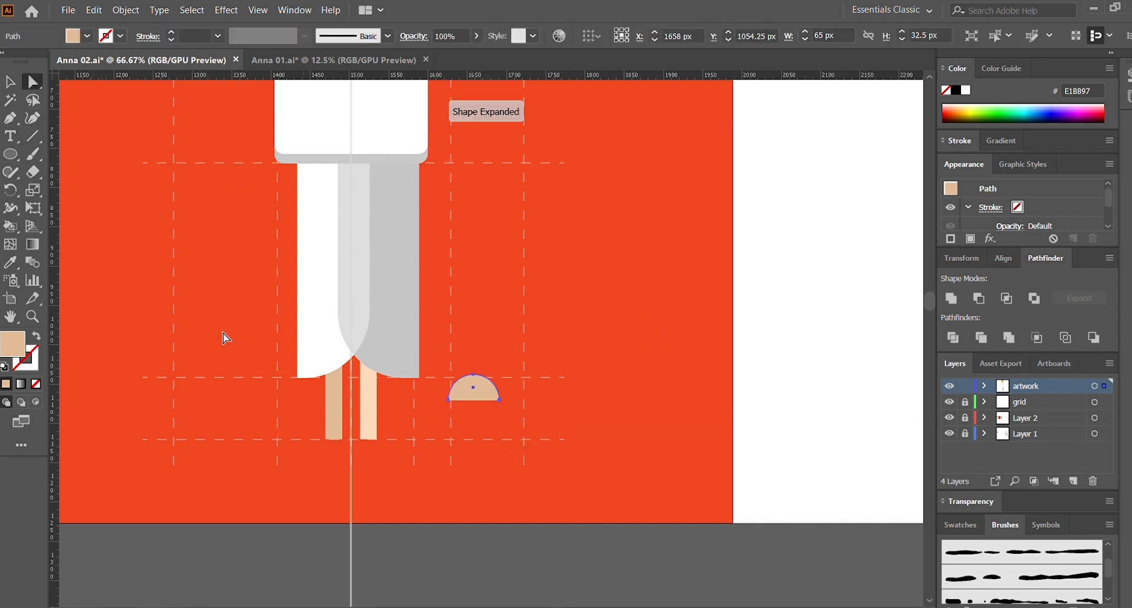
pyautogui.click(11, 115)
pyautogui.click(448, 400)
pyautogui.click(498, 400)
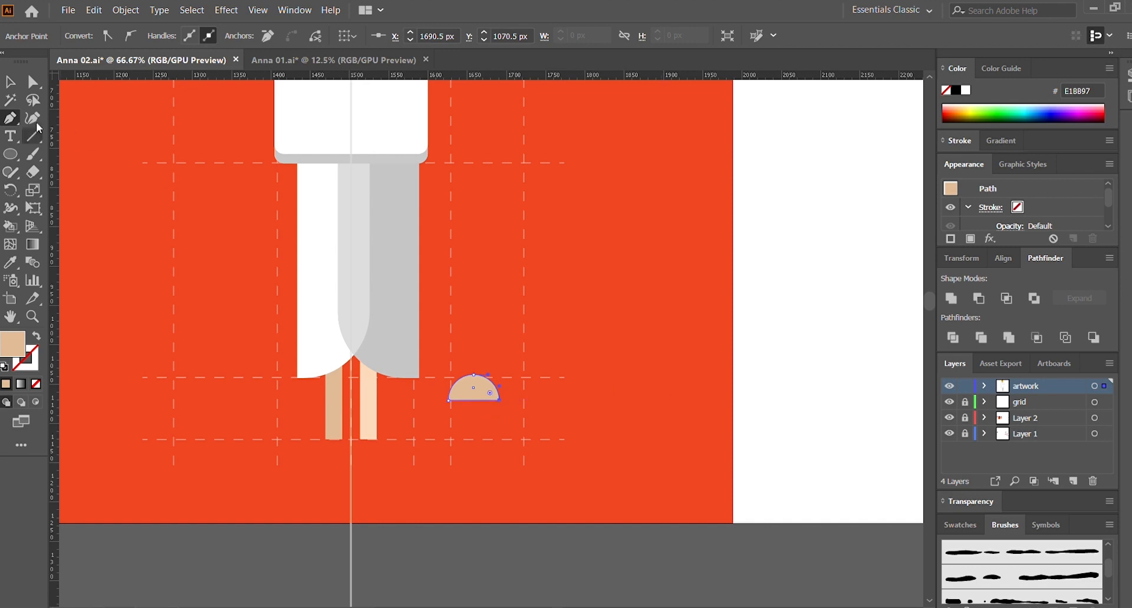
# Step: Place the semicircle as a shoe at the foot of the right shin and fill it with the Shoes black (#000000)
pyautogui.press('v')
pyautogui.moveTo(487, 397); pyautogui.dragTo(405, 437)
pyautogui.scroll(3, 496, 411)
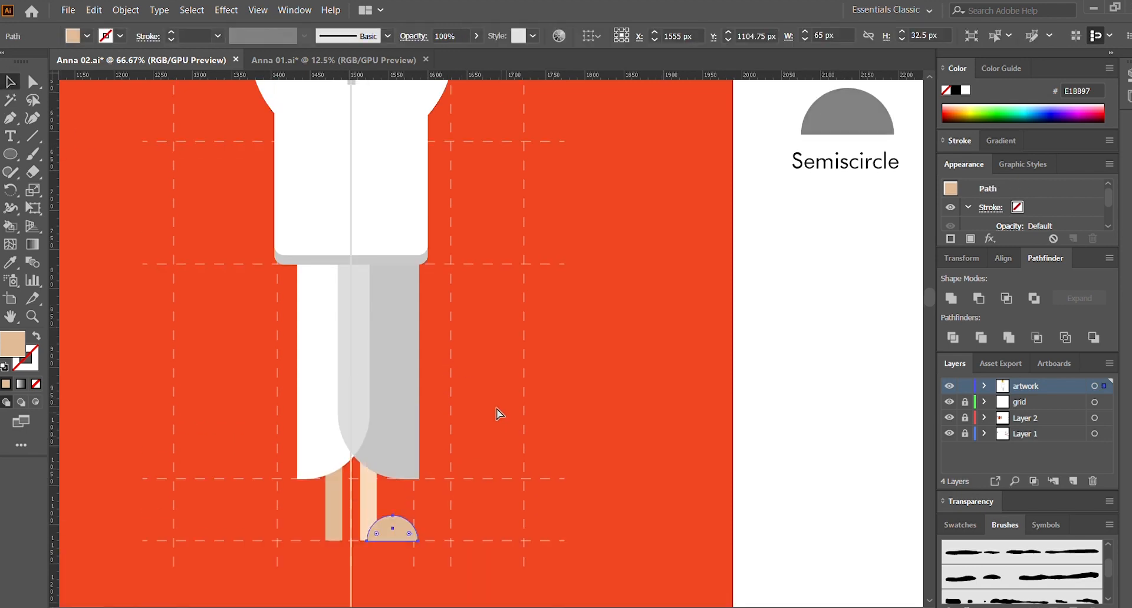
pyautogui.hotkey('ctrl', '-')
pyautogui.hotkey('ctrl', '-')
pyautogui.press('i')
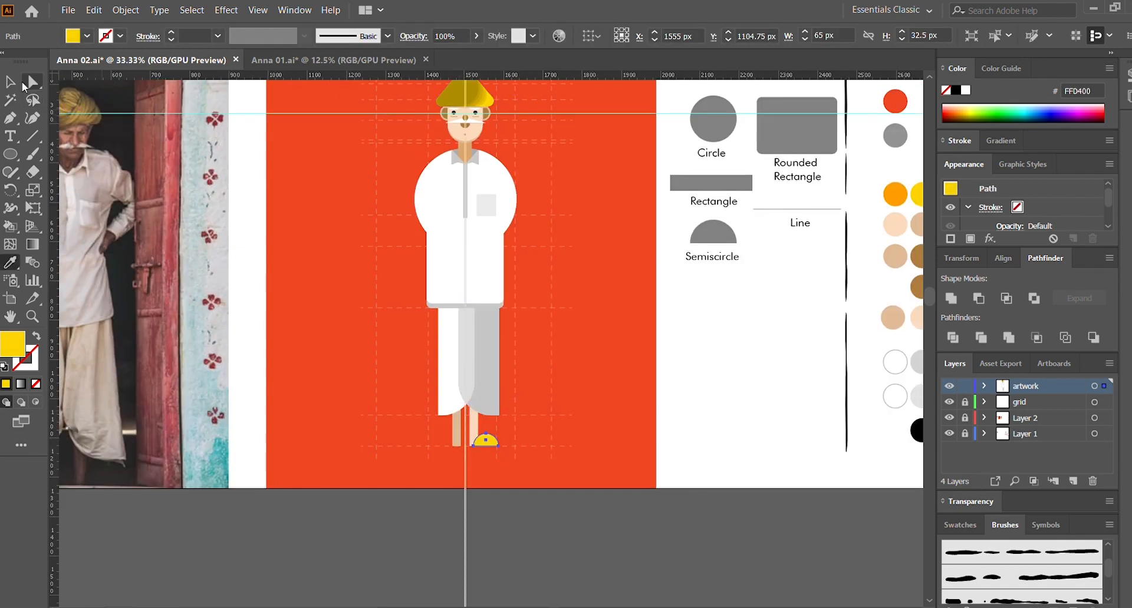
pyautogui.click(22, 87)
pyautogui.hscroll(2, 531, 439)
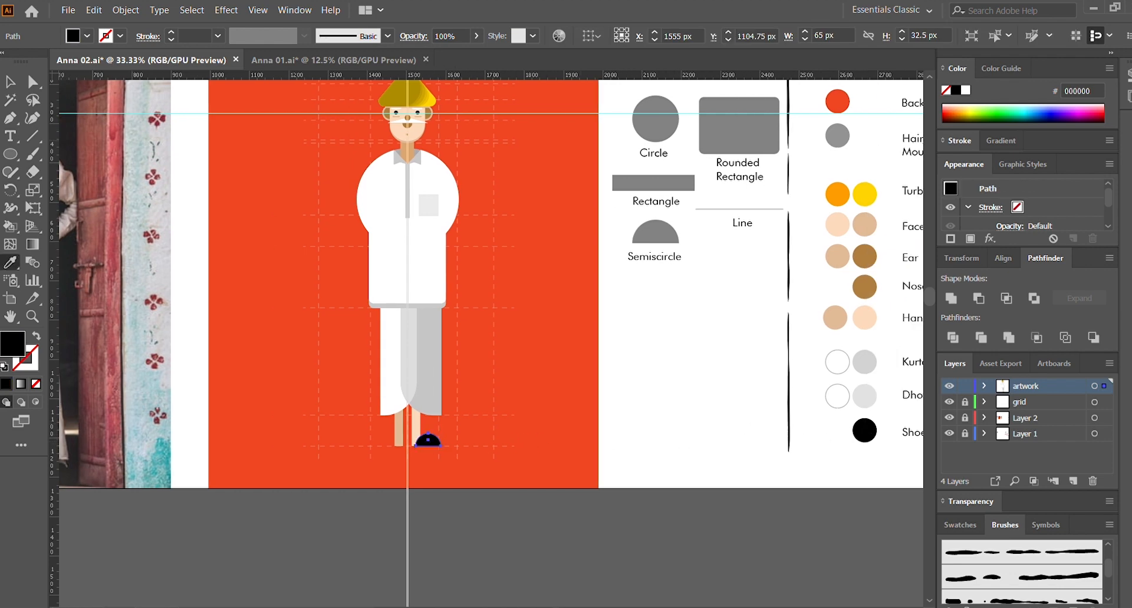
pyautogui.click(512, 365)
# Step: Duplicate the black shoe to the foot of the left shin
pyautogui.scroll(2, 350, 430)
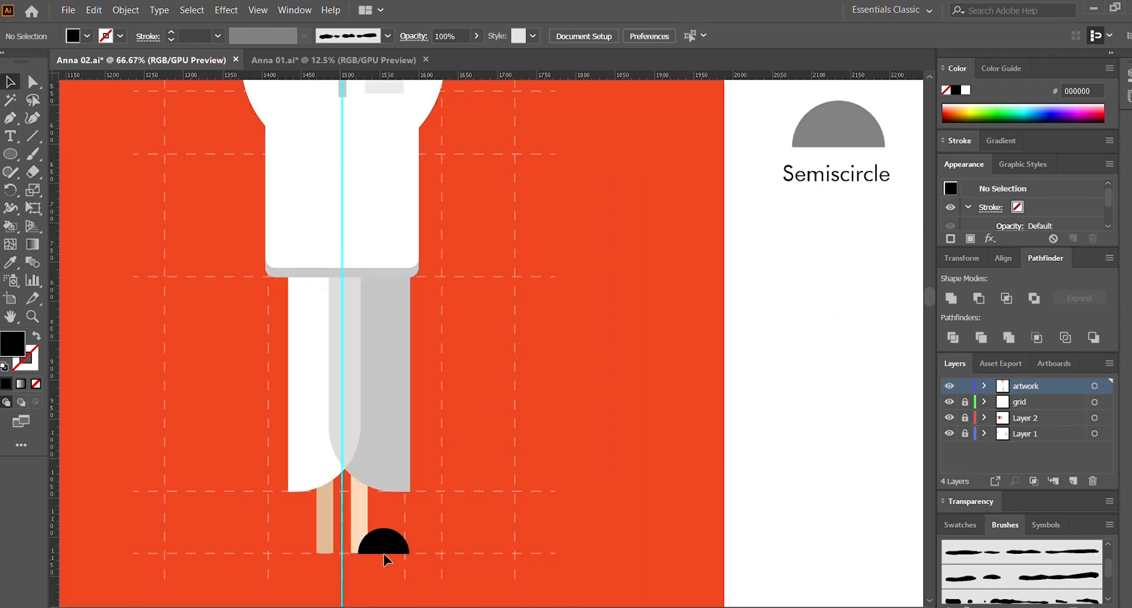
pyautogui.moveTo(384, 554); pyautogui.dragTo(306, 553)
pyautogui.click(564, 493)
pyautogui.scroll(-2, 563, 493)
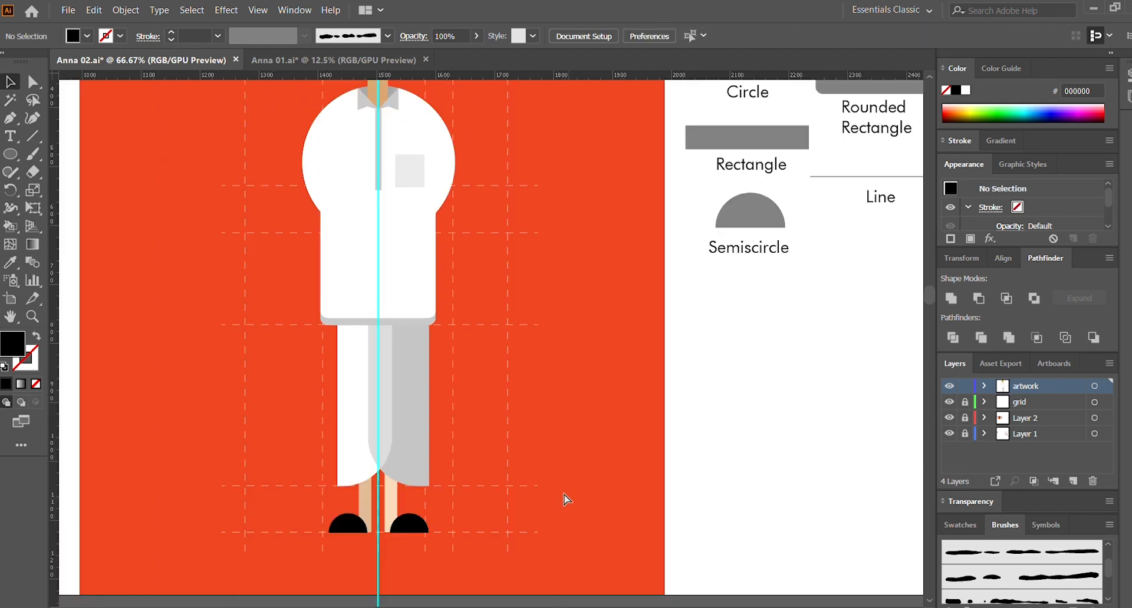
# Step: Draw a 68 × 243 px rounded rectangle beside the shirt, round its ends fully and fill it with the shirt's white (#FFFFFF)
pyautogui.hscroll(-2, 578, 492)
pyautogui.scroll(2, 625, 460)
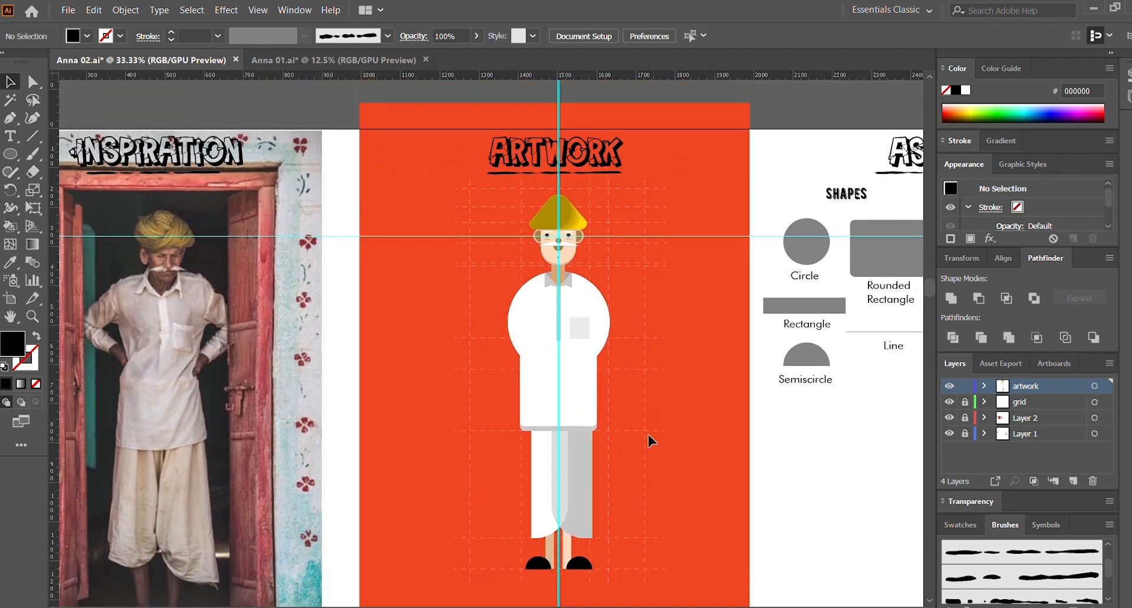
pyautogui.hscroll(3, 632, 402)
pyautogui.hscroll(-3, 546, 412)
pyautogui.scroll(2, 579, 383)
pyautogui.hscroll(2, 579, 383)
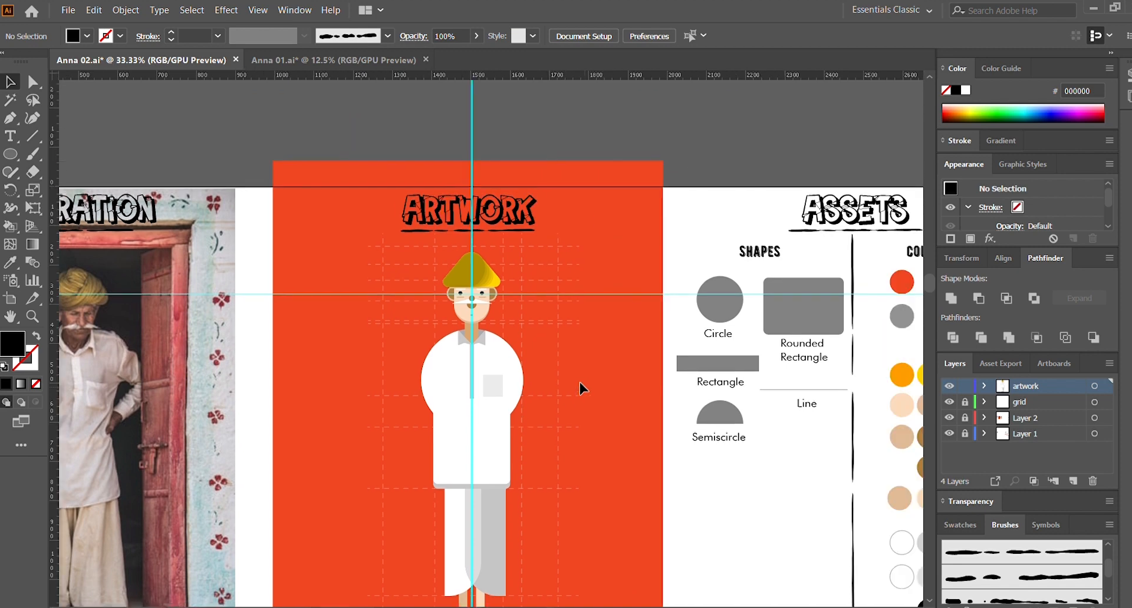
pyautogui.hotkey('ctrl', '=')
pyautogui.hotkey('ctrl', '=')
pyautogui.hotkey('ctrl', '=')
pyautogui.hscroll(4, 571, 386)
pyautogui.scroll(-3, 571, 386)
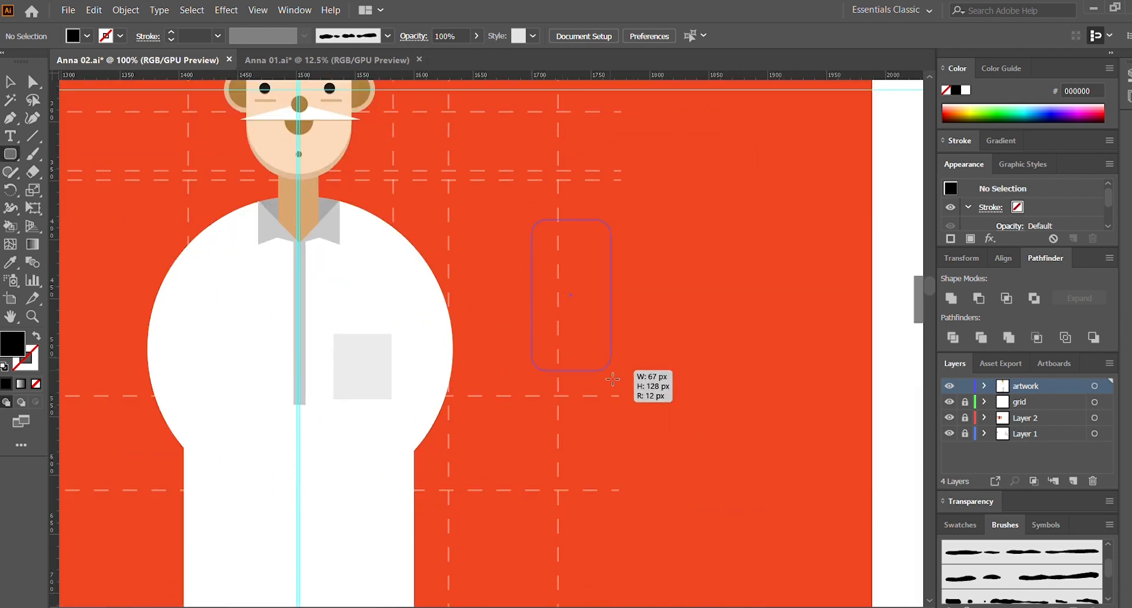
pyautogui.moveTo(613, 379); pyautogui.dragTo(612, 506)
pyautogui.moveTo(599, 246); pyautogui.dragTo(561, 296)
pyautogui.press('i')
pyautogui.click(425, 301)
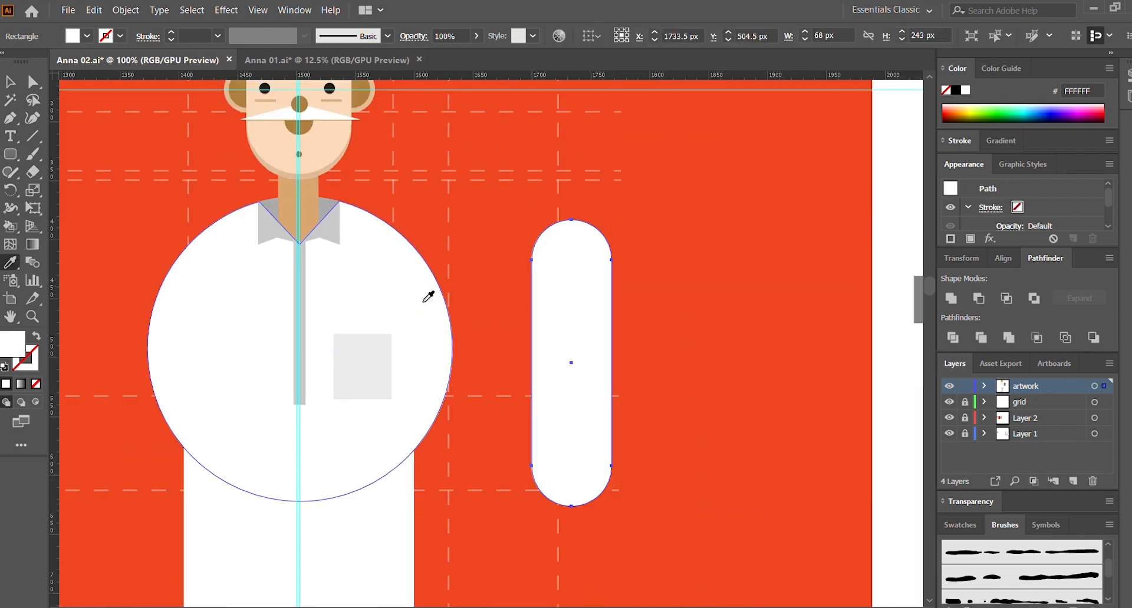
# Step: Rotate the white capsule diagonally and position it as an arm extending from the shirt's right shoulder
pyautogui.press('v')
pyautogui.click(677, 242)
pyautogui.moveTo(603, 429); pyautogui.dragTo(571, 380)
pyautogui.moveTo(581, 463); pyautogui.dragTo(663, 383)
pyautogui.moveTo(566, 347); pyautogui.dragTo(493, 374)
pyautogui.click(361, 355)
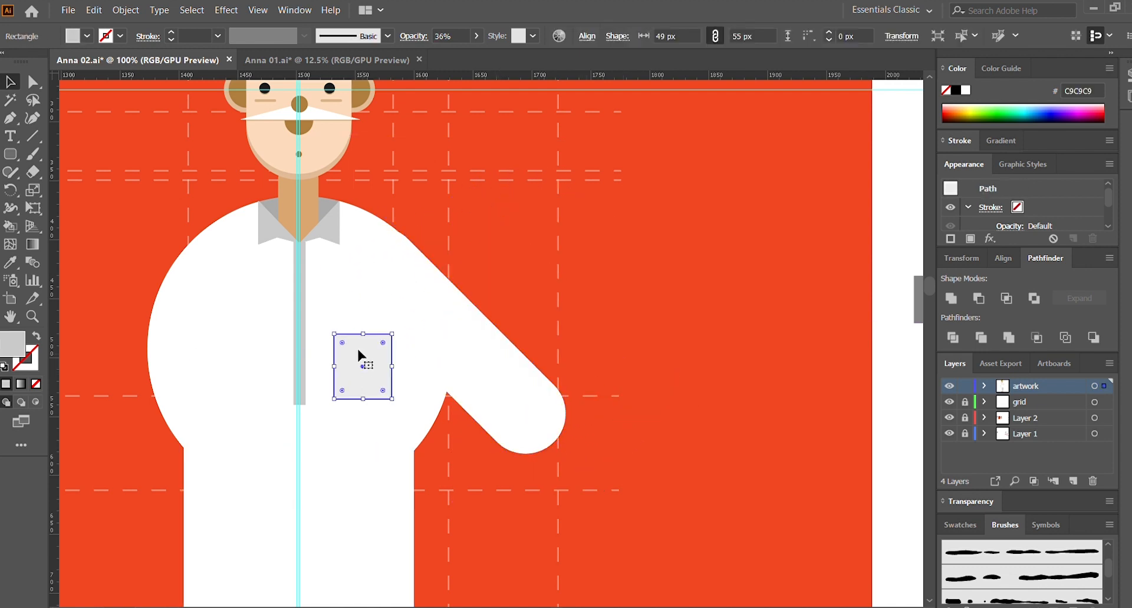
pyautogui.click(557, 279)
pyautogui.click(531, 373)
pyautogui.moveTo(587, 413); pyautogui.dragTo(589, 396)
pyautogui.moveTo(490, 402); pyautogui.dragTo(504, 394)
pyautogui.click(603, 348)
# Step: Try adjusting the right arm, and delete it
pyautogui.scroll(-1, 605, 352)
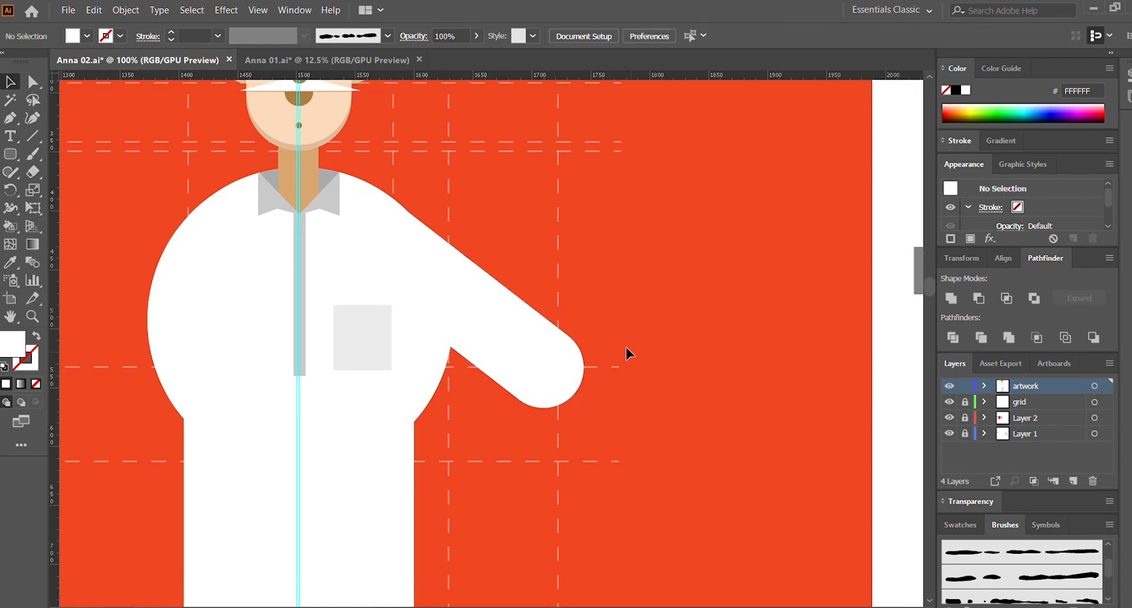
pyautogui.hotkey('ctrl', '-')
pyautogui.hotkey('ctrl', '-')
pyautogui.hotkey('ctrl', '+')
pyautogui.click(658, 375)
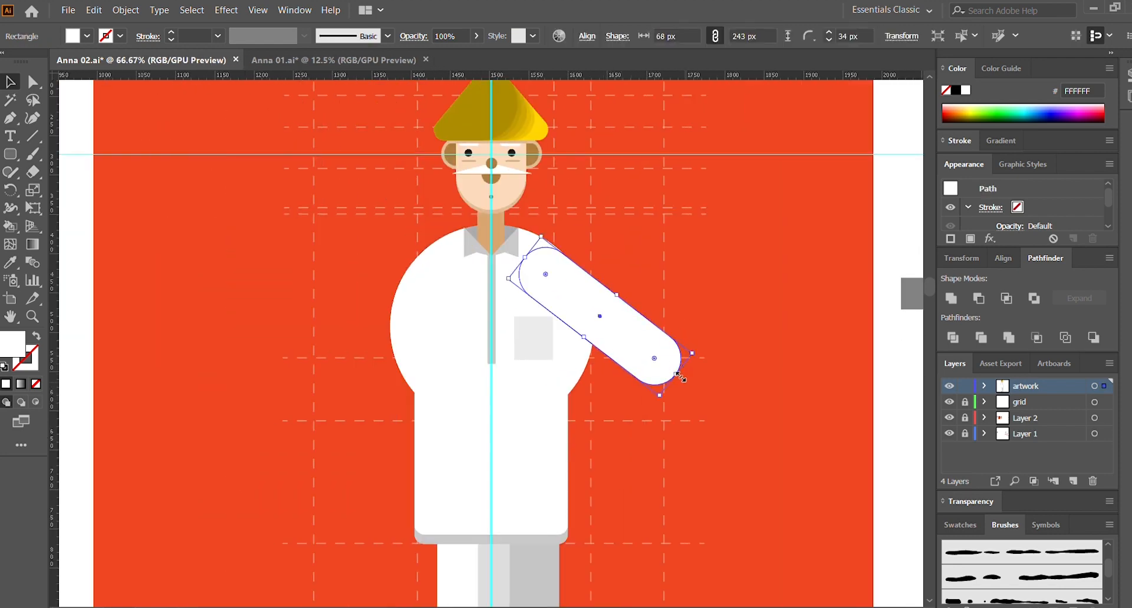
pyautogui.moveTo(662, 370)
pyautogui.mouseDown()
pyautogui.moveTo(679, 349)
pyautogui.moveTo(631, 384)
pyautogui.moveTo(678, 368)
pyautogui.mouseUp()
pyautogui.press('Delete')
# Step: Redraw the arm as a diagonal white capsule on the right shoulder and enlarge it to about 64 × 212 px
pyautogui.click(11, 155)
pyautogui.click(13, 82)
pyautogui.hotkey('ctrl', 'shift', 'a')
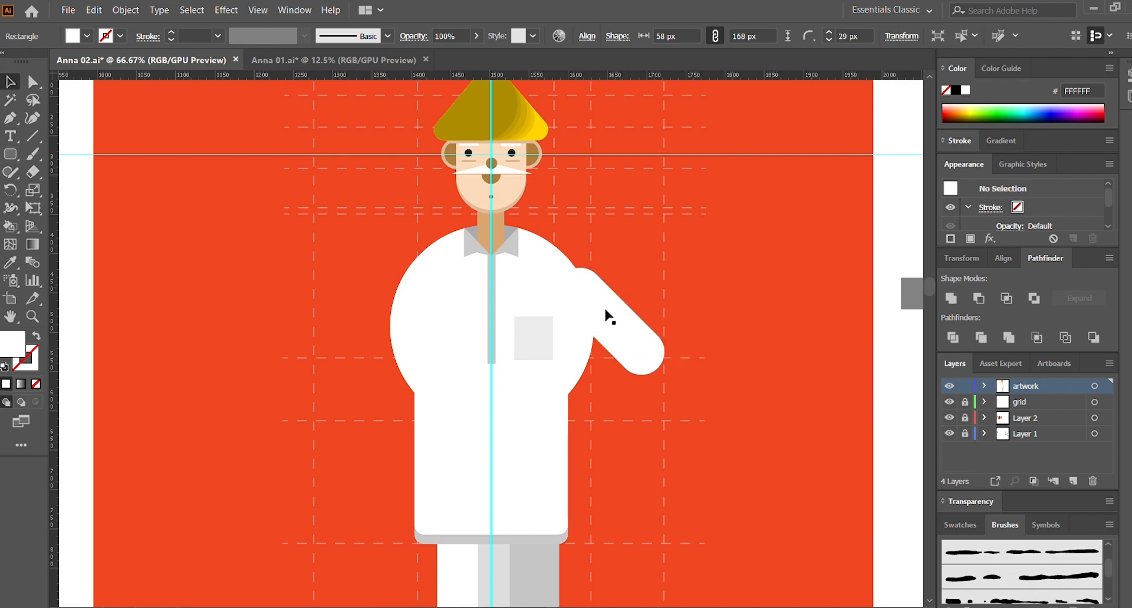
pyautogui.moveTo(609, 316); pyautogui.dragTo(580, 301)
pyautogui.click(691, 299)
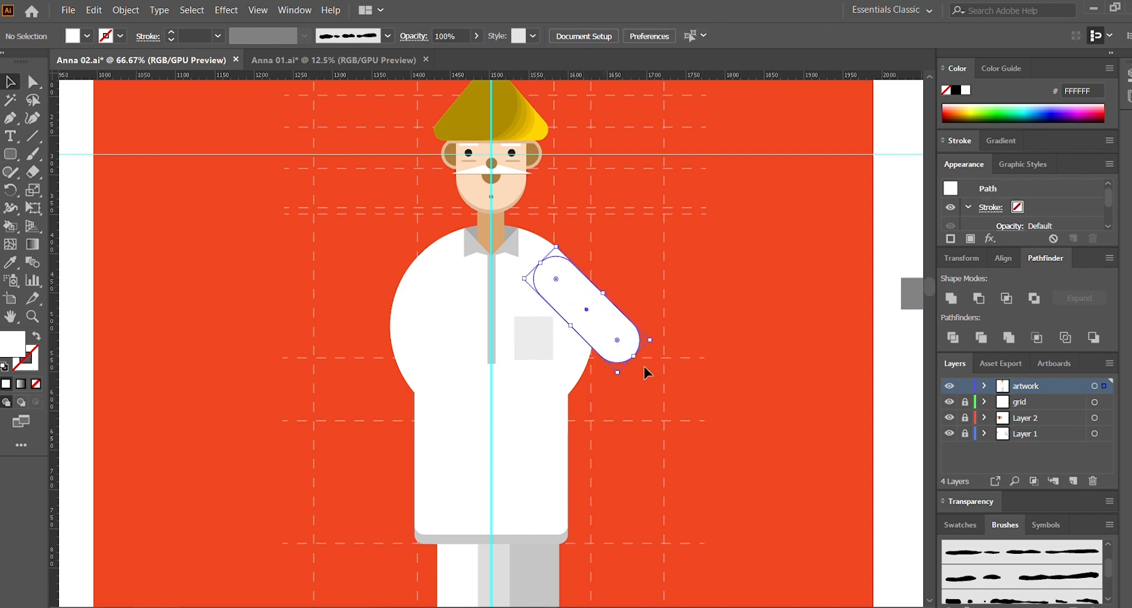
pyautogui.moveTo(635, 356); pyautogui.dragTo(659, 381)
# Step: Duplicate the right arm as a mirrored copy and position it on the shirt's left shoulder
pyautogui.moveTo(630, 349); pyautogui.dragTo(446, 361)
pyautogui.click(649, 303)
pyautogui.click(711, 304)
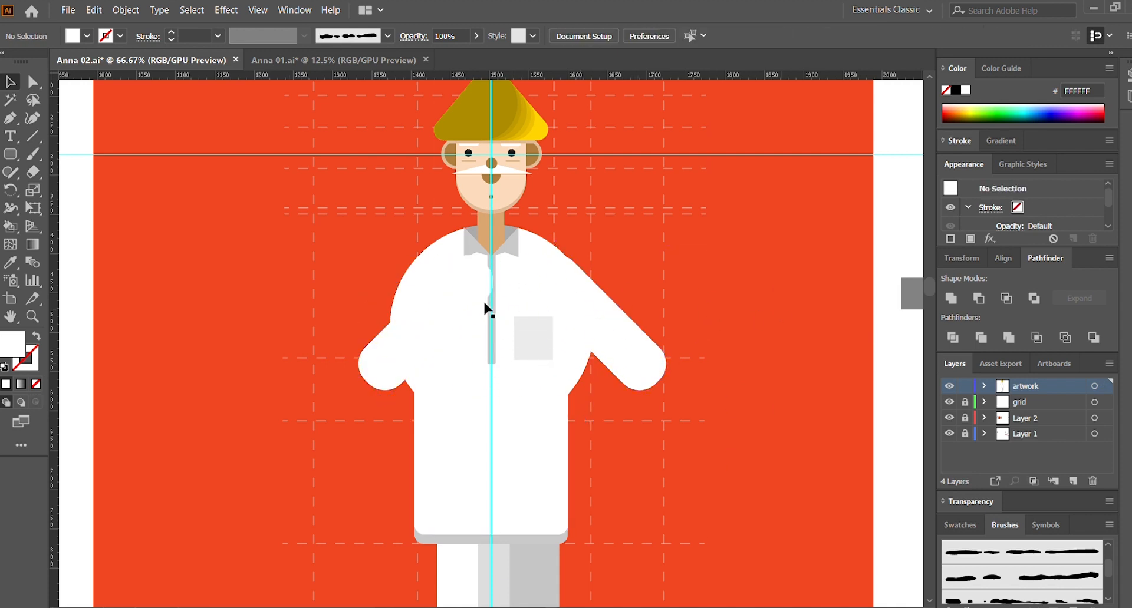
pyautogui.moveTo(450, 294); pyautogui.dragTo(409, 294)
pyautogui.click(686, 254)
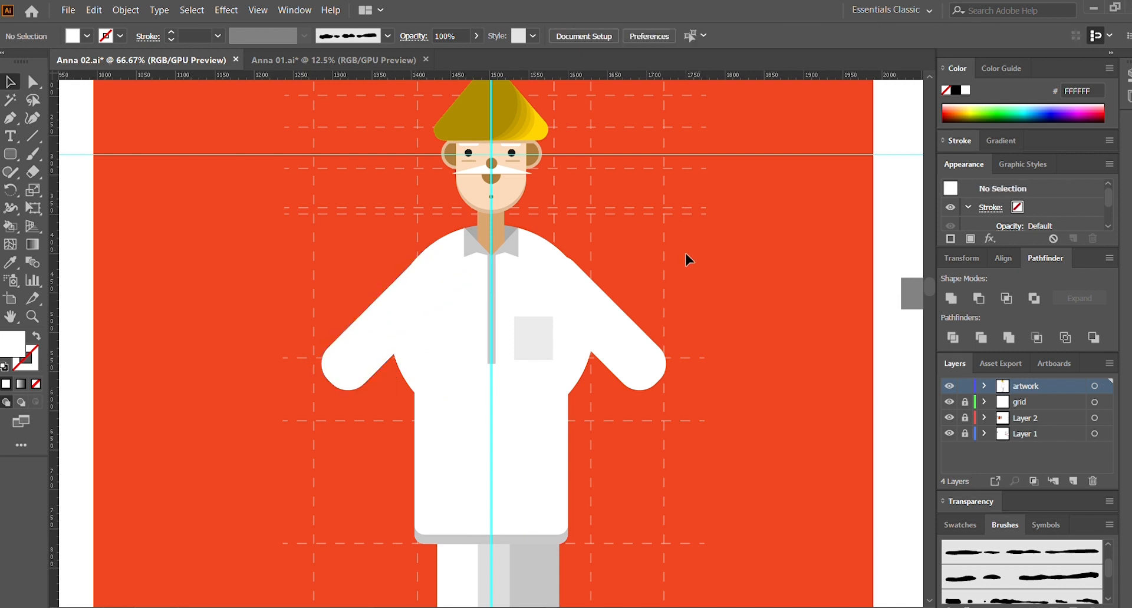
# Step: Add a horizontal guide level with the arms' upper ends and align the right arm with it
pyautogui.click(394, 321)
pyautogui.click(710, 221)
pyautogui.click(594, 311)
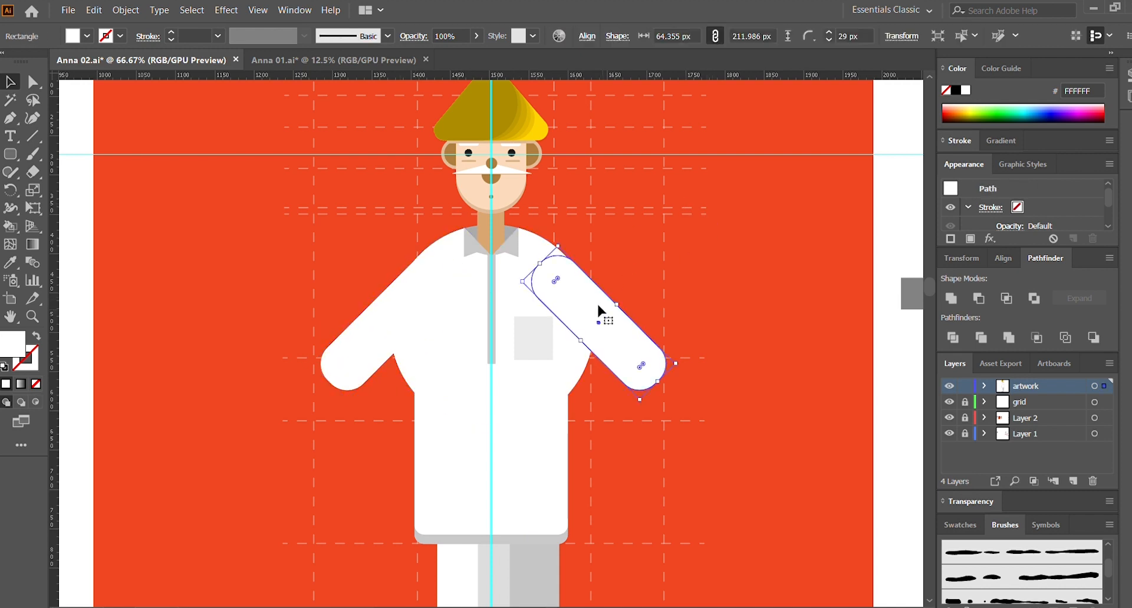
pyautogui.click(450, 284)
pyautogui.moveTo(667, 228); pyautogui.dragTo(688, 250)
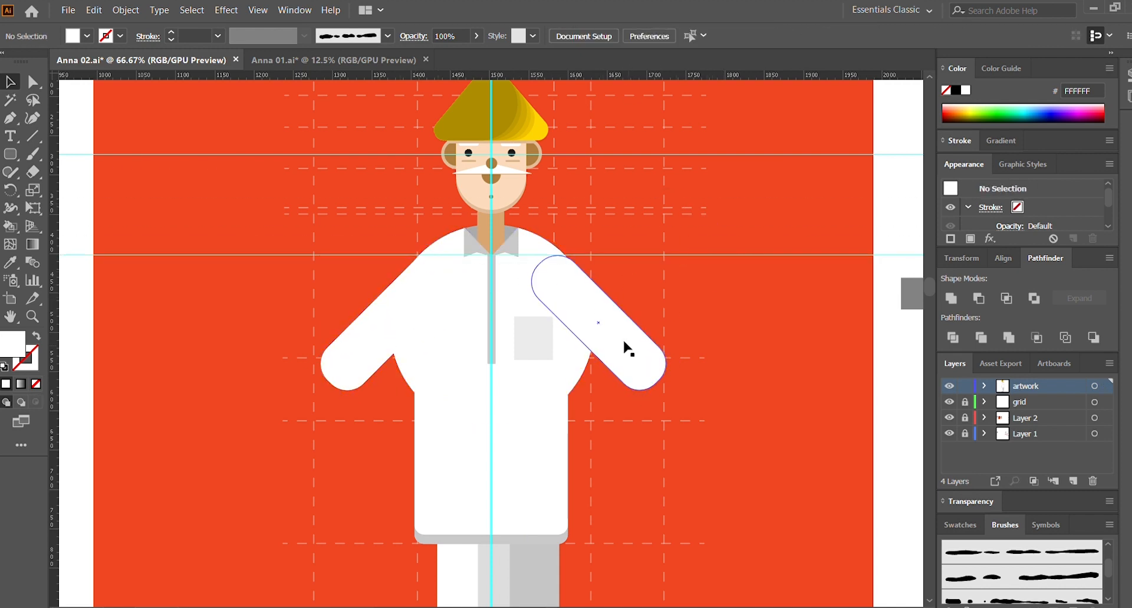
pyautogui.click(625, 339)
pyautogui.click(708, 319)
pyautogui.scroll(-1, 732, 306)
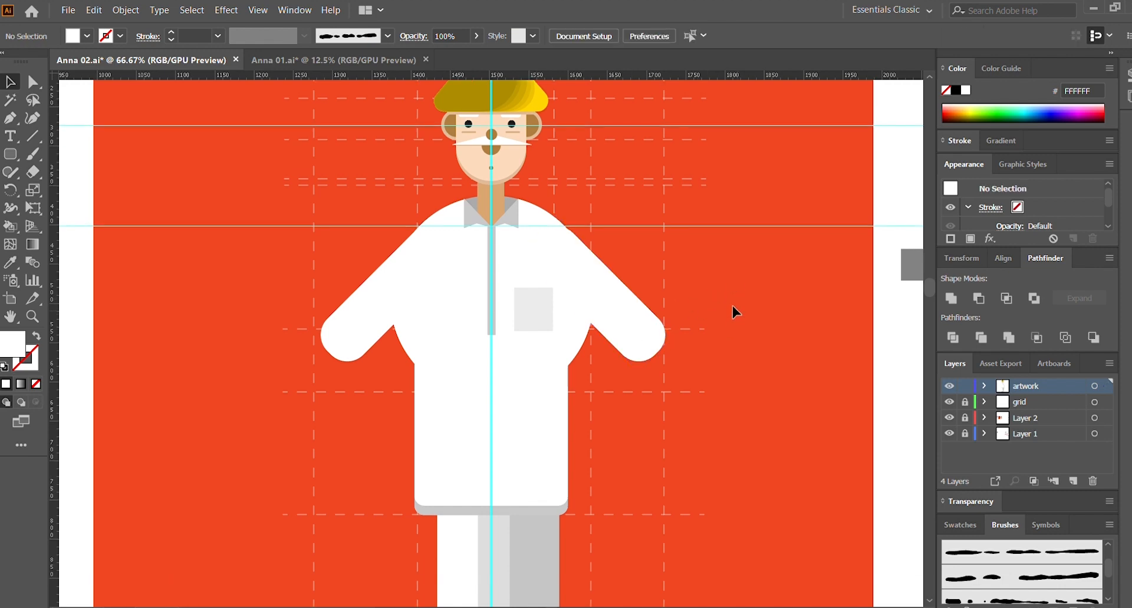
pyautogui.hotkey('ctrl', '-')
pyautogui.hotkey('ctrl', '-')
pyautogui.hotkey('ctrl', '-')
pyautogui.hotkey('ctrl', '+')
pyautogui.hotkey('ctrl', '+')
pyautogui.hotkey('ctrl', '+')
pyautogui.hotkey('ctrl', '+')
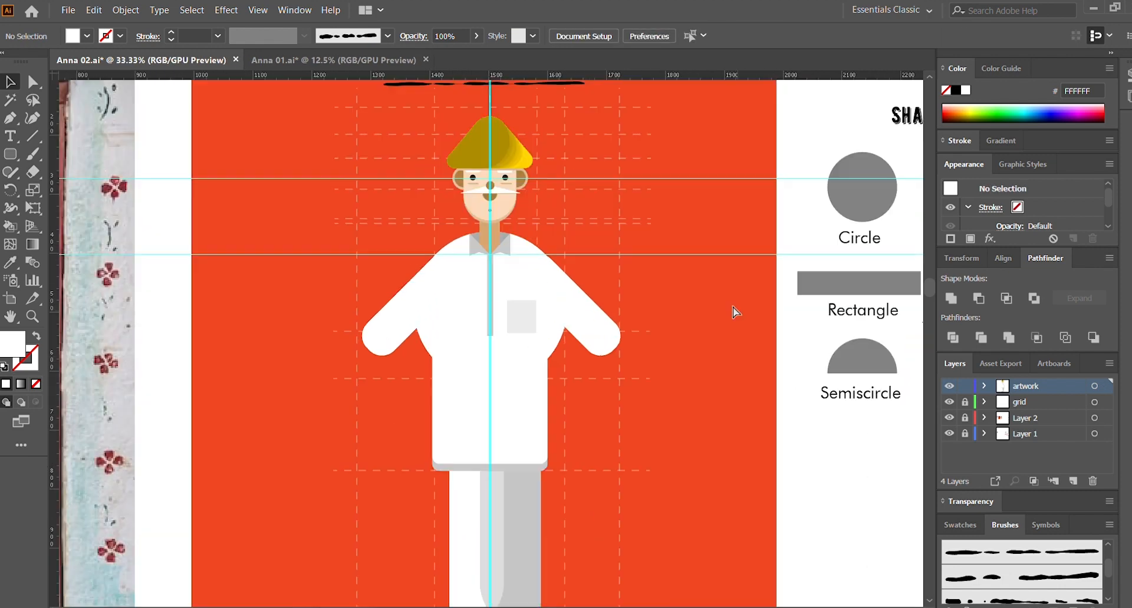
pyautogui.scroll(-2, 720, 313)
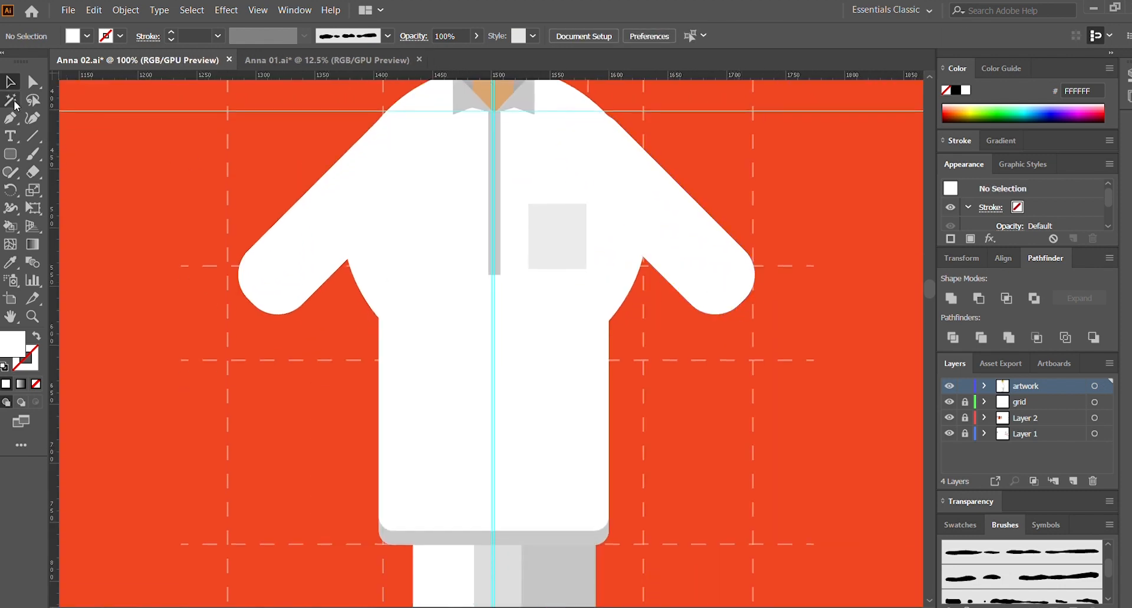
# Step: Draw a white capsule of 36 × 138 px beside the figure and rotate it diagonally
pyautogui.moveTo(814, 317)
pyautogui.mouseDown()
pyautogui.moveTo(859, 506)
pyautogui.moveTo(856, 480)
pyautogui.mouseUp()
pyautogui.moveTo(859, 313); pyautogui.dragTo(905, 356)
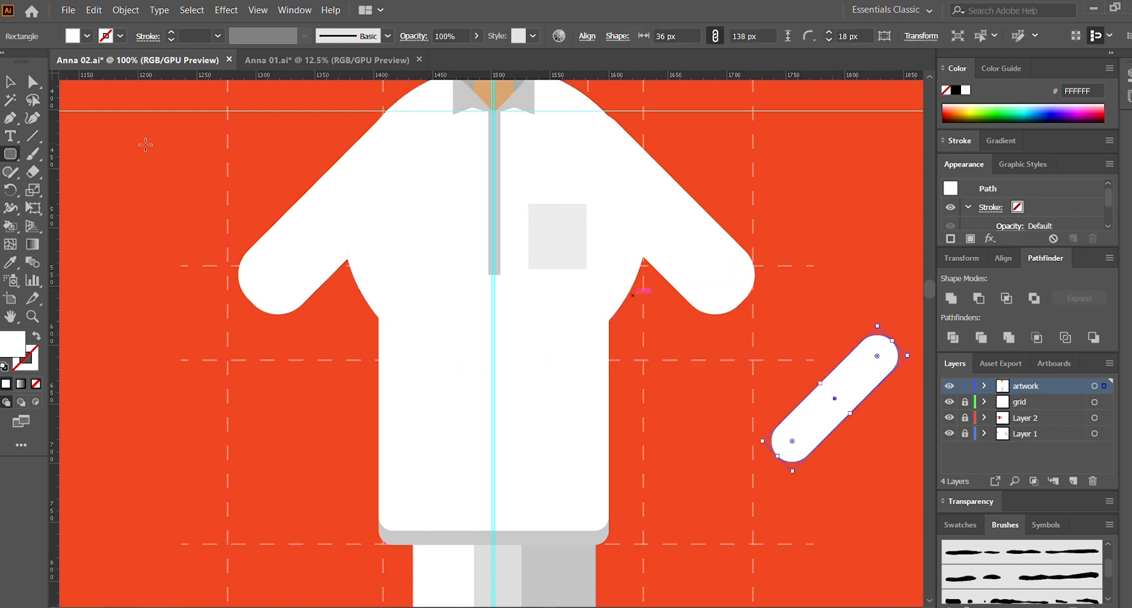
pyautogui.press('v')
# Step: Place the diagonal capsule as a forearm on the right arm and a mirrored copy on the left arm
pyautogui.moveTo(833, 406); pyautogui.dragTo(296, 355)
pyautogui.click(815, 352)
pyautogui.scroll(1, 816, 352)
pyautogui.click(595, 396)
pyautogui.click(766, 230)
pyautogui.hotkey('ctrl', '-')
pyautogui.hotkey('ctrl', '-')
pyautogui.hotkey('ctrl', '-')
pyautogui.hotkey('ctrl', '-')
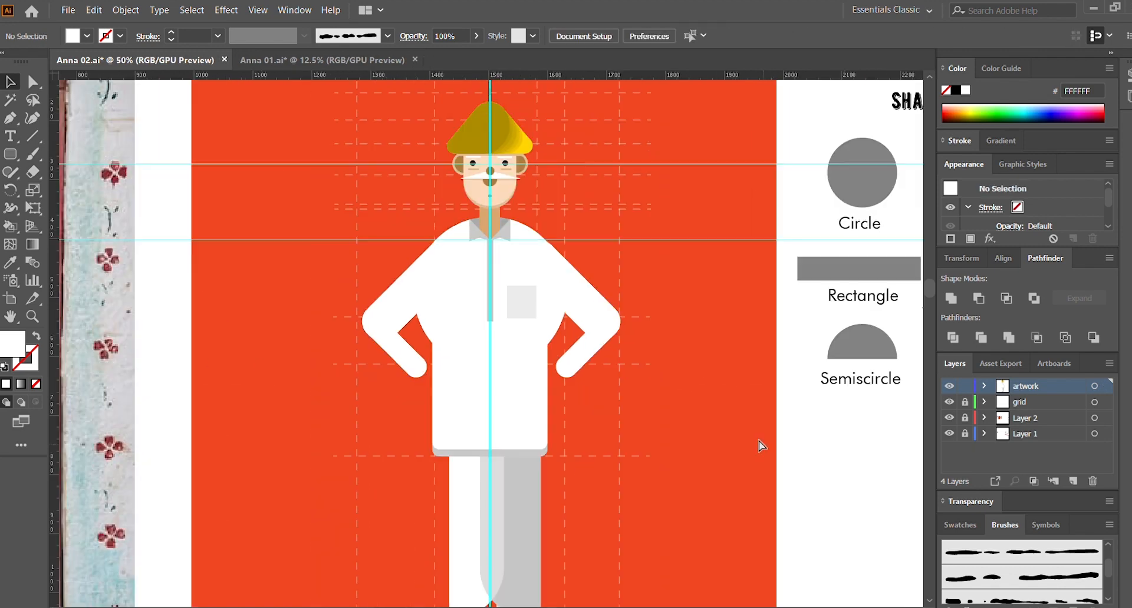
# Step: Try enlarging the shirt's round upper body to about 259 × 255 px, and undo it
pyautogui.hotkey('ctrl', '+')
pyautogui.hotkey('ctrl', '+')
pyautogui.hotkey('ctrl', '+')
pyautogui.hotkey('ctrl', '+')
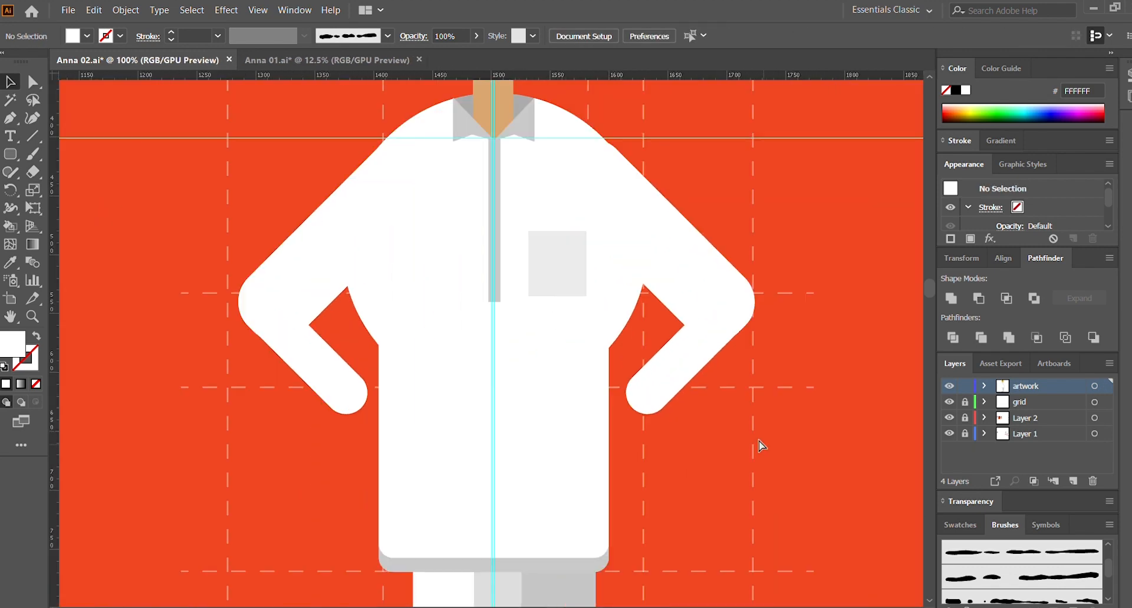
pyautogui.click(629, 305)
pyautogui.moveTo(648, 399); pyautogui.dragTo(659, 411)
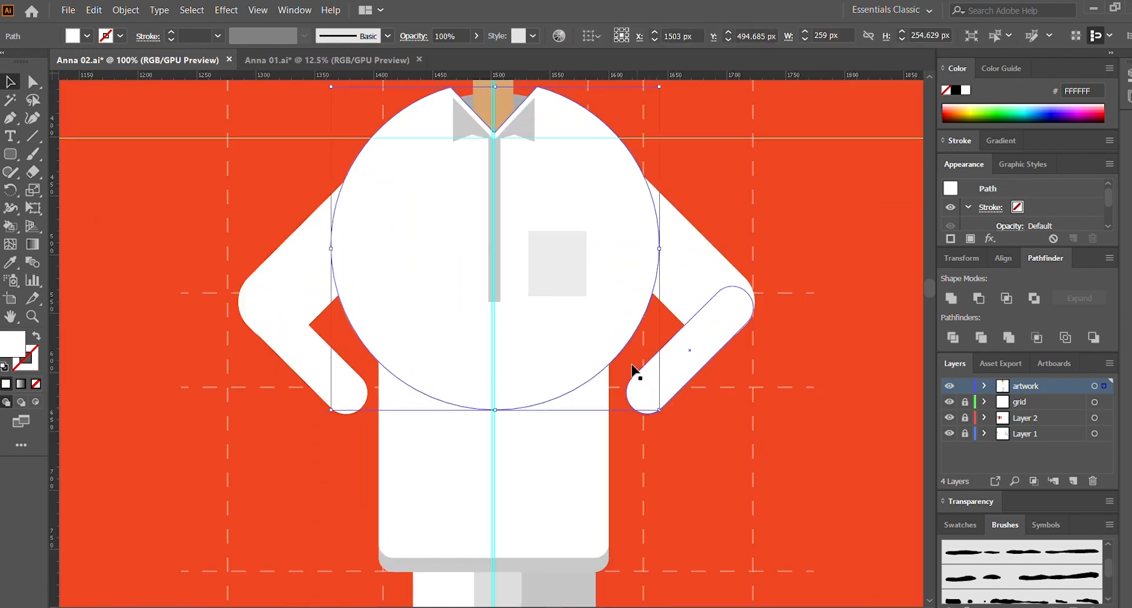
pyautogui.moveTo(615, 326); pyautogui.dragTo(614, 336)
pyautogui.click(829, 224)
pyautogui.scroll(2, 781, 230)
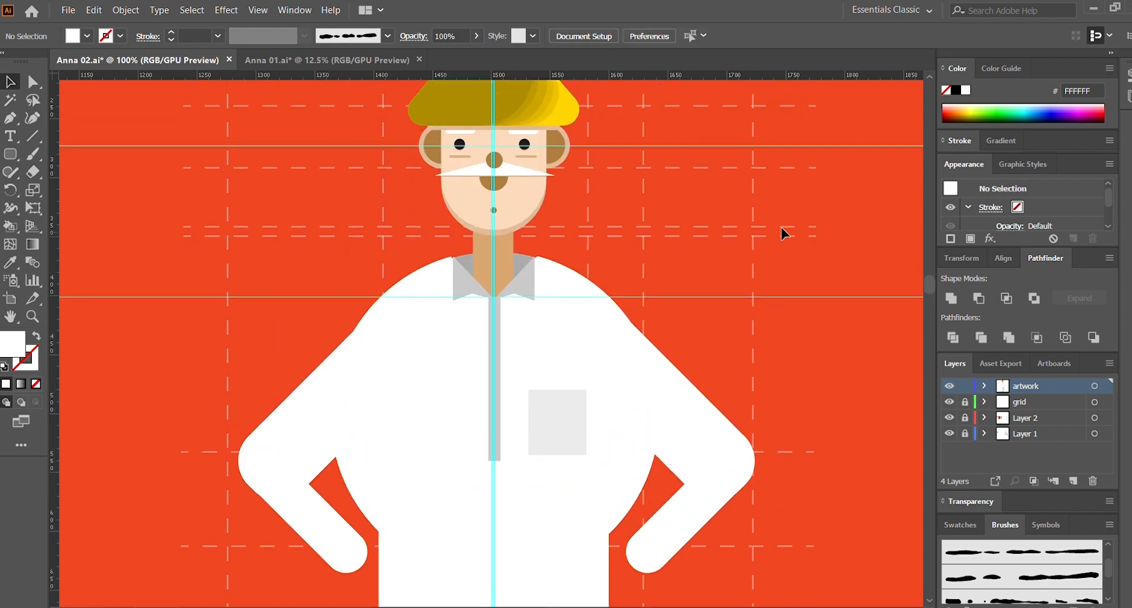
pyautogui.hotkey('ctrl', 'z')
pyautogui.hotkey('ctrl', 'z')
# Step: Widen the right forearm to about 48 px and replace the narrower left forearm with a copy of it
pyautogui.click(782, 232)
pyautogui.scroll(-1, 782, 231)
pyautogui.click(698, 400)
pyautogui.moveTo(706, 443); pyautogui.dragTo(264, 440)
pyautogui.click(621, 434)
pyautogui.click(338, 434)
pyautogui.press('Delete')
pyautogui.click(806, 417)
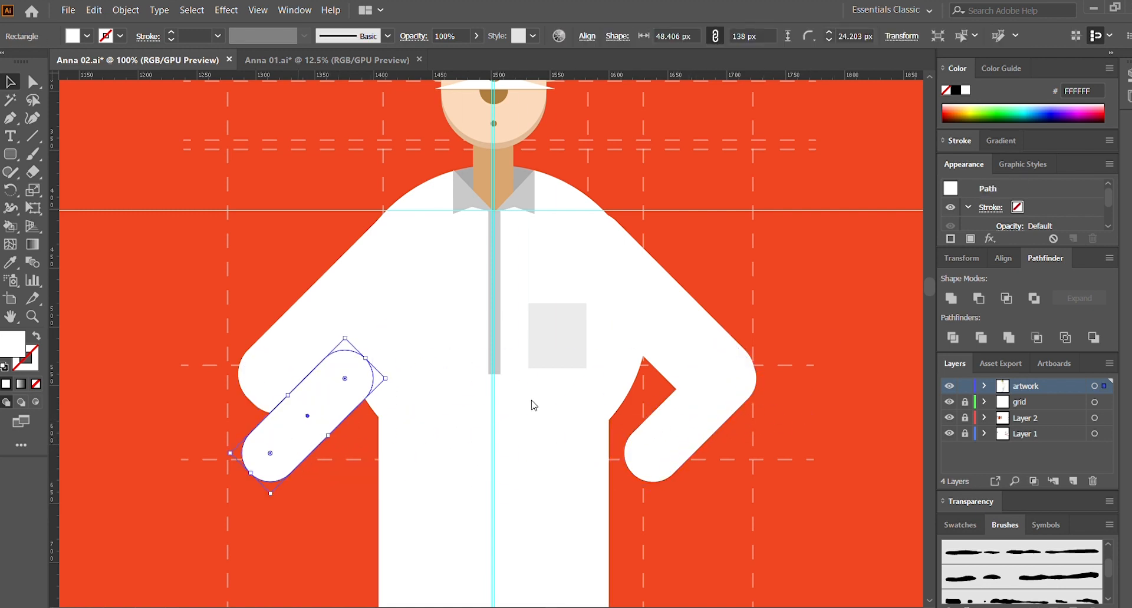
# Step: Mirror the copied forearm and align it with the left arm's elbow
pyautogui.click(269, 420)
pyautogui.click(311, 426)
pyautogui.press('Left')
pyautogui.press('Left')
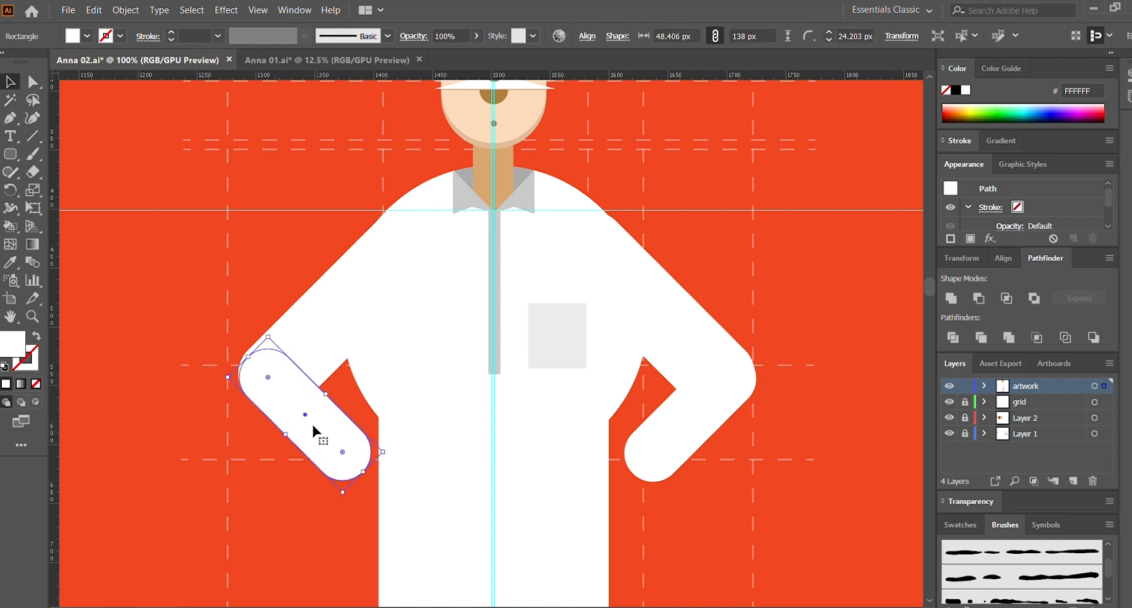
pyautogui.click(796, 268)
pyautogui.click(357, 452)
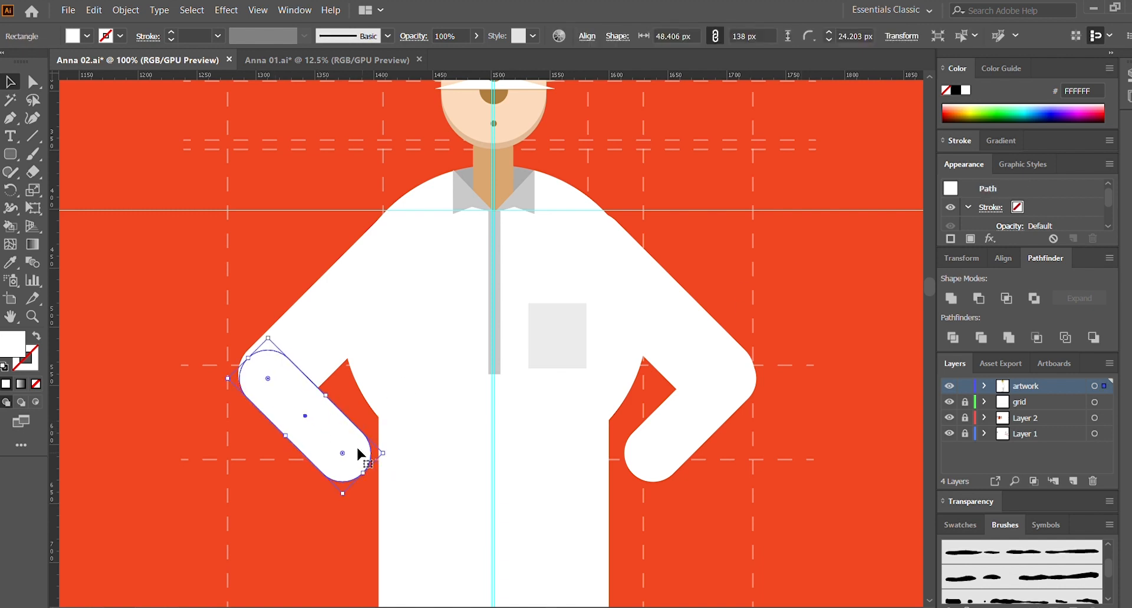
# Step: Duplicate the left forearm with the copy offset diagonally toward the shirt, behind the sleeve
pyautogui.click(286, 457)
pyautogui.click(364, 453)
pyautogui.click(236, 464)
pyautogui.moveTo(338, 455); pyautogui.dragTo(319, 429)
pyautogui.hotkey('ctrl', 'z')
pyautogui.click(314, 476)
pyautogui.click(338, 497)
pyautogui.hotkey('ctrl', 'z')
# Step: Fill the offset forearm copy with the face's skin colour to form the left hand
pyautogui.hotkey('ctrl', '-')
pyautogui.scroll(2, 482, 476)
pyautogui.hscroll(2, 481, 475)
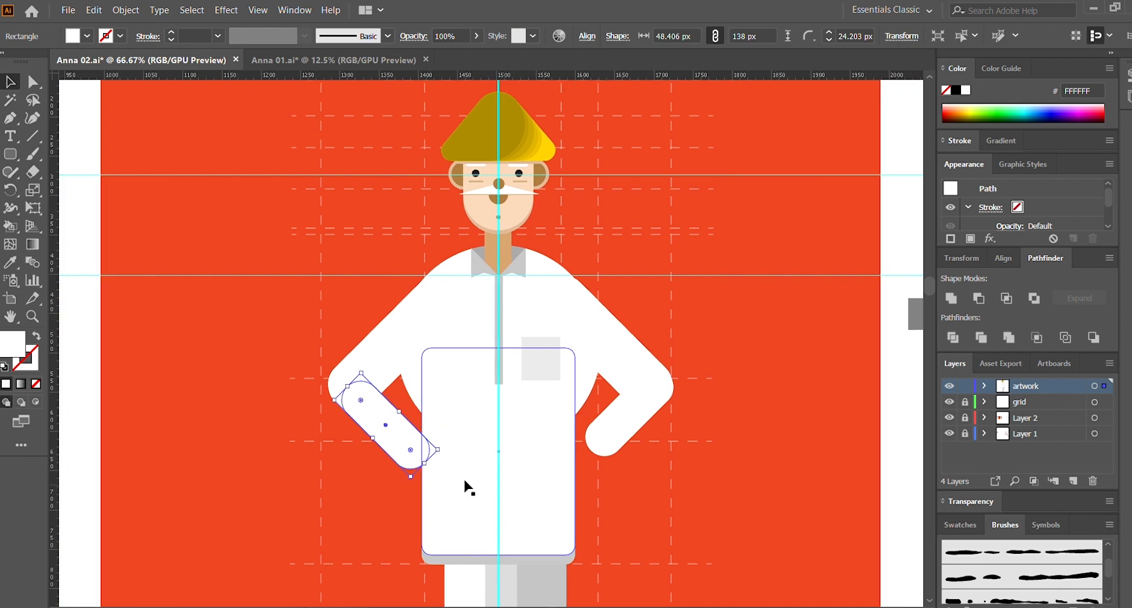
pyautogui.press('i')
pyautogui.click(520, 214)
pyautogui.click(10, 82)
# Step: Add the right hand from an offset copy behind the right forearm, filled with the left hand's skin colour FCDBBC
pyautogui.click(598, 434)
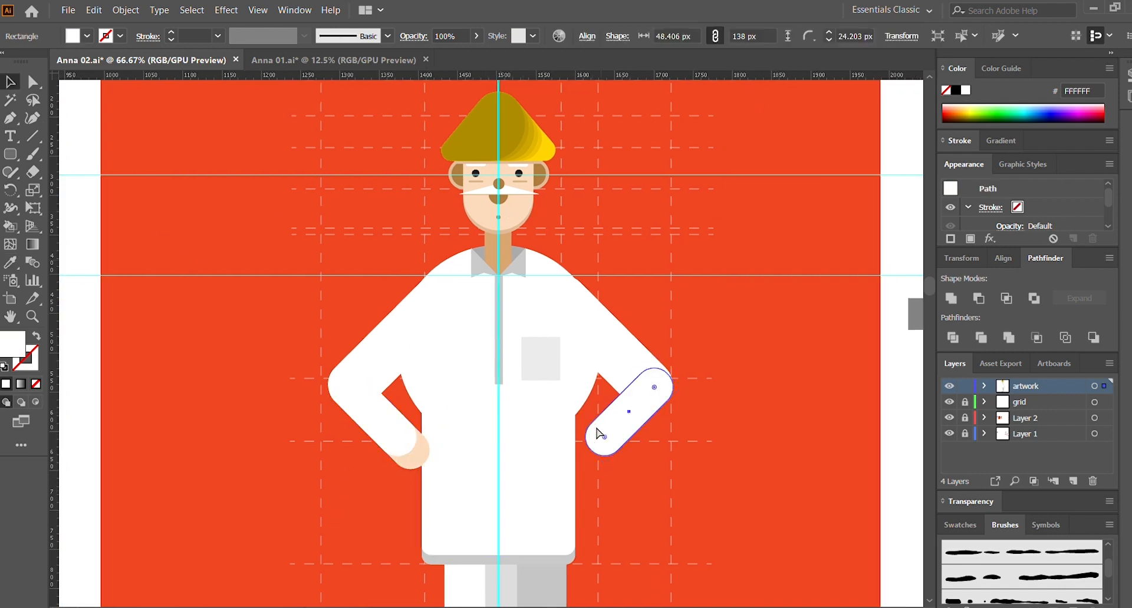
pyautogui.click(703, 432)
pyautogui.moveTo(617, 430); pyautogui.dragTo(602, 435)
pyautogui.click(602, 436)
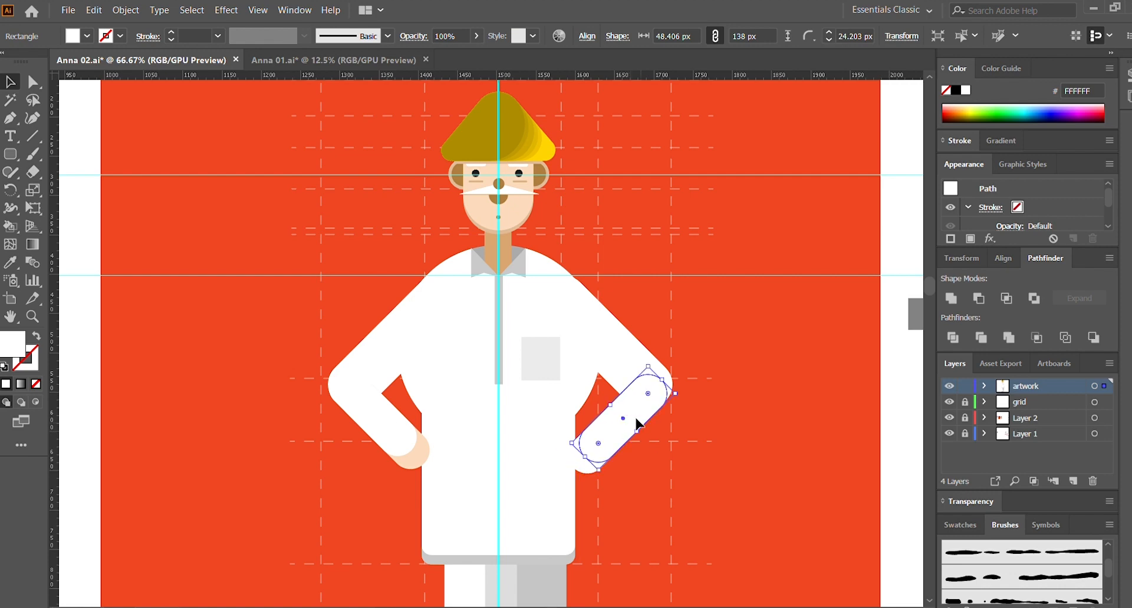
pyautogui.click(692, 429)
pyautogui.click(576, 461)
pyautogui.press('i')
pyautogui.click(414, 458)
pyautogui.press('v')
pyautogui.click(583, 412)
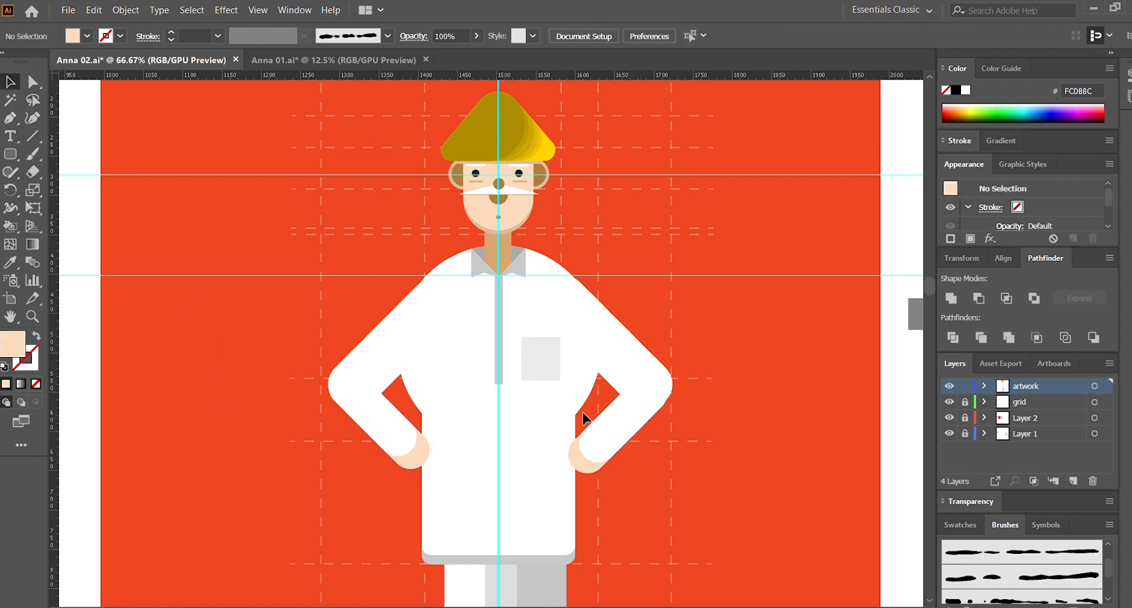
pyautogui.moveTo(615, 418); pyautogui.dragTo(618, 416)
pyautogui.click(682, 444)
# Step: Try the background fills FF5539 and FF1E00 behind the figure, and undo them
pyautogui.scroll(-5, 682, 444)
pyautogui.scroll(4, 686, 440)
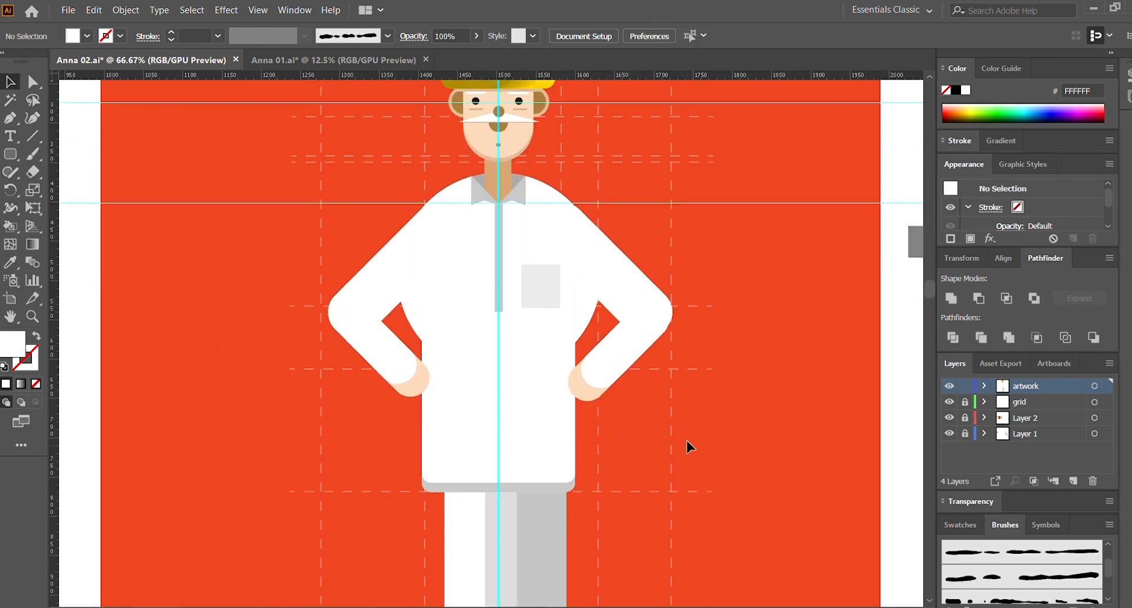
pyautogui.scroll(1, 687, 440)
pyautogui.hotkey('ctrl', '-')
pyautogui.hotkey('ctrl', '-')
pyautogui.hotkey('ctrl', '-')
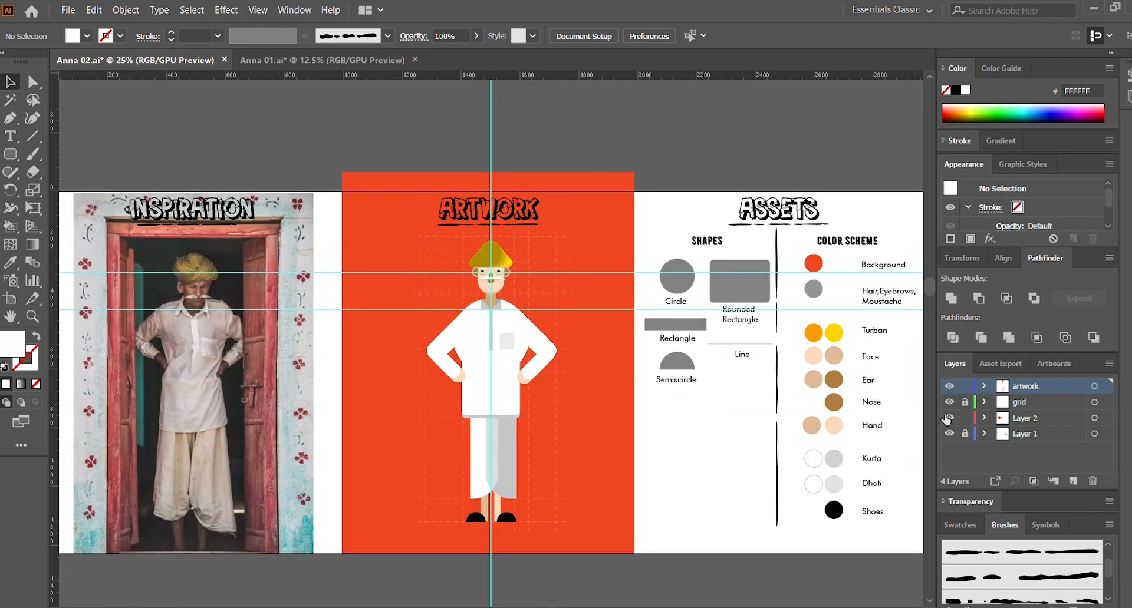
pyautogui.click(384, 182)
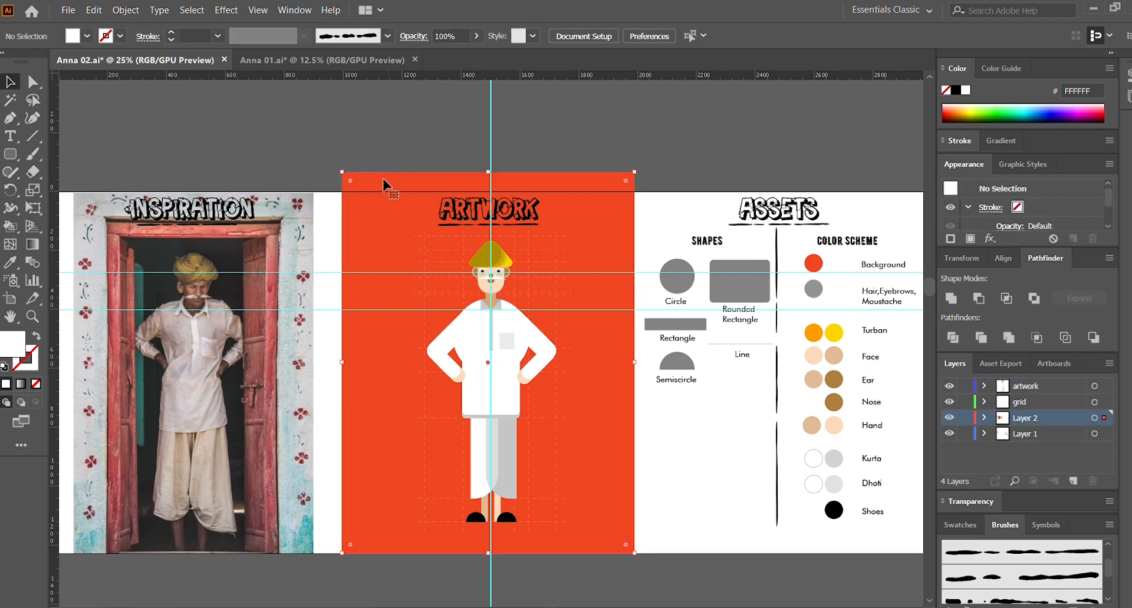
pyautogui.click(702, 211)
pyautogui.click(644, 129)
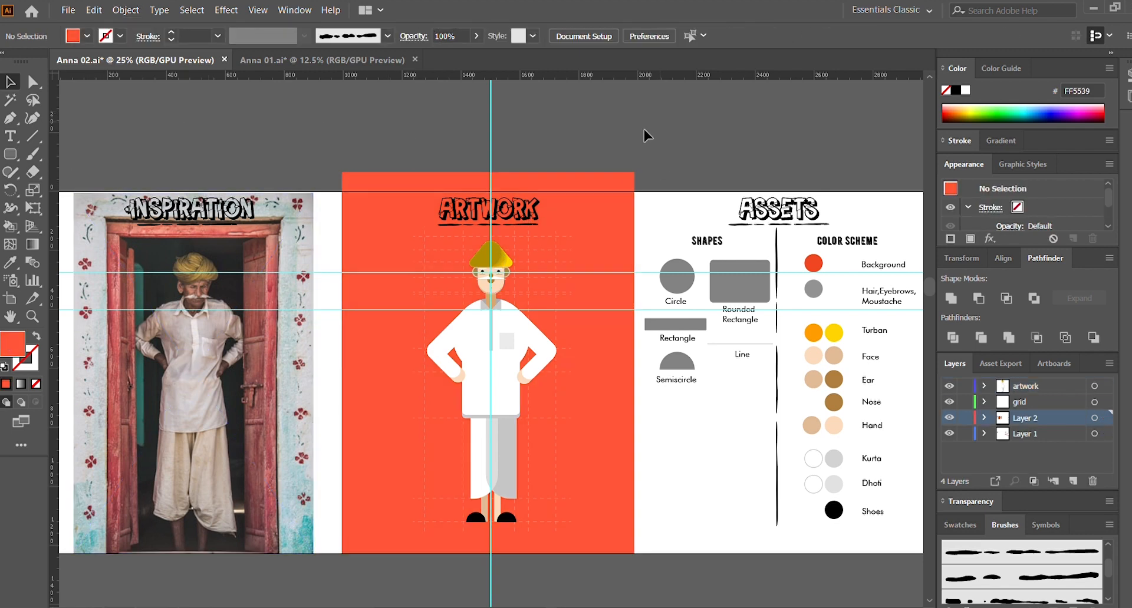
pyautogui.click(409, 208)
pyautogui.hotkey('ctrl', 'z')
pyautogui.click(718, 173)
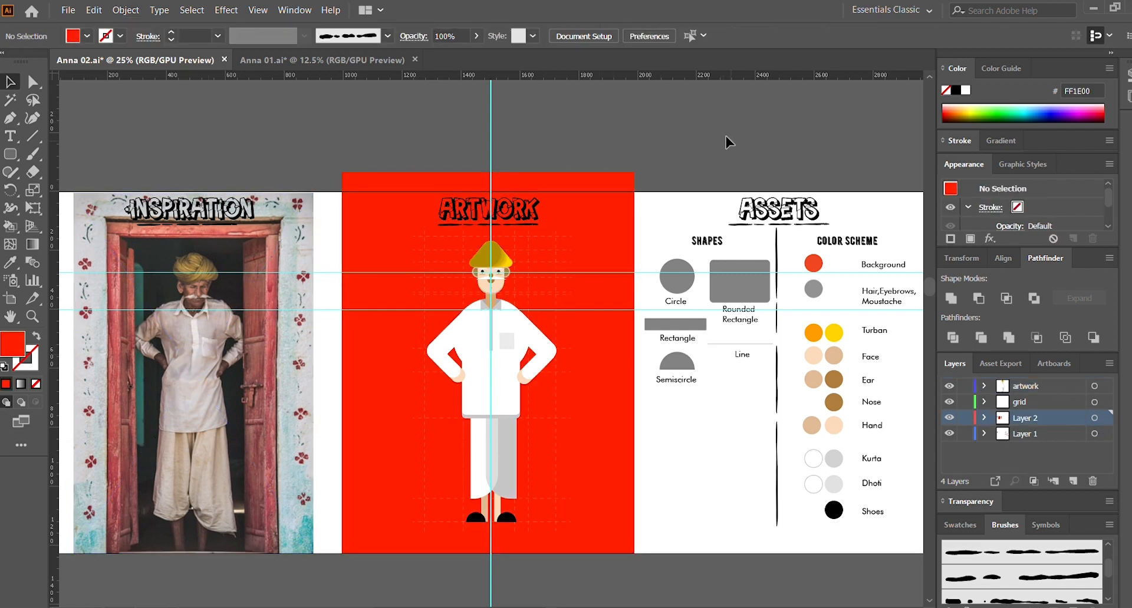
pyautogui.hotkey('ctrl', 'shift', 'z')
pyautogui.click(738, 132)
pyautogui.hotkey('ctrl', 'z')
pyautogui.click(715, 194)
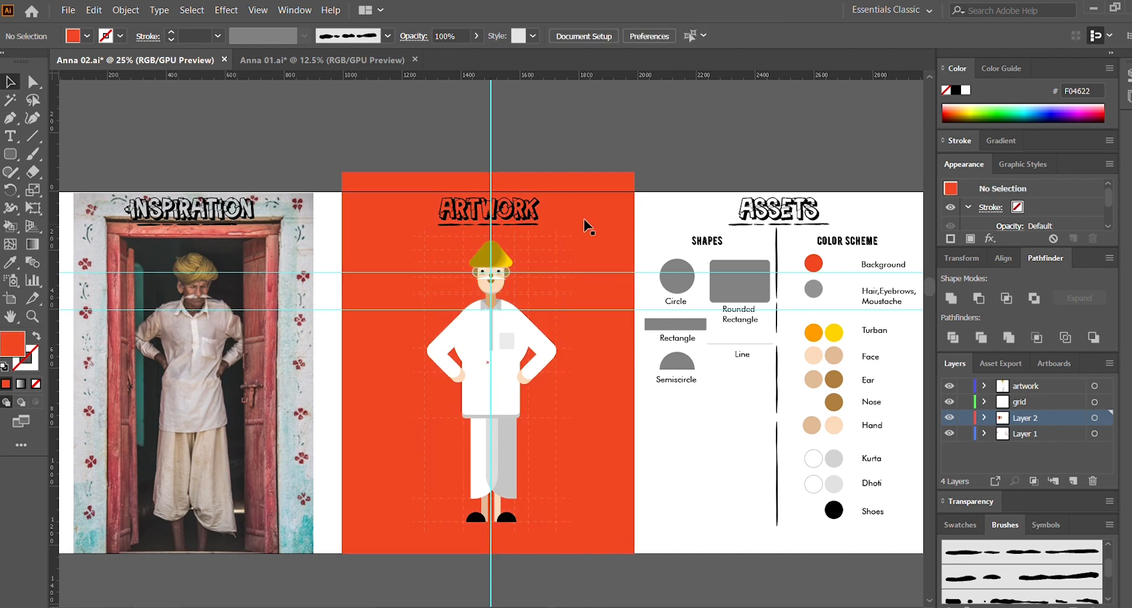
# Step: Try drawing a diagonal 12 × 30 px capsule finger next to the right hand, and undo it
pyautogui.hotkey('ctrl', '+')
pyautogui.hotkey('ctrl', '+')
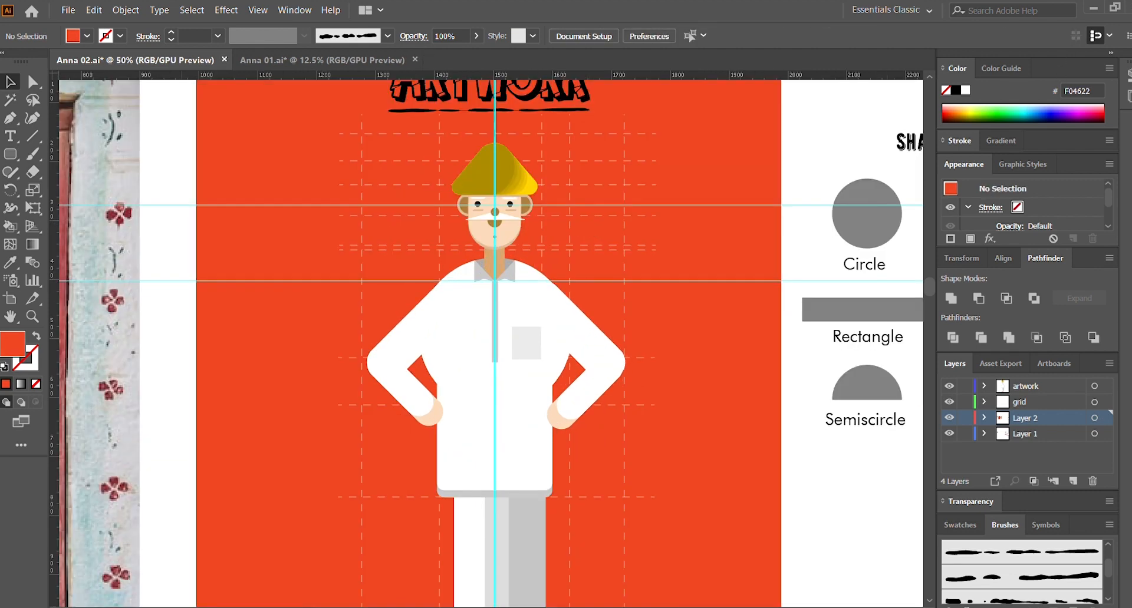
pyautogui.hotkey('ctrl', '+')
pyautogui.hotkey('ctrl', '+')
pyautogui.hotkey('ctrl', '+')
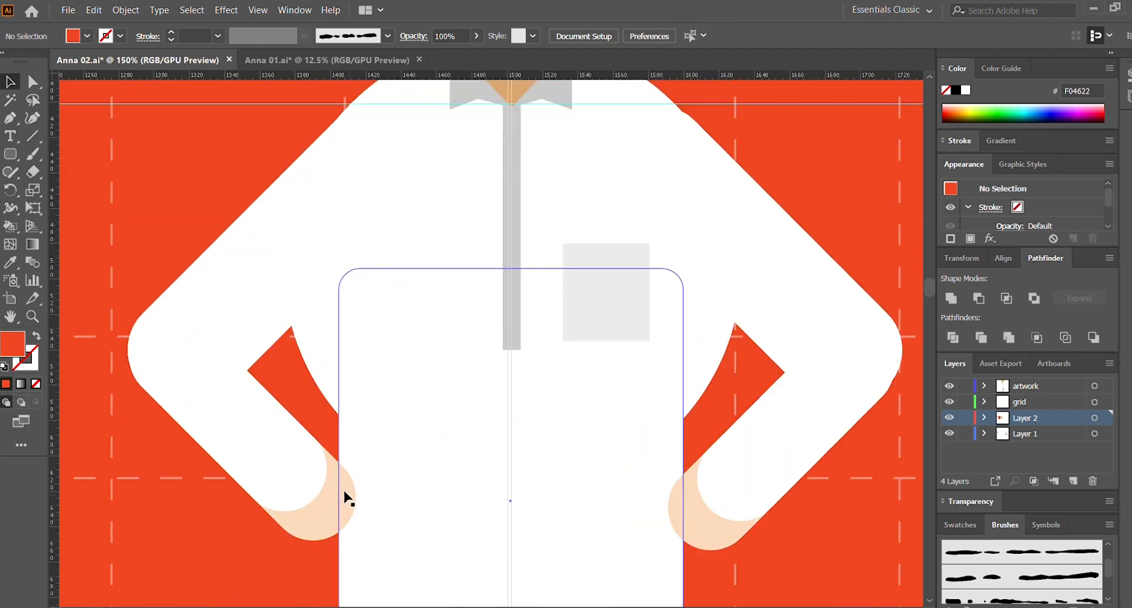
pyautogui.moveTo(623, 430); pyautogui.dragTo(621, 515)
pyautogui.press('v')
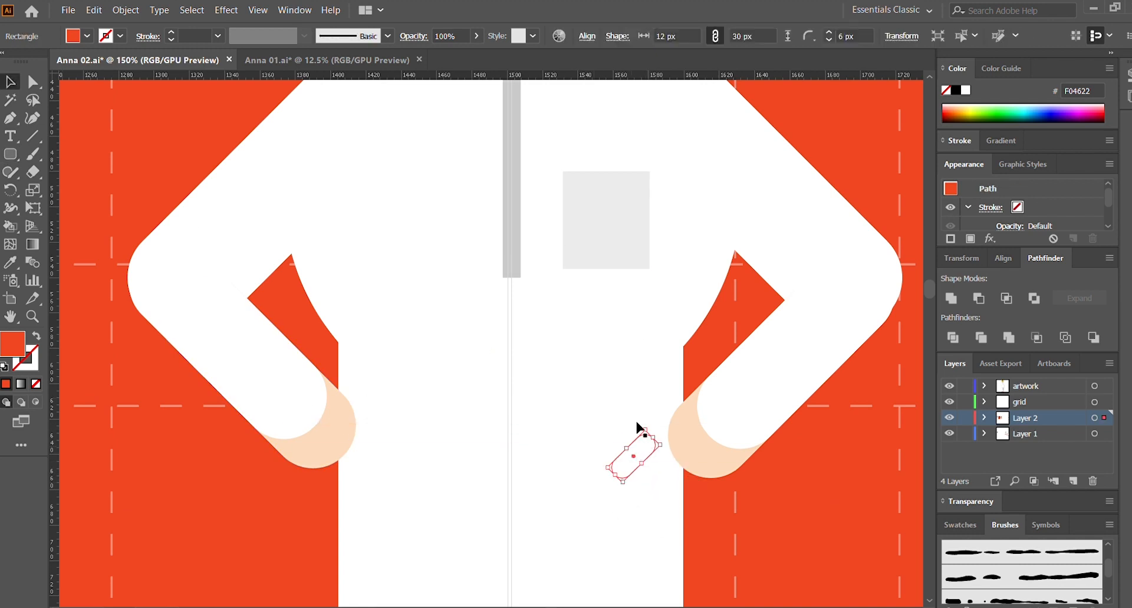
pyautogui.click(663, 428)
pyautogui.hotkey('ctrl', 'z')
pyautogui.hotkey('ctrl', 'z')
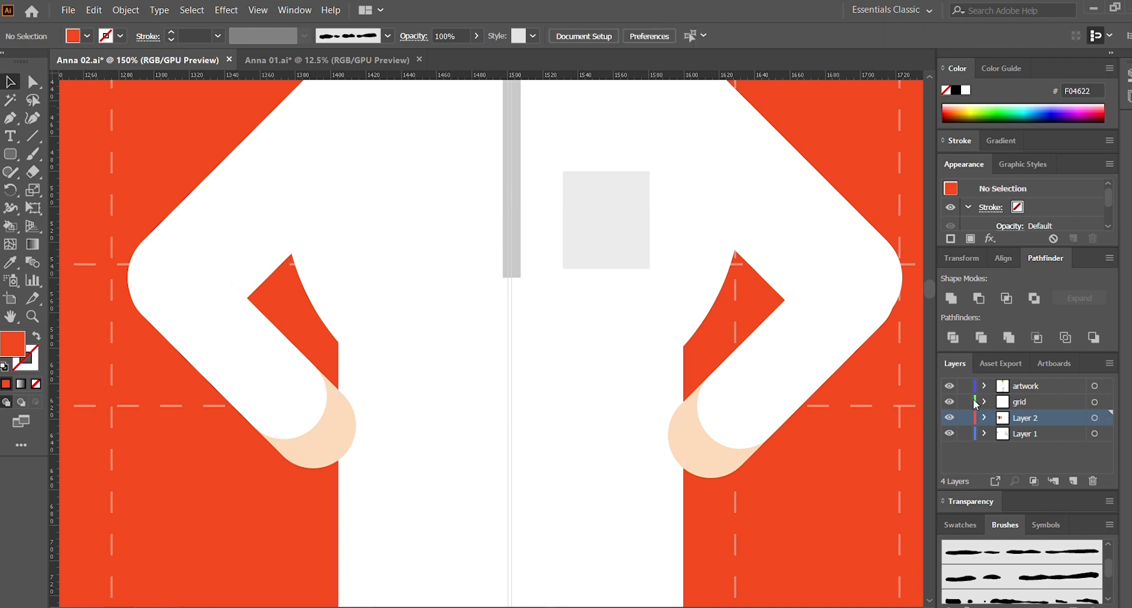
# Step: Lock every layer except artwork and draw a 12 × 36 px capsule finger there in the hand's skin colour
pyautogui.click(983, 392)
pyautogui.click(11, 154)
pyautogui.moveTo(588, 435); pyautogui.dragTo(609, 497)
pyautogui.press('i')
pyautogui.click(705, 452)
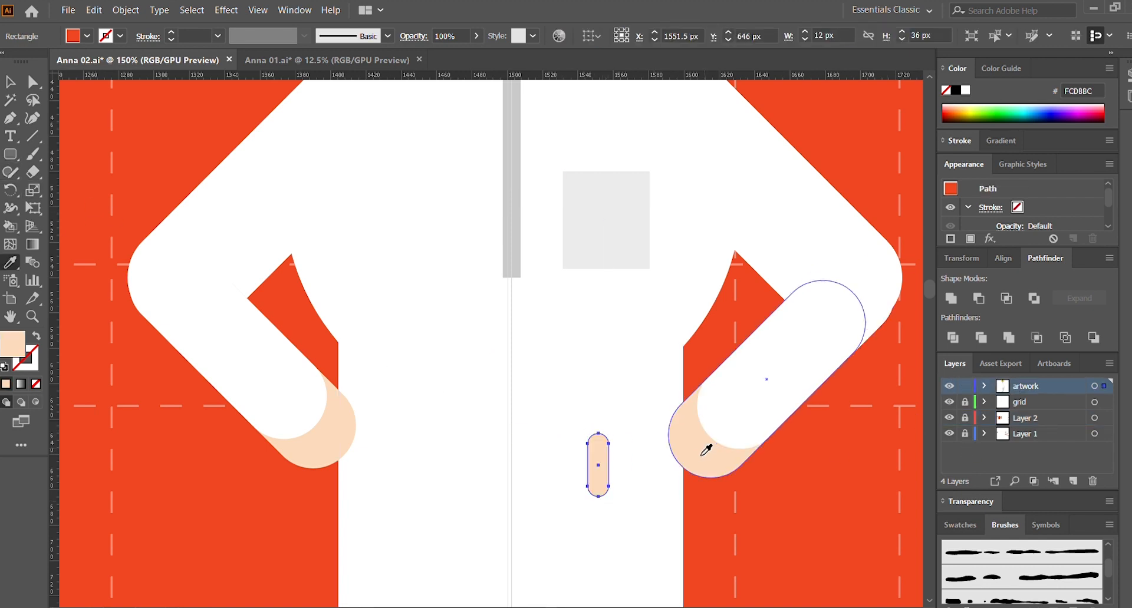
# Step: Rotate the finger diagonally and attach it to the right hand
pyautogui.click(3, 79)
pyautogui.moveTo(614, 421); pyautogui.dragTo(677, 439)
pyautogui.click(749, 525)
pyautogui.scroll(1, 753, 530)
pyautogui.click(643, 488)
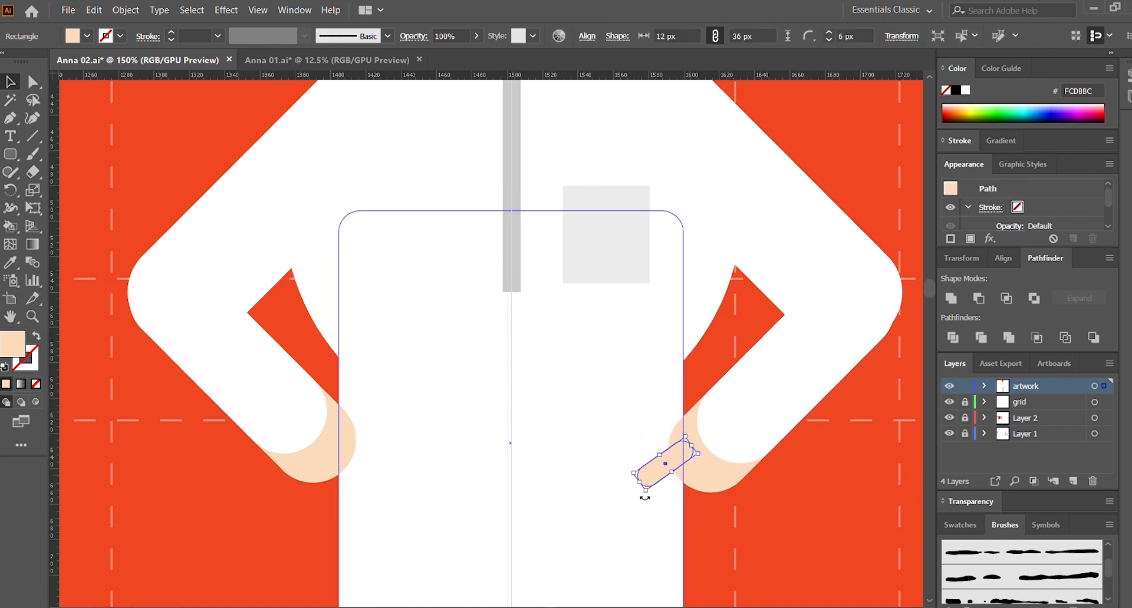
# Step: Duplicate the finger as a mirrored copy and attach it to the left hand
pyautogui.moveTo(643, 496); pyautogui.dragTo(374, 467)
pyautogui.click(753, 533)
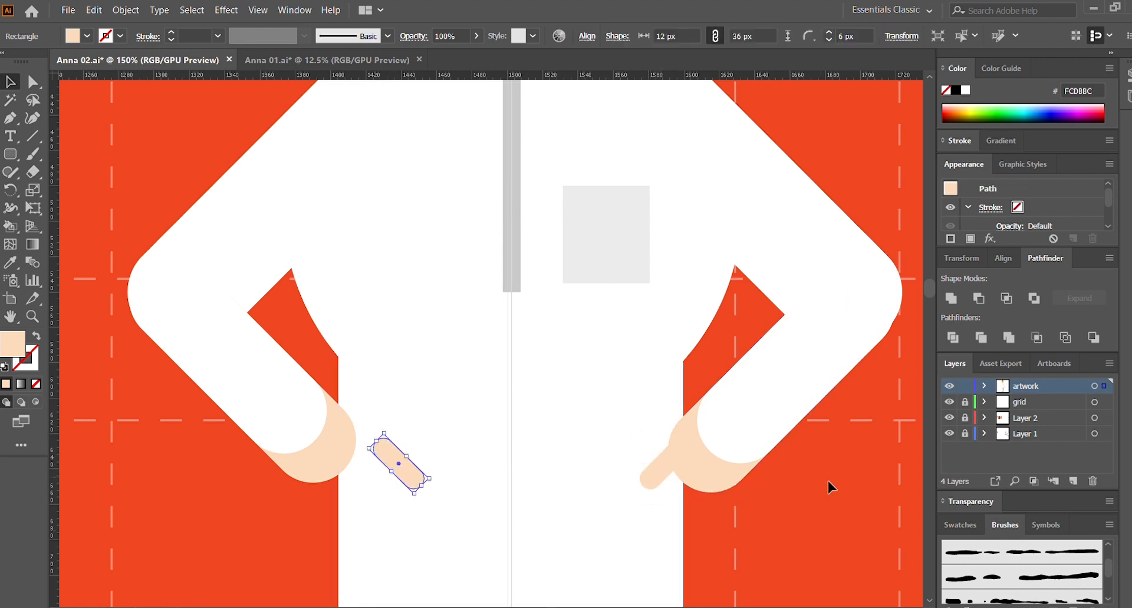
pyautogui.click(829, 483)
pyautogui.moveTo(360, 465); pyautogui.dragTo(366, 469)
pyautogui.click(812, 518)
pyautogui.hotkey('ctrl', 'z')
pyautogui.click(731, 521)
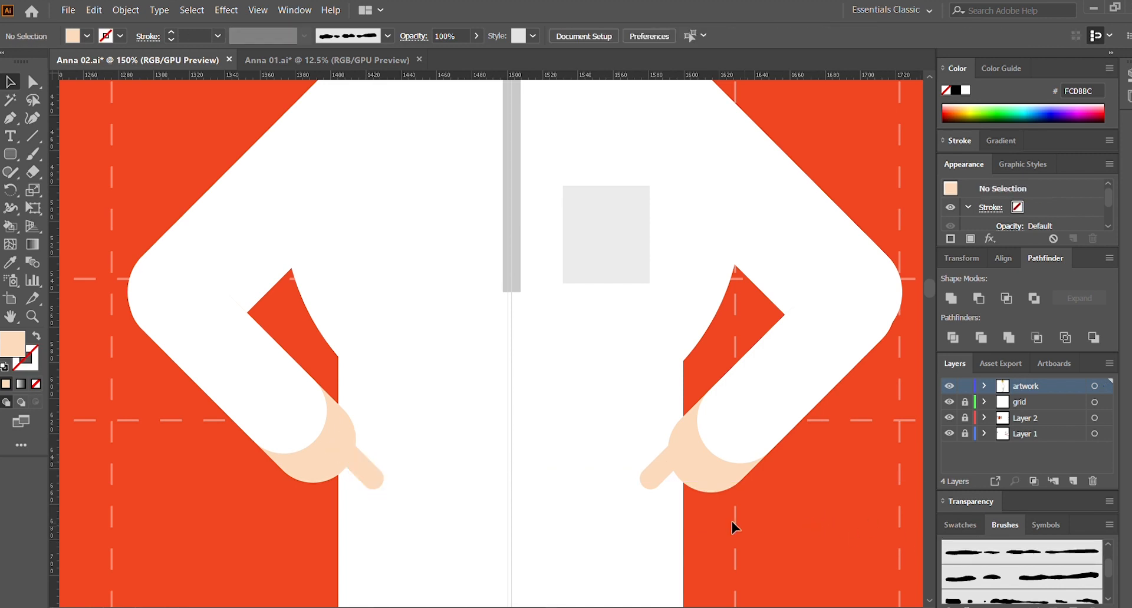
# Step: Add a second finger below the first on each hand from copies placed behind the shirt
pyautogui.scroll(-2, 731, 521)
pyautogui.moveTo(354, 419)
pyautogui.mouseDown()
pyautogui.moveTo(347, 412)
pyautogui.moveTo(331, 438)
pyautogui.mouseUp()
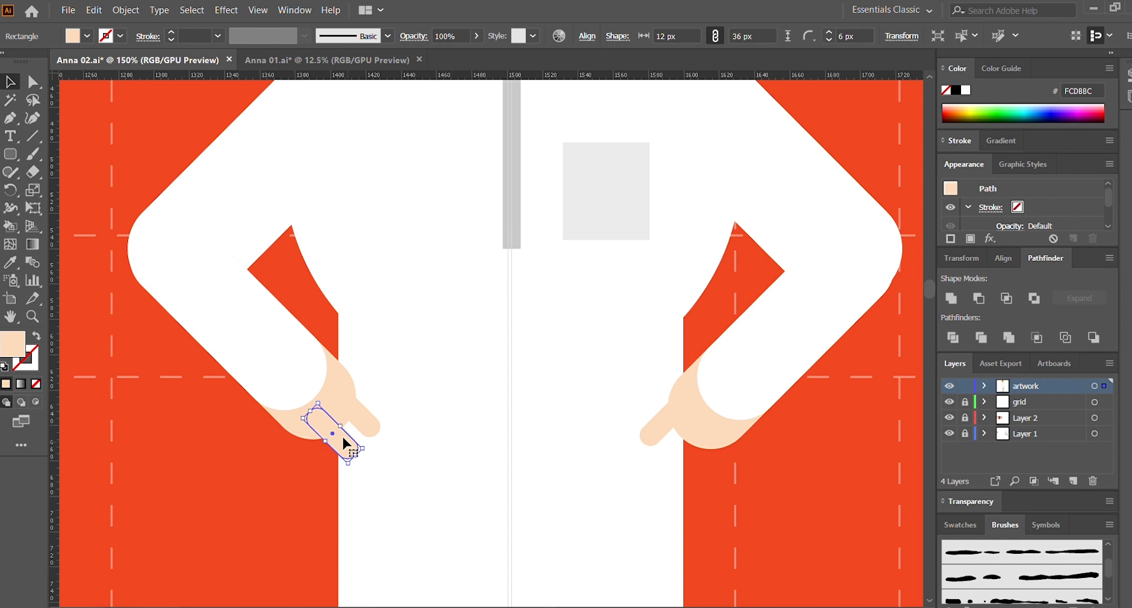
pyautogui.click(783, 492)
pyautogui.moveTo(647, 431); pyautogui.dragTo(671, 456)
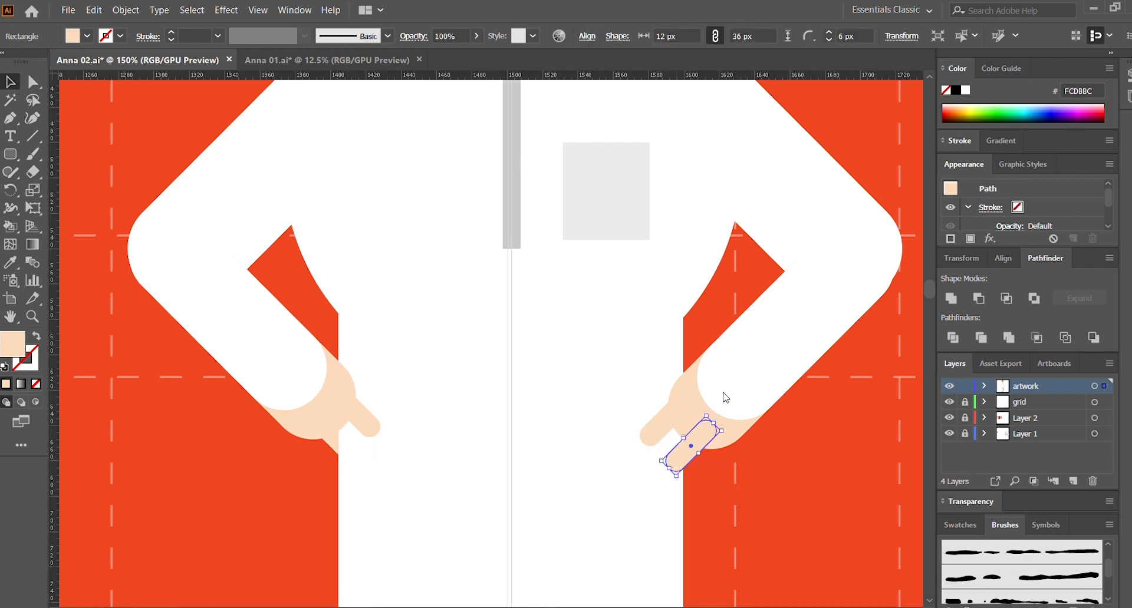
pyautogui.click(770, 502)
# Step: Fill a copy of the right hand with the face's shadow colour E1BB97
pyautogui.click(705, 424)
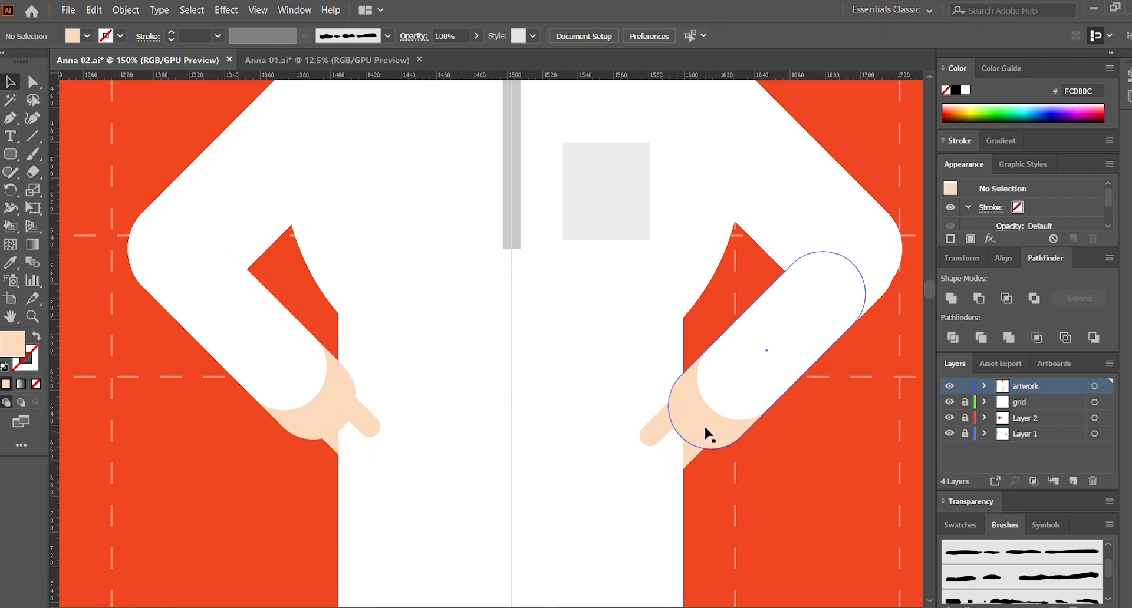
pyautogui.scroll(5, 712, 430)
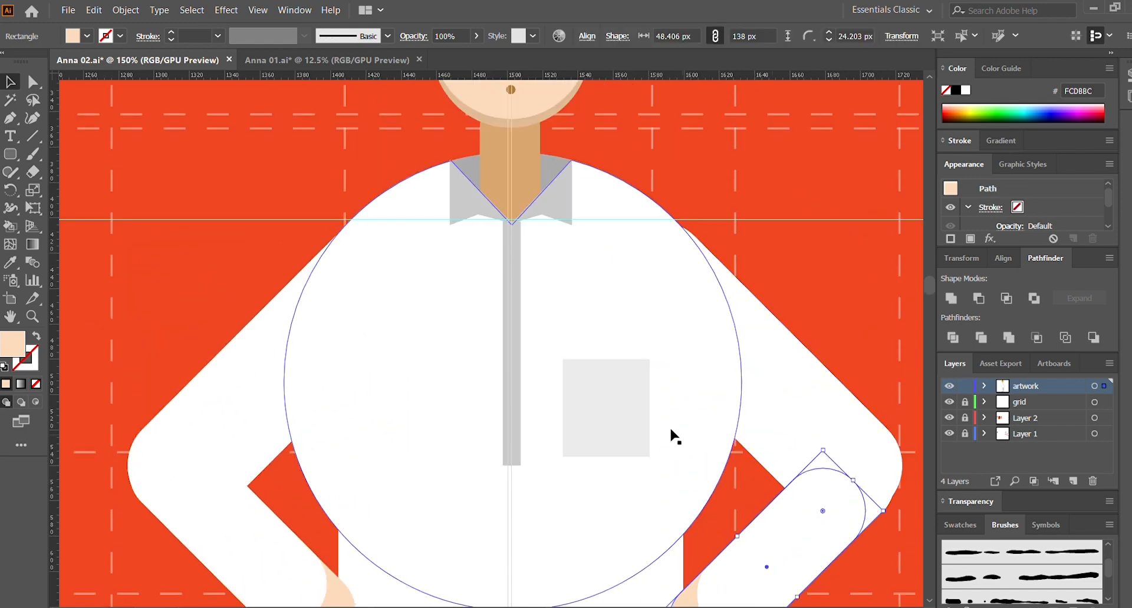
pyautogui.press('i')
pyautogui.click(544, 121)
pyautogui.scroll(-5, 543, 120)
pyautogui.click(33, 118)
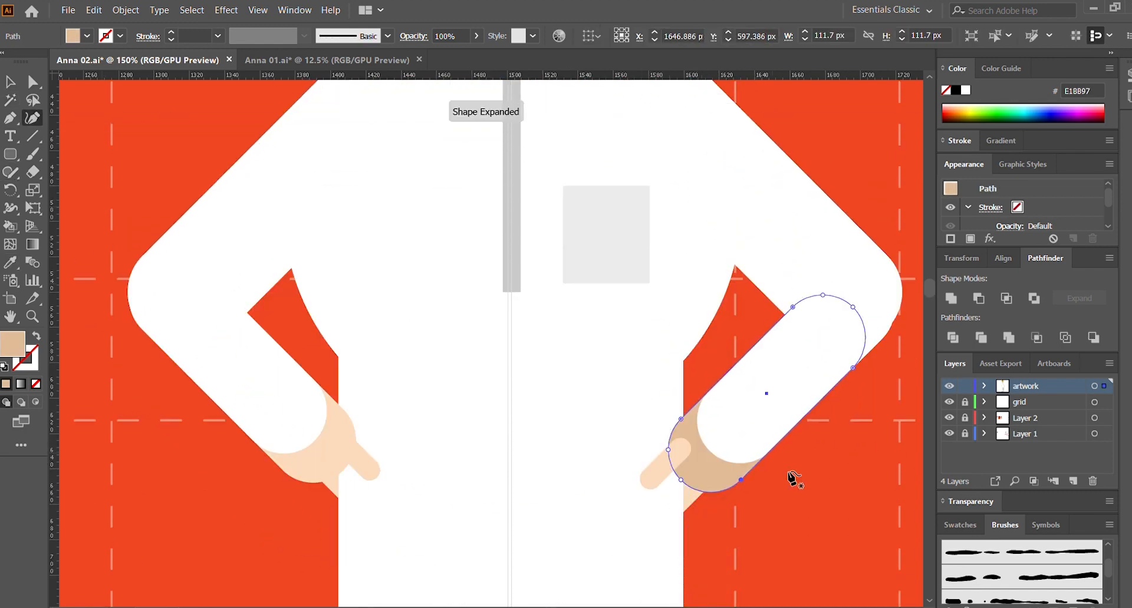
# Step: Shift the darker hand shape diagonally under the right sleeve, leaving a thin shadow along the cuff
pyautogui.press('v')
pyautogui.click(750, 476)
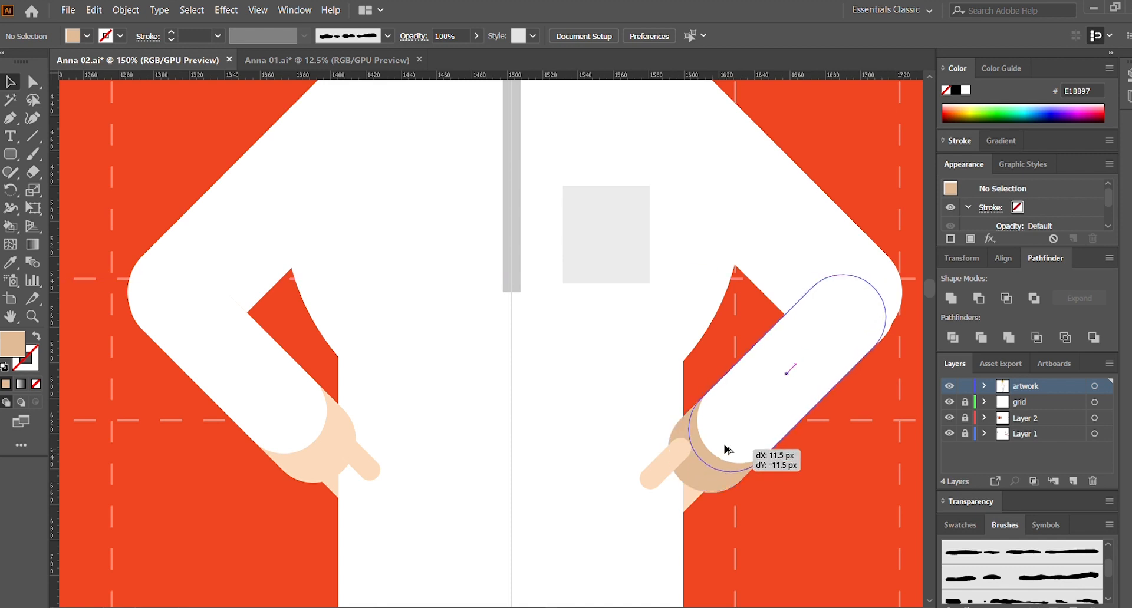
pyautogui.moveTo(766, 489); pyautogui.dragTo(728, 444)
pyautogui.click(786, 530)
pyautogui.scroll(1, 785, 529)
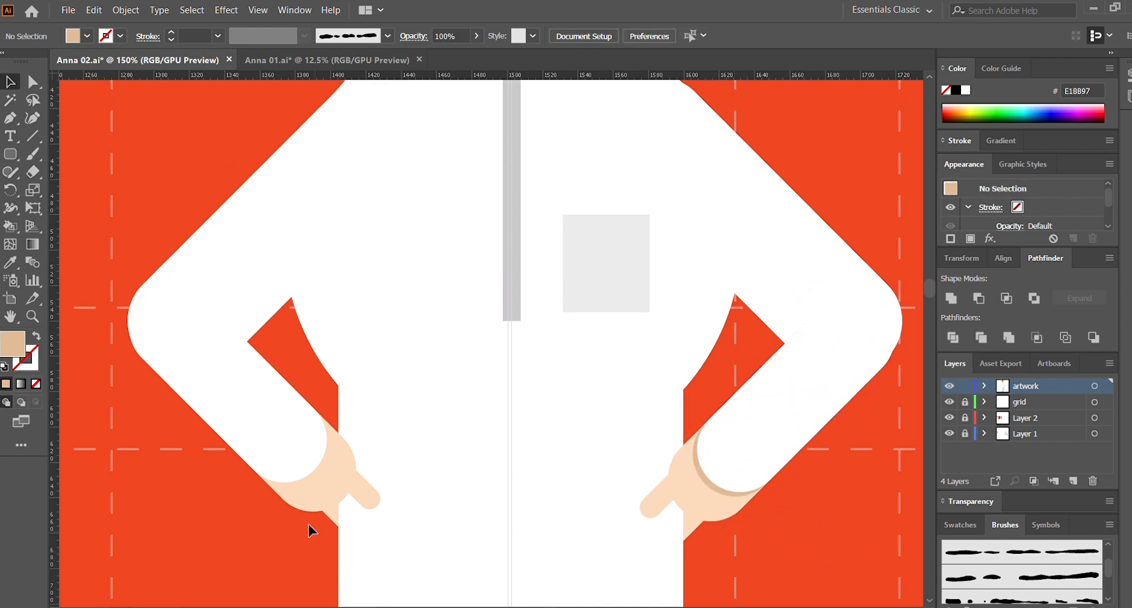
# Step: Try filling the left hand with the right cuff's shadow colour E1BB97, and undo it
pyautogui.click(337, 475)
pyautogui.press('i')
pyautogui.click(694, 469)
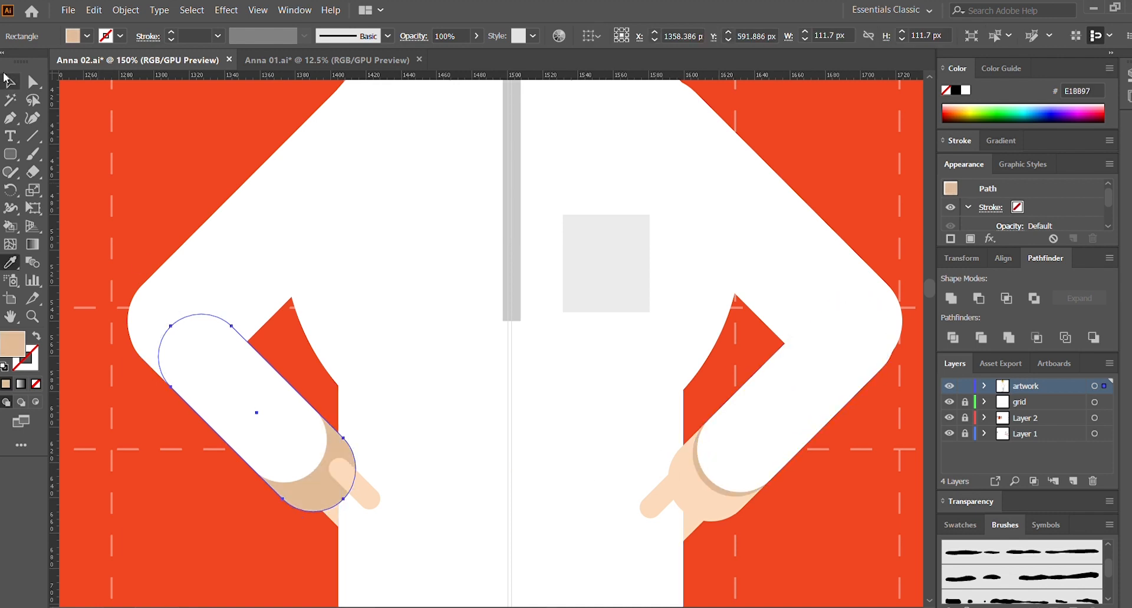
pyautogui.click(10, 82)
pyautogui.hotkey('ctrl', 'z')
# Step: Duplicate the left hand in place and fill the copy with the right cuff's shadow colour E1BB97
pyautogui.click(100, 152)
pyautogui.click(332, 436)
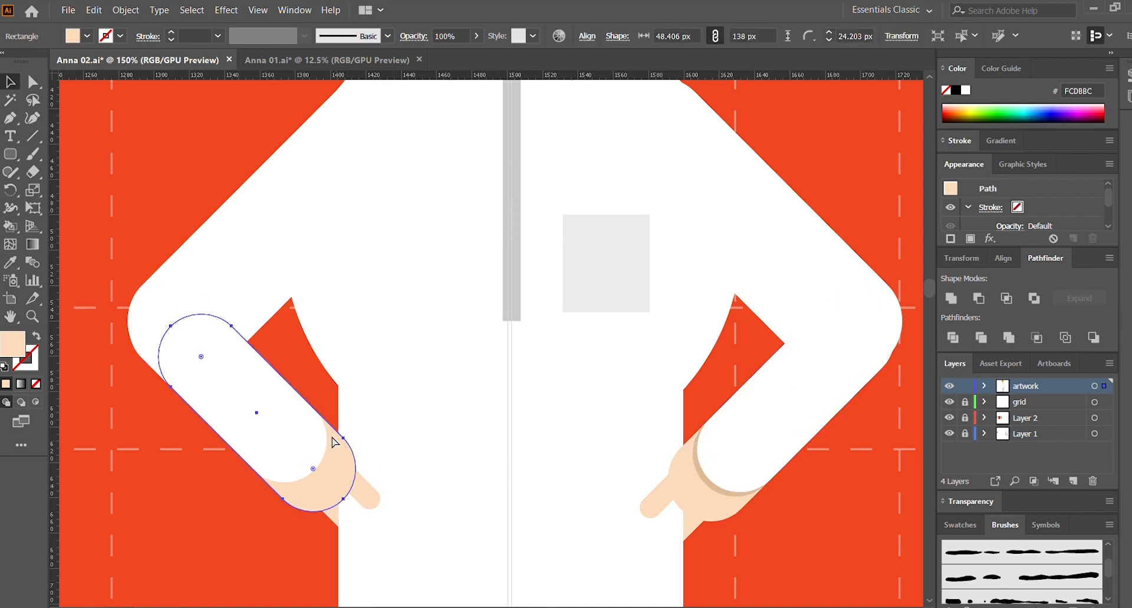
pyautogui.click(312, 396)
pyautogui.click(320, 482)
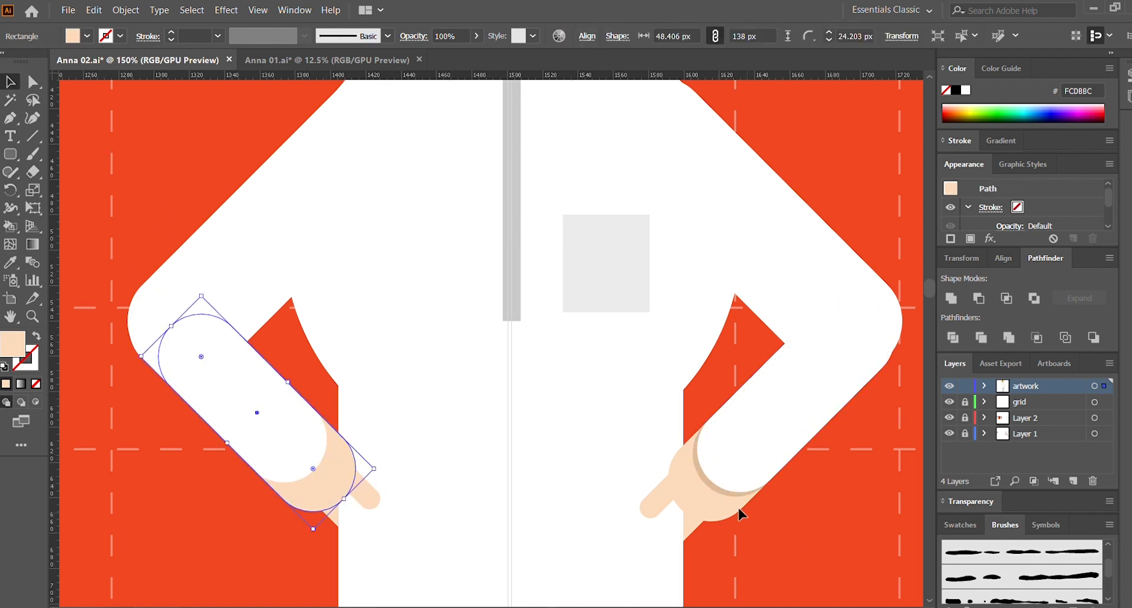
pyautogui.press('i')
pyautogui.click(702, 475)
# Step: Shift the darker left hand shape diagonally under the left sleeve, leaving a thin shadow along the cuff
pyautogui.click(10, 82)
pyautogui.click(174, 127)
pyautogui.moveTo(325, 485); pyautogui.dragTo(299, 458)
pyautogui.click(366, 506)
# Step: Compare the whole figure with the reference photo and examine the shirt's armpit area up close
pyautogui.hotkey('ctrl', '-')
pyautogui.hotkey('ctrl', '-')
pyautogui.hotkey('ctrl', '-')
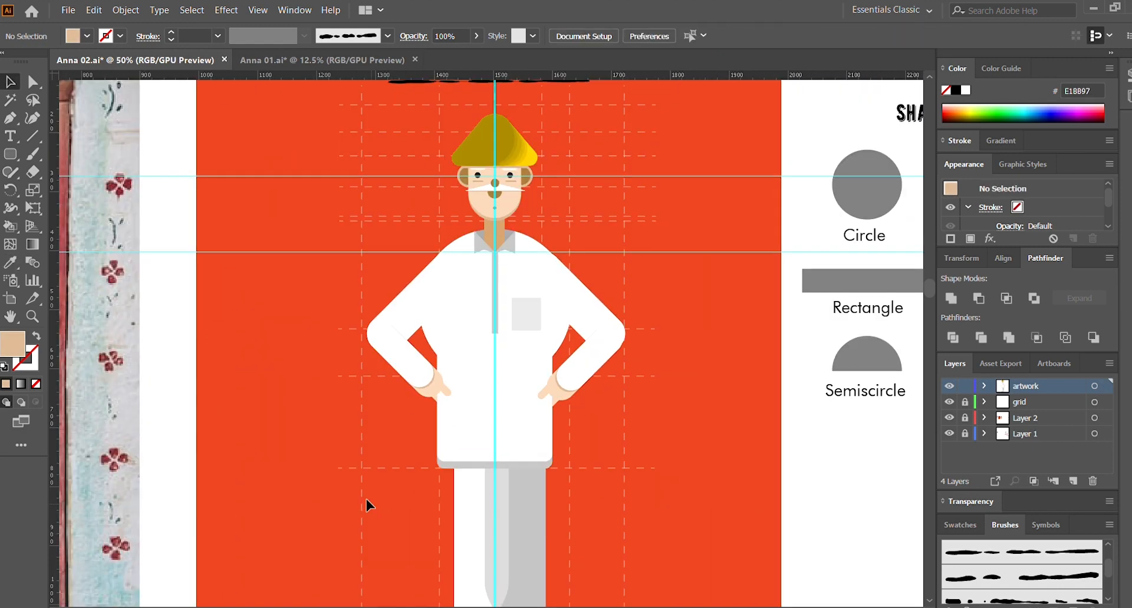
pyautogui.hotkey('ctrl', '-')
pyautogui.hotkey('ctrl', '-')
pyautogui.hotkey('ctrl', '+')
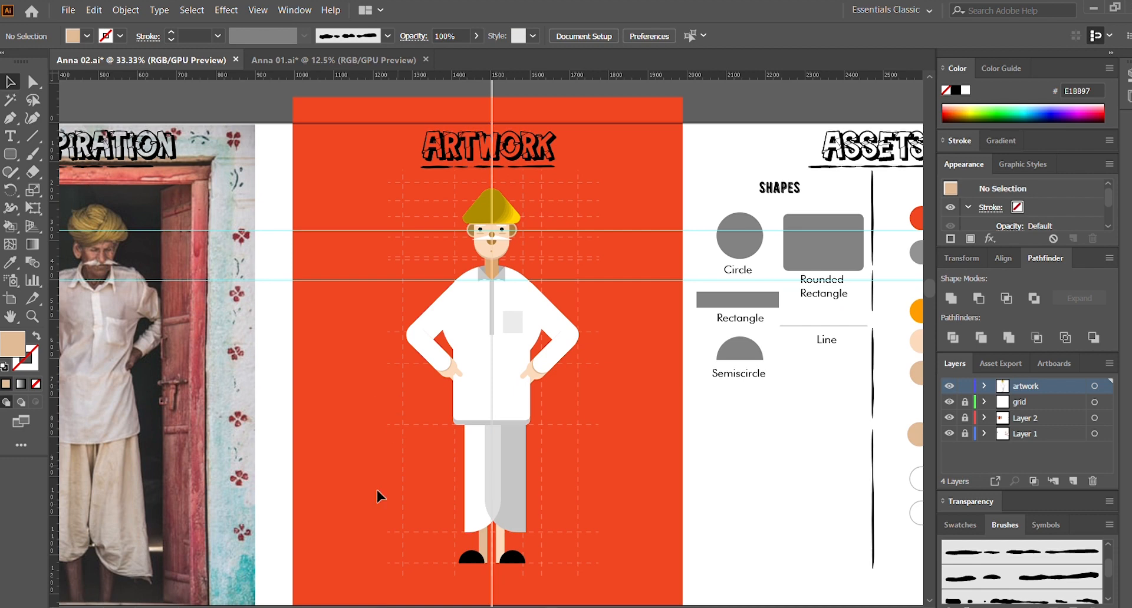
pyautogui.scroll(-1, 376, 496)
pyautogui.hotkey('ctrl', '+')
pyautogui.hotkey('ctrl', '+')
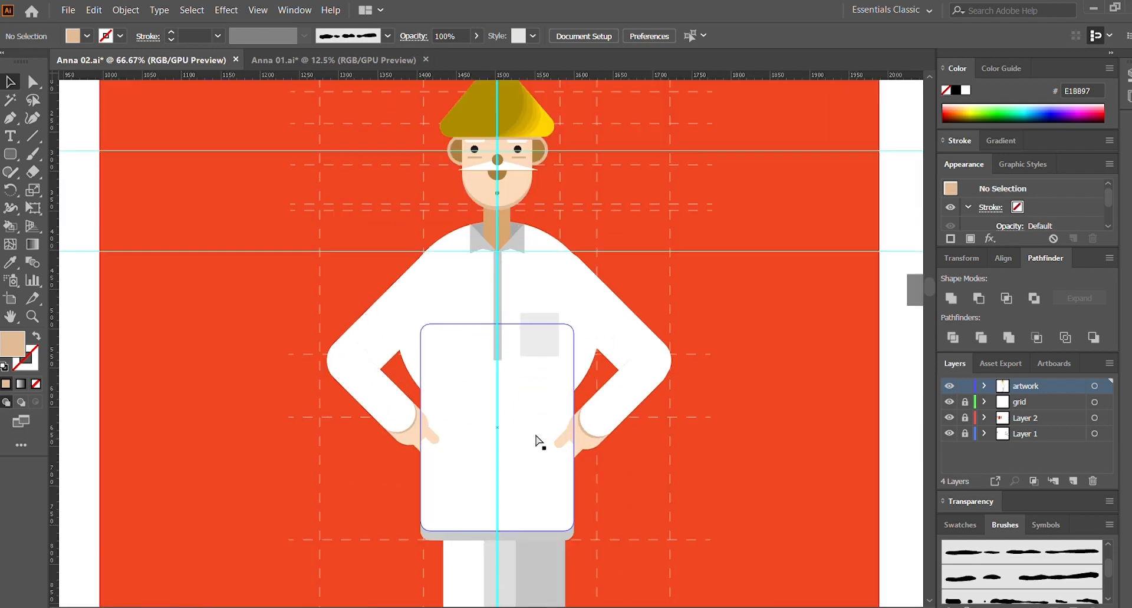
pyautogui.hotkey('ctrl', '+')
pyautogui.hotkey('ctrl', '+')
pyautogui.hscroll(3, 430, 418)
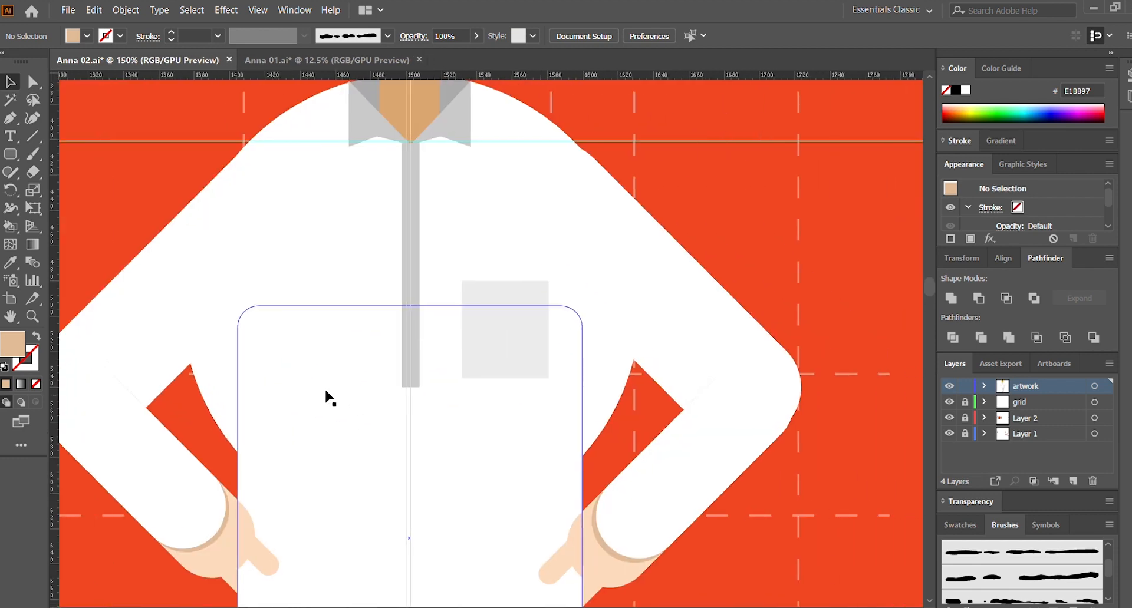
# Step: Draw a curved crease line about 50 px tall rising from the shirt's right armpit
pyautogui.click(634, 356)
pyautogui.moveTo(640, 255); pyautogui.dragTo(626, 225)
pyautogui.hotkey('ctrl', 'z')
pyautogui.press('v')
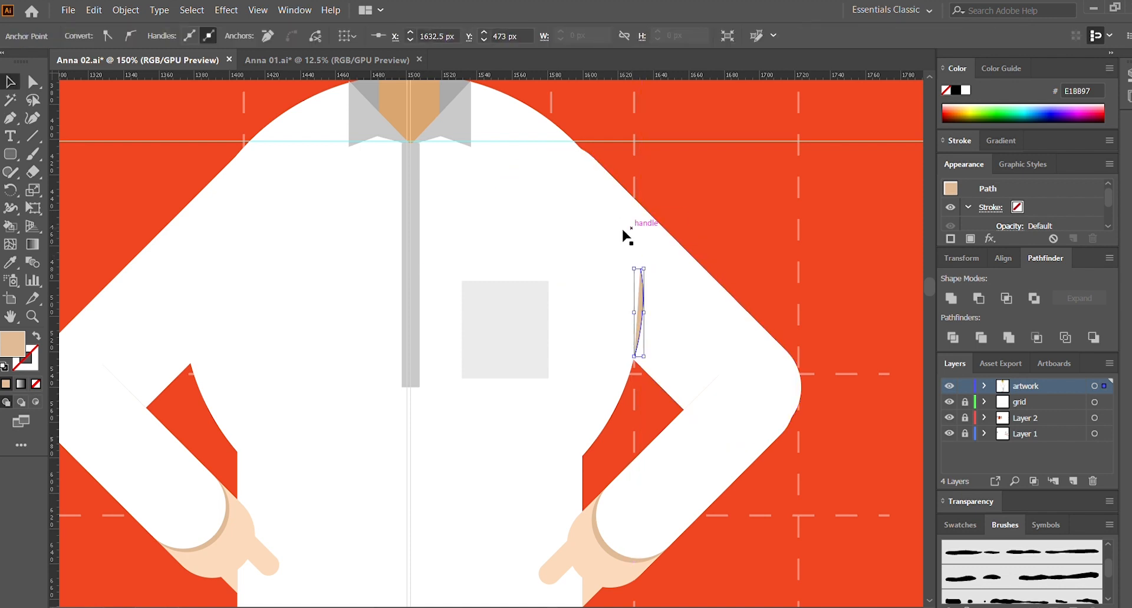
# Step: Give the right armpit crease no fill and a 3 pt C9C9C9 stroke at 53% opacity
pyautogui.press('i')
pyautogui.click(36, 335)
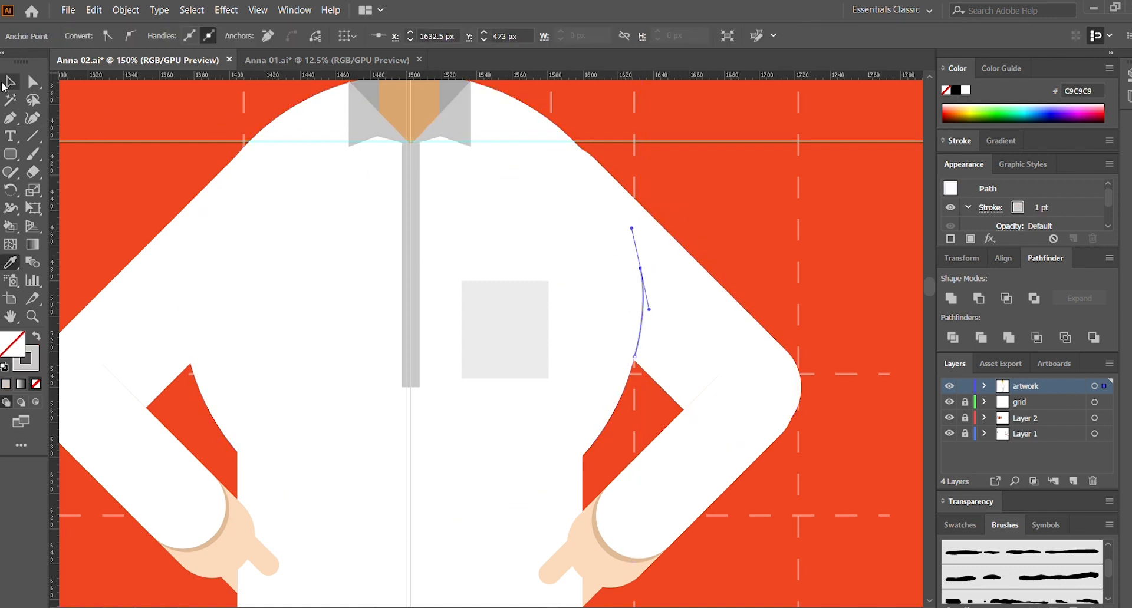
pyautogui.click(5, 85)
pyautogui.click(636, 272)
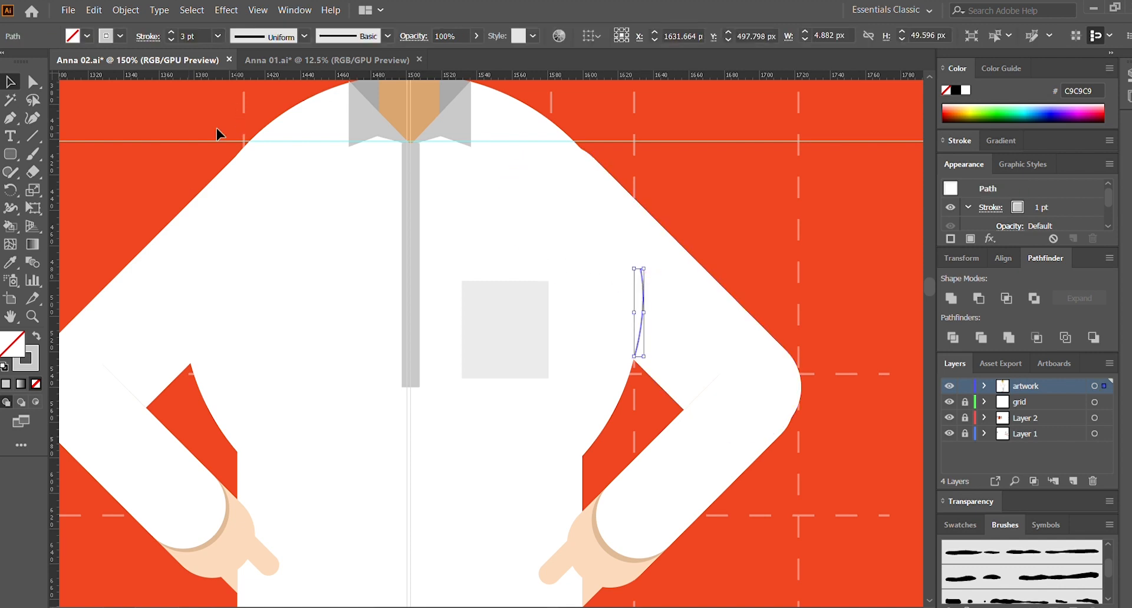
pyautogui.click(995, 207)
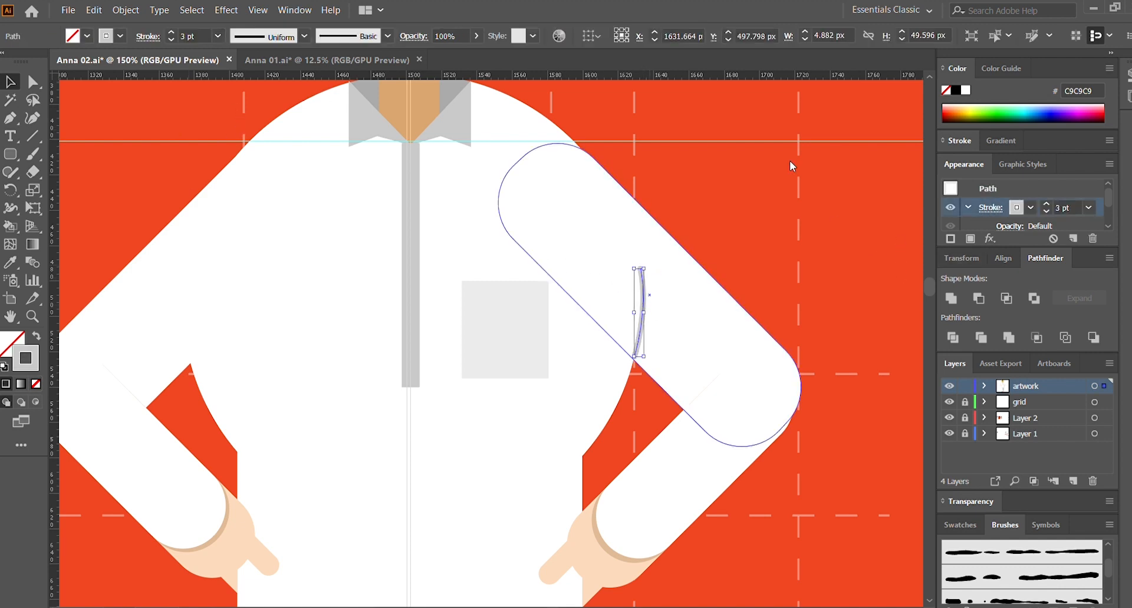
pyautogui.press('5')
pyautogui.press('3')
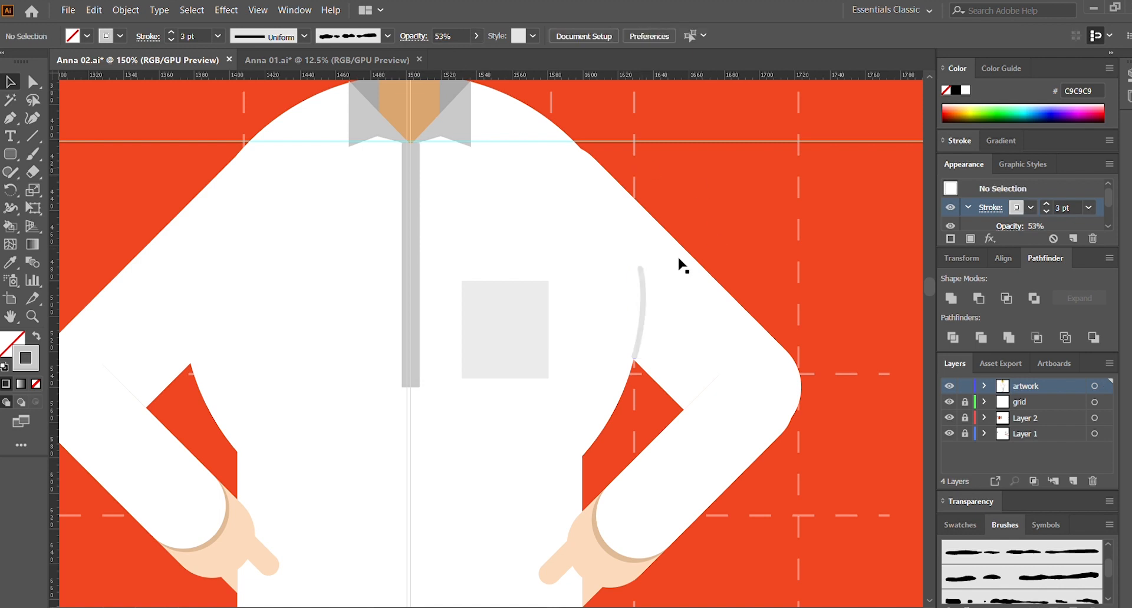
# Step: Copy the crease to the other side of the shirt and mirror it above the left armpit
pyautogui.moveTo(641, 272); pyautogui.dragTo(220, 273)
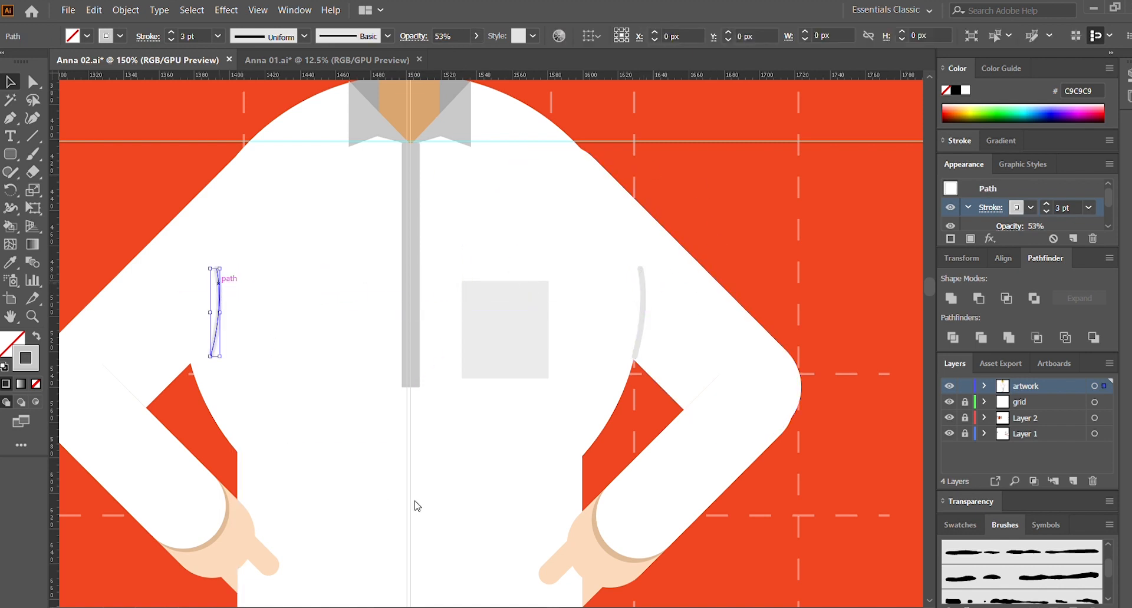
pyautogui.moveTo(220, 313); pyautogui.dragTo(177, 303)
pyautogui.click(857, 174)
# Step: Try recolouring the neck with D3B69C, and undo the change
pyautogui.hotkey('ctrl', '-')
pyautogui.hotkey('ctrl', '-')
pyautogui.hotkey('ctrl', '-')
pyautogui.hotkey('ctrl', '-')
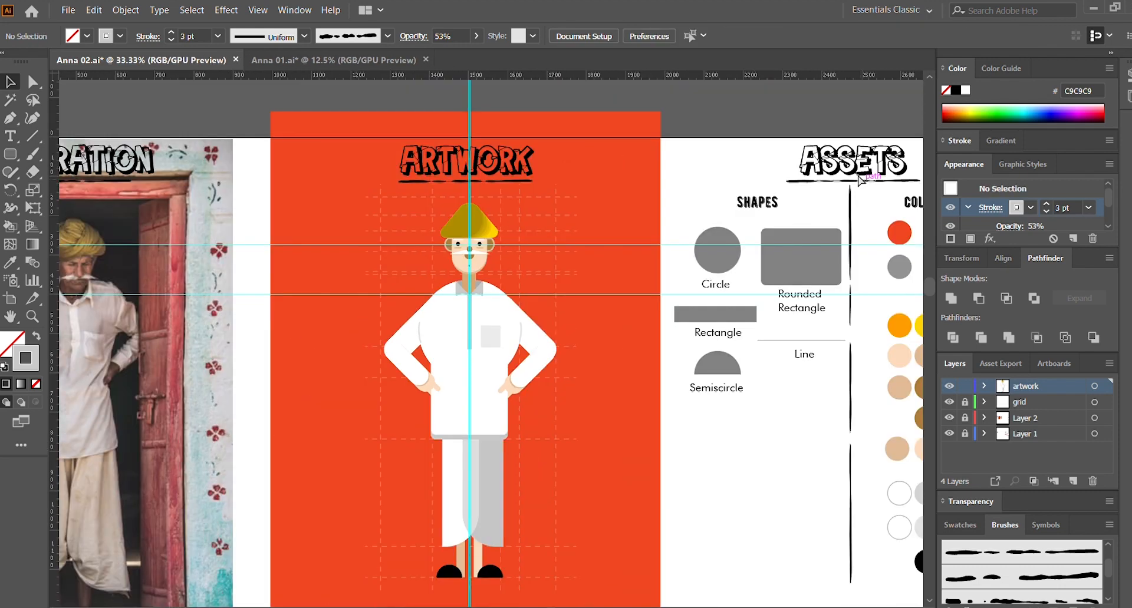
pyautogui.click(470, 284)
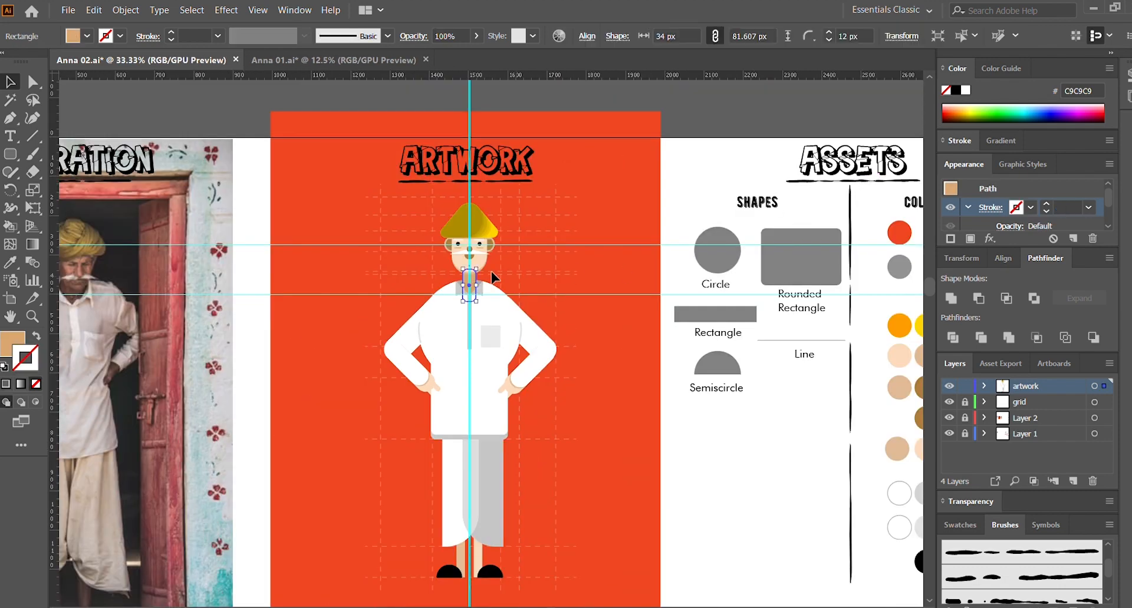
pyautogui.click(9, 337)
pyautogui.click(638, 257)
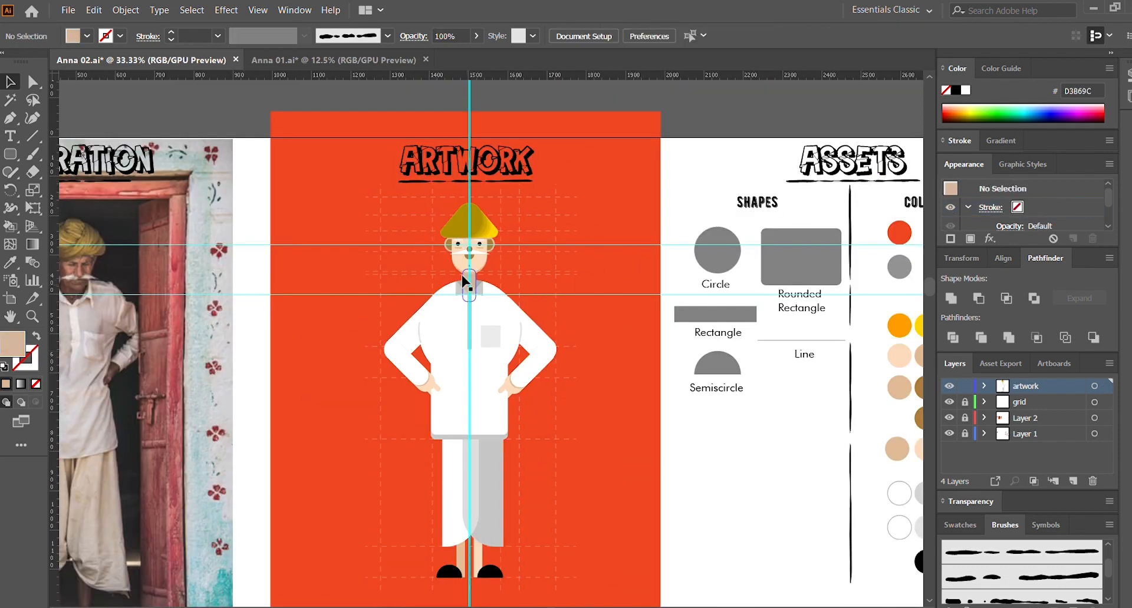
pyautogui.click(468, 283)
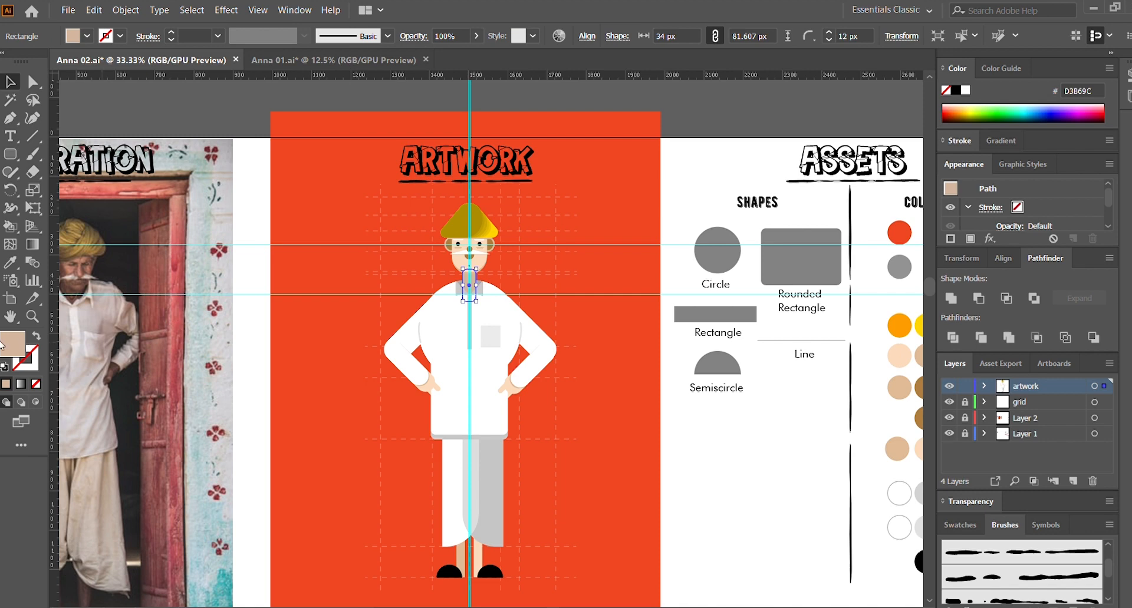
pyautogui.click(593, 265)
pyautogui.hotkey('ctrl', 'z')
pyautogui.hotkey('ctrl', 'z')
# Step: Remove the two horizontal guides crossing the man's face and collar
pyautogui.click(701, 452)
pyautogui.scroll(-4, 590, 419)
pyautogui.scroll(1, 592, 418)
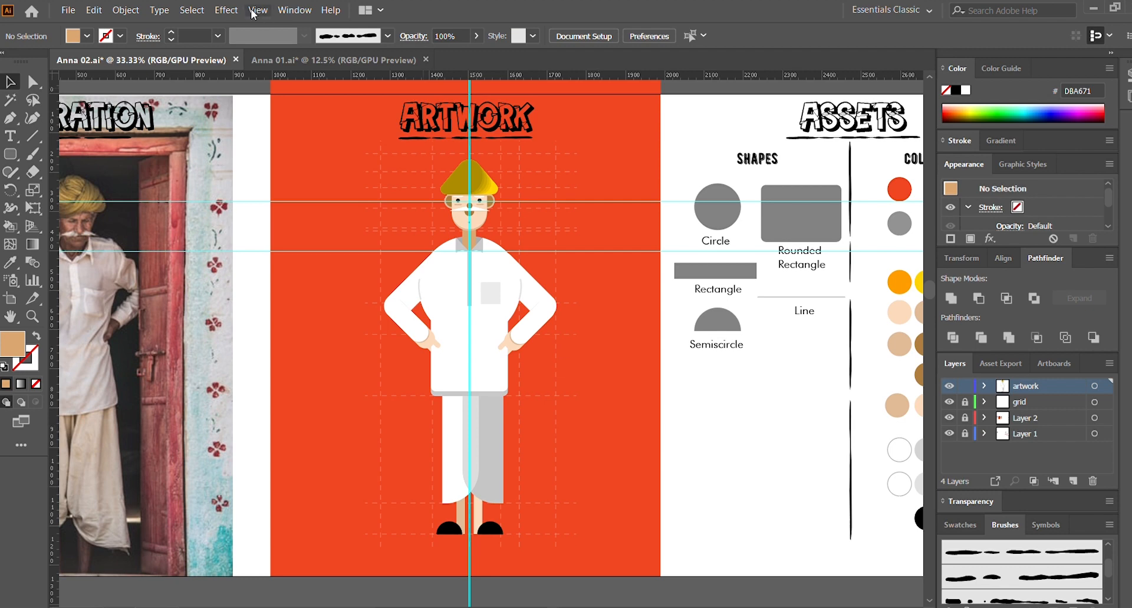
pyautogui.scroll(1, 570, 366)
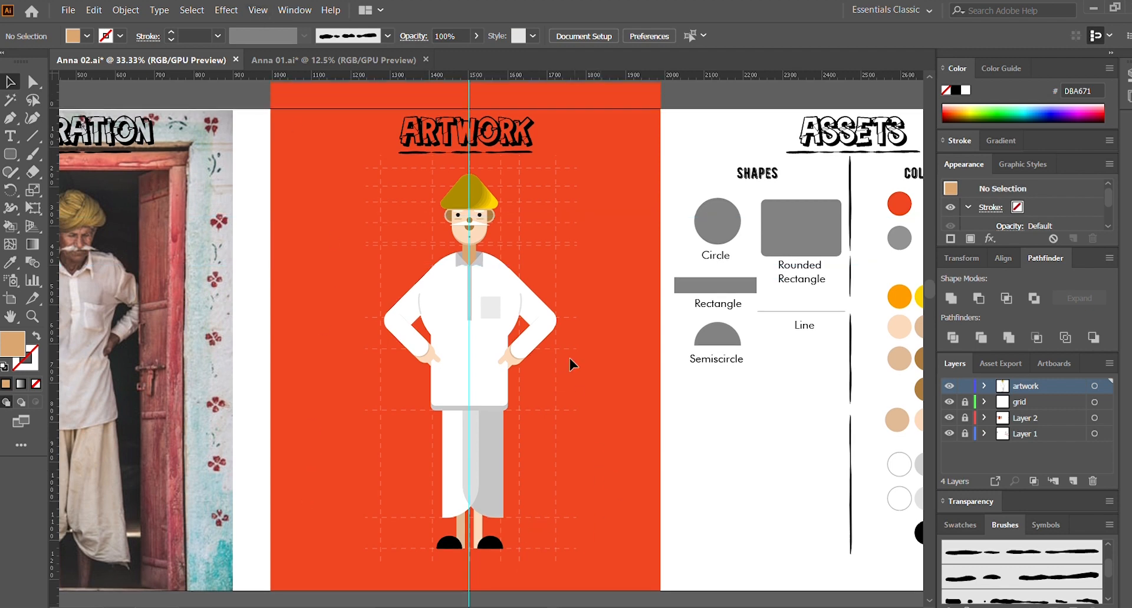
pyautogui.scroll(1, 571, 342)
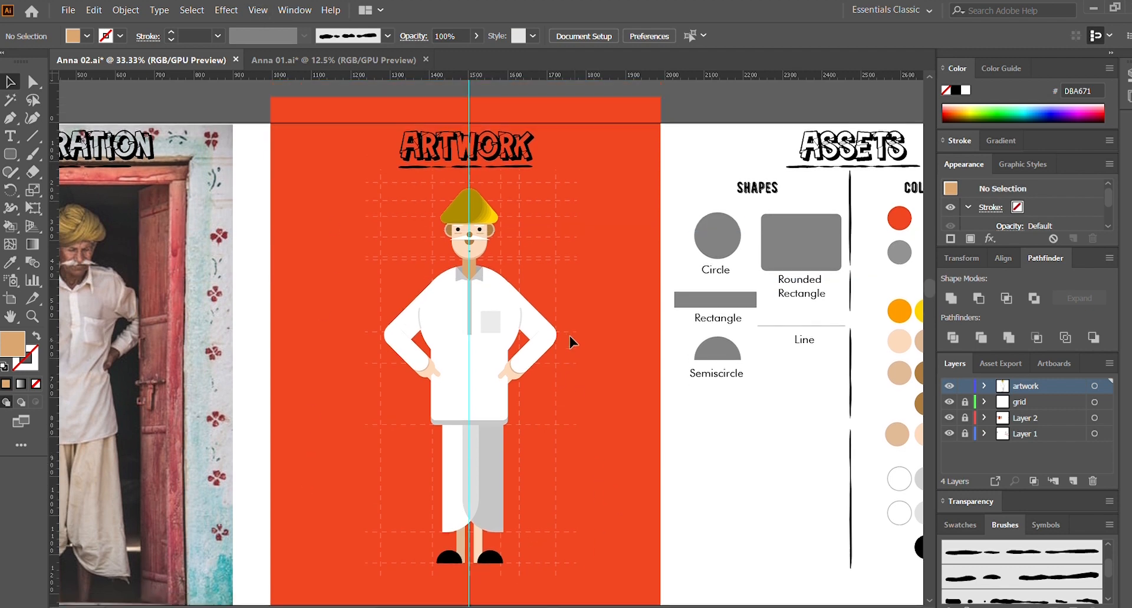
# Step: Draw a vertical fold line about 222 px long down the grey right panel of the lower garment
pyautogui.scroll(-2, 570, 342)
pyautogui.keyDown('alt'); pyautogui.scroll(2, 575, 341); pyautogui.keyUp('alt')
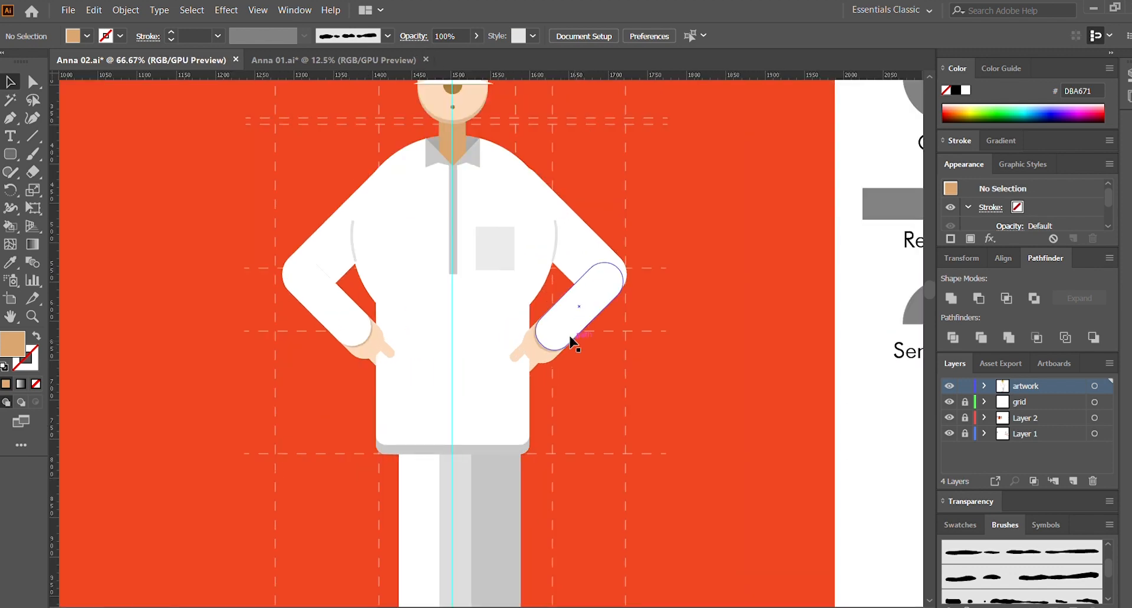
pyautogui.scroll(-10, 518, 359)
pyautogui.click(10, 118)
pyautogui.click(491, 322)
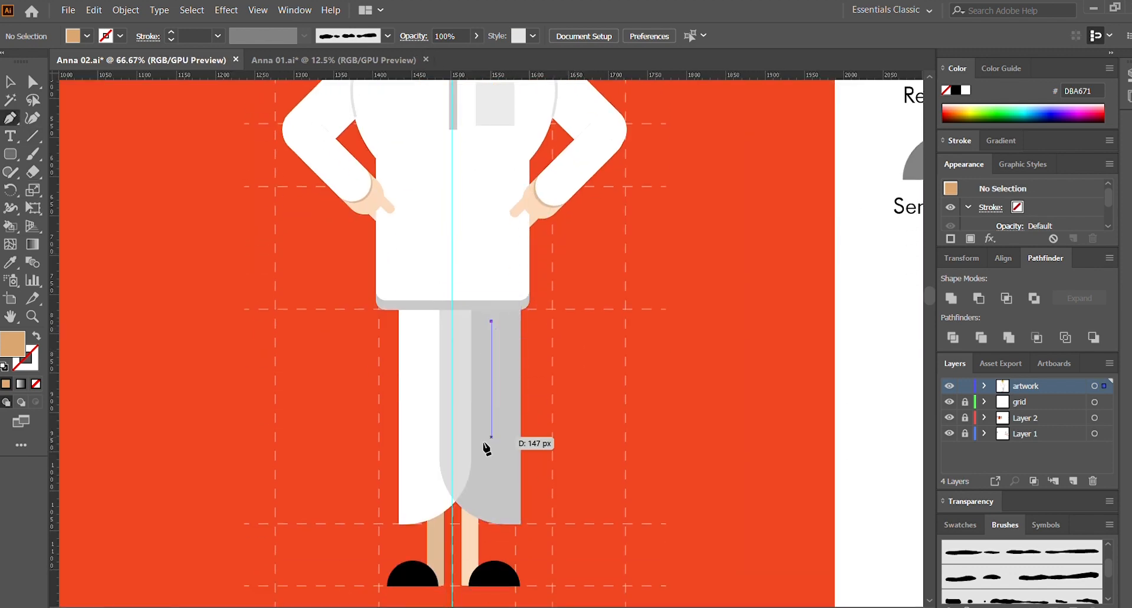
pyautogui.click(492, 497)
pyautogui.press('v')
# Step: Give the fold line no fill and a 2 pt off-white FFFEFD stroke
pyautogui.click(36, 337)
pyautogui.click(33, 352)
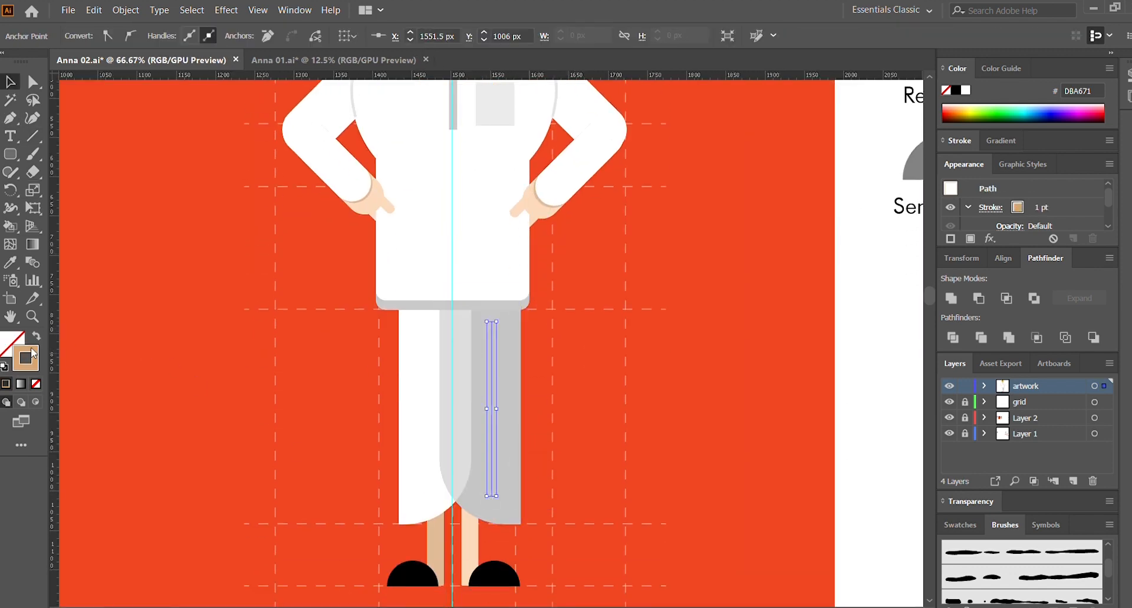
pyautogui.click(679, 304)
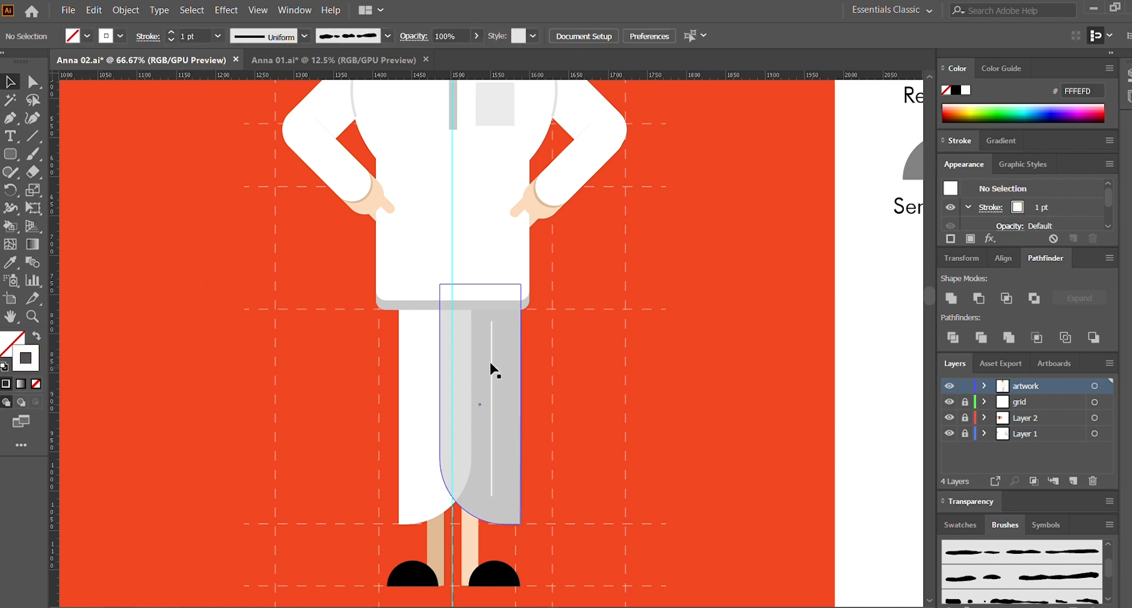
pyautogui.click(491, 363)
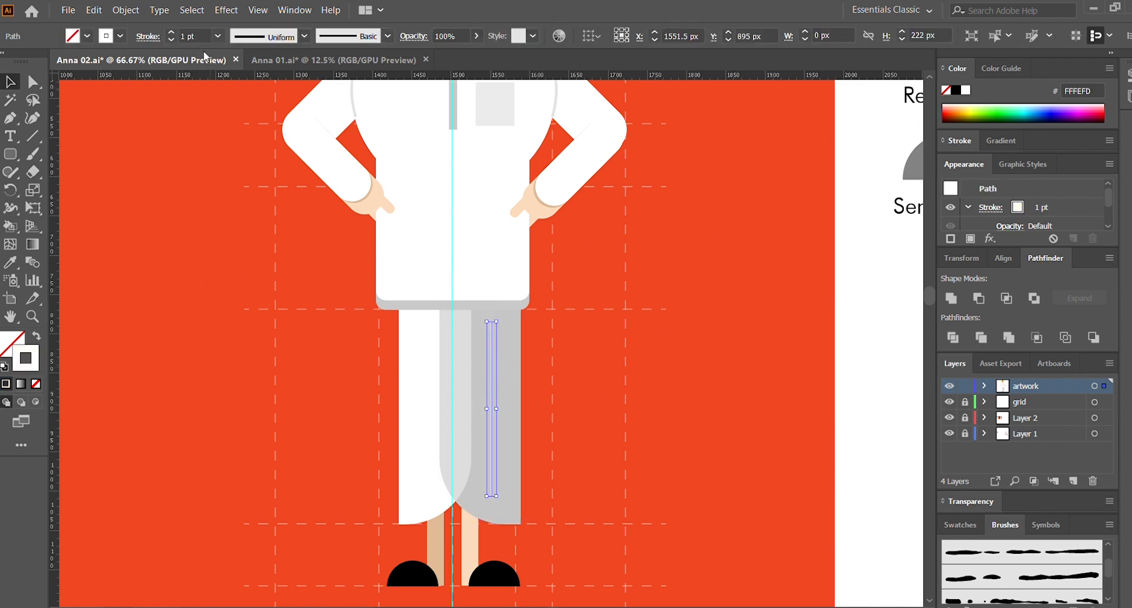
pyautogui.click(238, 110)
# Step: Copy the fold line onto the white left panel and give the copy a 2 pt C6C6C6 stroke
pyautogui.moveTo(491, 368); pyautogui.dragTo(418, 368)
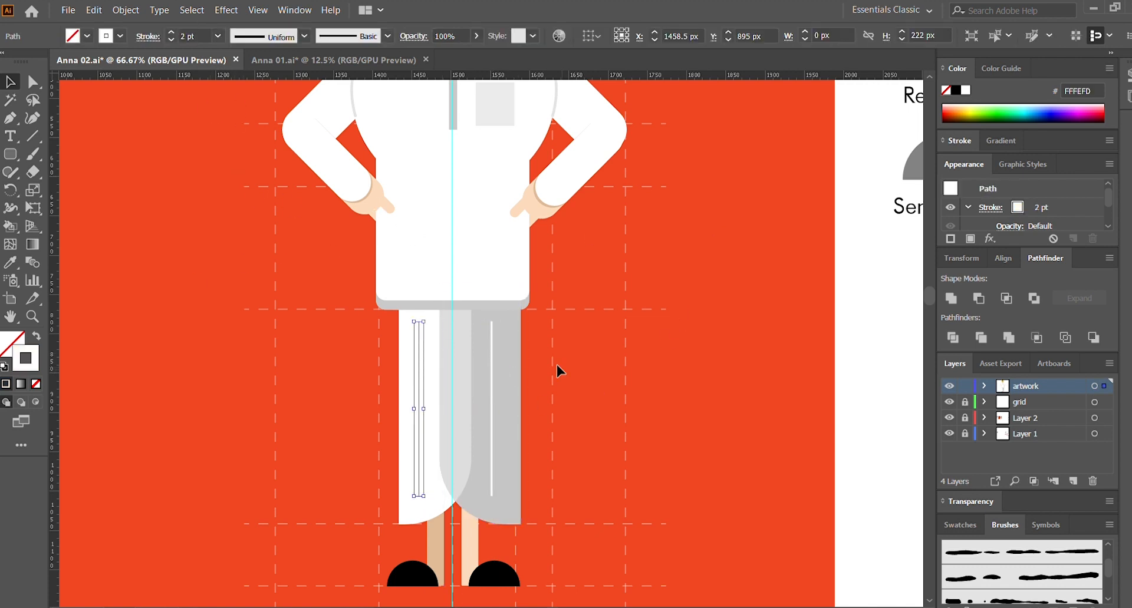
pyautogui.press('i')
pyautogui.click(502, 375)
pyautogui.click(36, 337)
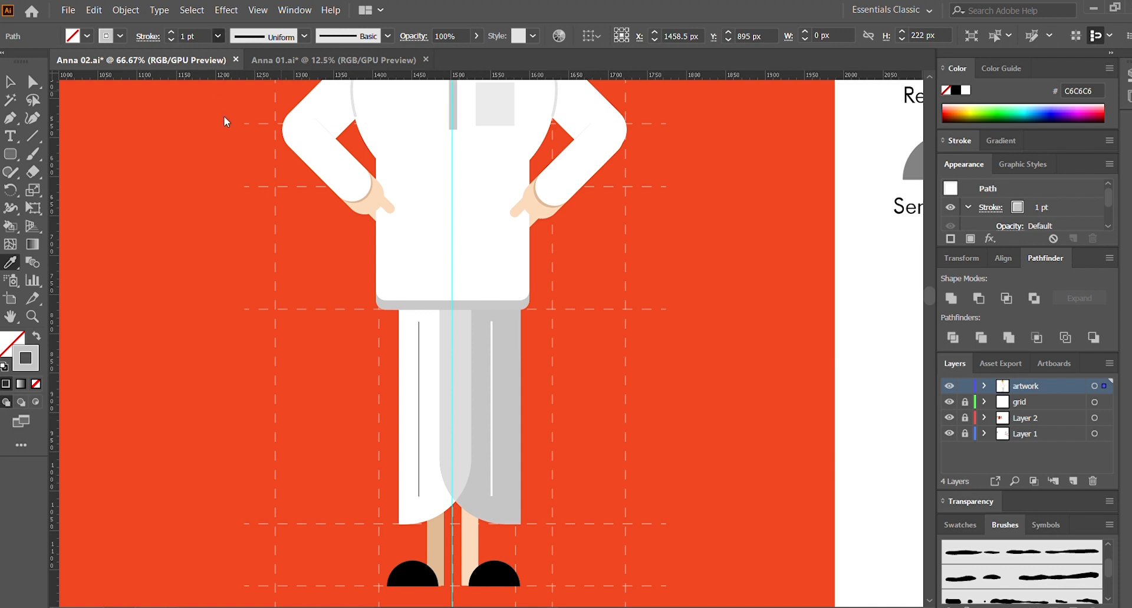
pyautogui.click(9, 82)
pyautogui.click(547, 380)
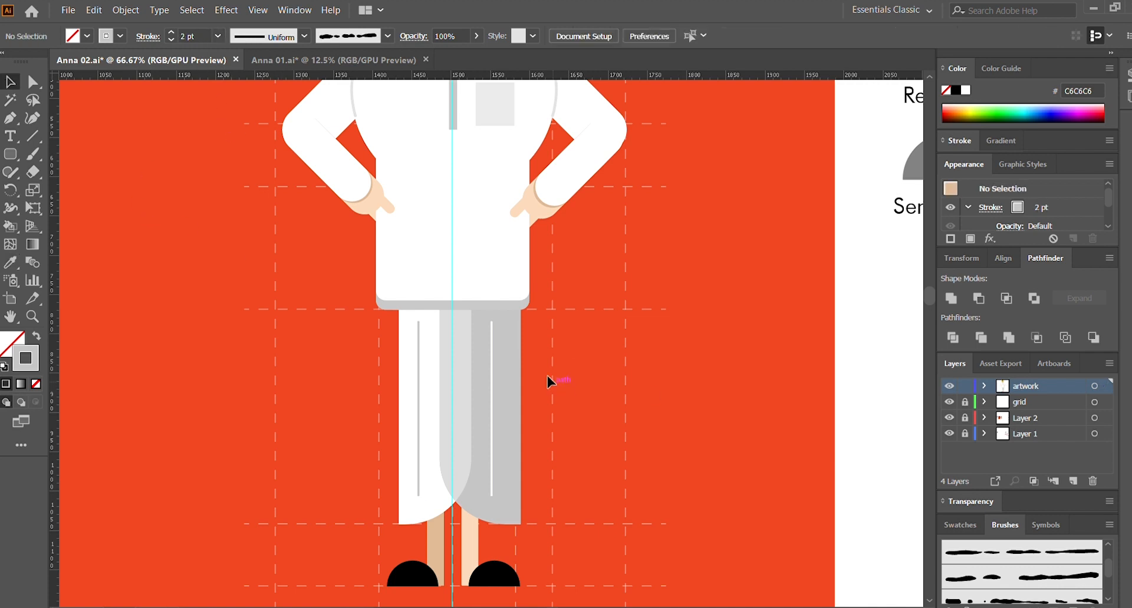
# Step: Lower the opacity of both fold lines on the lower garment to 51%
pyautogui.keyDown('shift'); pyautogui.click(412, 343); pyautogui.keyUp('shift')
pyautogui.click(545, 322)
pyautogui.click(490, 332)
pyautogui.keyDown('shift'); pyautogui.click(417, 334); pyautogui.keyUp('shift')
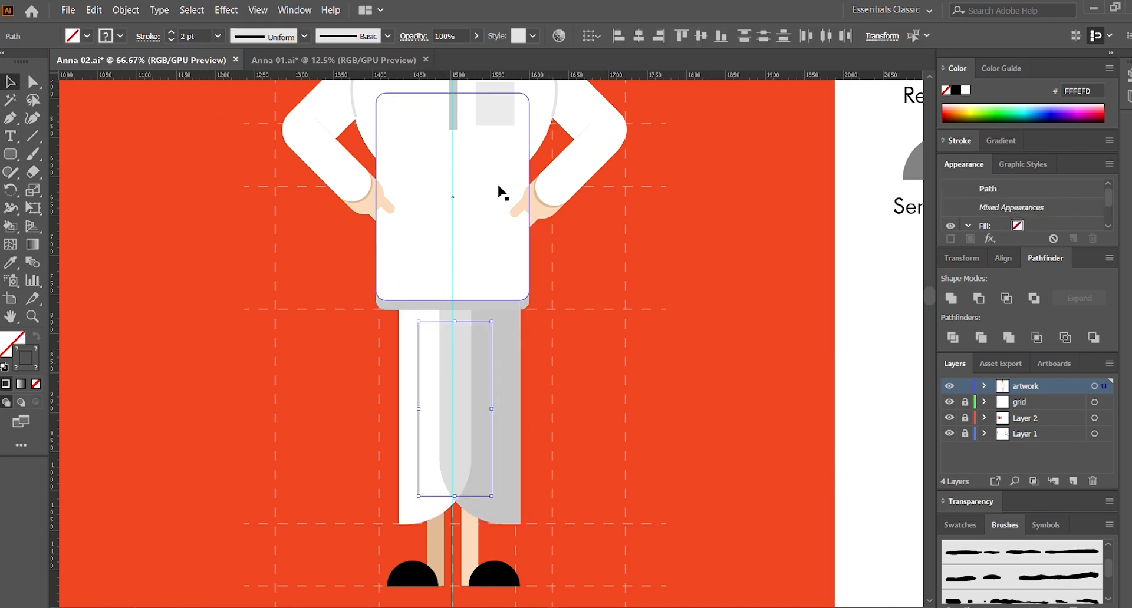
pyautogui.click(630, 374)
# Step: Draw an angled line about 88 by 178 px inside the right sleeve's outer edge, from upper arm through elbow to cuff
pyautogui.scroll(4, 630, 371)
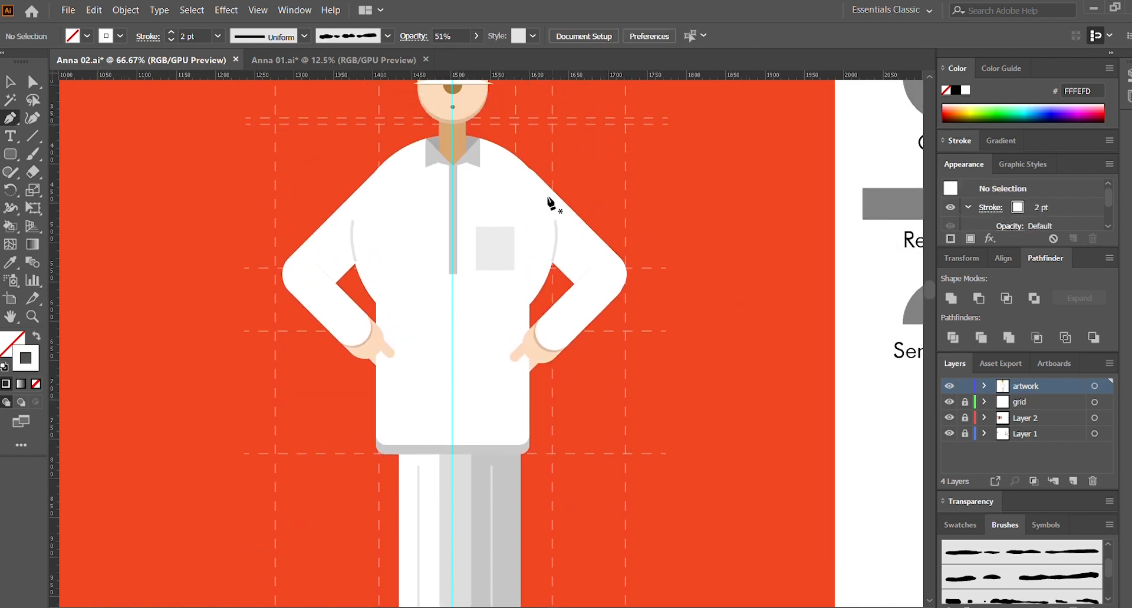
pyautogui.click(552, 202)
pyautogui.click(619, 270)
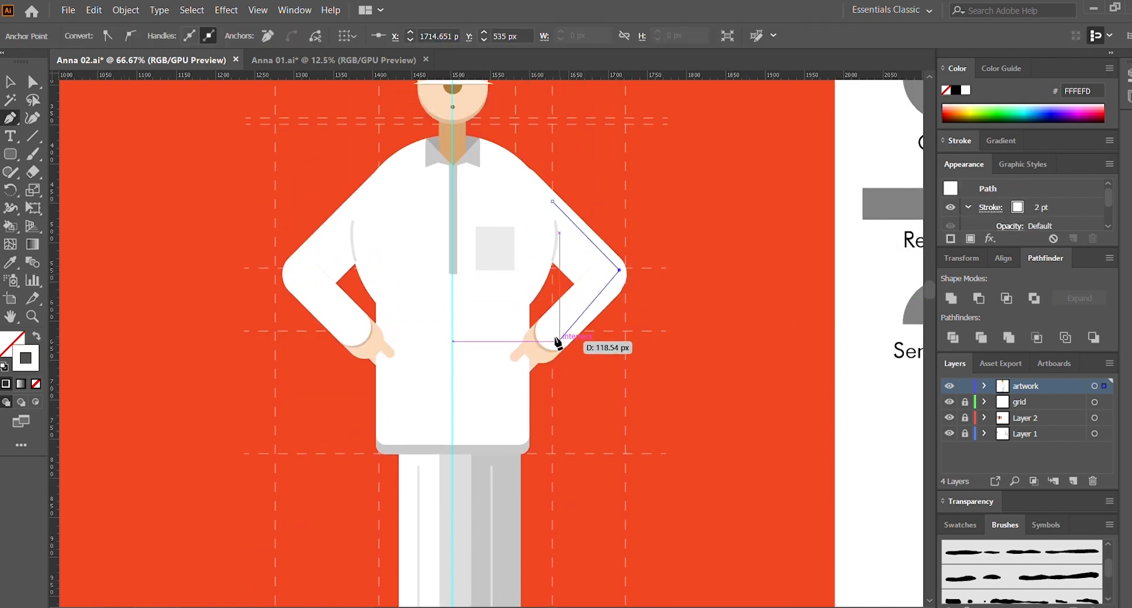
pyautogui.hotkey('ctrl', 'z')
pyautogui.click(621, 273)
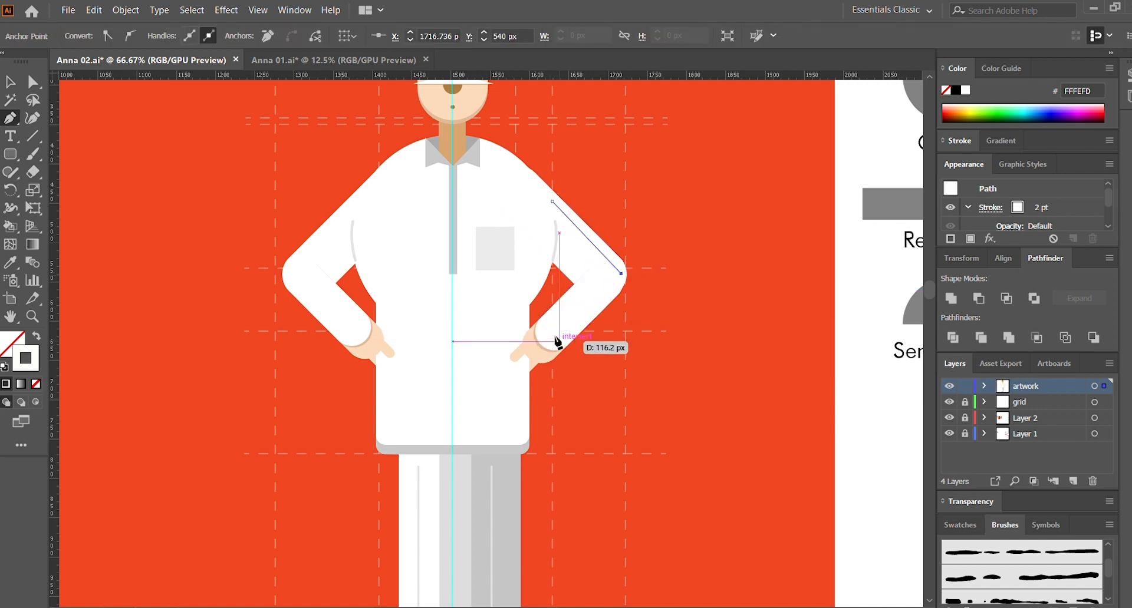
pyautogui.click(558, 341)
pyautogui.press('v')
# Step: Apply the left fold line's style to the sleeve line: 2 pt C6C6C6 stroke at 51% opacity
pyautogui.press('i')
pyautogui.click(419, 475)
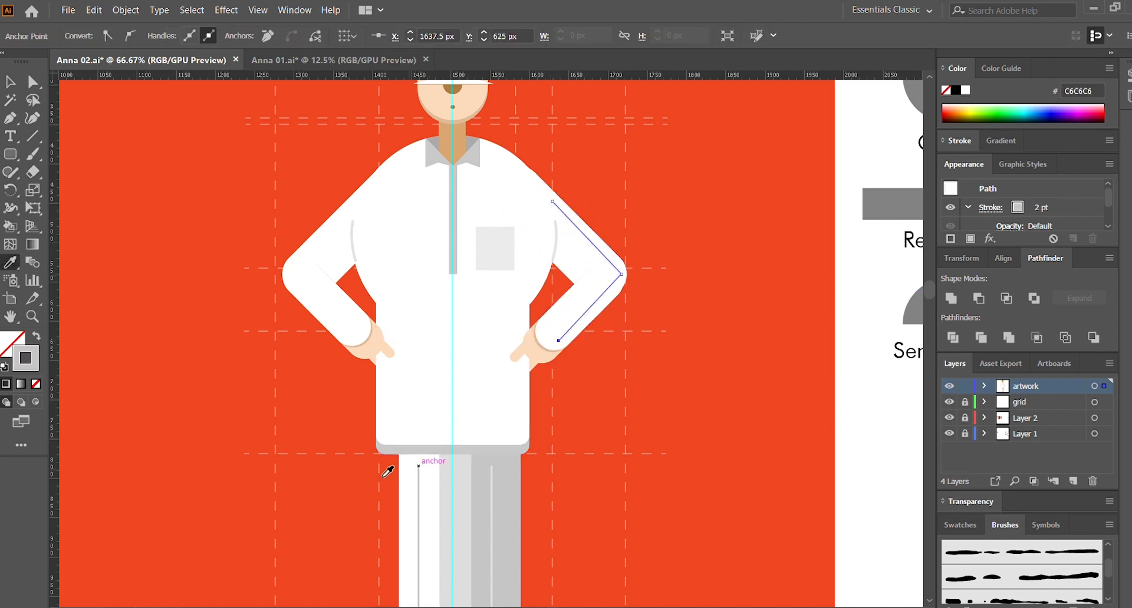
pyautogui.press('v')
pyautogui.click(583, 227)
pyautogui.click(591, 242)
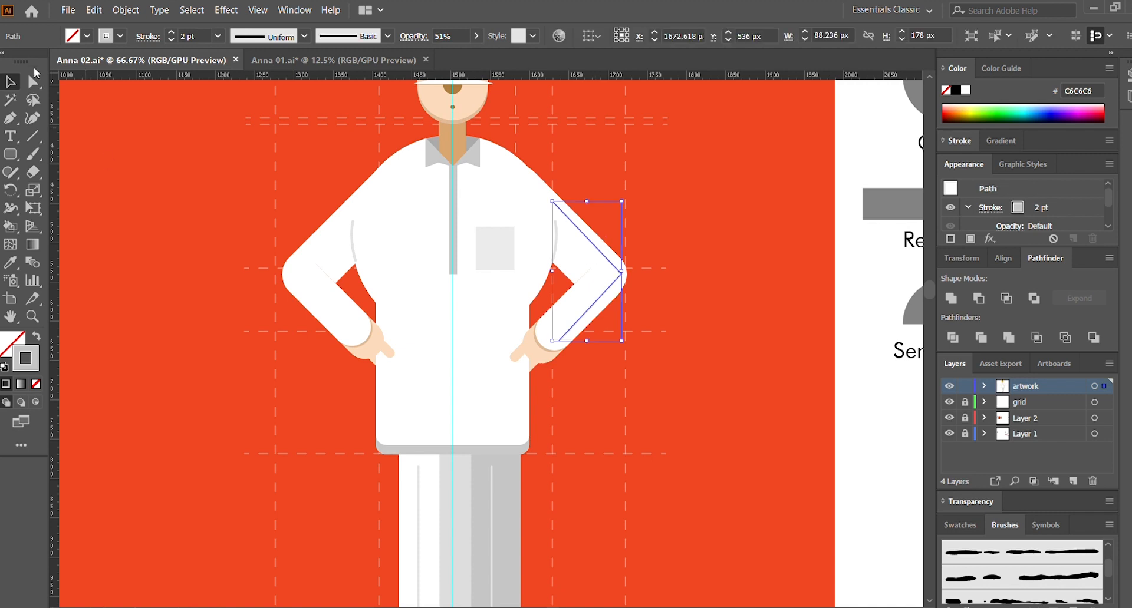
# Step: Round the sleeve line's corner at the right elbow to follow the sleeve's curve
pyautogui.press('a')
pyautogui.moveTo(605, 271); pyautogui.dragTo(591, 272)
pyautogui.click(745, 296)
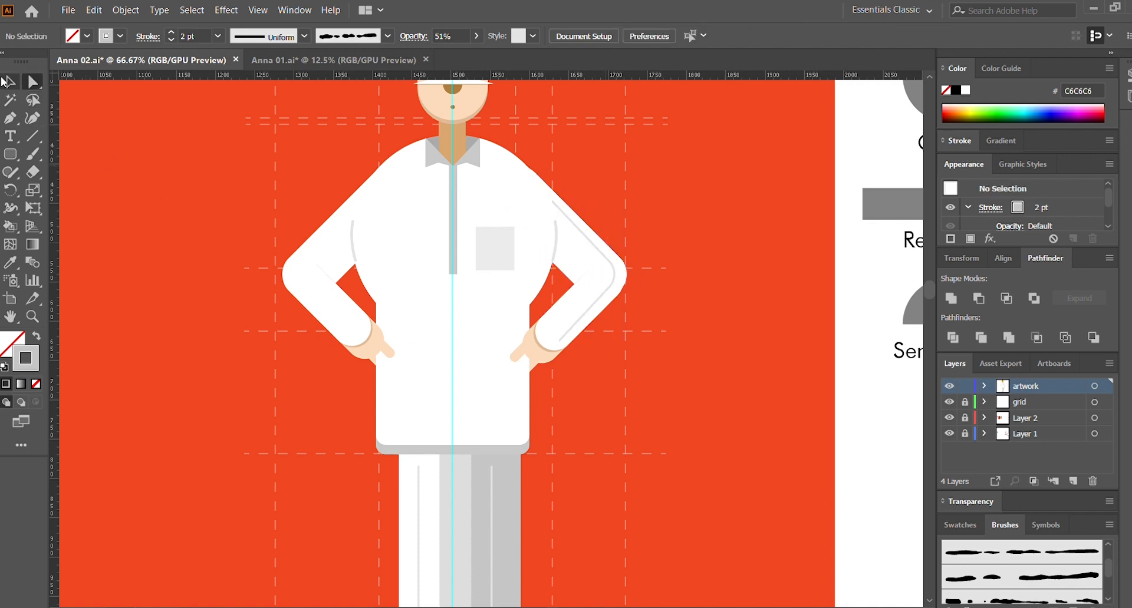
# Step: Copy the right sleeve's fold line, mirror it, and place it along the left sleeve's outer edge
pyautogui.click(6, 81)
pyautogui.moveTo(577, 227); pyautogui.dragTo(366, 250)
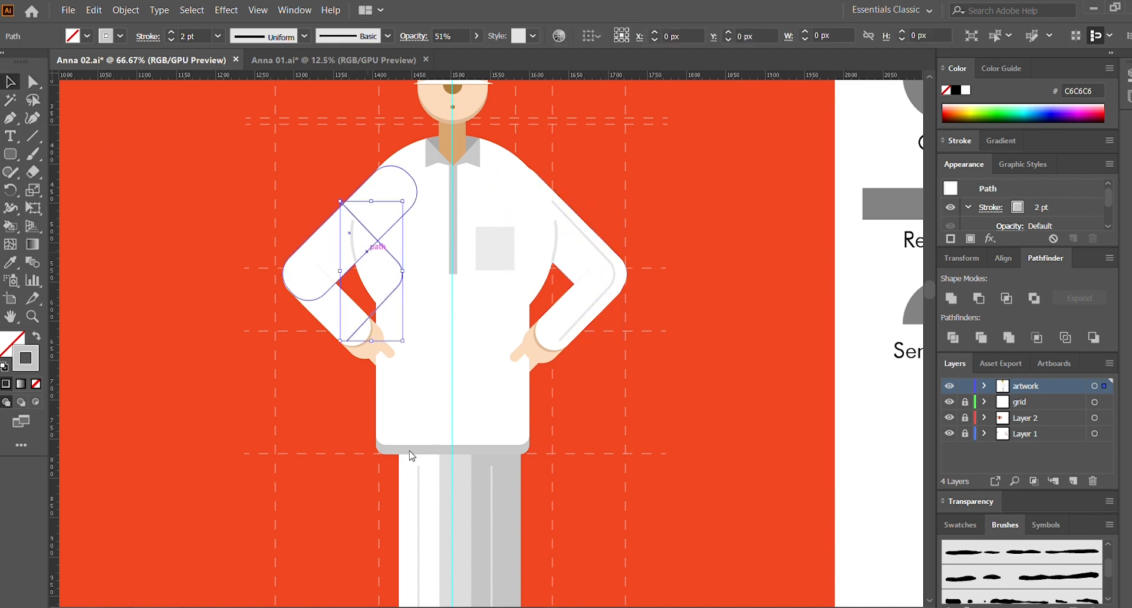
pyautogui.click(580, 494)
pyautogui.click(563, 414)
pyautogui.moveTo(350, 292); pyautogui.dragTo(302, 291)
pyautogui.click(314, 339)
pyautogui.hotkey('ctrl', '-')
pyautogui.hotkey('ctrl', '-')
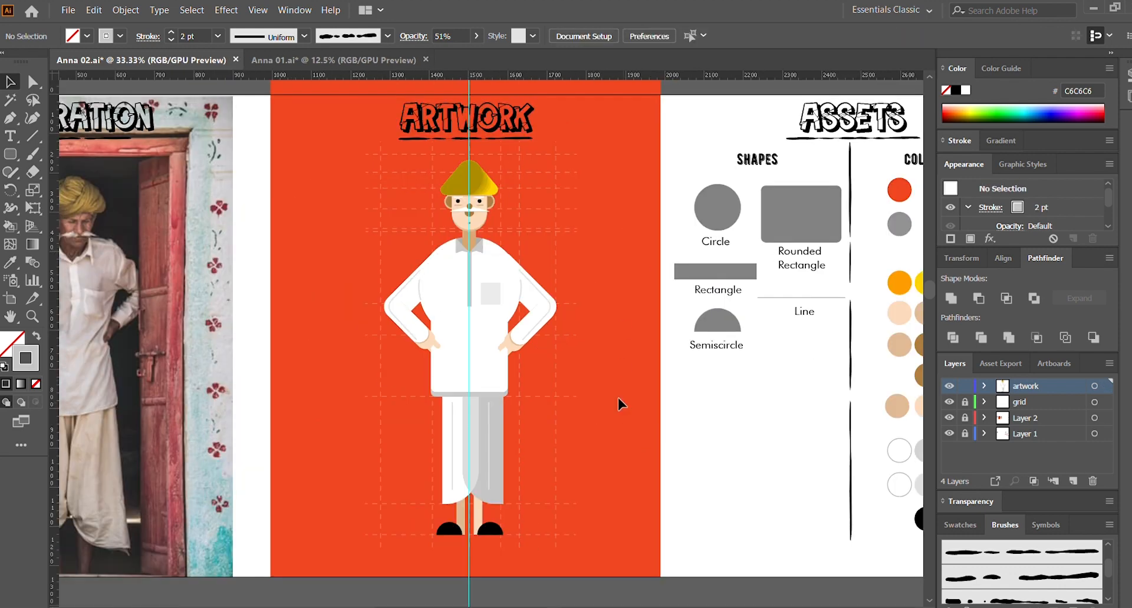
# Step: Recolour the turban's dark front section bright yellow (FFFF00)
pyautogui.scroll(1, 618, 398)
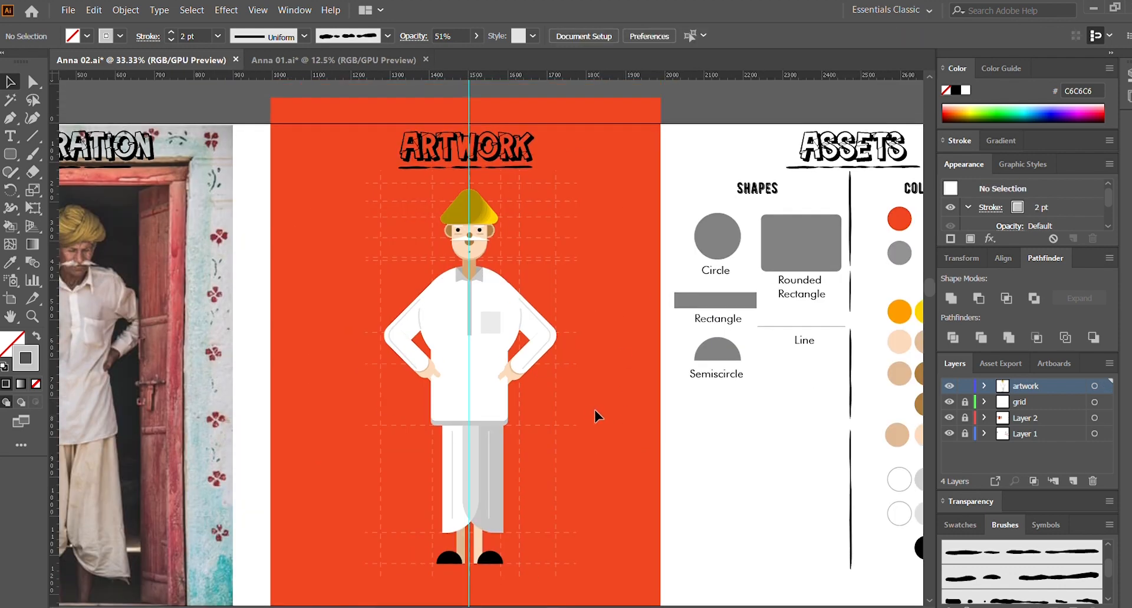
pyautogui.click(494, 219)
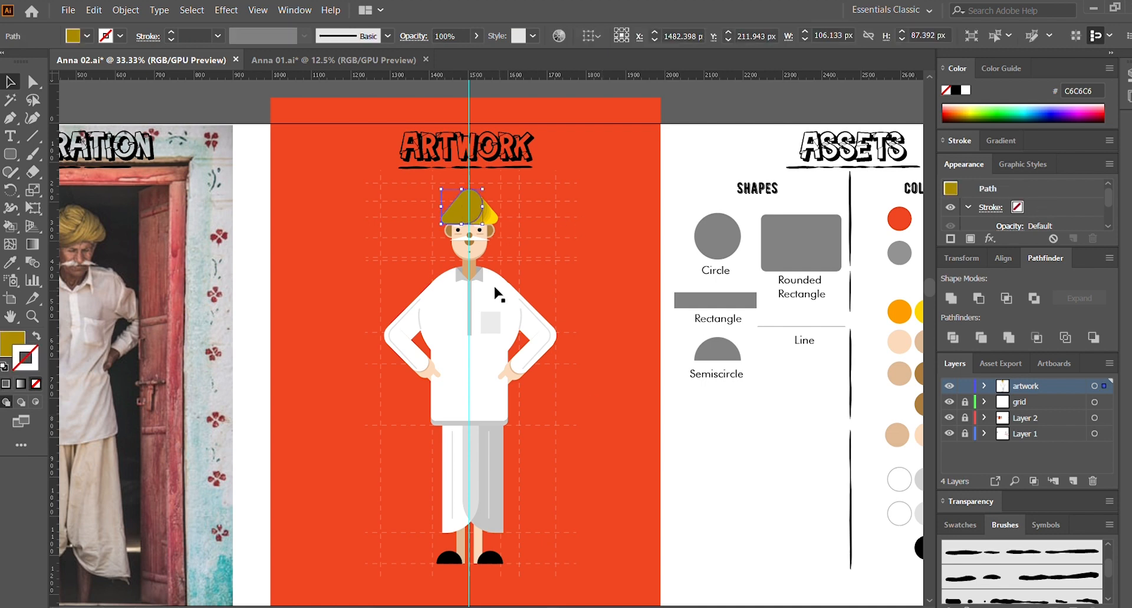
pyautogui.press('i')
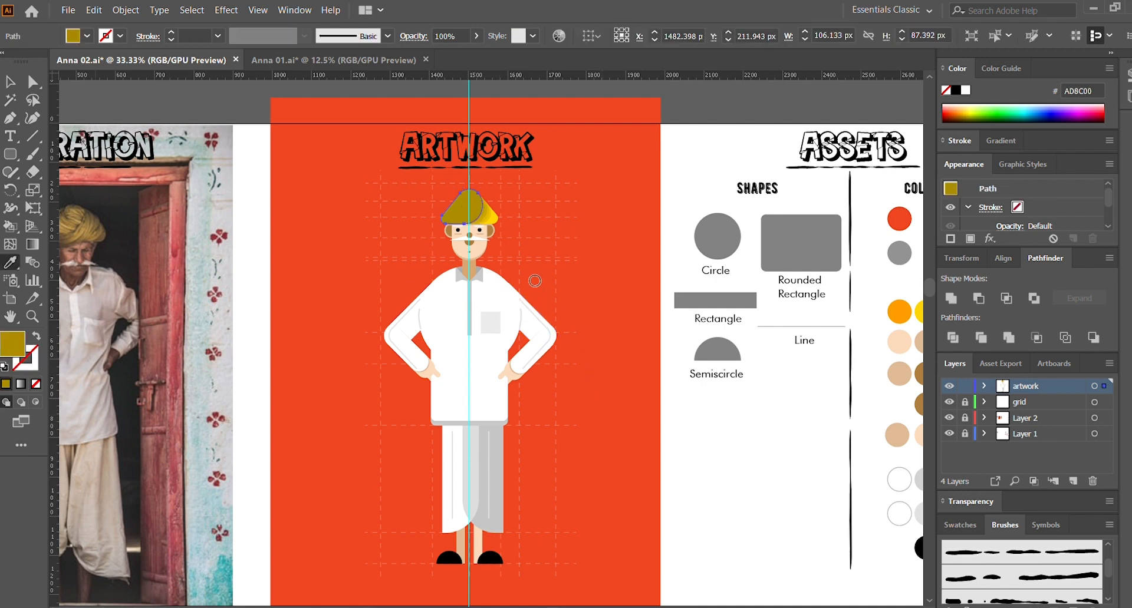
pyautogui.hotkey('ctrl', 'z')
pyautogui.press('v')
pyautogui.click(736, 113)
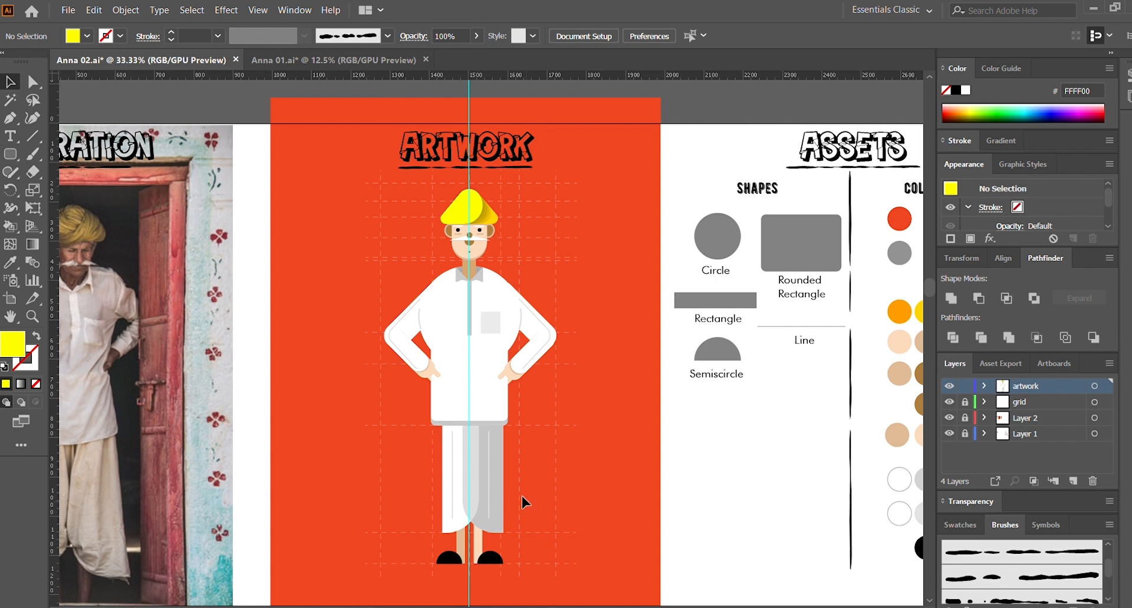
# Step: Draw an S-curve about 773 by 1120 px diagonally across the red artwork background, from upper left to lower right
pyautogui.scroll(-1, 542, 498)
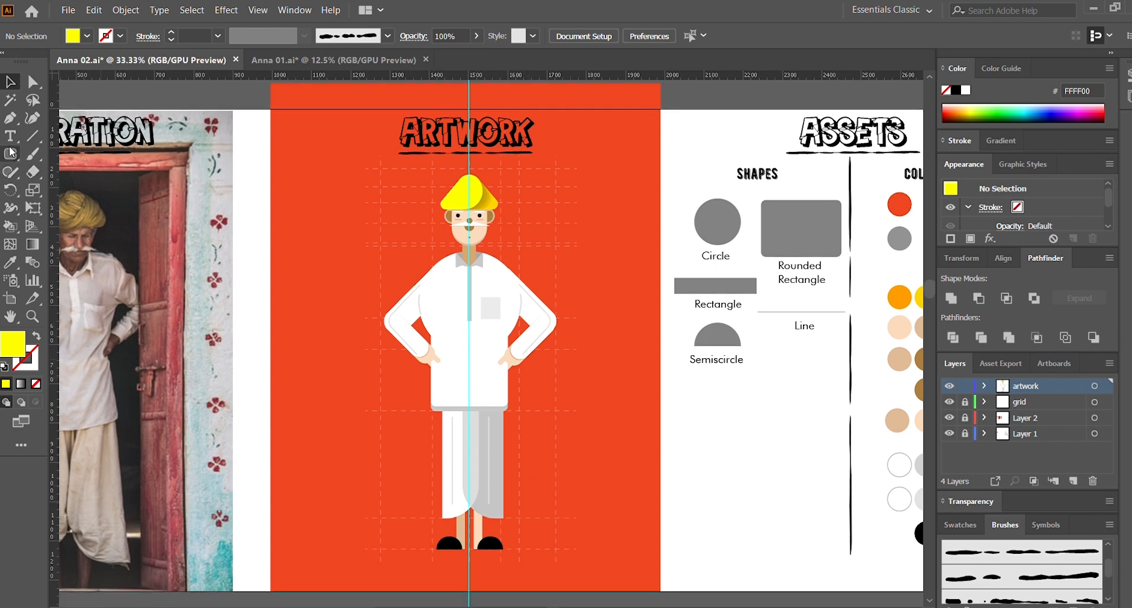
pyautogui.click(319, 134)
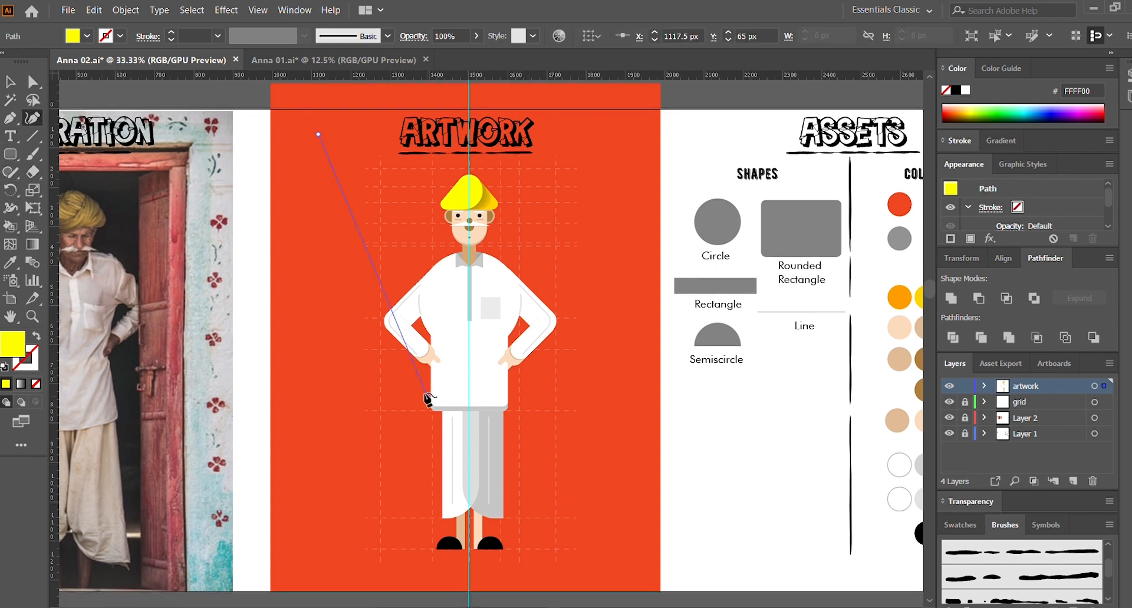
pyautogui.click(524, 393)
pyautogui.hotkey('ctrl', 'z')
pyautogui.click(389, 281)
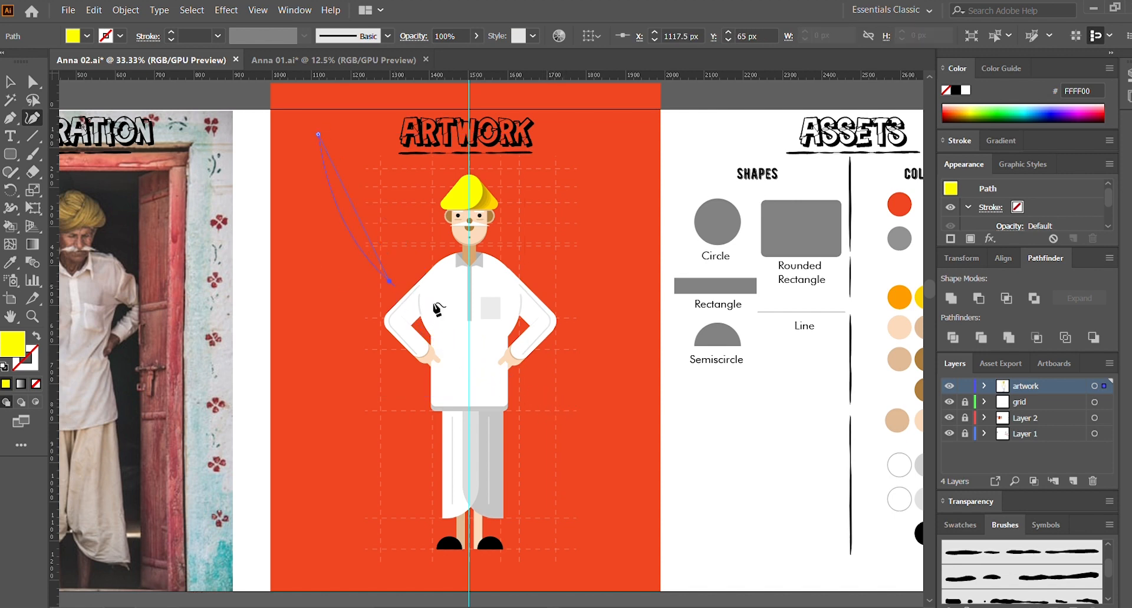
pyautogui.click(539, 391)
pyautogui.click(619, 571)
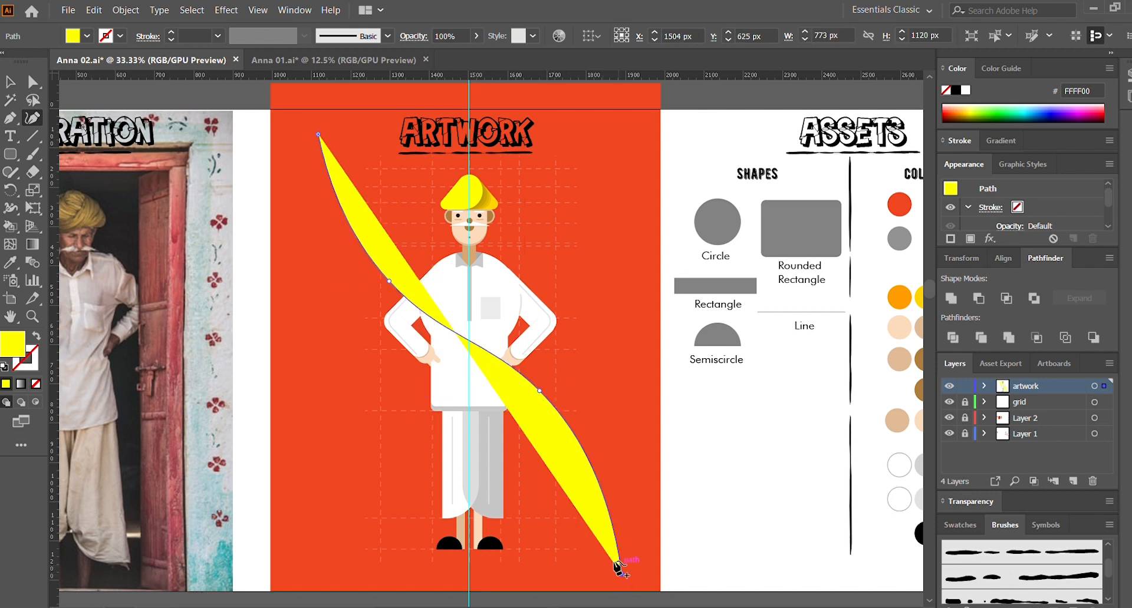
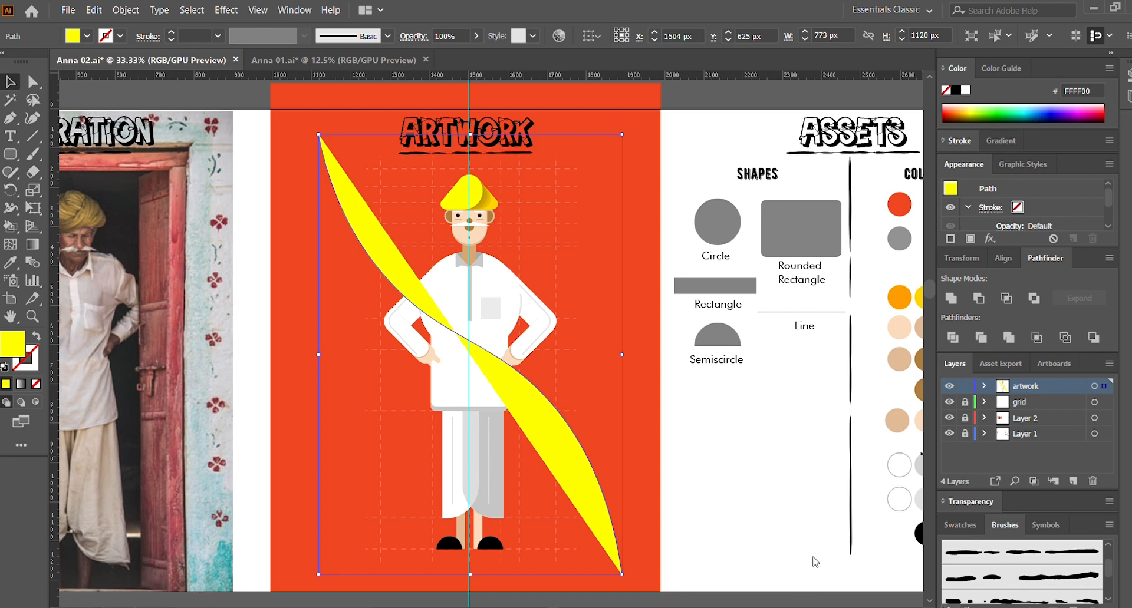
# Step: Give the diagonal curve a yellow dry-brush stroke at 4 pt with no fill
pyautogui.moveTo(1056, 530); pyautogui.dragTo(1054, 519)
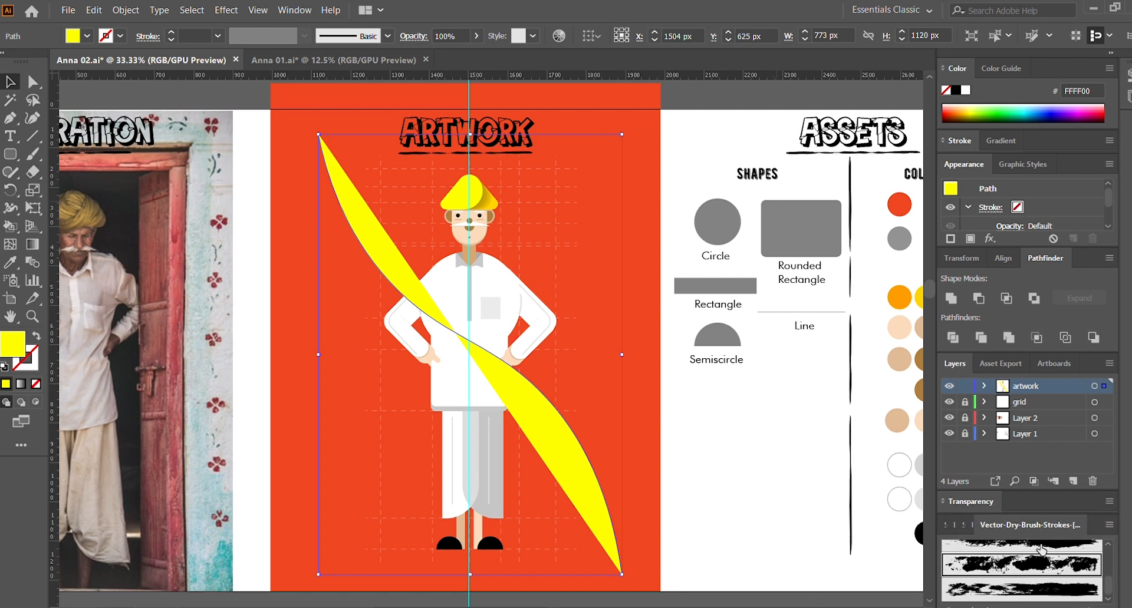
pyautogui.click(975, 567)
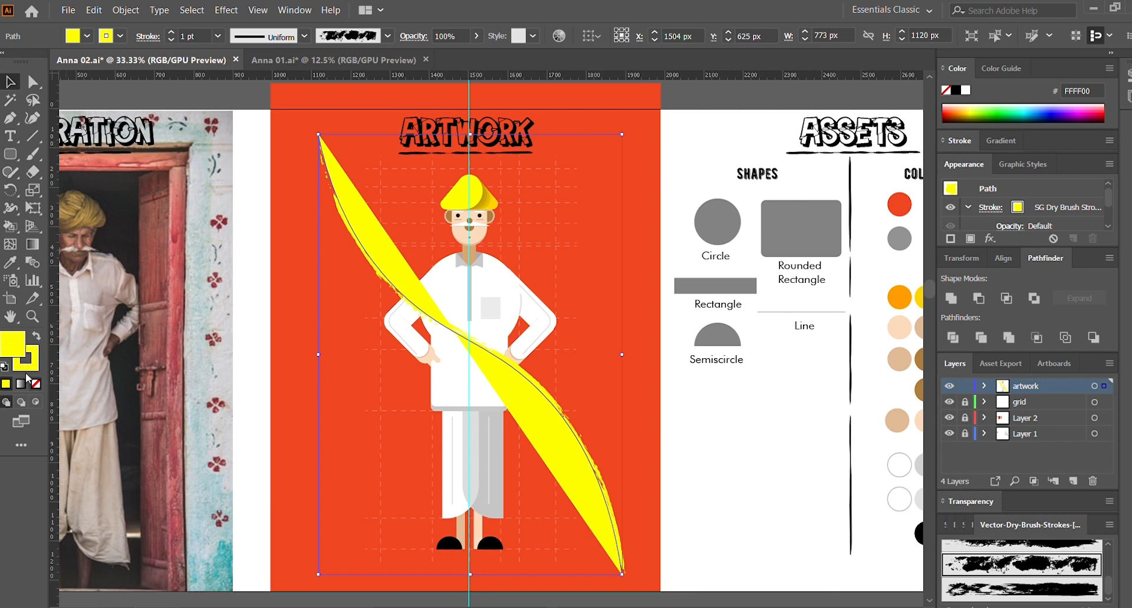
pyautogui.click(36, 384)
pyautogui.click(995, 588)
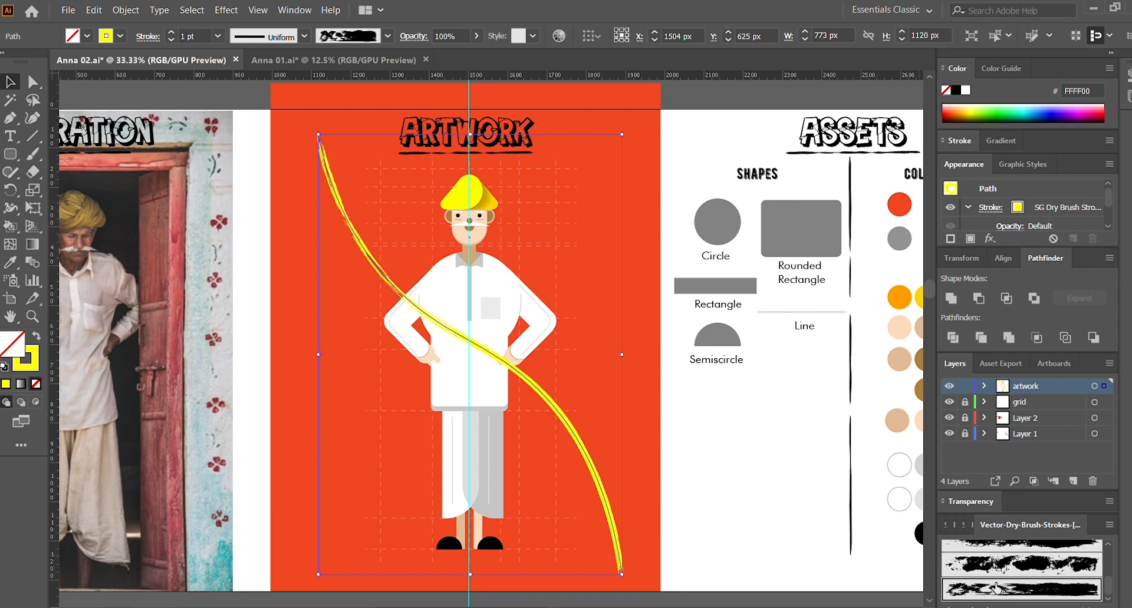
pyautogui.click(236, 150)
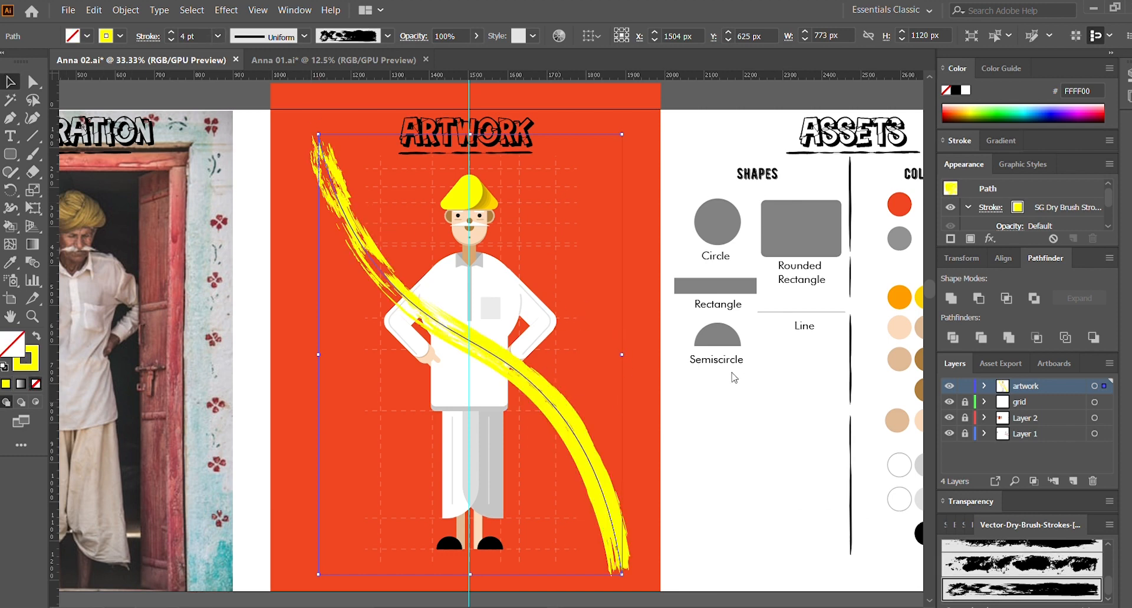
# Step: Send the yellow brush stroke behind the figure and restyle it with a different dry brush at 6 pt
pyautogui.click(710, 459)
pyautogui.click(601, 475)
pyautogui.scroll(2, 1037, 568)
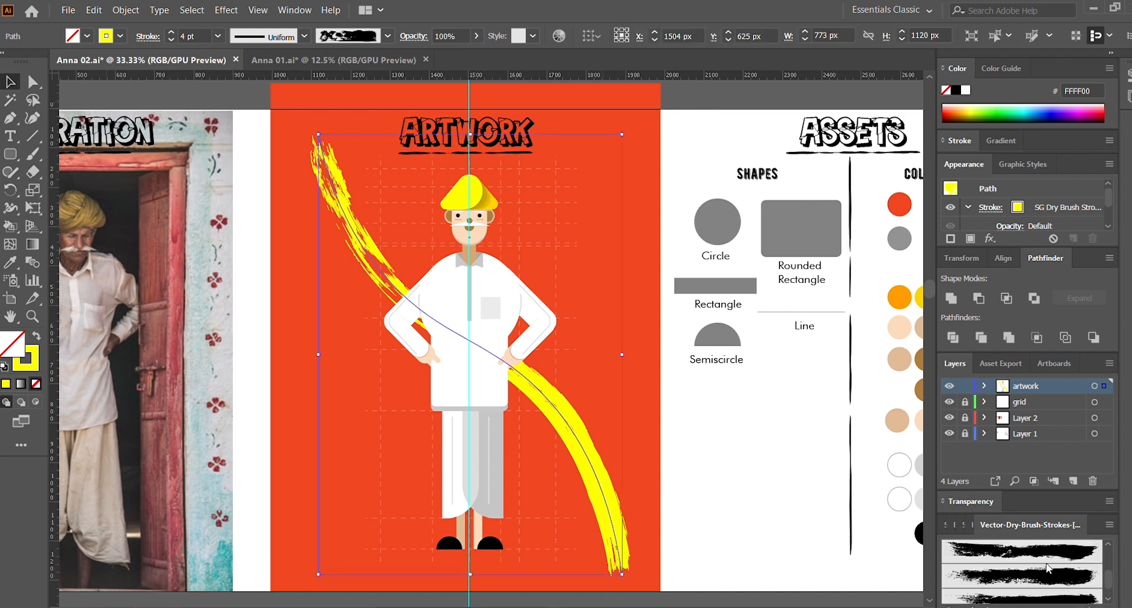
pyautogui.click(1023, 557)
pyautogui.click(723, 523)
pyautogui.click(584, 469)
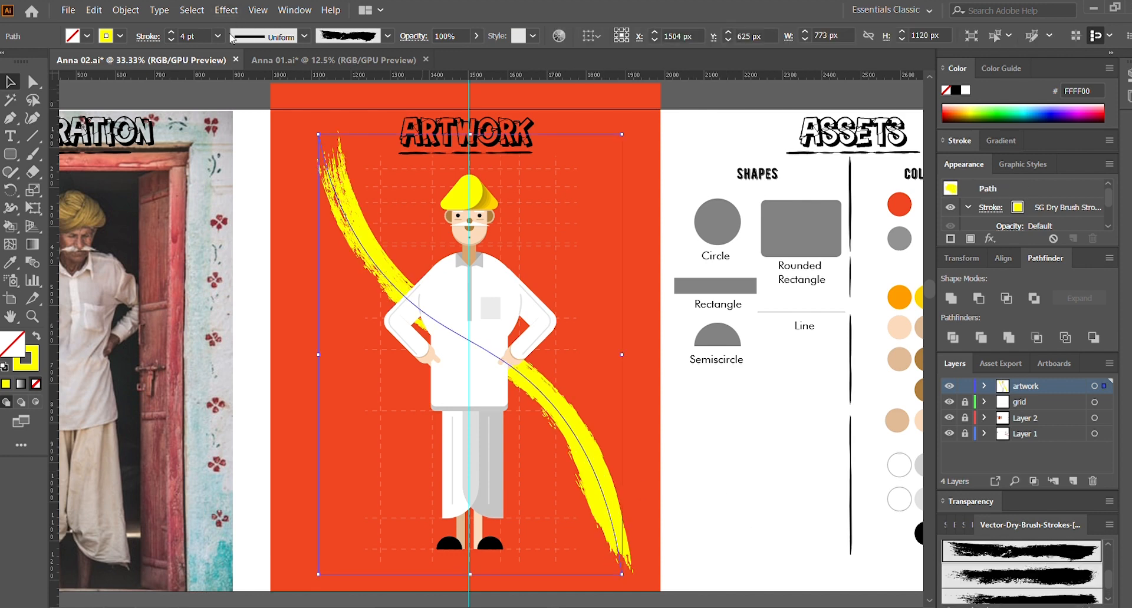
pyautogui.click(766, 513)
# Step: Draw a second S-curve about 636 by 702 px from beside the left sleeve down past the right foot
pyautogui.press('p')
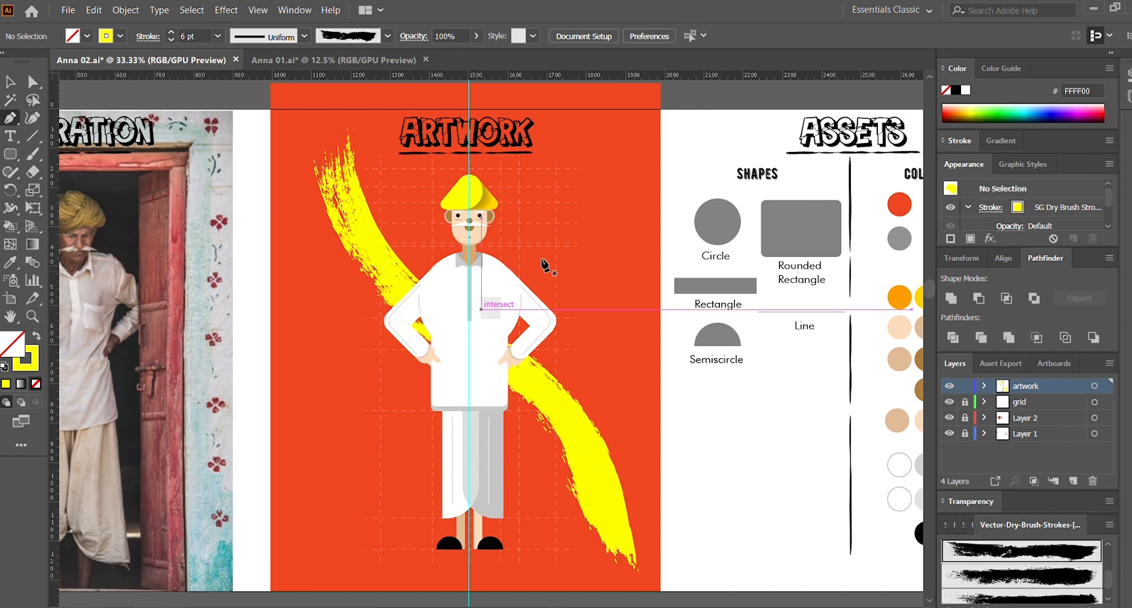
pyautogui.click(306, 270)
pyautogui.moveTo(392, 411); pyautogui.dragTo(489, 437)
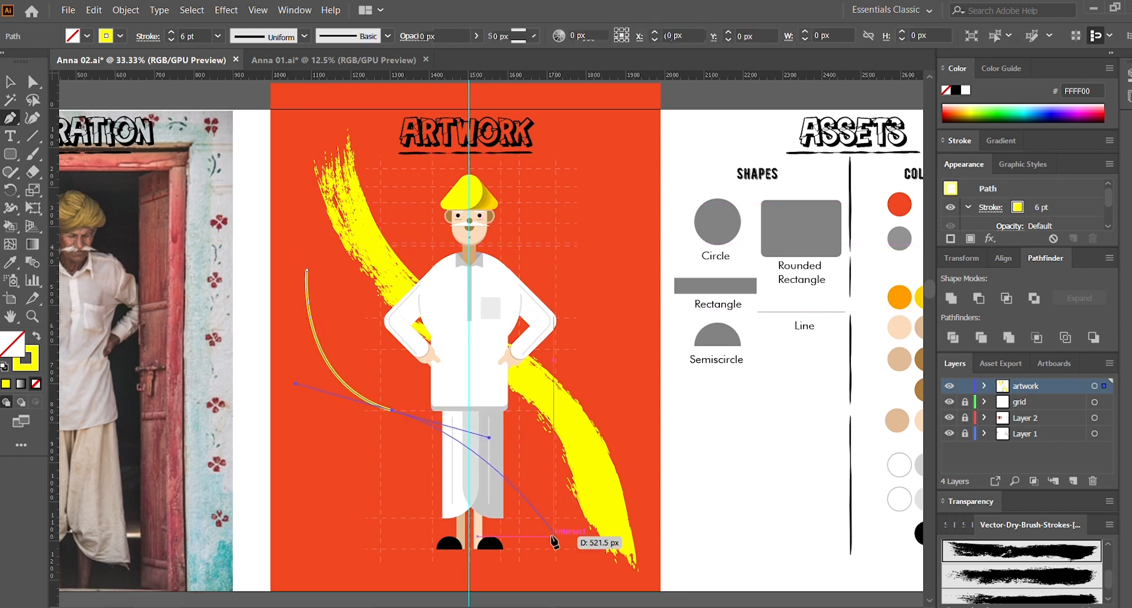
pyautogui.moveTo(556, 546); pyautogui.dragTo(569, 577)
pyautogui.press('v')
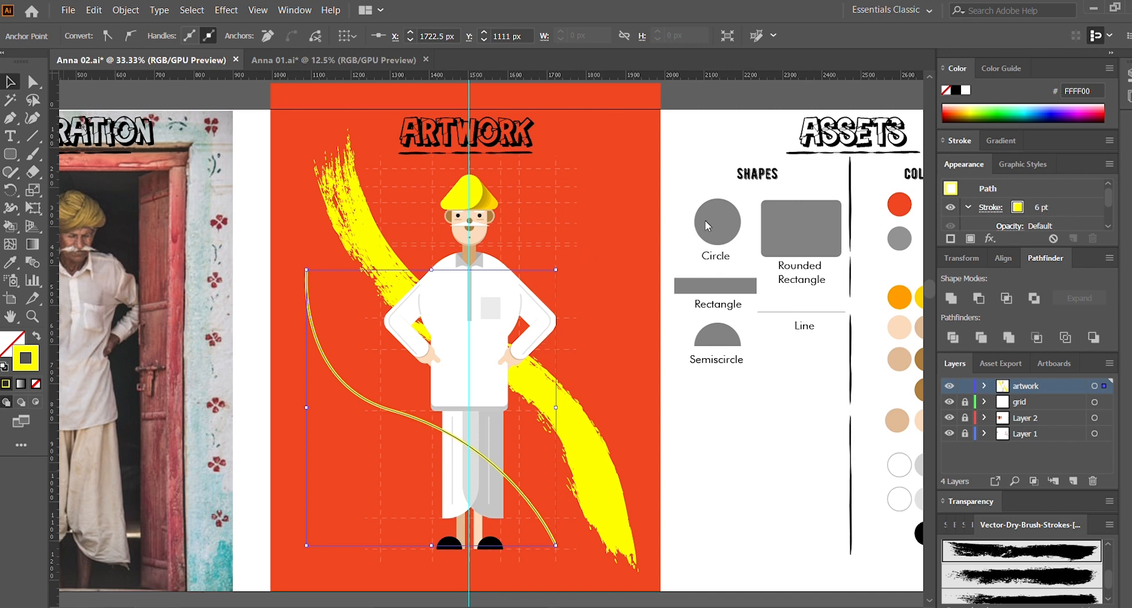
# Step: Style the second curve as a dark purple (510C5B) dry-brush stroke at 7 pt
pyautogui.click(1019, 577)
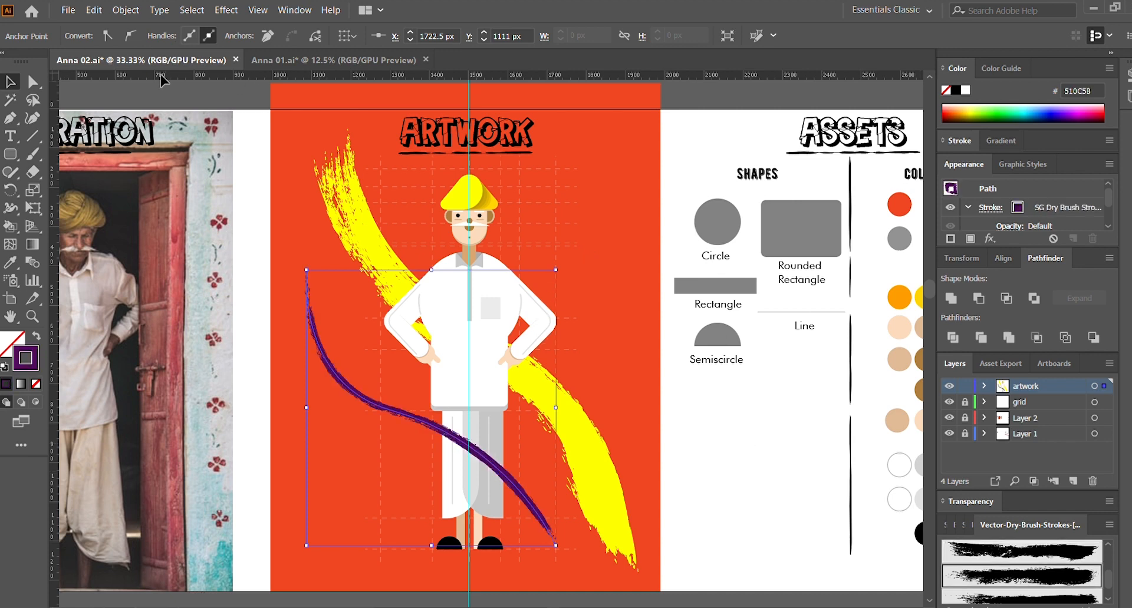
pyautogui.click(309, 334)
pyautogui.click(243, 200)
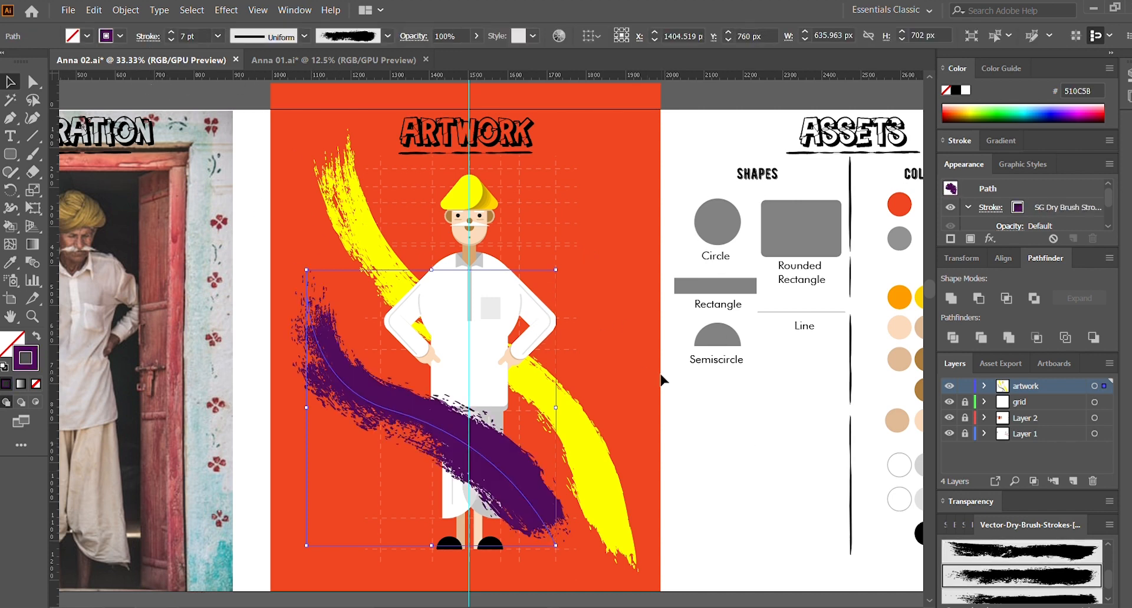
# Step: Send the purple brush stroke behind the figure
pyautogui.click(664, 380)
pyautogui.click(543, 474)
pyautogui.click(754, 460)
pyautogui.scroll(1, 647, 444)
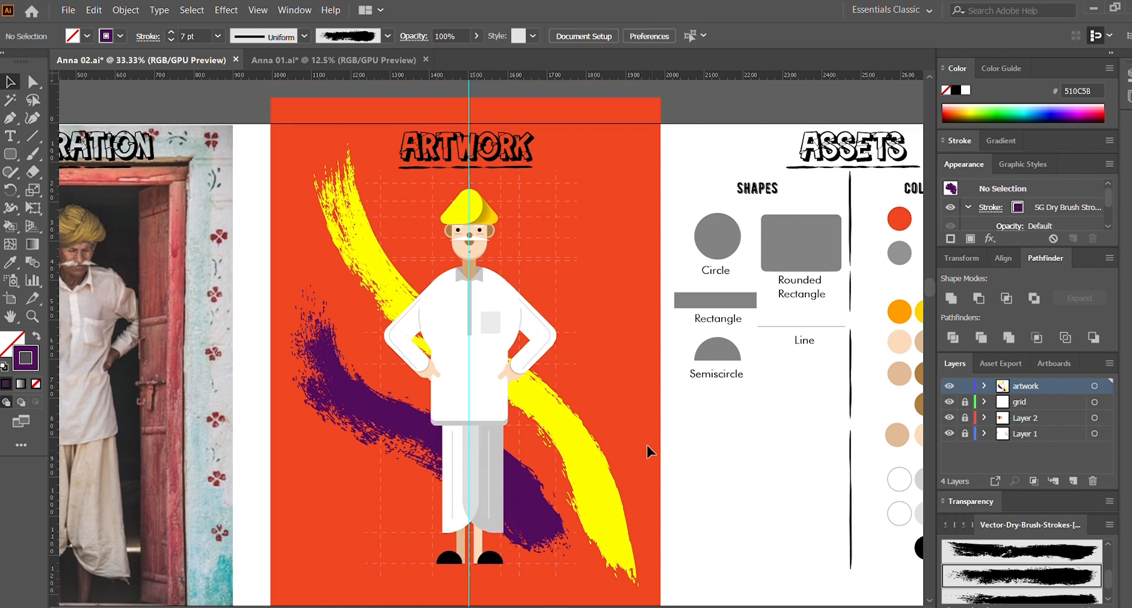
pyautogui.click(11, 118)
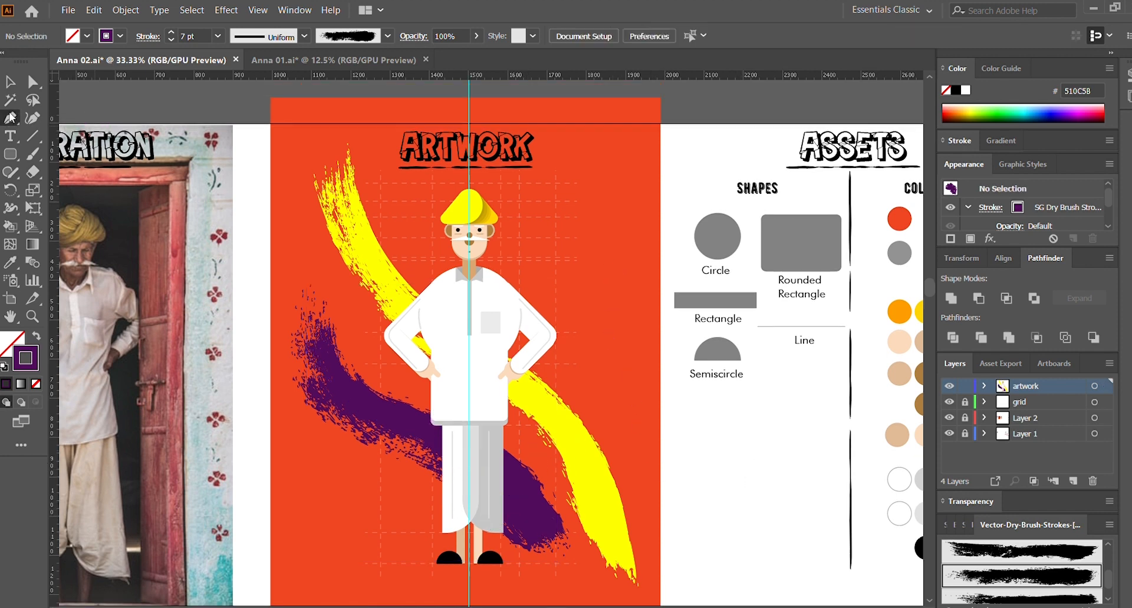
pyautogui.click(412, 201)
pyautogui.moveTo(486, 271); pyautogui.dragTo(529, 281)
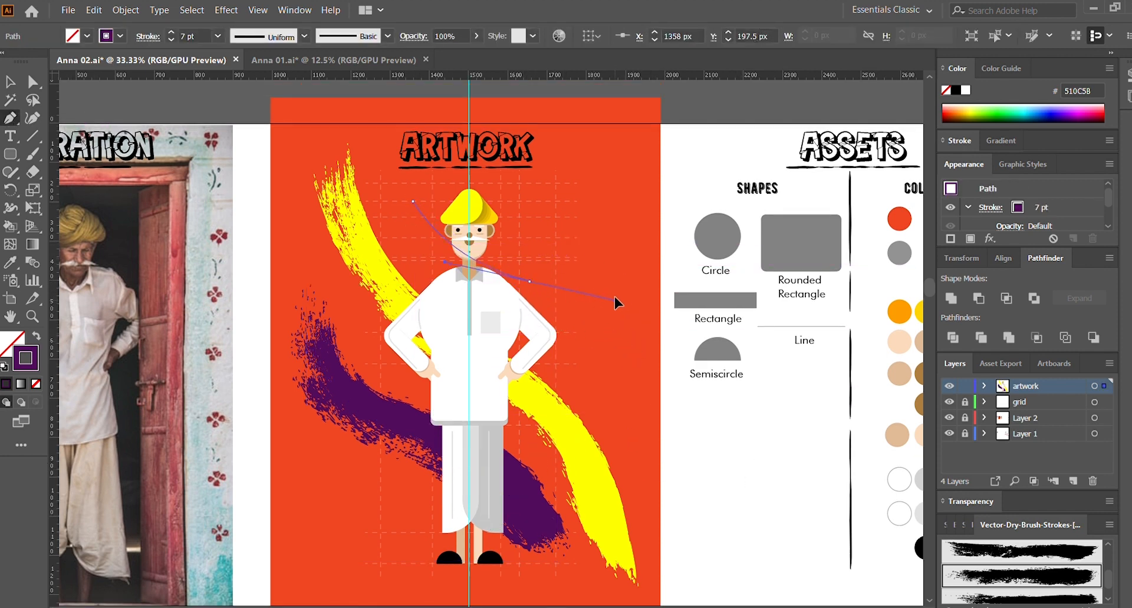
pyautogui.moveTo(627, 298); pyautogui.dragTo(629, 301)
pyautogui.hotkey('ctrl', 'z')
pyautogui.hotkey('ctrl', 'z')
# Step: Draw a third S-curve about 585 by 544 px, starting above the purple stroke and crossing the shirt's lower part
pyautogui.click(316, 253)
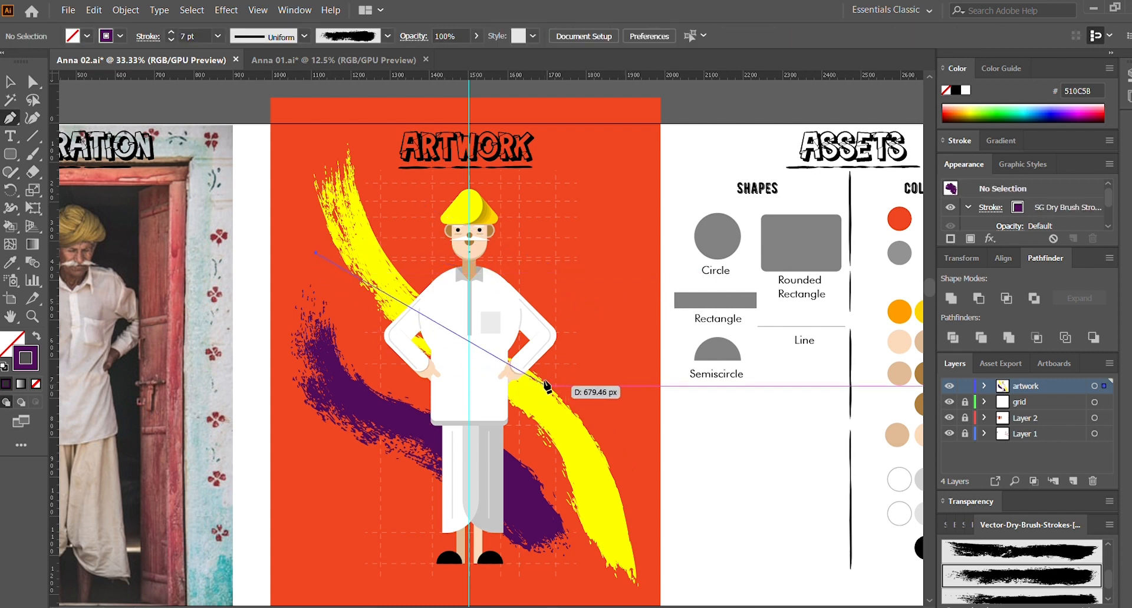
pyautogui.moveTo(523, 432); pyautogui.dragTo(664, 444)
pyautogui.hotkey('ctrl', 'z')
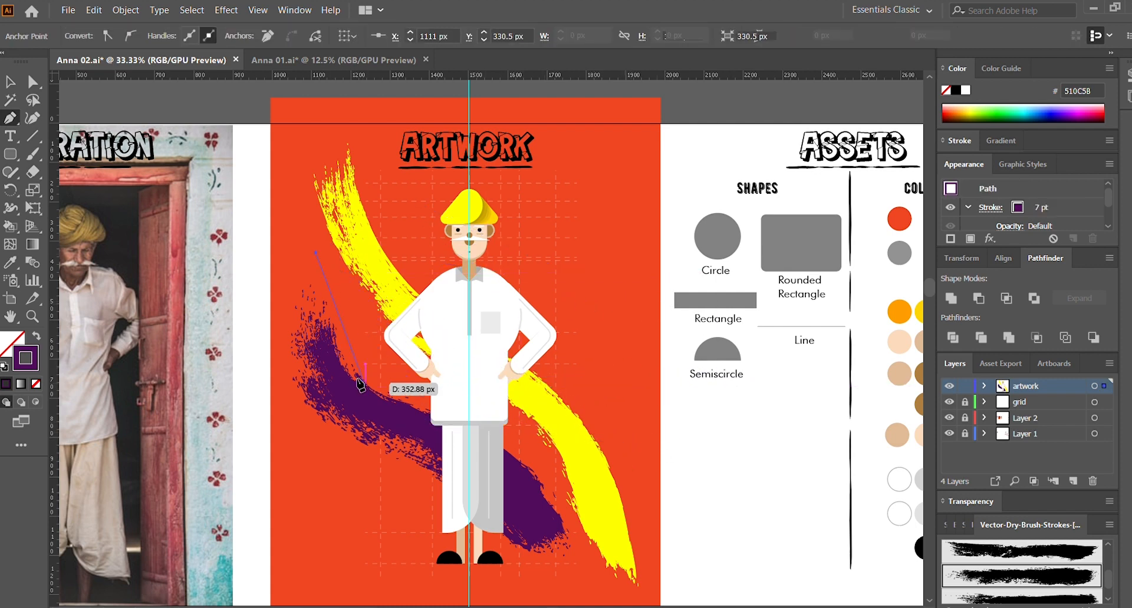
pyautogui.moveTo(400, 377); pyautogui.dragTo(472, 396)
pyautogui.moveTo(546, 467); pyautogui.dragTo(561, 516)
pyautogui.press('v')
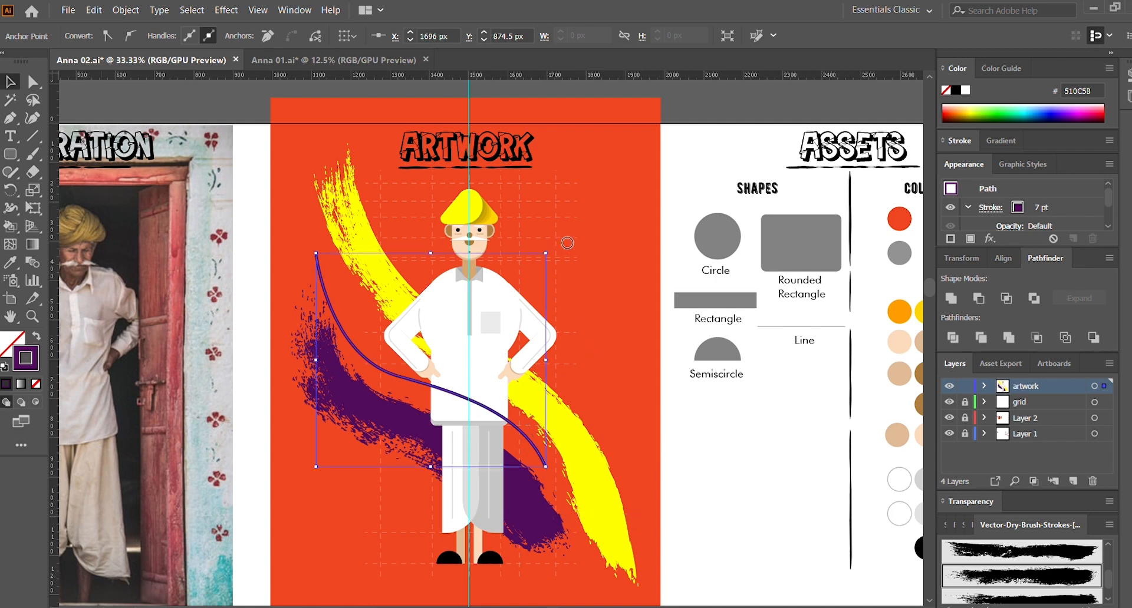
# Step: Style the third curve as a green (81D800) dry-brush stroke at 7 pt
pyautogui.click(721, 223)
pyautogui.click(1011, 570)
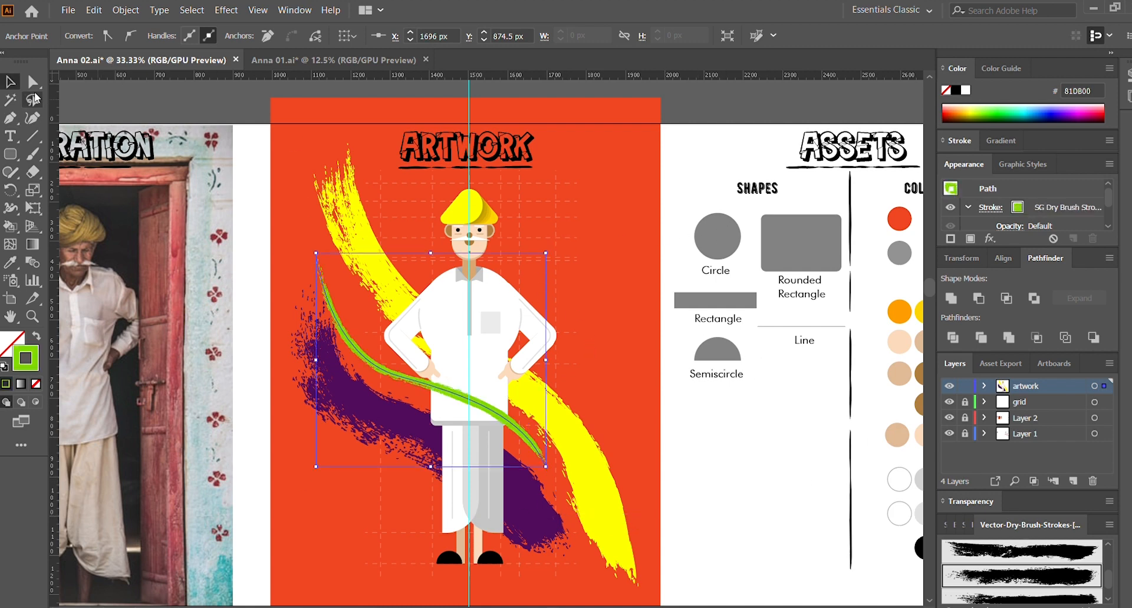
pyautogui.click(353, 285)
pyautogui.click(328, 308)
pyautogui.click(218, 36)
pyautogui.click(230, 200)
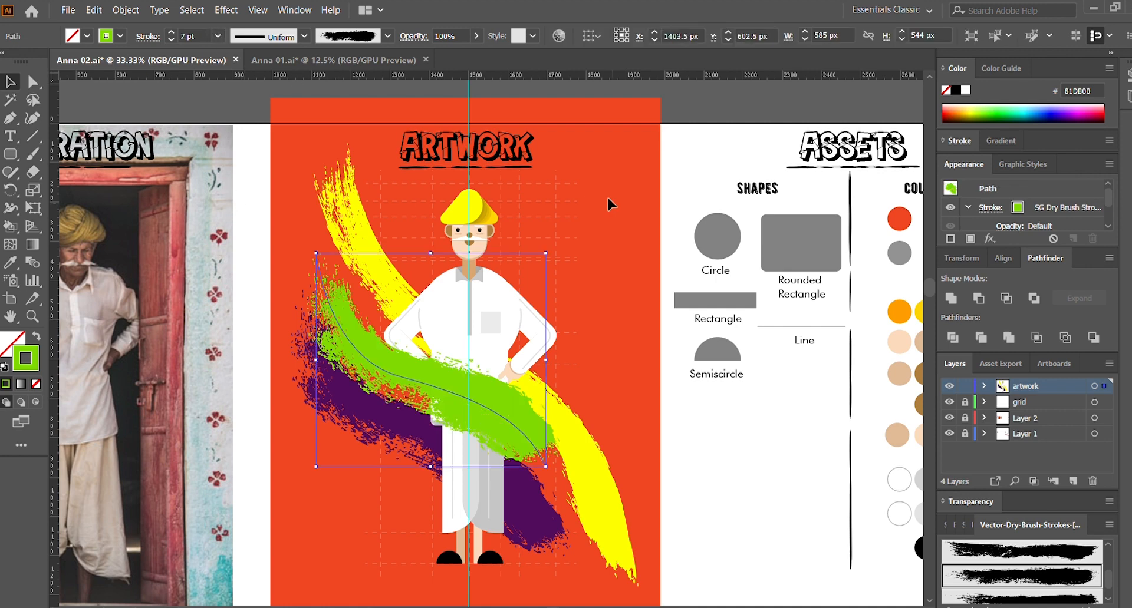
# Step: Send the green stroke behind the figure and shift it slightly right and down between the yellow and purple strokes
pyautogui.moveTo(504, 420); pyautogui.dragTo(516, 421)
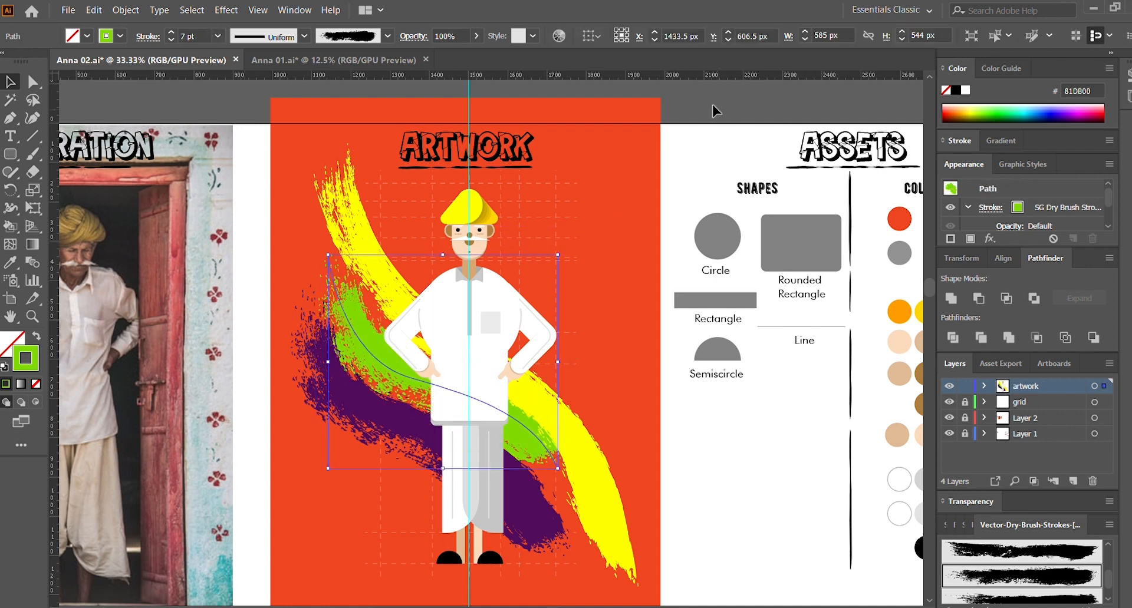
pyautogui.moveTo(351, 330); pyautogui.dragTo(355, 338)
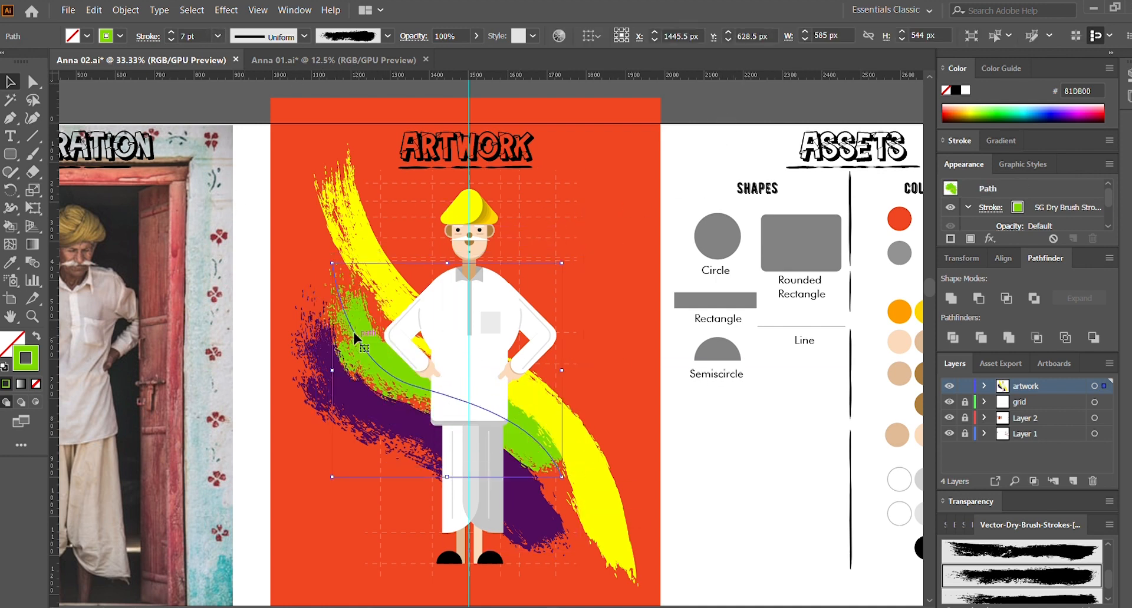
pyautogui.click(731, 110)
# Step: Draw a 29 px circle on the background above the right shoulder, filled white with no stroke
pyautogui.press('l')
pyautogui.moveTo(532, 263); pyautogui.dragTo(544, 275)
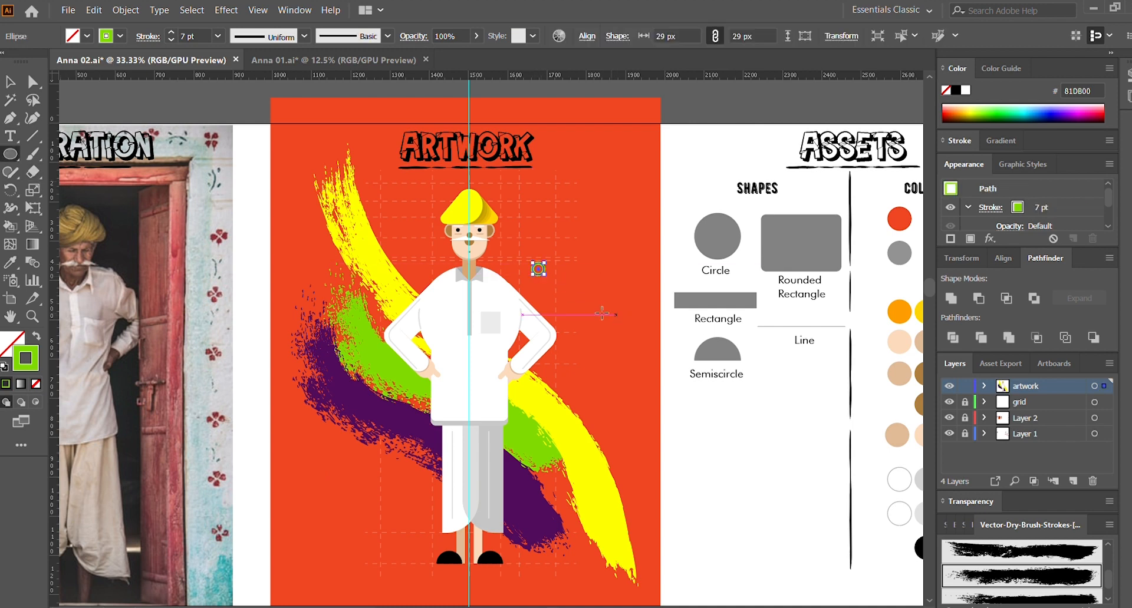
pyautogui.hotkey('ctrl', '+')
pyautogui.hotkey('ctrl', '+')
pyautogui.hotkey('ctrl', '+')
pyautogui.hotkey('ctrl', '+')
pyautogui.hotkey('ctrl', '+')
pyautogui.hotkey('shift', 'x')
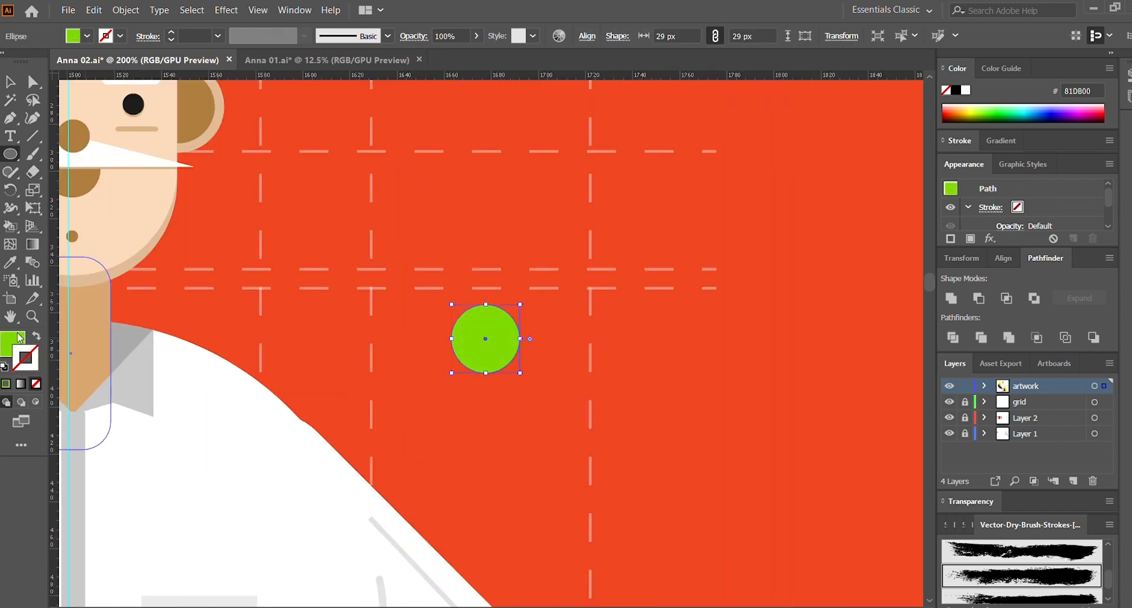
pyautogui.click(965, 90)
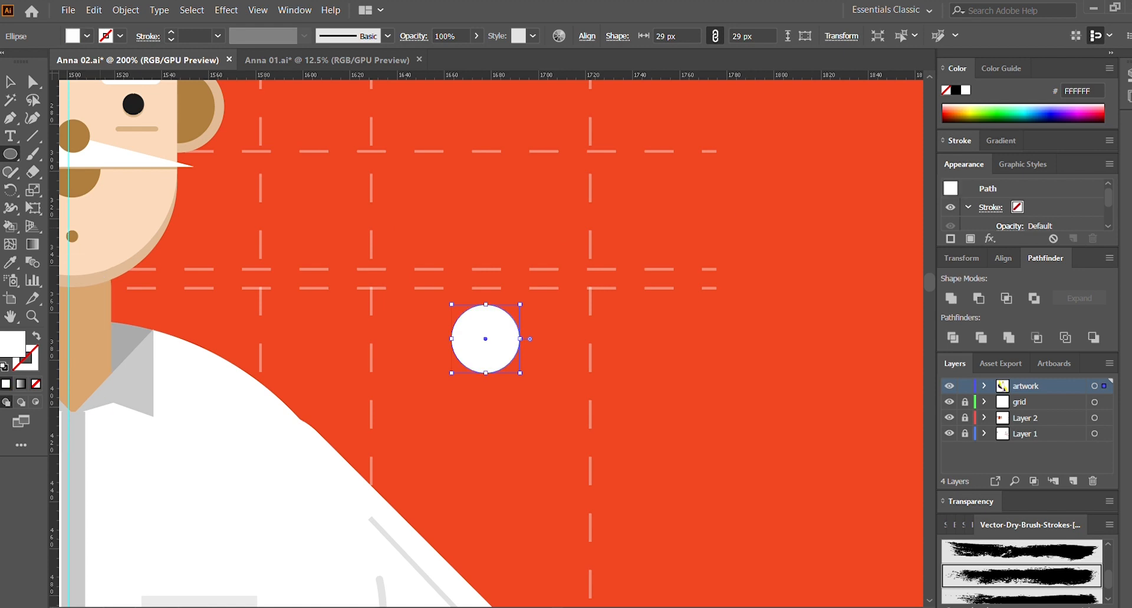
# Step: Shrink the white background circle to about 16 px and place a 6 px copy centred just above it
pyautogui.press('v')
pyautogui.click(485, 196)
pyautogui.click(502, 348)
pyautogui.moveTo(520, 373); pyautogui.dragTo(504, 358)
pyautogui.click(513, 361)
# Step: Copy the 6 px circle to below the large circle and nudge it down to match the upper gap
pyautogui.moveTo(487, 302); pyautogui.dragTo(483, 363)
pyautogui.click(491, 305)
pyautogui.keyDown('shift'); pyautogui.click(486, 305); pyautogui.keyUp('shift')
pyautogui.click(533, 332)
pyautogui.hotkey('ctrl', '+')
pyautogui.hotkey('ctrl', '+')
pyautogui.hotkey('ctrl', '+')
pyautogui.hotkey('ctrl', '+')
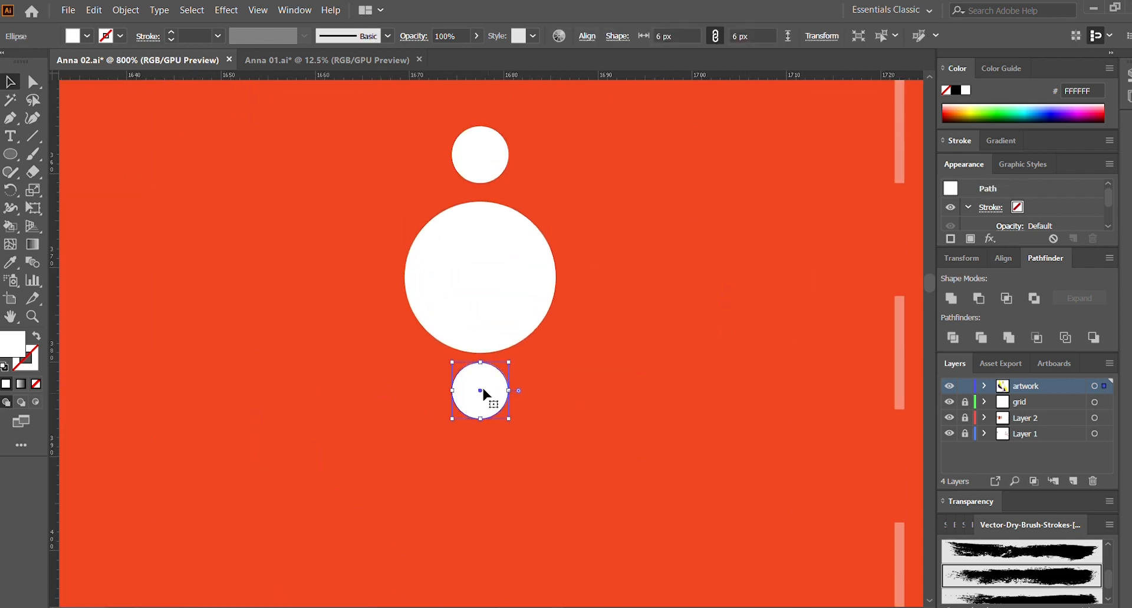
pyautogui.press('Down')
pyautogui.click(553, 406)
# Step: Duplicate the upper and lower small circles rotated 90° so copies sit on both sides of the large circle
pyautogui.click(489, 168)
pyautogui.keyDown('shift'); pyautogui.click(490, 386); pyautogui.keyUp('shift')
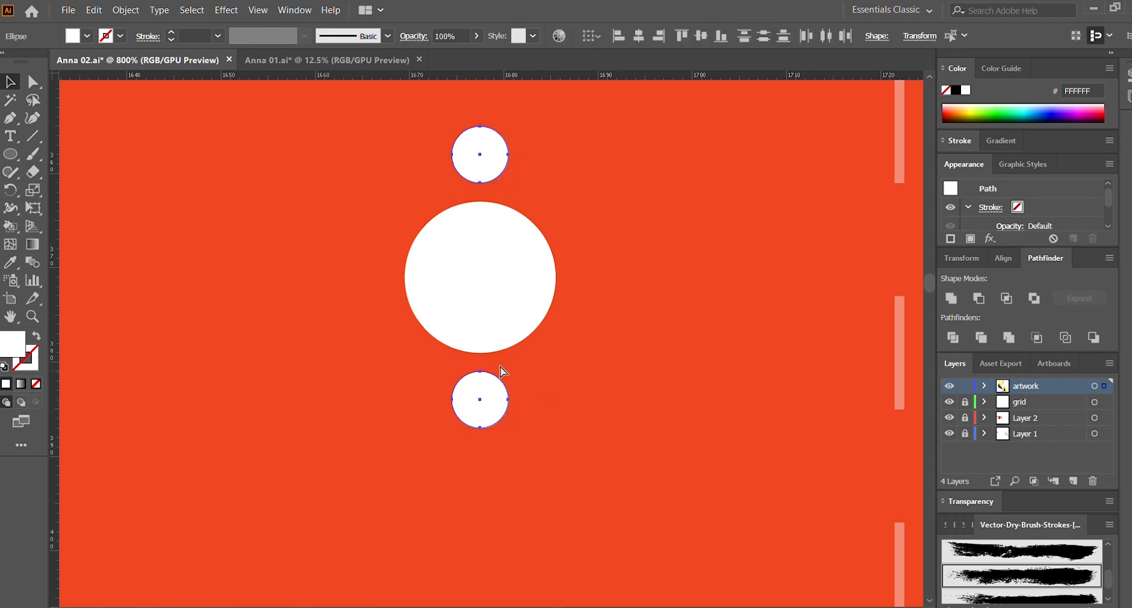
pyautogui.moveTo(511, 127); pyautogui.dragTo(628, 301)
pyautogui.hotkey('ctrl', 'shift', 'a')
# Step: Add small-circle copies on both 45° diagonals of the large circle and group all the circles into one flower motif
pyautogui.click(613, 286)
pyautogui.keyDown('shift'); pyautogui.click(361, 283); pyautogui.keyUp('shift')
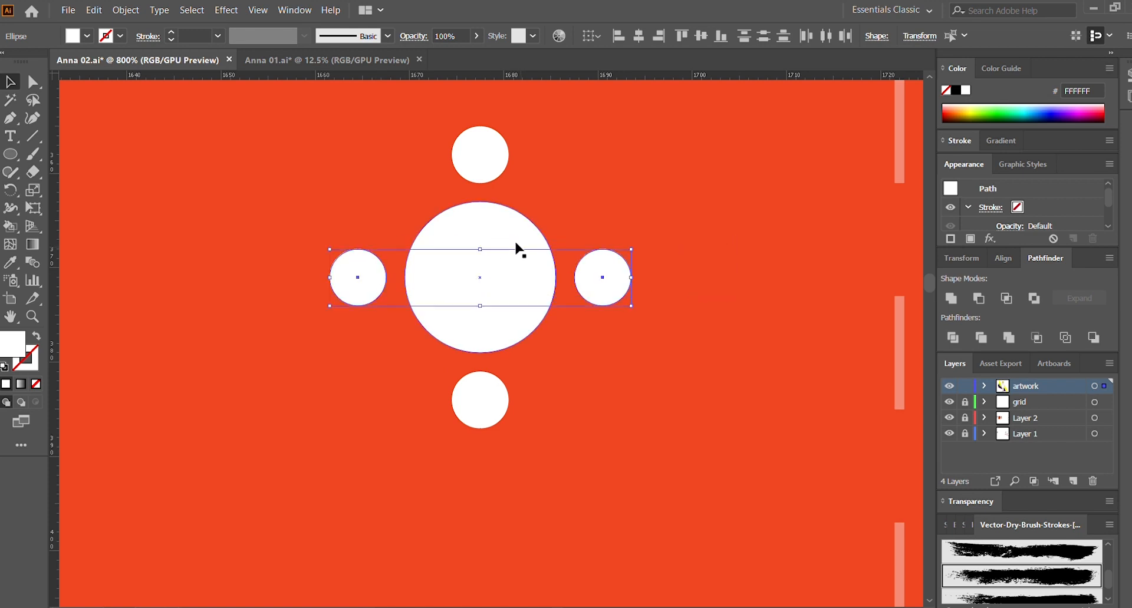
pyautogui.moveTo(637, 244); pyautogui.dragTo(599, 174)
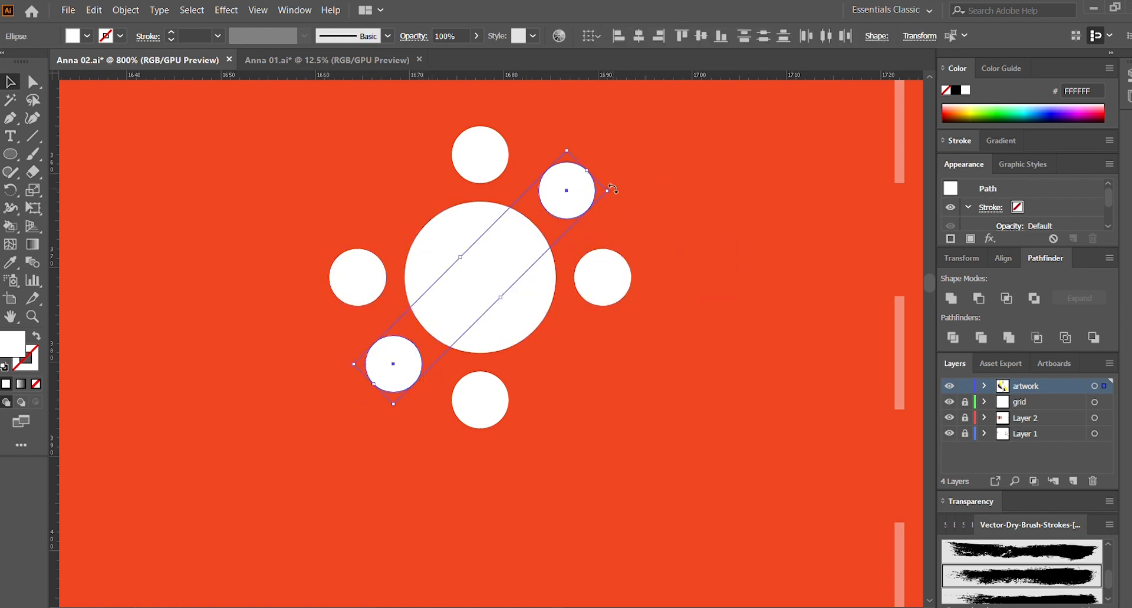
pyautogui.moveTo(613, 188); pyautogui.dragTo(610, 385)
pyautogui.click(266, 132)
pyautogui.hotkey('ctrl', 'a')
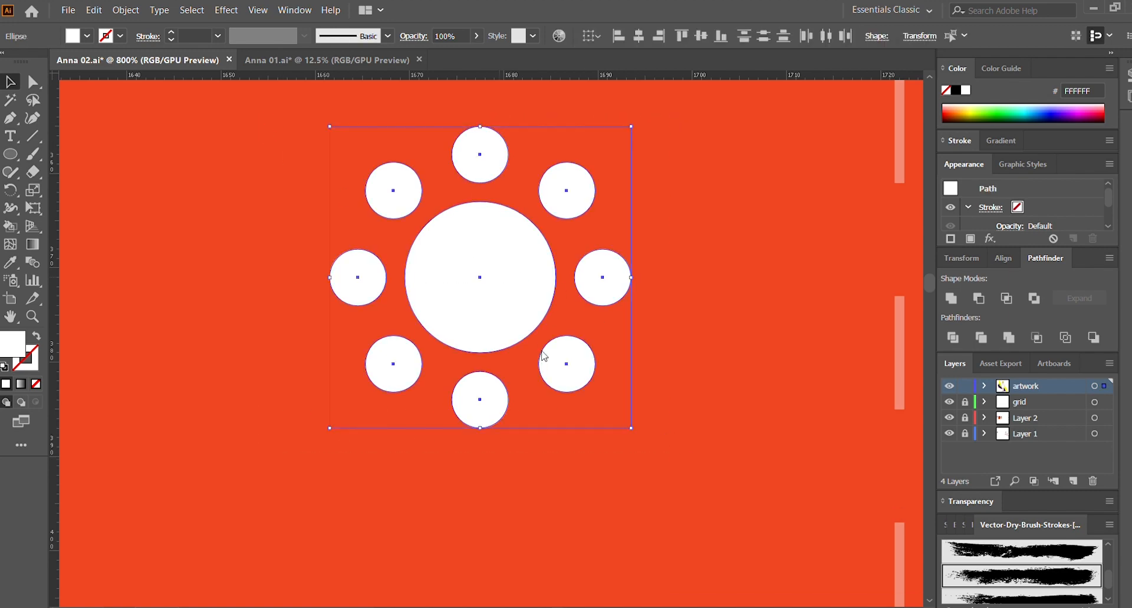
# Step: Place three copies of the flower motif: enlarged right of the turban, small left of the face, and largest on the green stroke's upper end
pyautogui.click(636, 356)
pyautogui.hotkey('ctrl', '-')
pyautogui.hotkey('ctrl', '-')
pyautogui.hotkey('ctrl', '-')
pyautogui.hotkey('ctrl', '-')
pyautogui.hotkey('ctrl', '-')
pyautogui.hotkey('ctrl', '-')
pyautogui.hotkey('ctrl', '-')
pyautogui.hotkey('ctrl', '-')
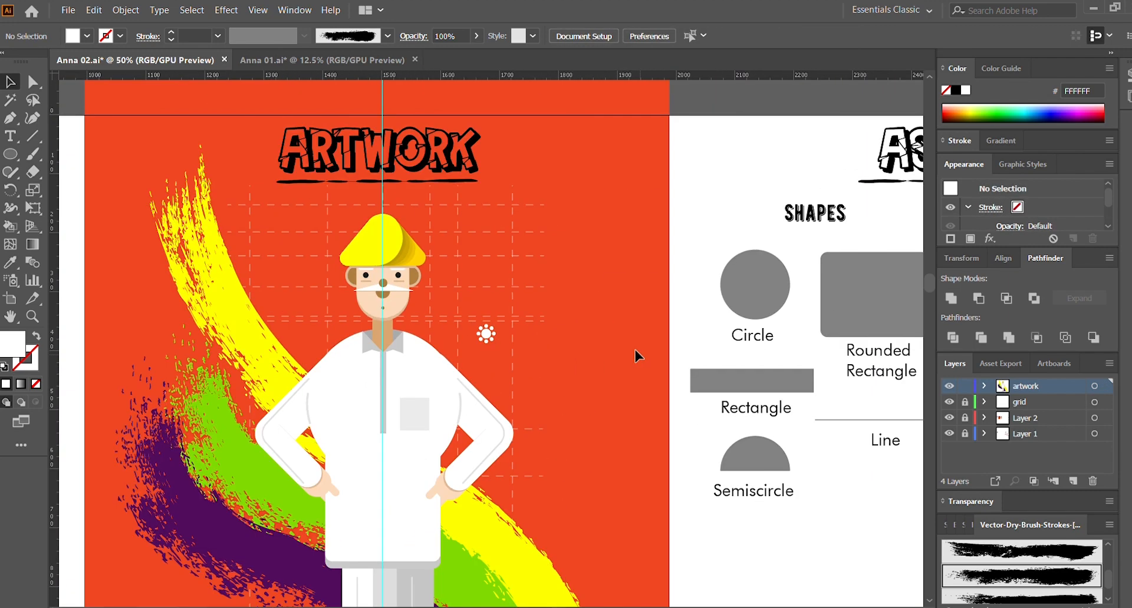
pyautogui.moveTo(479, 322); pyautogui.dragTo(481, 225)
pyautogui.moveTo(486, 234); pyautogui.dragTo(216, 388)
pyautogui.click(568, 368)
# Step: Copy the flower motif at medium size to the background beside the right hip and onto the purple stroke beside the left leg
pyautogui.scroll(-2, 569, 367)
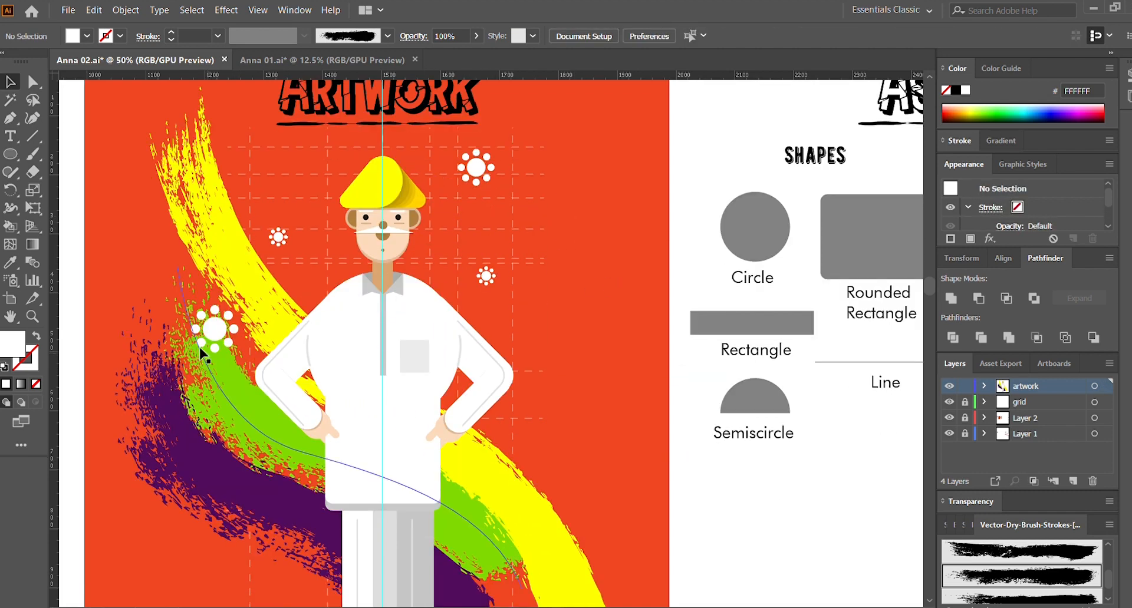
pyautogui.moveTo(490, 415); pyautogui.dragTo(557, 457)
pyautogui.click(584, 459)
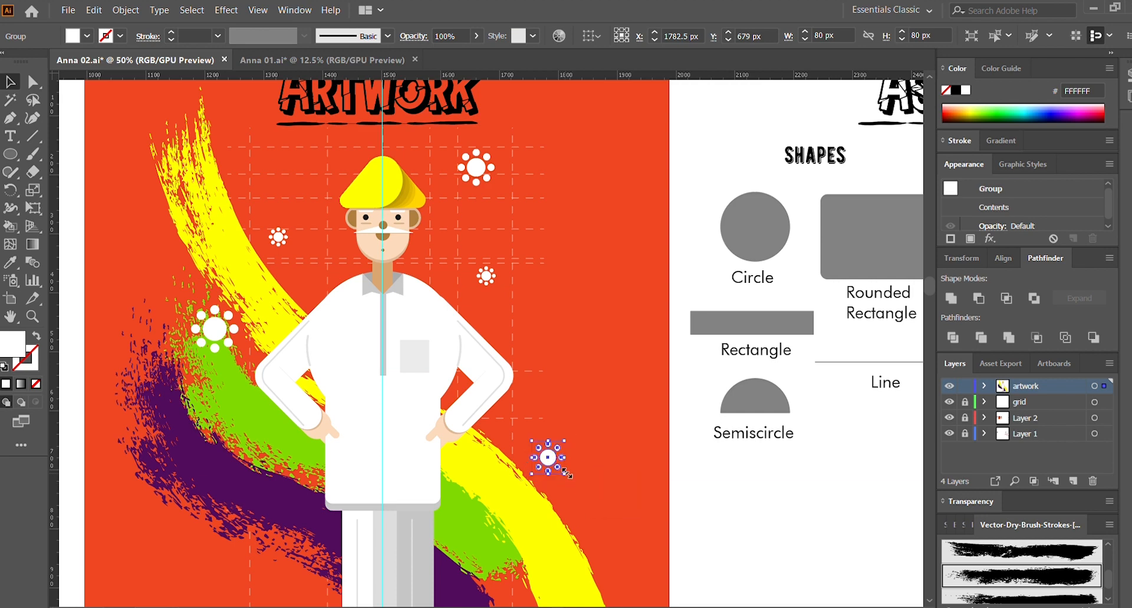
pyautogui.scroll(-2, 584, 458)
pyautogui.scroll(-1, 581, 452)
pyautogui.moveTo(550, 379)
pyautogui.mouseDown()
pyautogui.moveTo(261, 494)
pyautogui.moveTo(304, 469)
pyautogui.mouseUp()
pyautogui.click(268, 509)
pyautogui.scroll(-4, 268, 509)
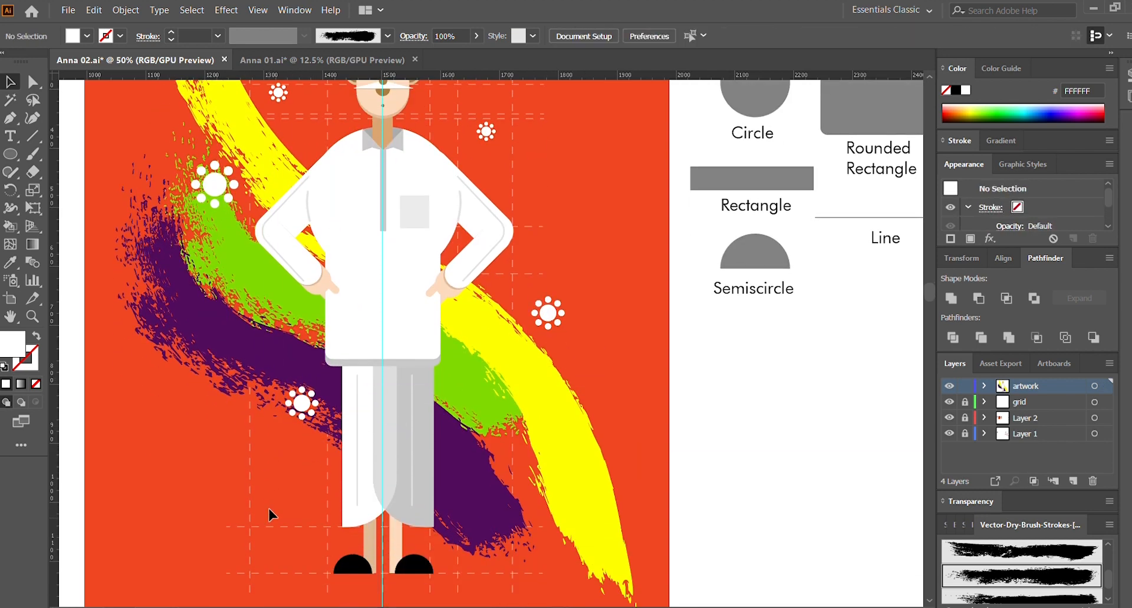
# Step: Place flower motif copies on the yellow stroke's lower end, the lower-left background, and the background right of the yellow stroke
pyautogui.moveTo(303, 405)
pyautogui.mouseDown()
pyautogui.moveTo(206, 439)
pyautogui.moveTo(192, 465)
pyautogui.moveTo(559, 534)
pyautogui.moveTo(570, 550)
pyautogui.mouseUp()
pyautogui.click(236, 486)
pyautogui.click(558, 559)
pyautogui.scroll(-2, 558, 559)
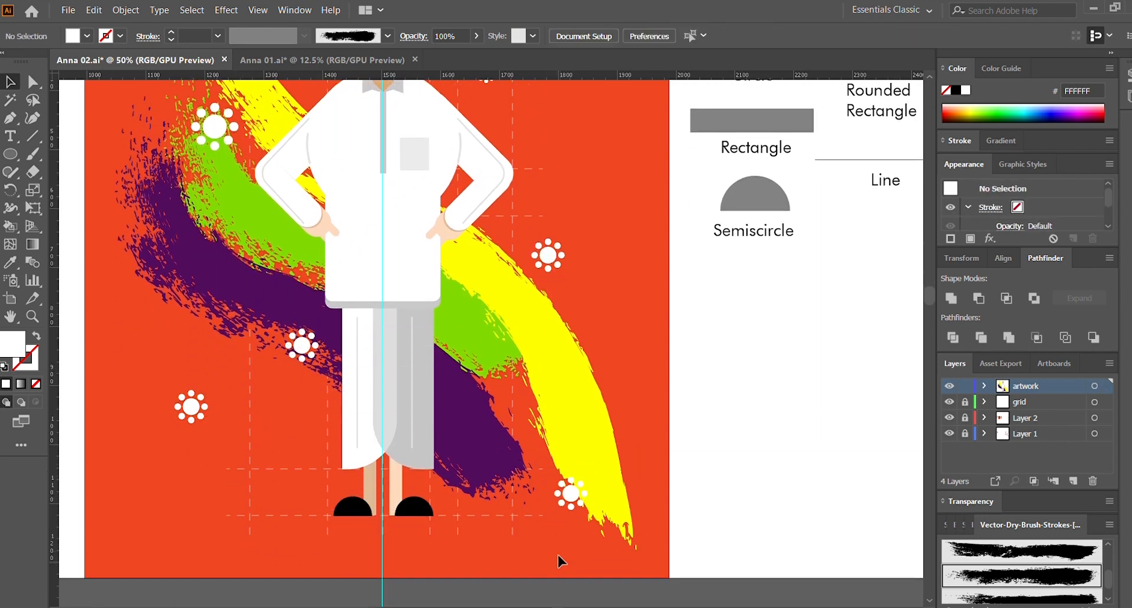
pyautogui.moveTo(572, 487)
pyautogui.mouseDown()
pyautogui.moveTo(589, 327)
pyautogui.moveTo(611, 329)
pyautogui.mouseUp()
pyautogui.scroll(1, 602, 394)
pyautogui.click(603, 394)
pyautogui.scroll(4, 608, 425)
# Step: Copy the flower motif onto the yellow stroke's upper end and onto the upper-right background beyond the turban
pyautogui.moveTo(612, 466)
pyautogui.mouseDown()
pyautogui.moveTo(289, 126)
pyautogui.moveTo(181, 105)
pyautogui.mouseUp()
pyautogui.scroll(2, 233, 167)
pyautogui.scroll(2, 233, 168)
pyautogui.moveTo(179, 205); pyautogui.dragTo(573, 237)
pyautogui.click(596, 345)
pyautogui.scroll(-2, 596, 350)
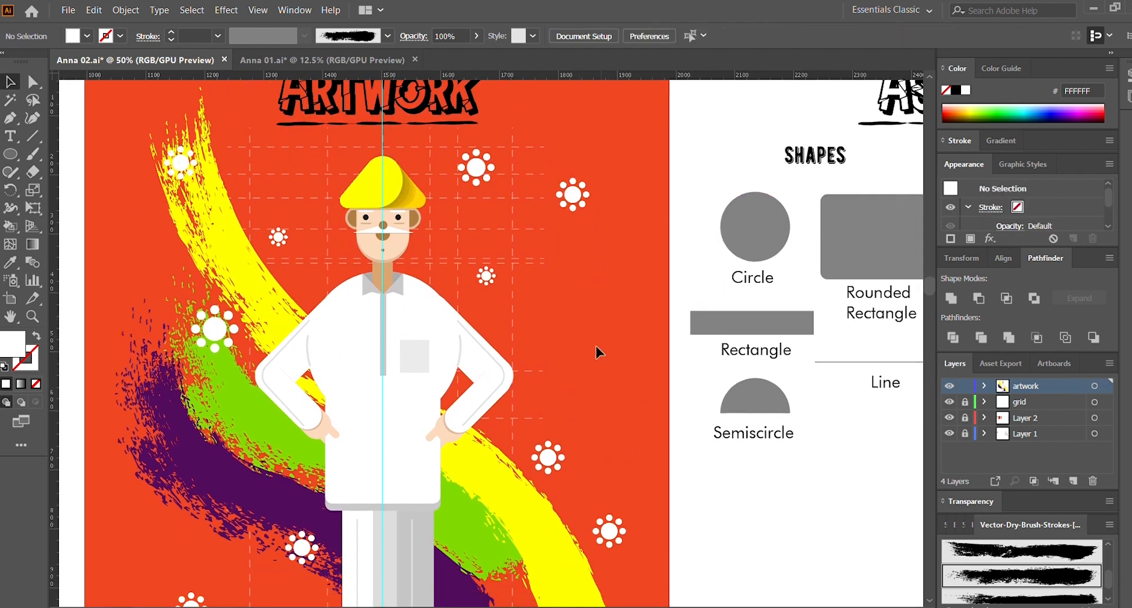
pyautogui.hotkey('ctrl', '-')
pyautogui.hotkey('ctrl', '-')
pyautogui.hscroll(-2, 587, 355)
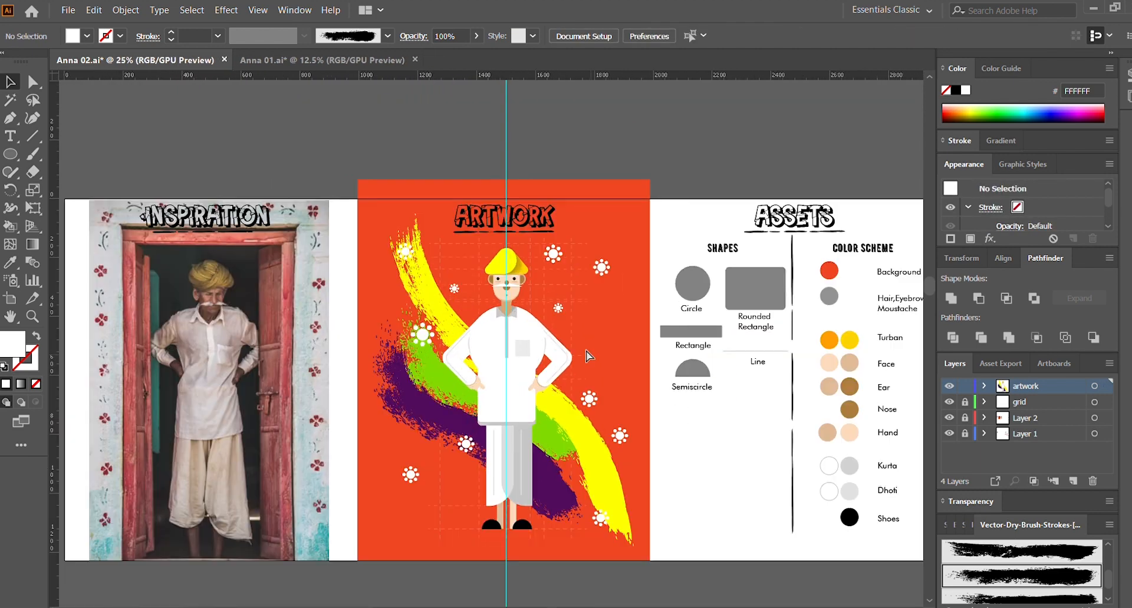
pyautogui.hscroll(1, 546, 606)
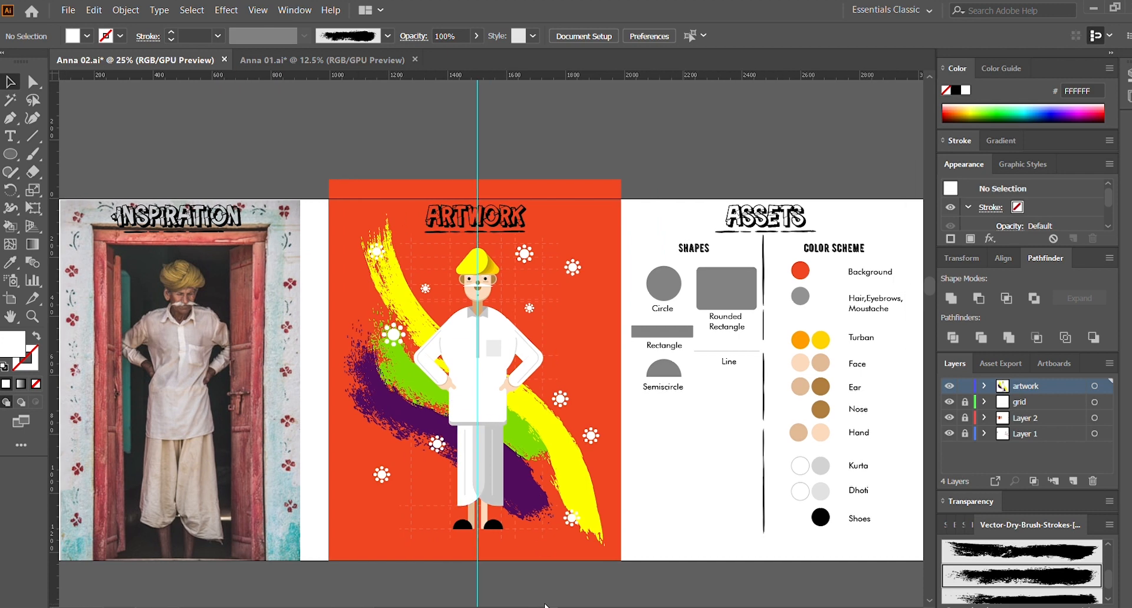